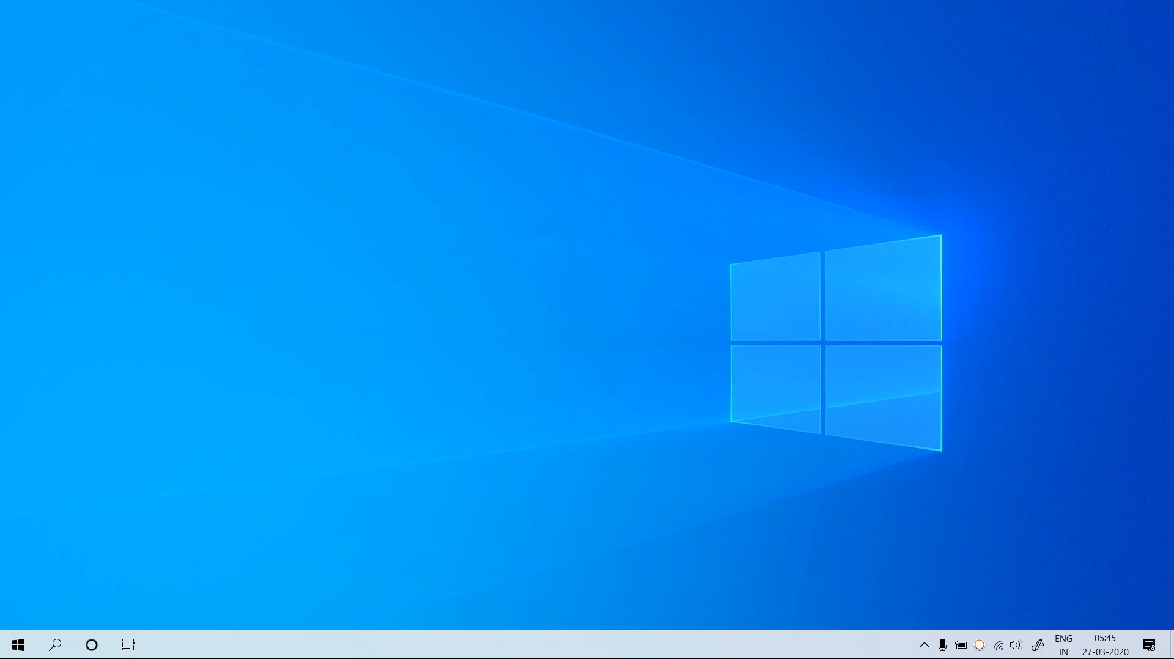
# Launch Microsoft Office Excel 2007 from the Windows search by typing EXCE, then maximize its window
pyautogui.click(55, 644)
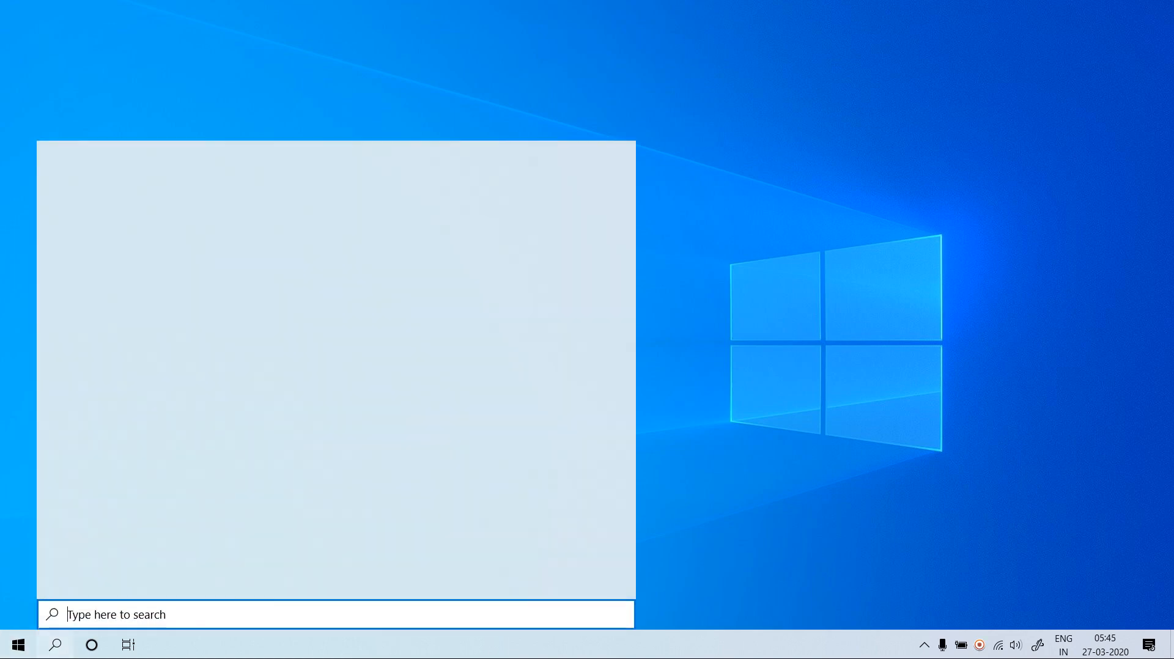
pyautogui.write('EXCE')
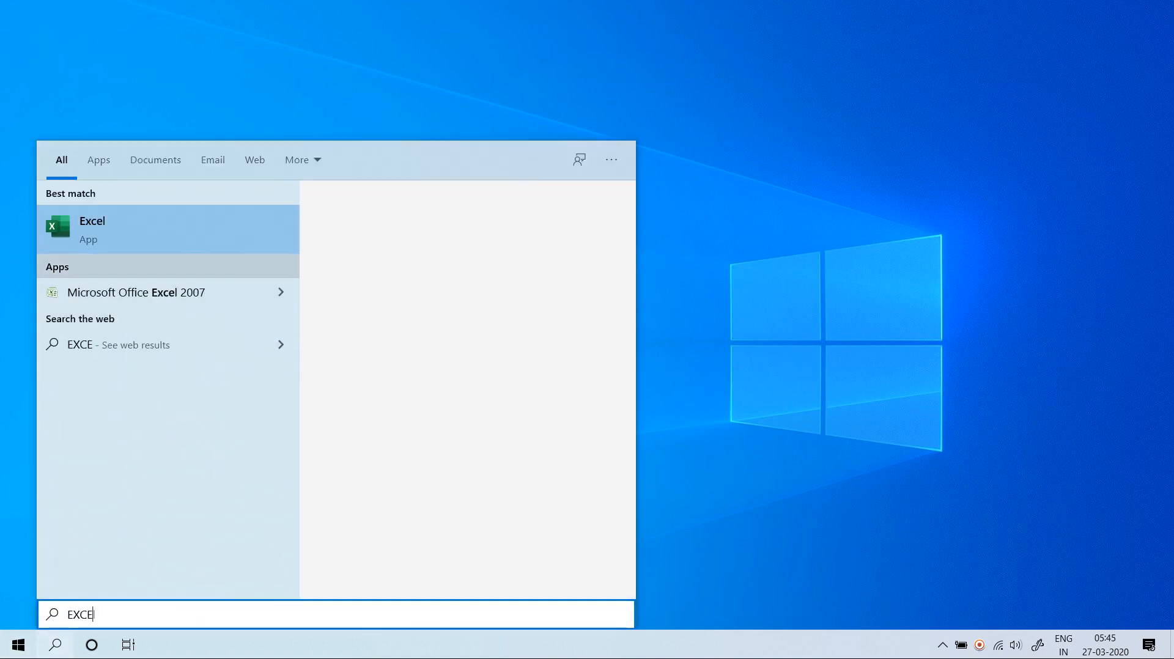
pyautogui.click(136, 293)
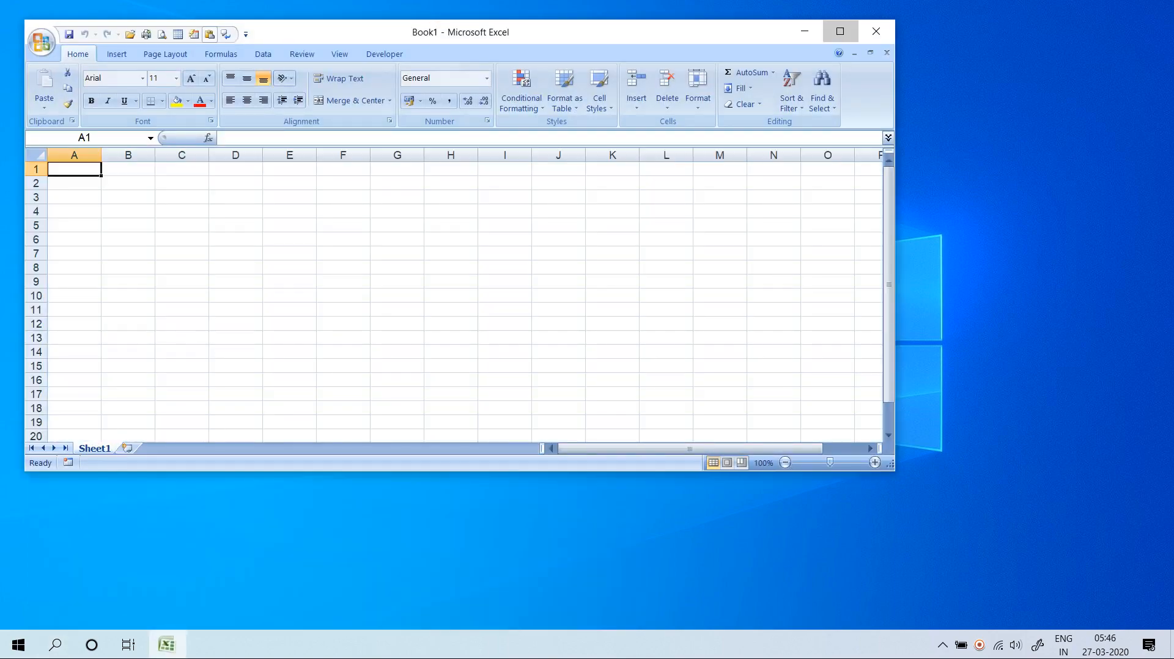
pyautogui.click(840, 31)
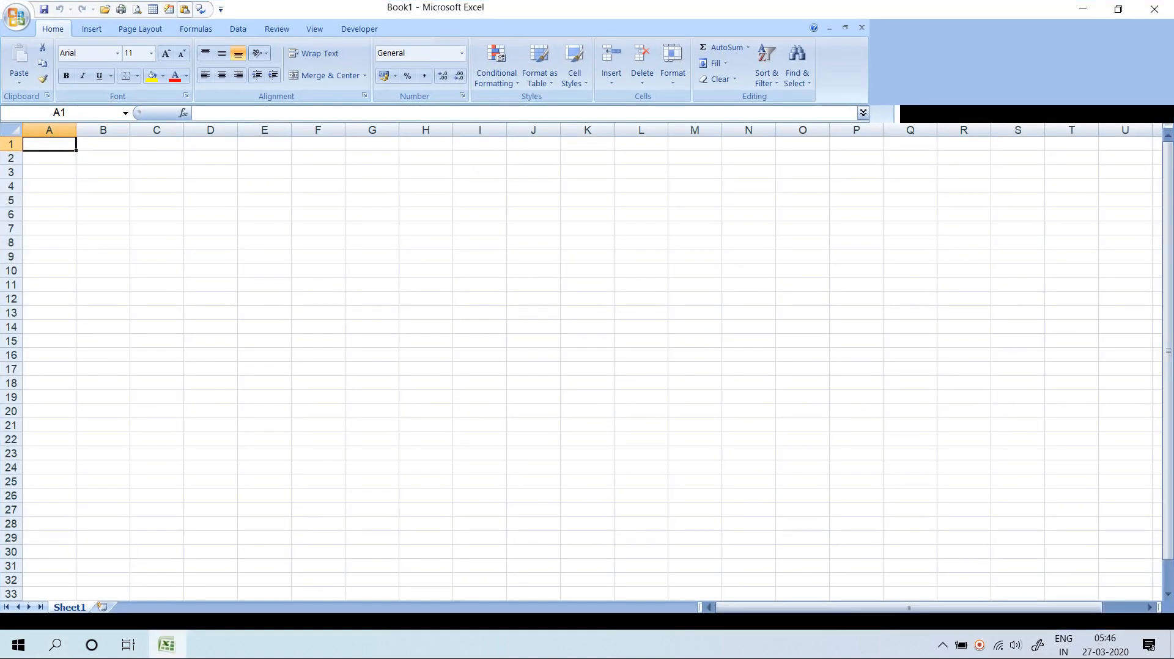
# Open the recent workbook '7-Conditional Formatting Day8 ,Day-9' on its Use Formula Determine sheet
pyautogui.click(17, 17)
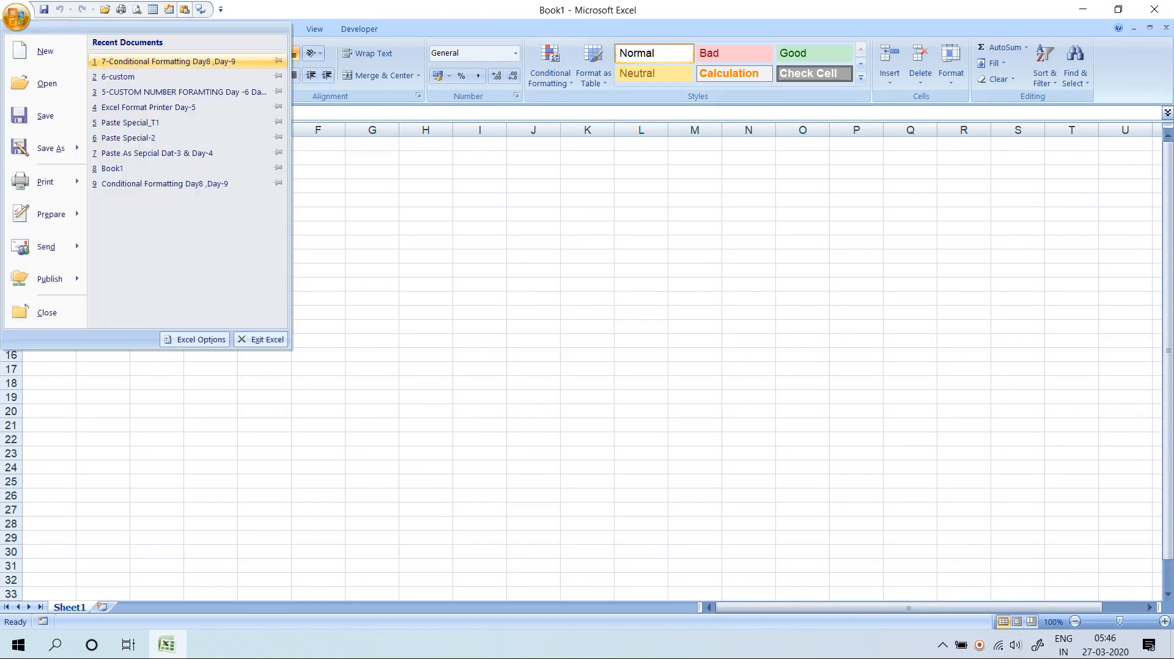
pyautogui.click(168, 62)
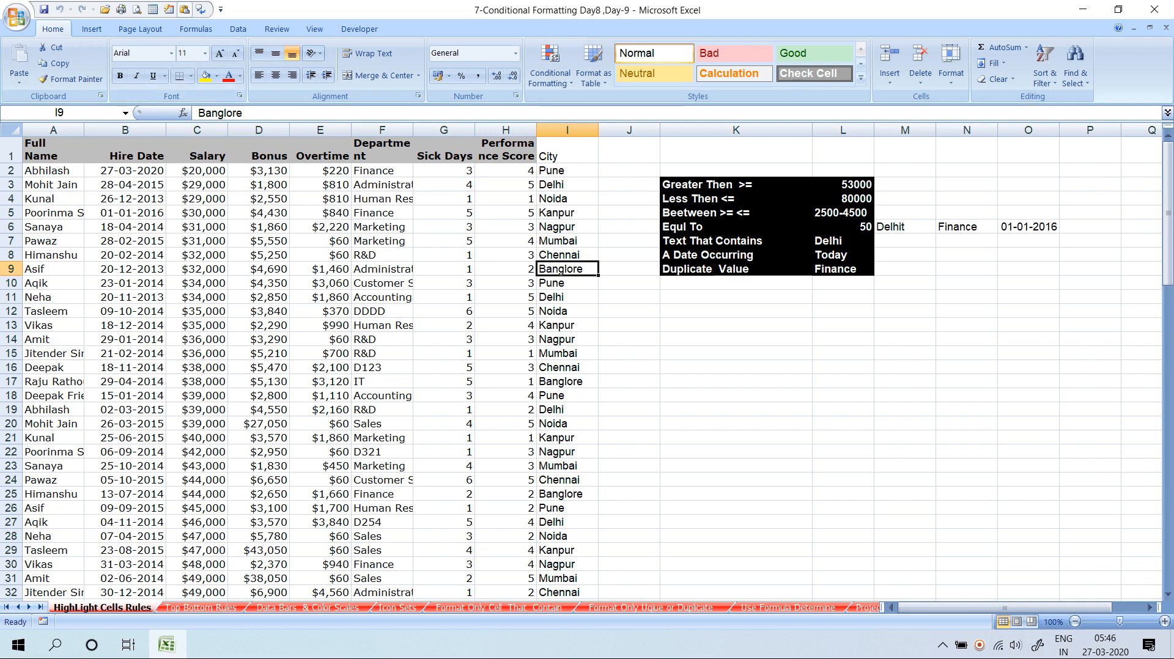
pyautogui.click(787, 608)
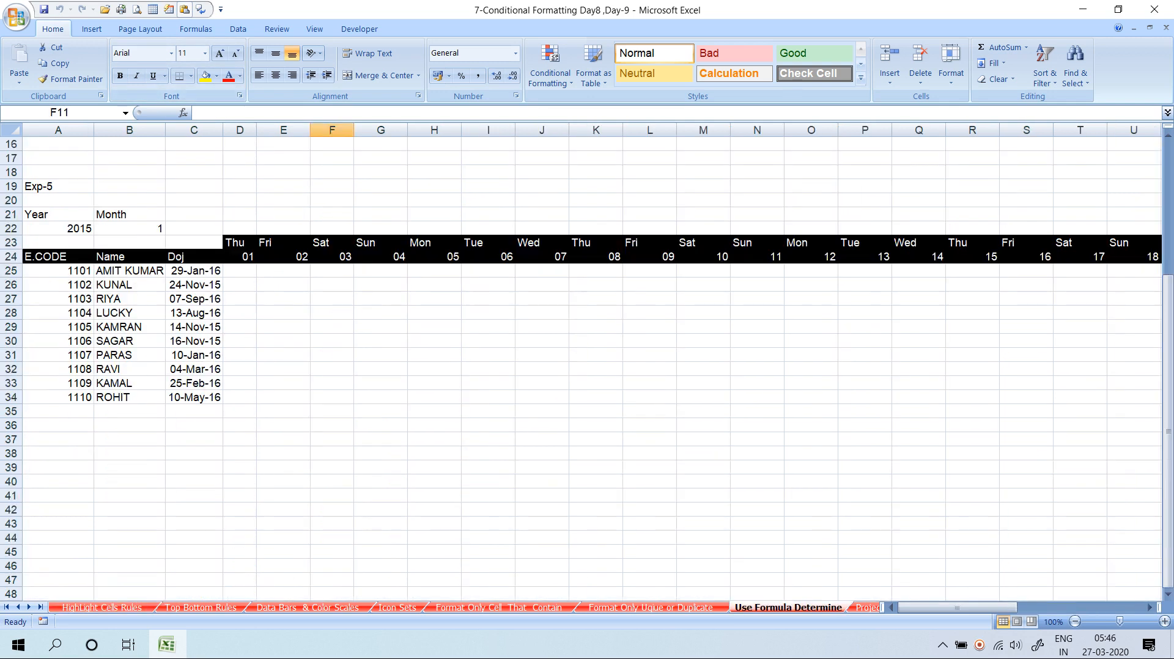
pyautogui.scroll(5, 587, 367)
# Select the names and scores in A3:D11, then scroll down the sheet
pyautogui.moveTo(58, 171); pyautogui.dragTo(245, 285)
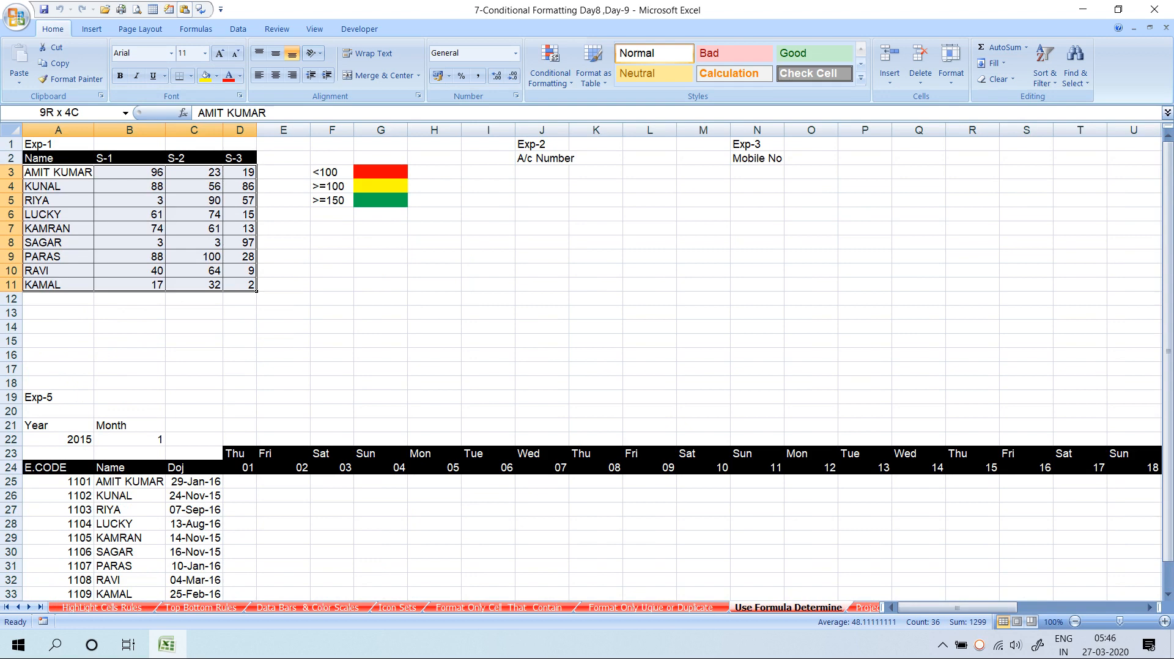
pyautogui.scroll(-5, 587, 367)
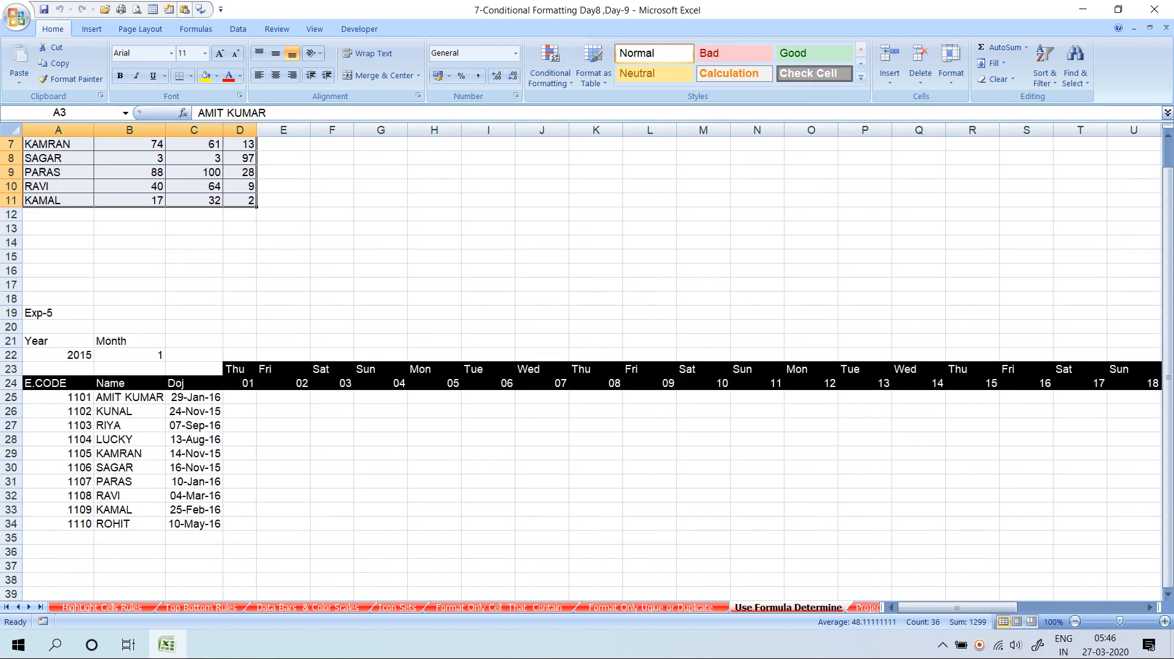
pyautogui.scroll(-7, 587, 367)
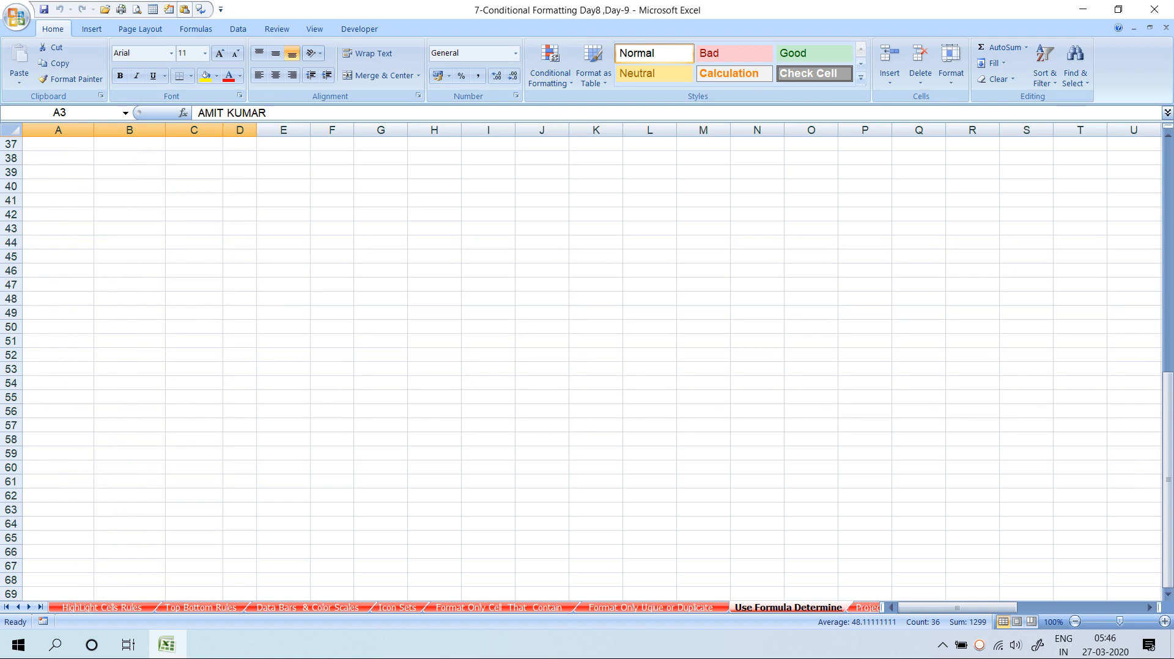
pyautogui.scroll(-1, 587, 367)
pyautogui.scroll(2, 587, 367)
pyautogui.scroll(-2, 587, 367)
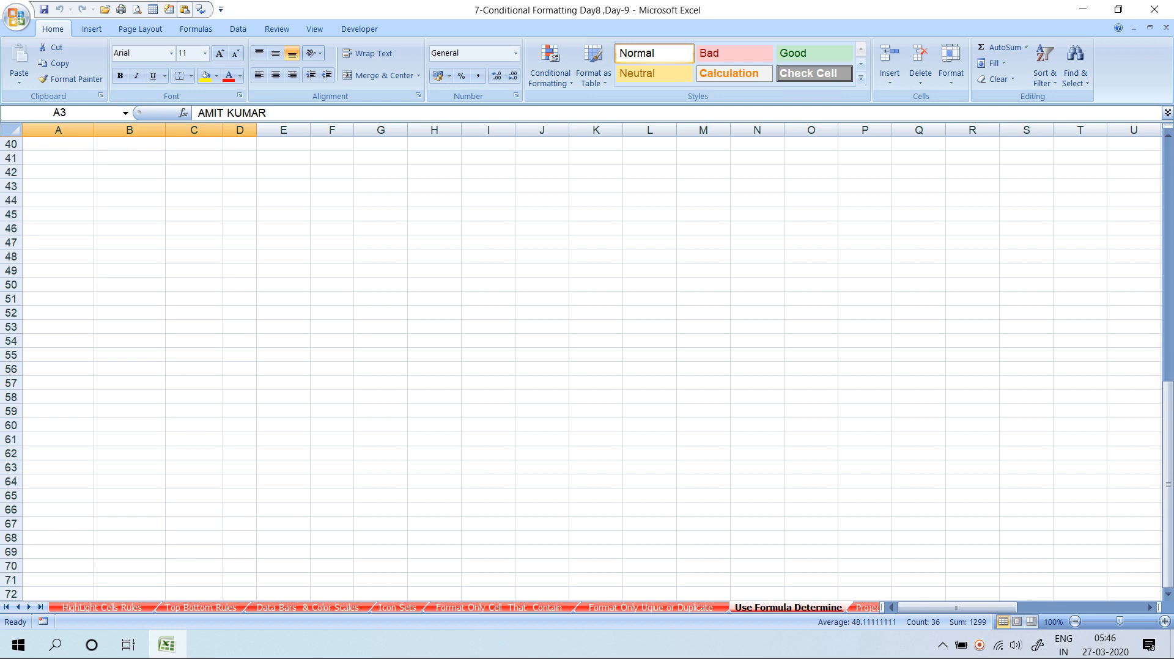
# Enter the heading 'Value' in C49 with 120 below it in C50
pyautogui.click(194, 270)
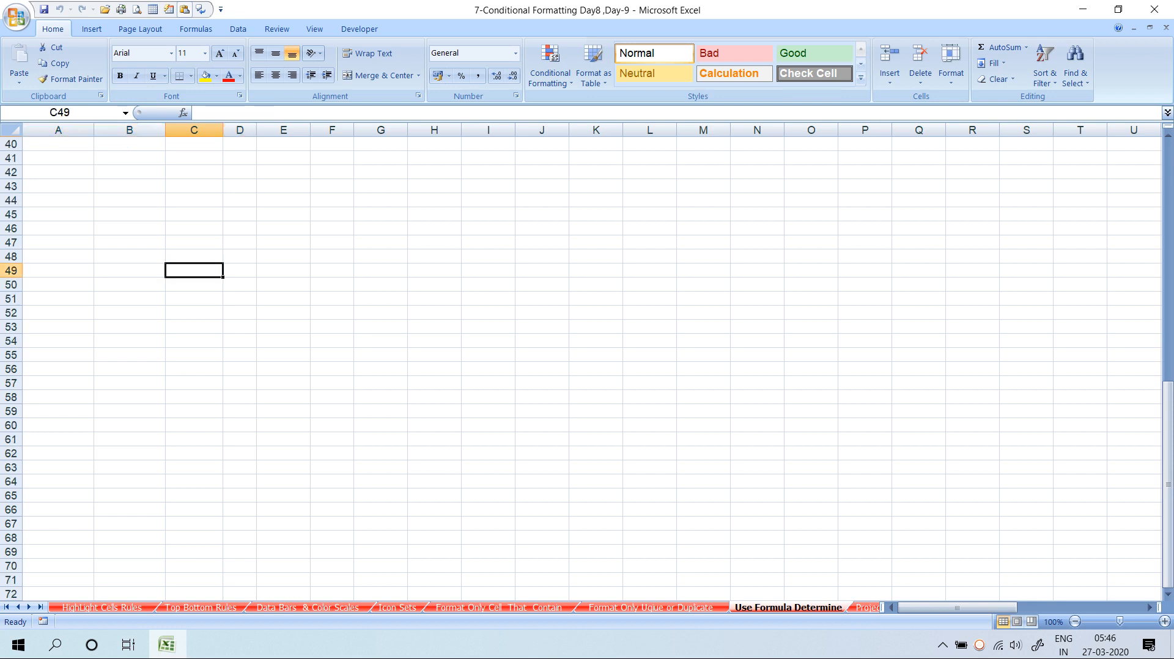
pyautogui.write('v')
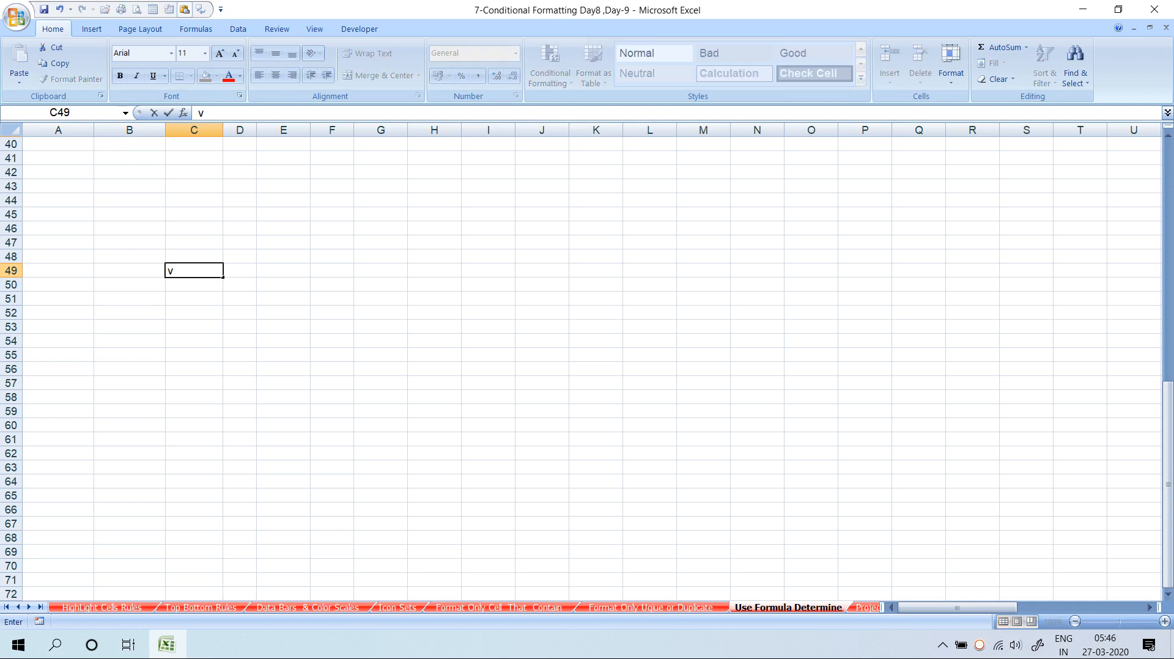
pyautogui.press('BackSpace')
pyautogui.write('Valu')
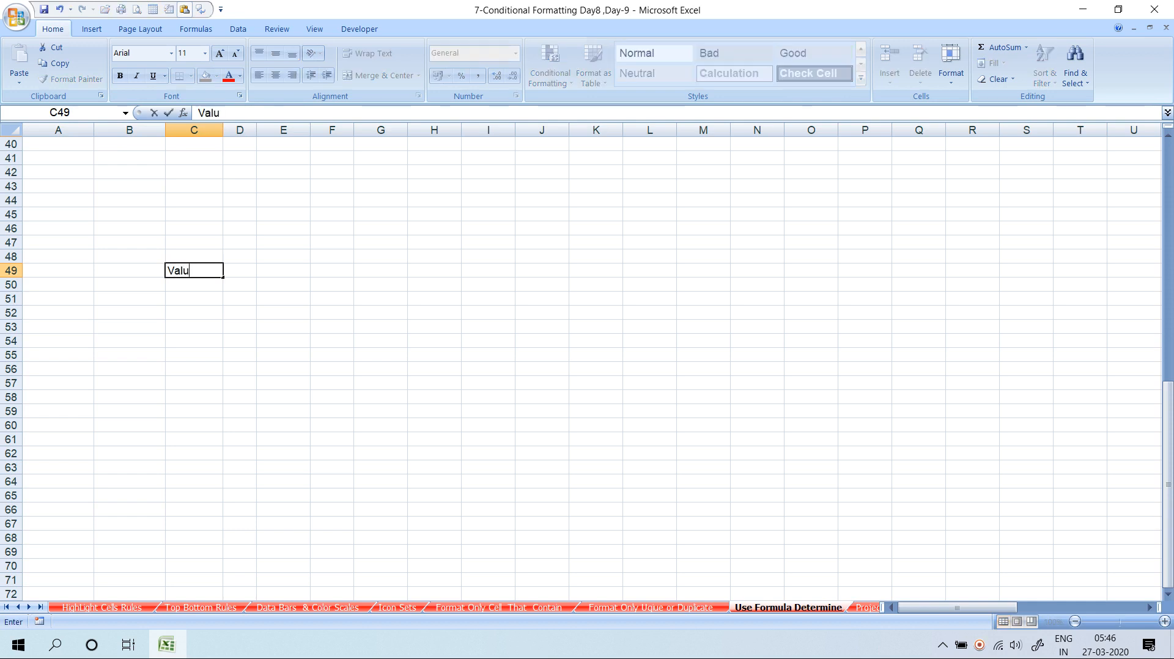
pyautogui.write('e')
pyautogui.press('Return')
pyautogui.write('120')
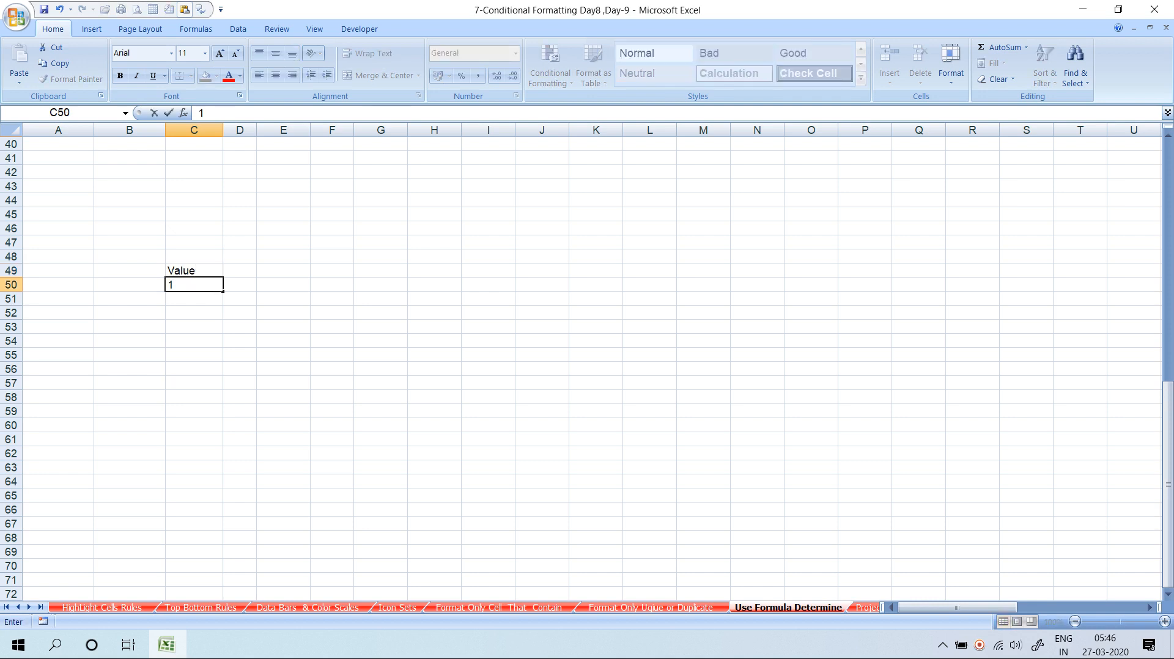
pyautogui.press('Return')
pyautogui.press('Return')
pyautogui.press('Return')
pyautogui.press('Return')
pyautogui.press('Return')
pyautogui.press('Return')
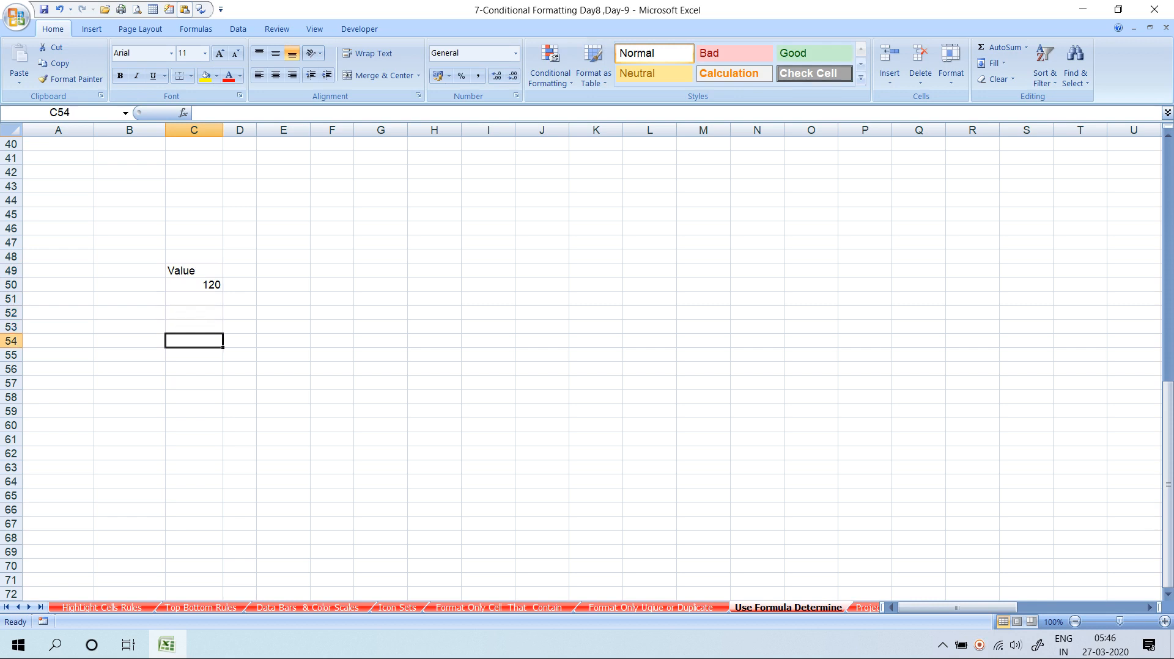
# Enter 70, 80 and 90 into C56, D56 and E56
pyautogui.write('70')
pyautogui.press('Return')
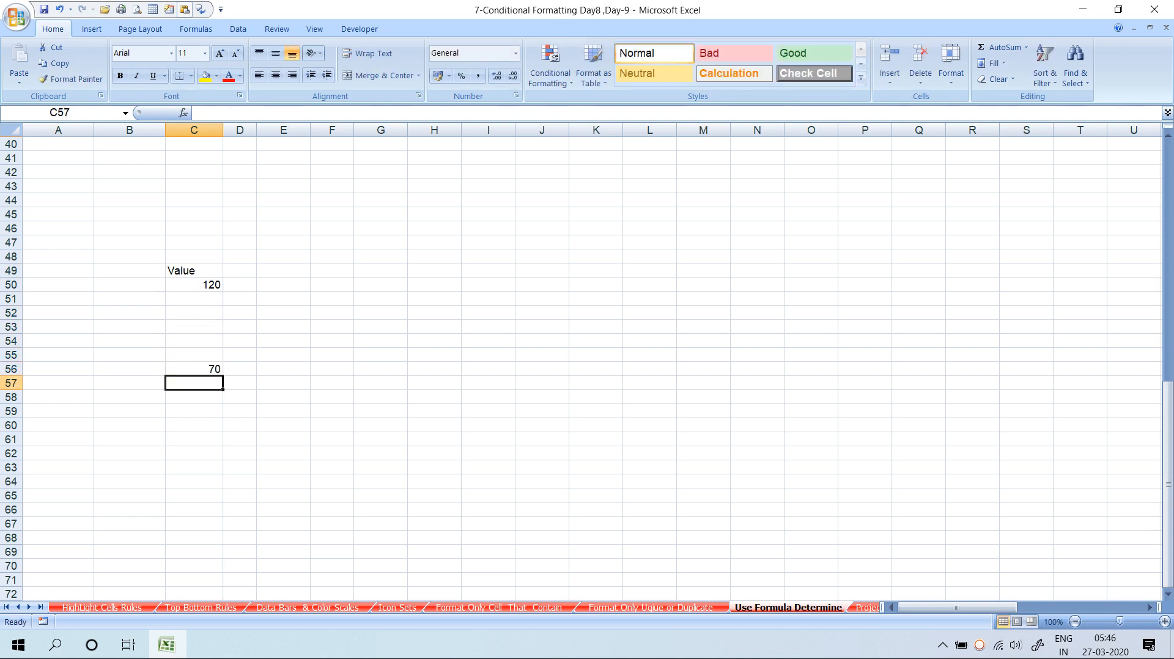
pyautogui.press('Up')
pyautogui.press('Right')
pyautogui.press('Right')
pyautogui.press('Left')
pyautogui.write('80')
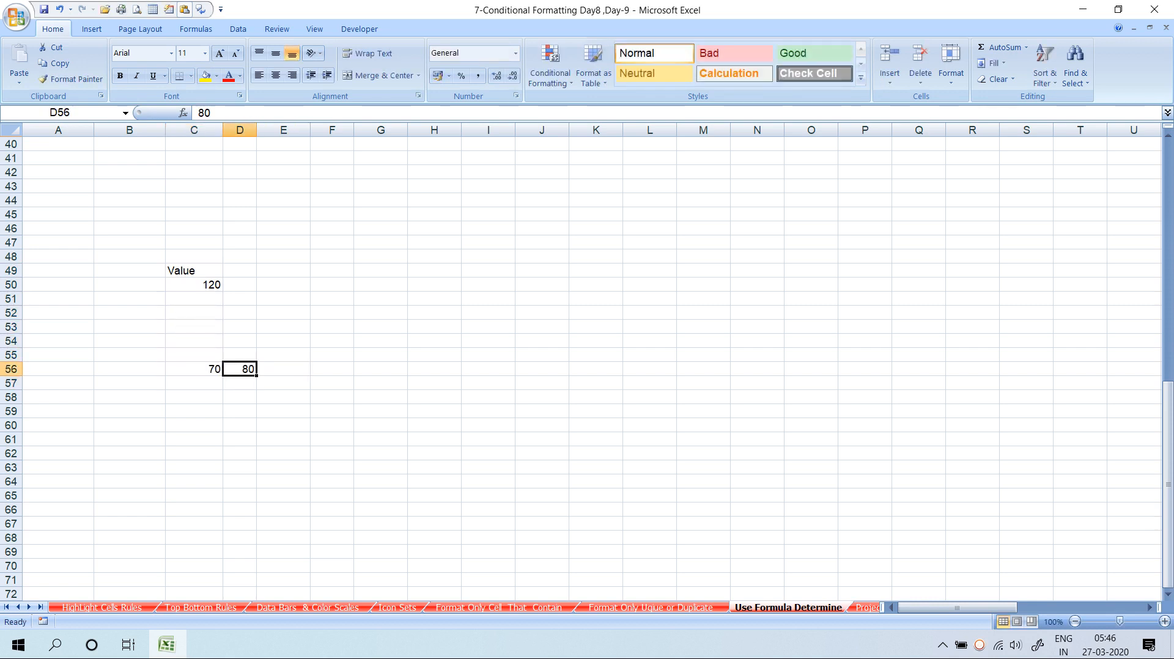
pyautogui.press('Right')
pyautogui.write('90')
pyautogui.press('Return')
# Enter 100 in F56 and 110 in G56
pyautogui.press('Up')
pyautogui.press('Right')
pyautogui.press('Right')
pyautogui.press('Left')
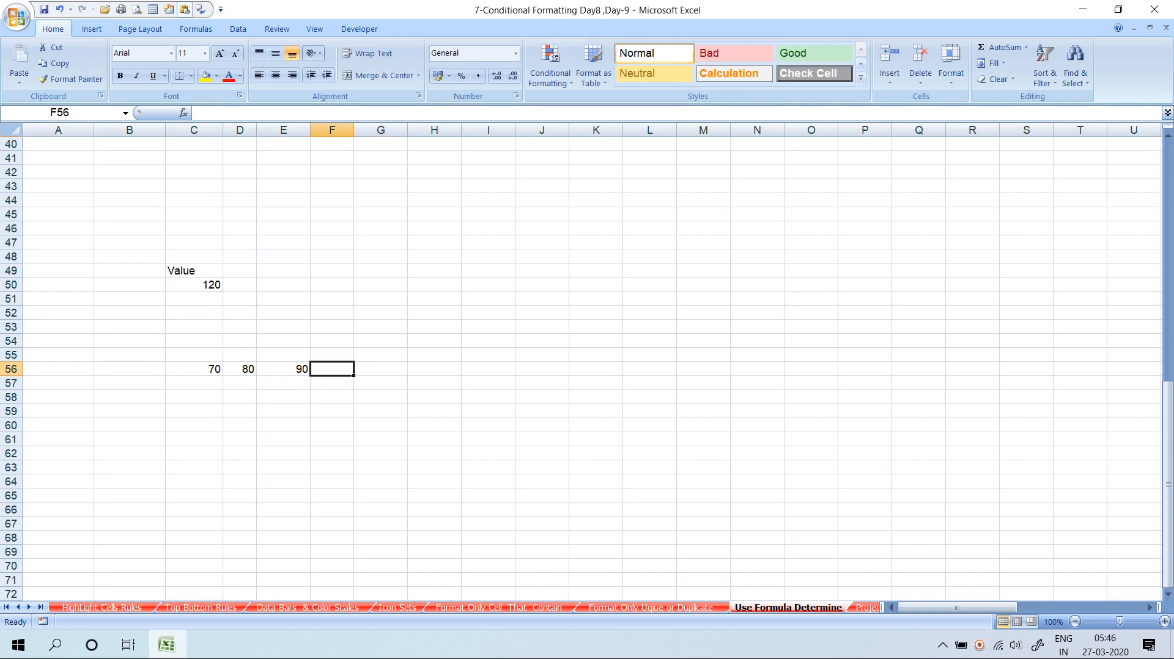
pyautogui.write('11')
pyautogui.press('BackSpace')
pyautogui.write('00')
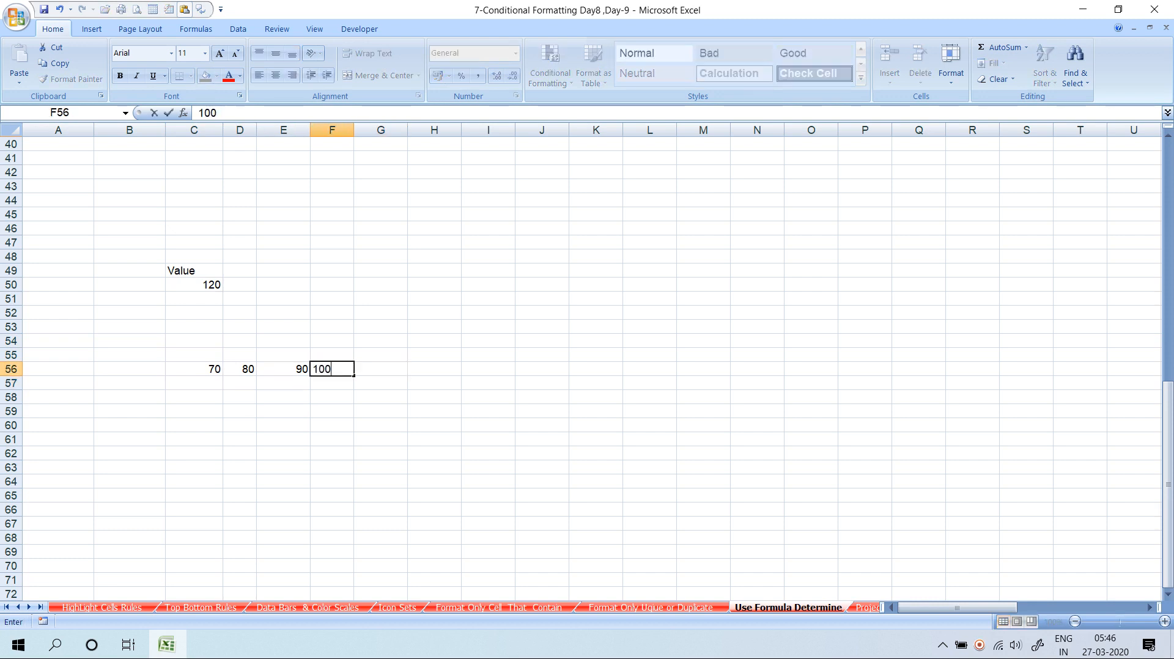
pyautogui.press('Return')
pyautogui.press('Up')
pyautogui.press('Right')
pyautogui.write('1120')
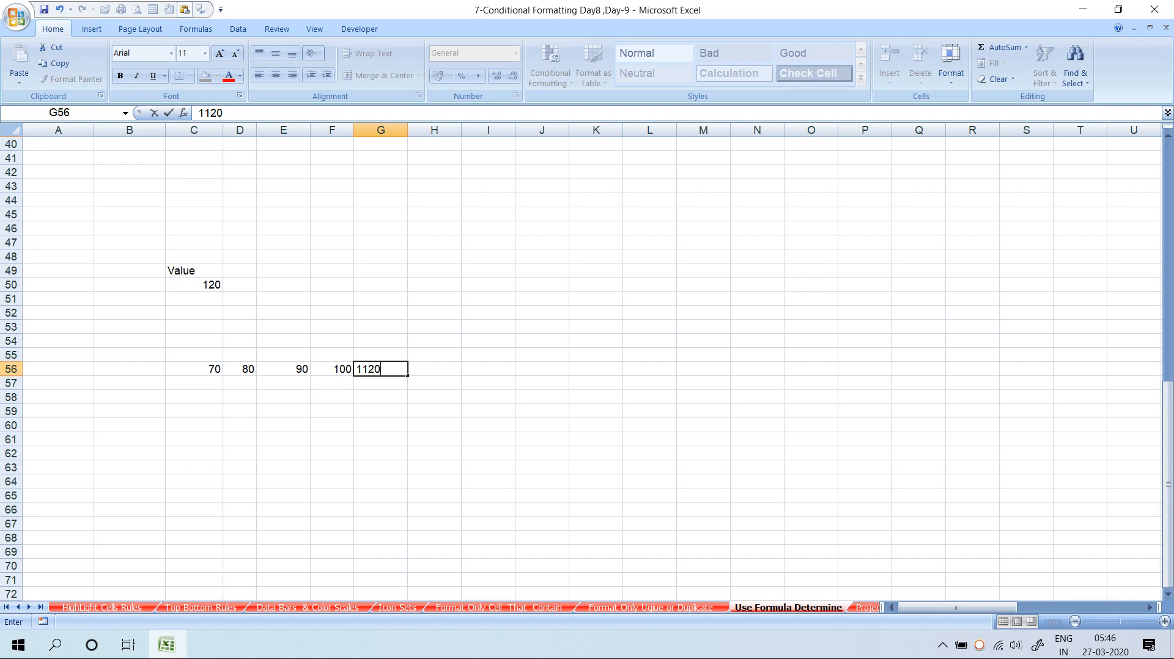
pyautogui.press('BackSpace')
pyautogui.press('BackSpace')
pyautogui.write('0')
pyautogui.press('Return')
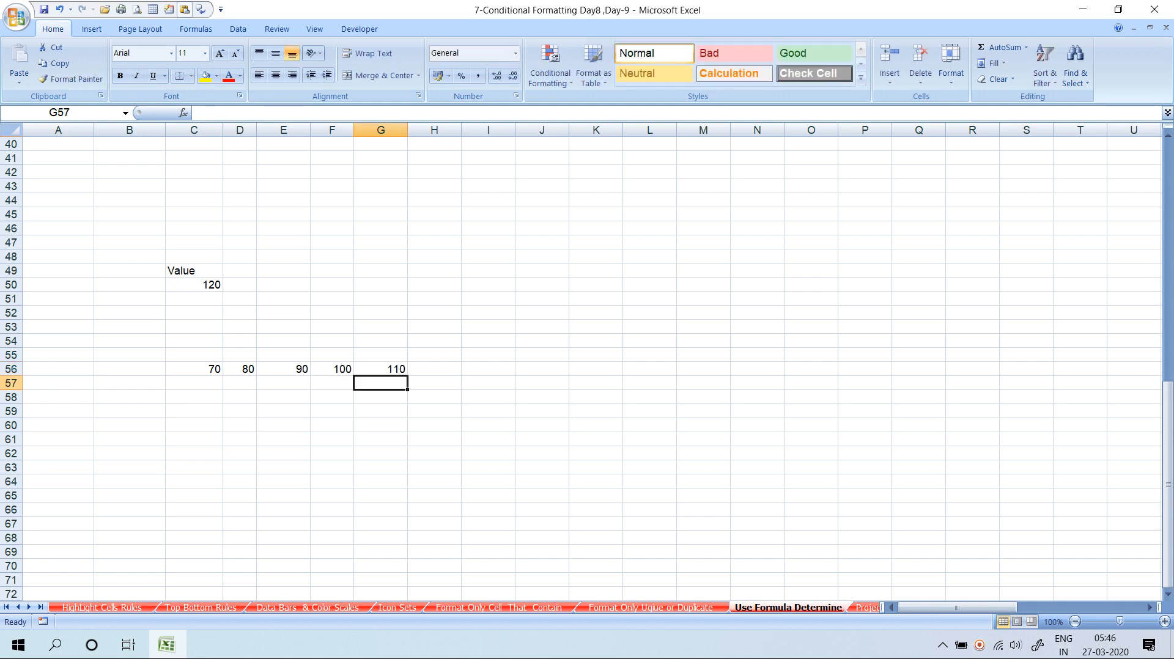
pyautogui.press('Left')
pyautogui.press('Left')
pyautogui.press('Up')
pyautogui.press('Up')
pyautogui.press('Up')
pyautogui.press('Up')
pyautogui.press('Up')
pyautogui.press('Up')
pyautogui.press('Up')
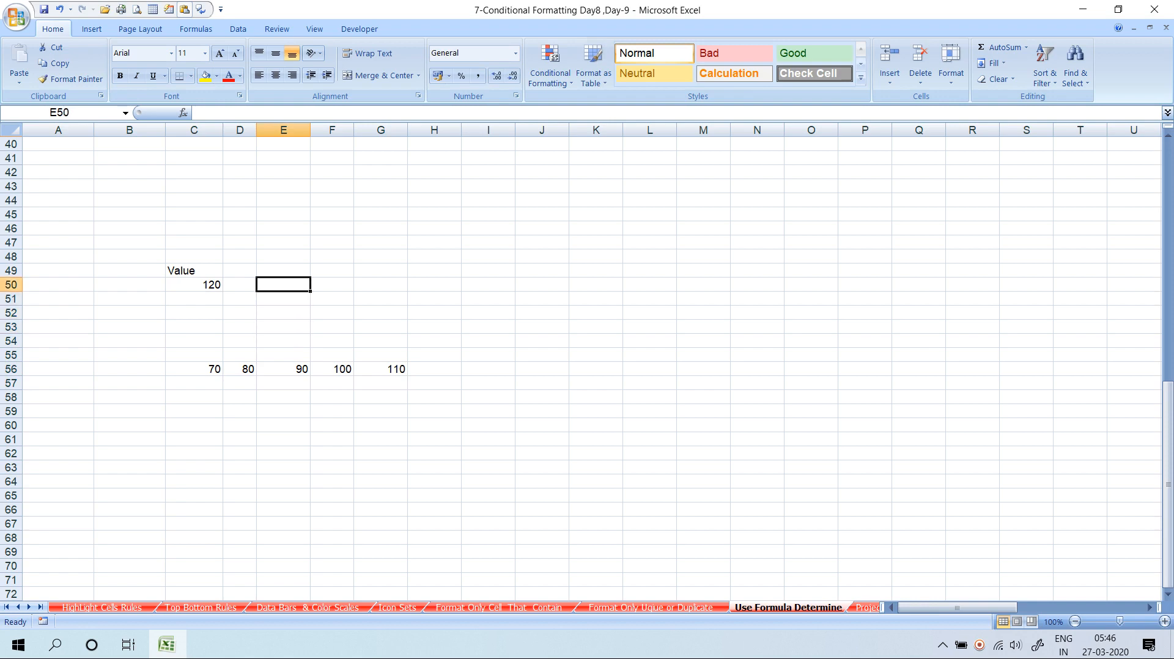
# Enter the formula =C50+C56 in C57, giving 190
pyautogui.press('Left')
pyautogui.press('Left')
pyautogui.press('Down')
pyautogui.press('Down')
pyautogui.press('Down')
pyautogui.press('Down')
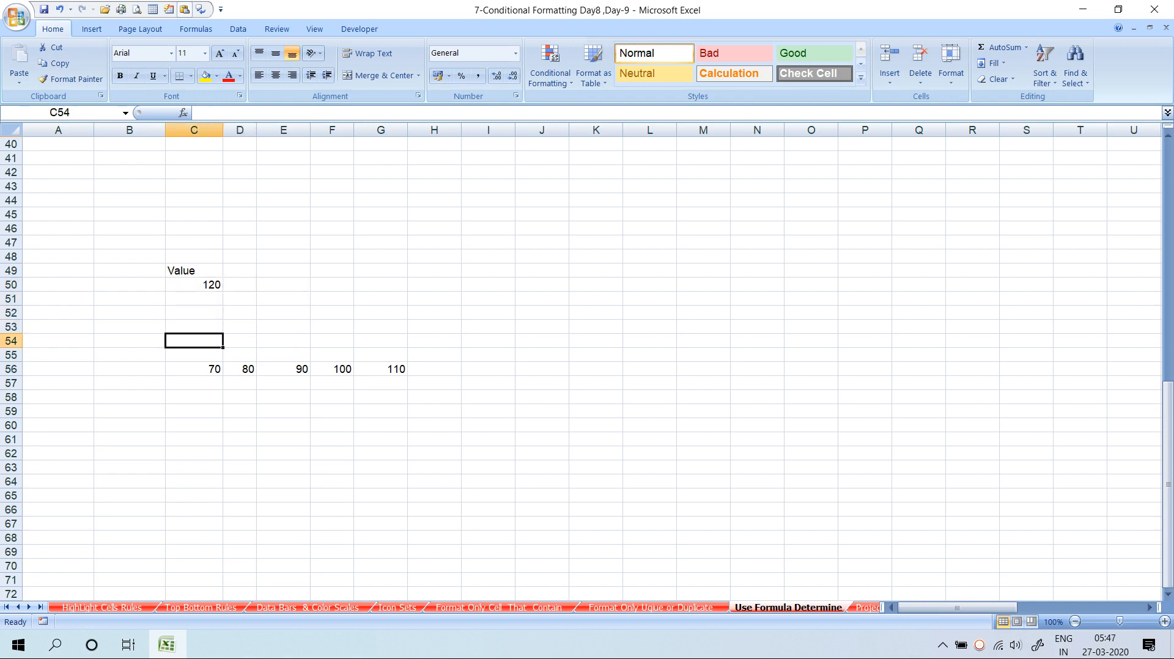
pyautogui.press('Down')
pyautogui.press('Down')
pyautogui.press('Down')
pyautogui.write('=')
pyautogui.press('Up')
pyautogui.press('Up')
pyautogui.press('Up')
pyautogui.press('Up')
pyautogui.press('Up')
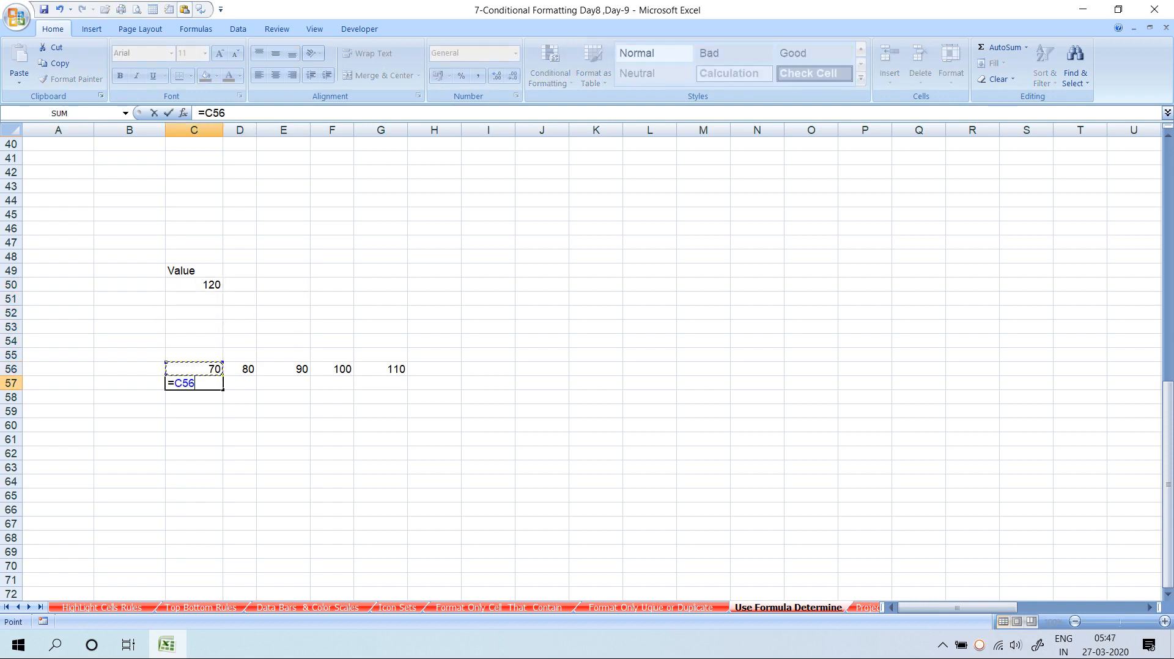
pyautogui.press('Up')
pyautogui.press('Up')
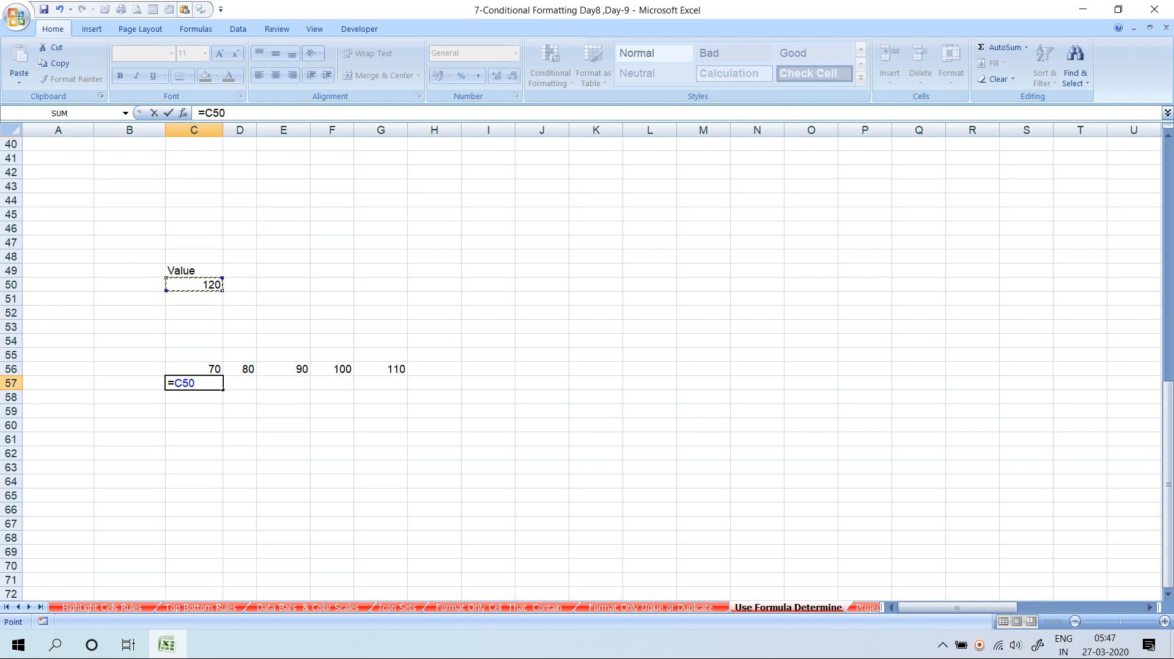
pyautogui.write('+')
pyautogui.press('Up')
pyautogui.press('Return')
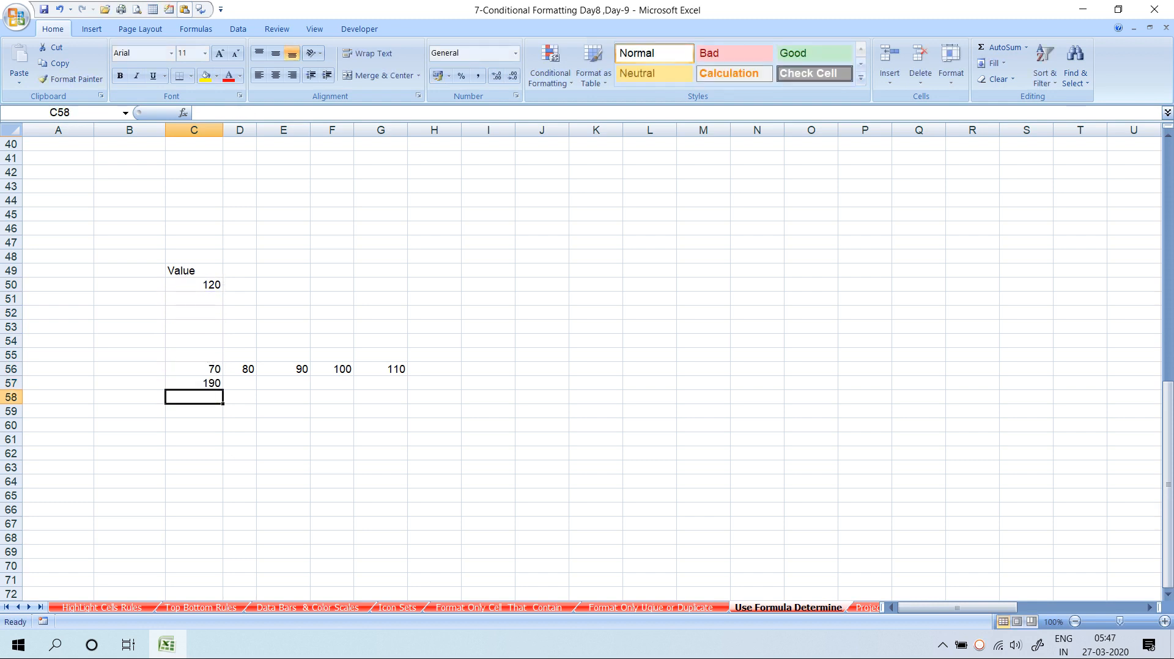
# Fill C57's formula across row 57 through G57 with Ctrl+R
pyautogui.press('Up')
pyautogui.hotkey('shift', 'Right')
pyautogui.hotkey('shift', 'Right')
pyautogui.hotkey('shift', 'Right')
pyautogui.hotkey('shift', 'Right')
pyautogui.hotkey('shift', 'Right')
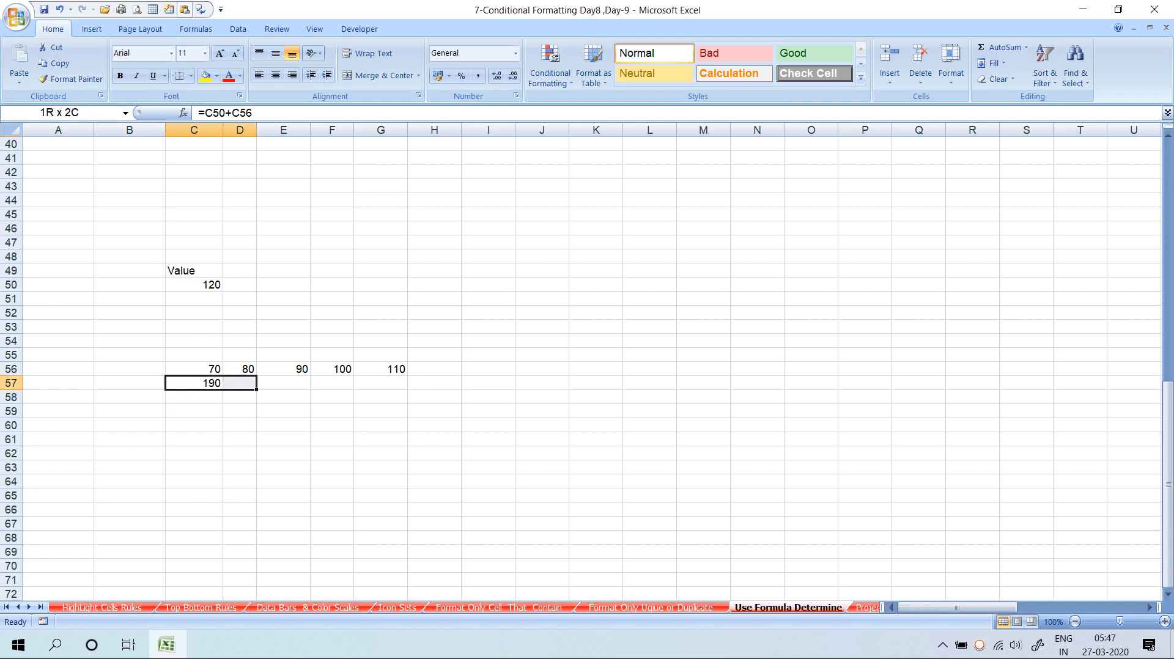
pyautogui.hotkey('shift', 'Left')
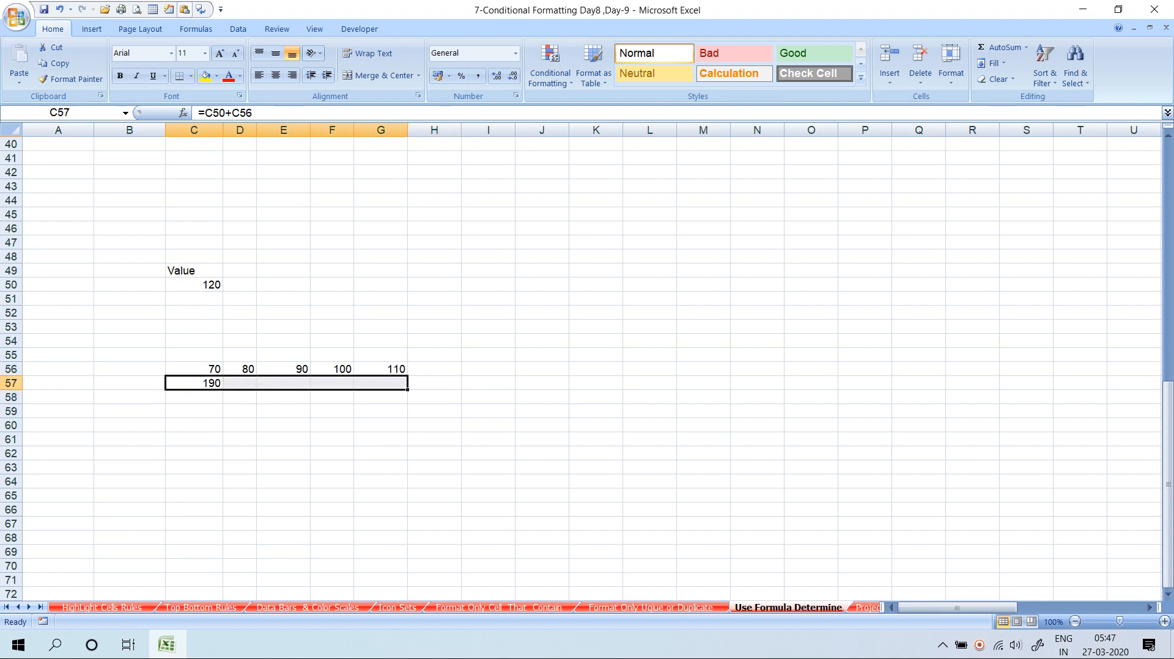
pyautogui.hotkey('ctrl', 'r')
pyautogui.press('Right')
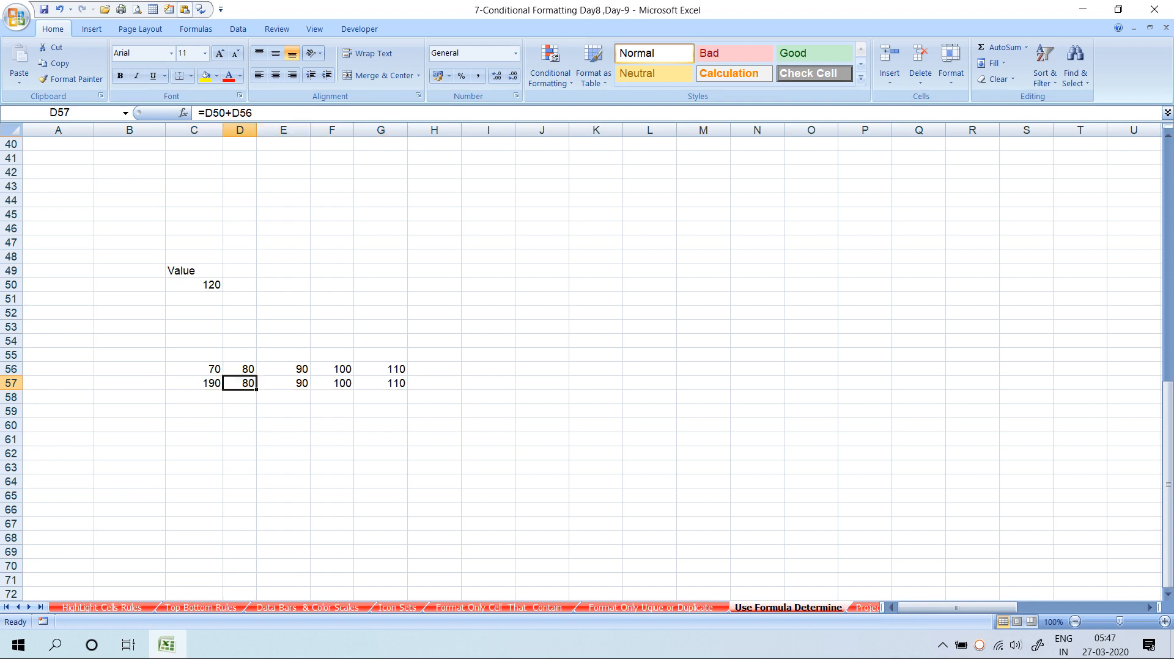
pyautogui.press('Left')
# Inspect the copied formulas in C57 through G57
pyautogui.press('F2')
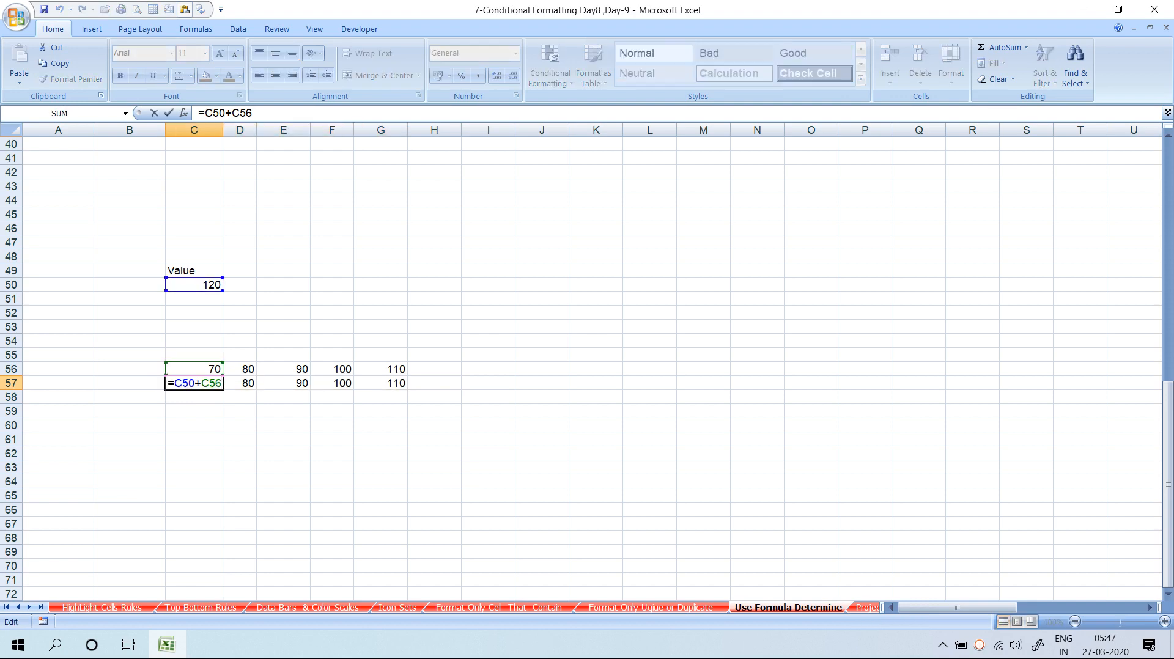
pyautogui.press('Tab')
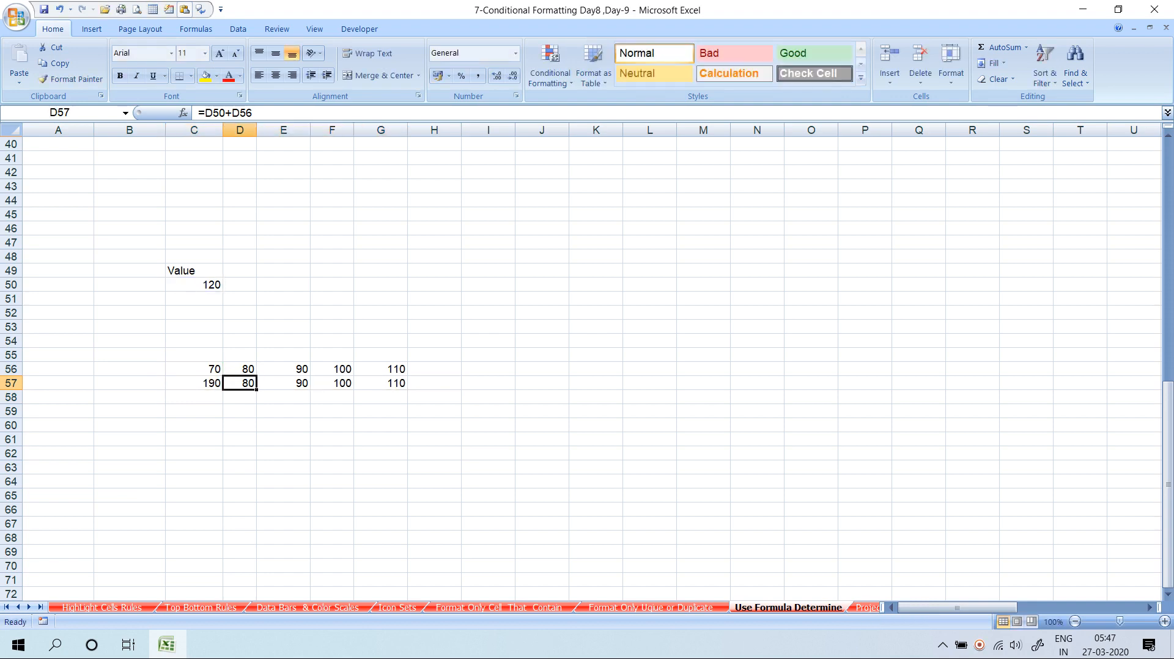
pyautogui.press('F2')
pyautogui.press('Escape')
pyautogui.press('Tab')
pyautogui.press('F2')
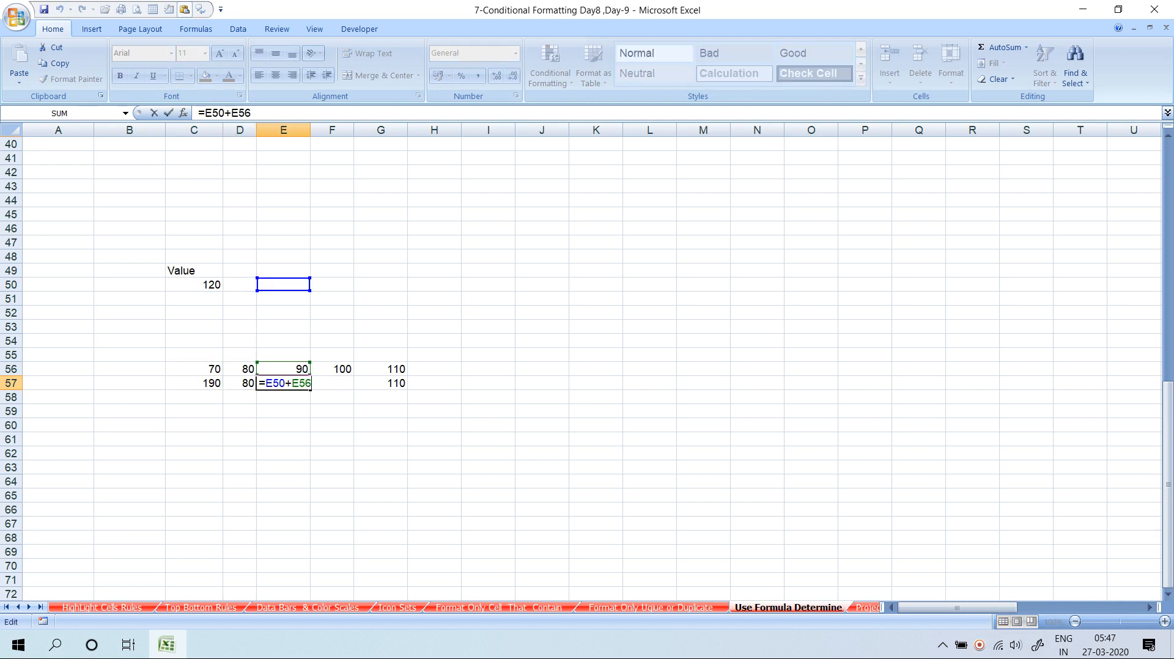
pyautogui.press('Tab')
pyautogui.press('F2')
pyautogui.press('Escape')
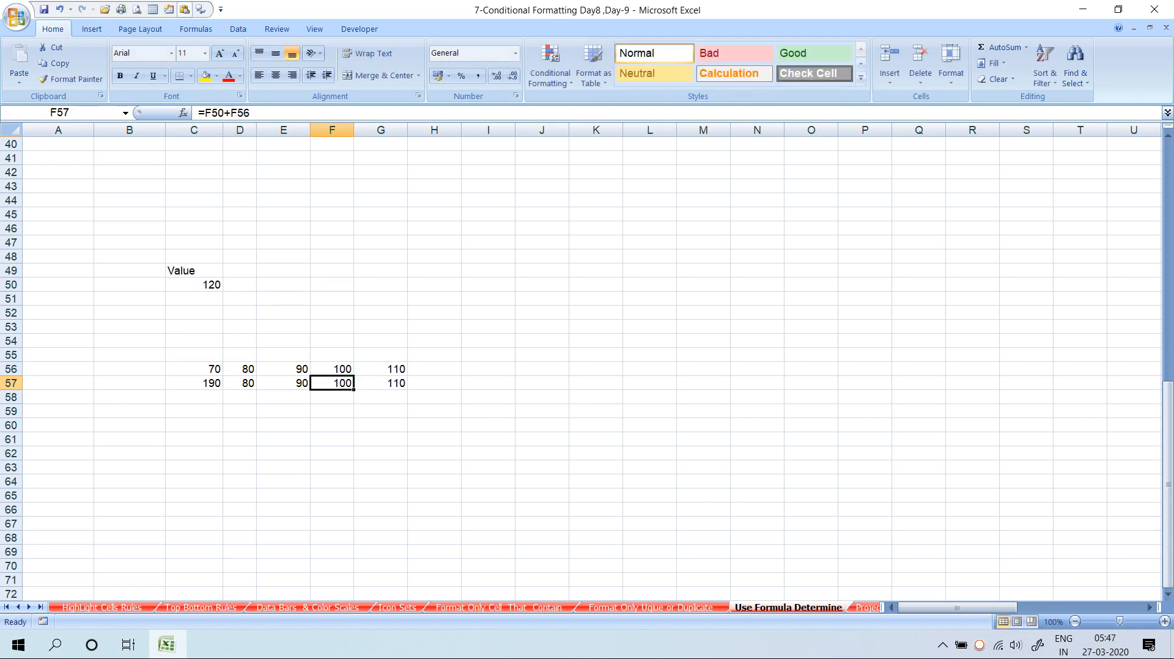
pyautogui.press('Tab')
pyautogui.press('F2')
pyautogui.press('Escape')
pyautogui.press('Left')
pyautogui.press('Left')
pyautogui.press('Left')
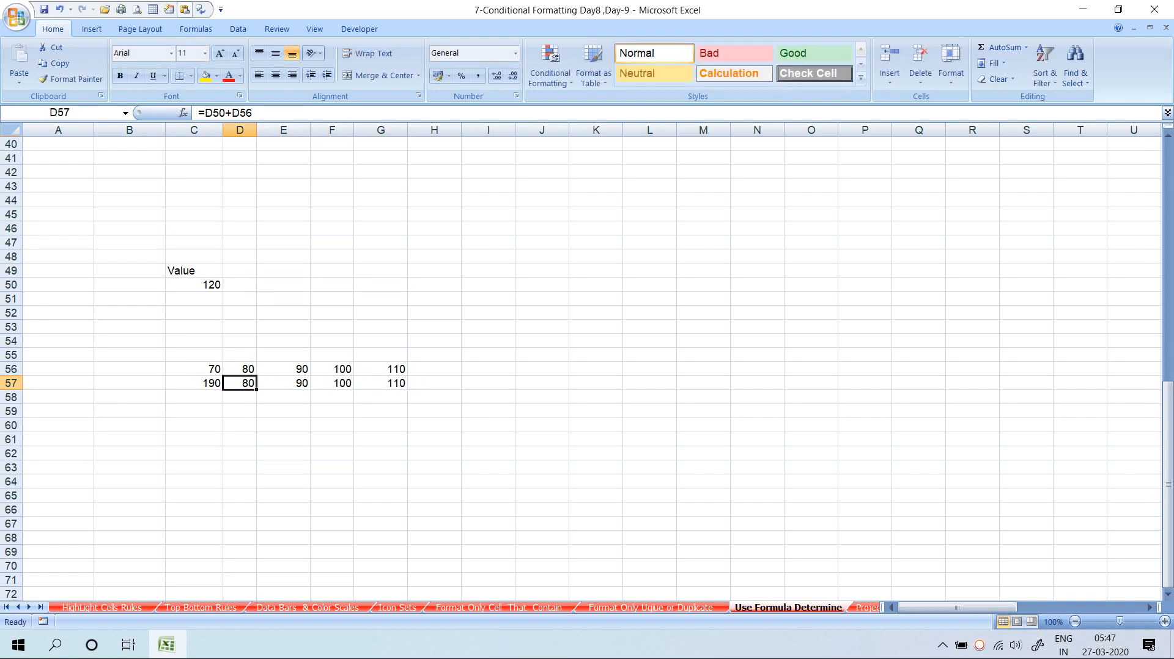
pyautogui.press('Left')
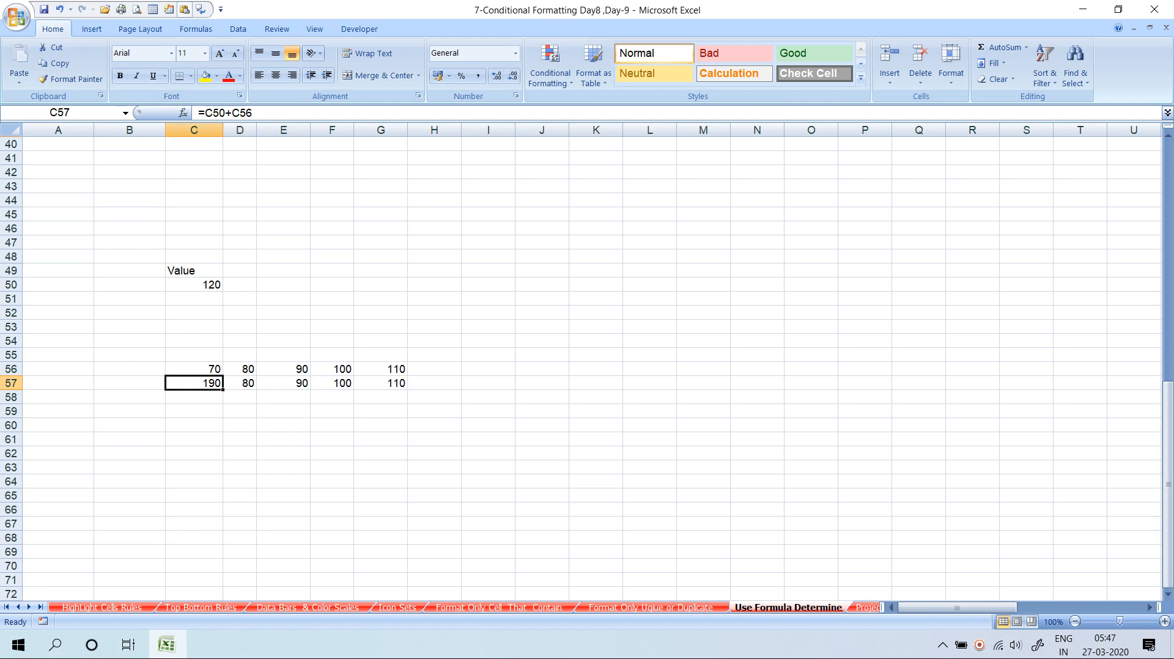
# Copy C57's formula down into C58 with Ctrl+D
pyautogui.press('Down')
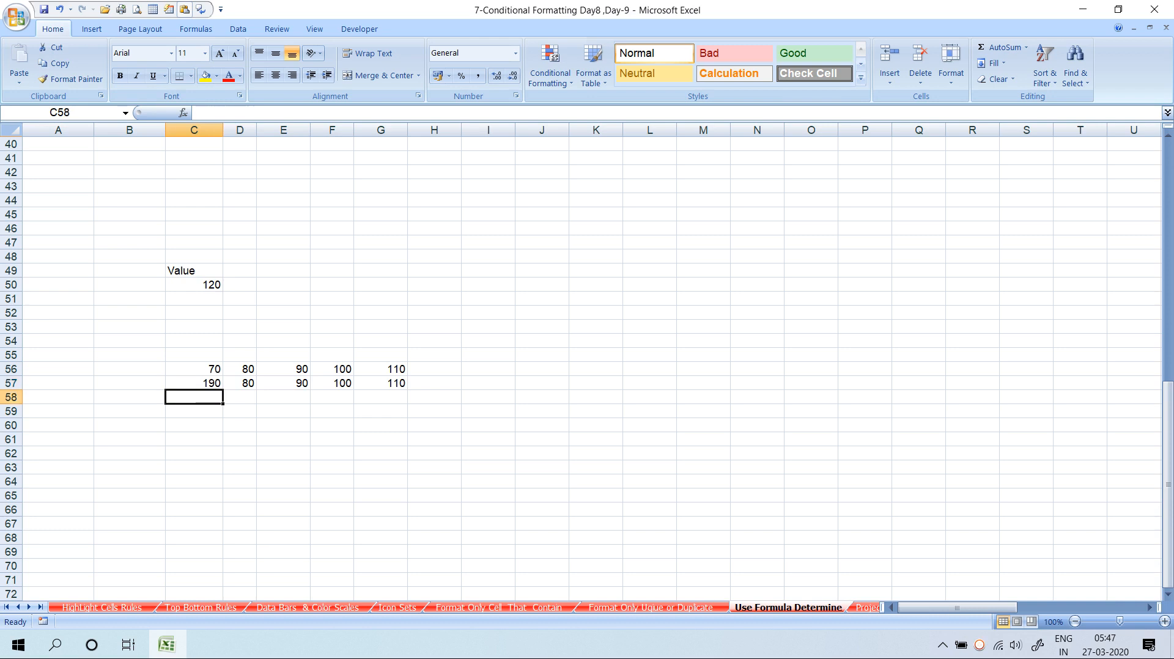
pyautogui.hotkey('ctrl', 'd')
pyautogui.press('F2')
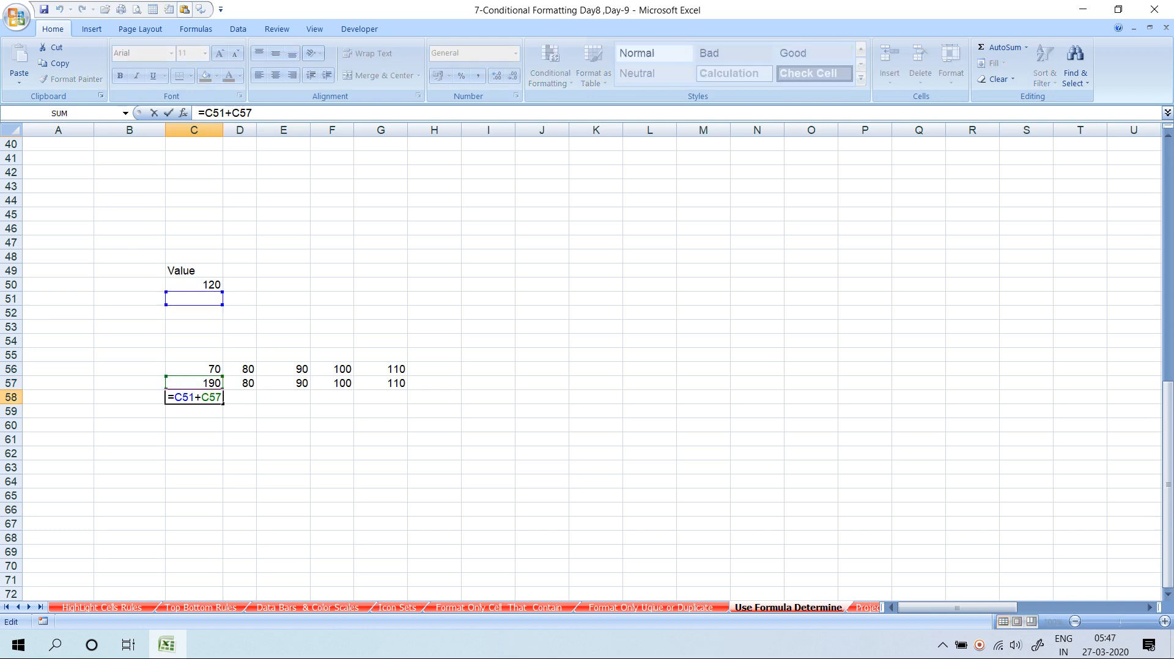
pyautogui.hotkey('ctrl', 'Return')
# Edit C57's formula, making the C50 reference absolute with F4
pyautogui.press('Up')
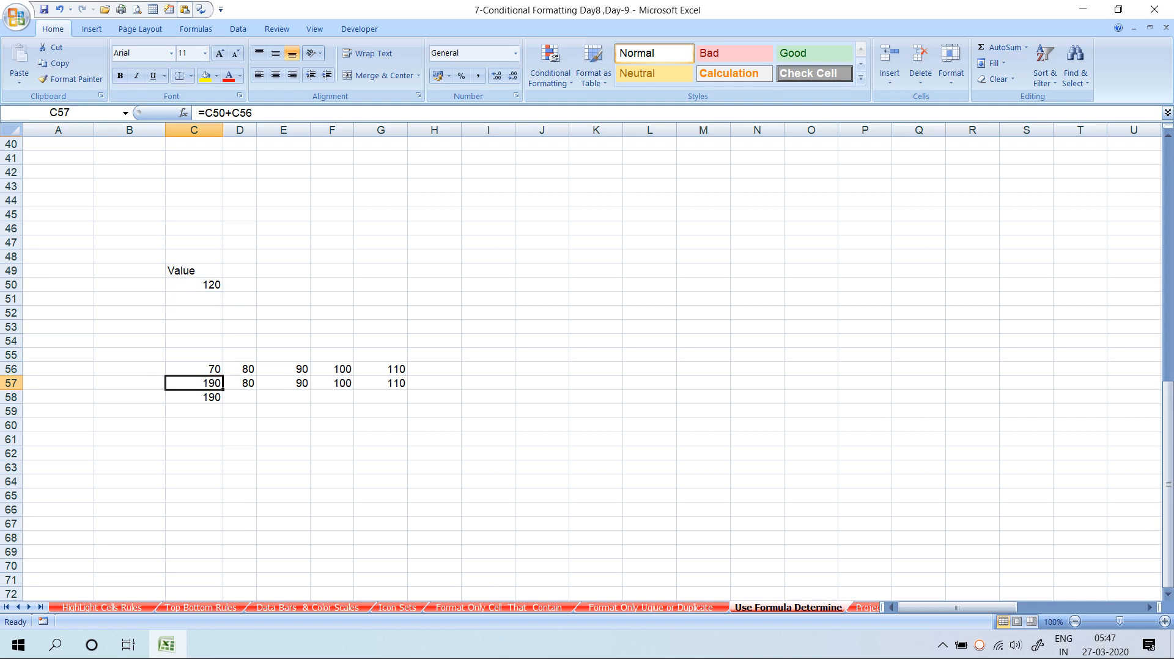
pyautogui.press('F2')
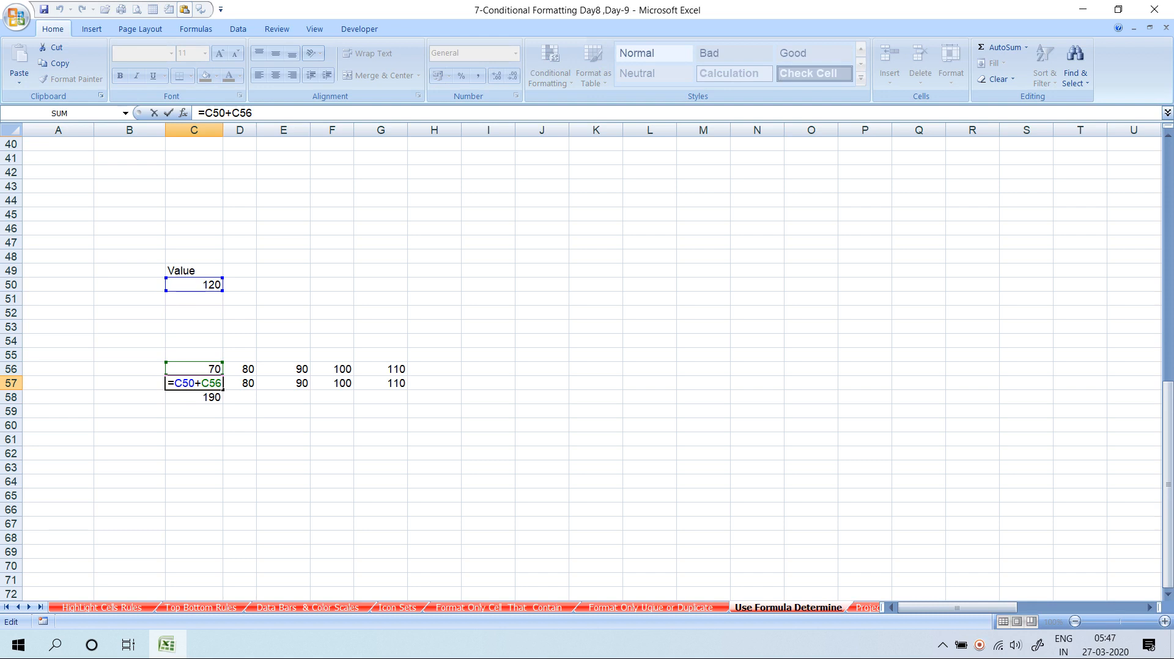
pyautogui.press('F4')
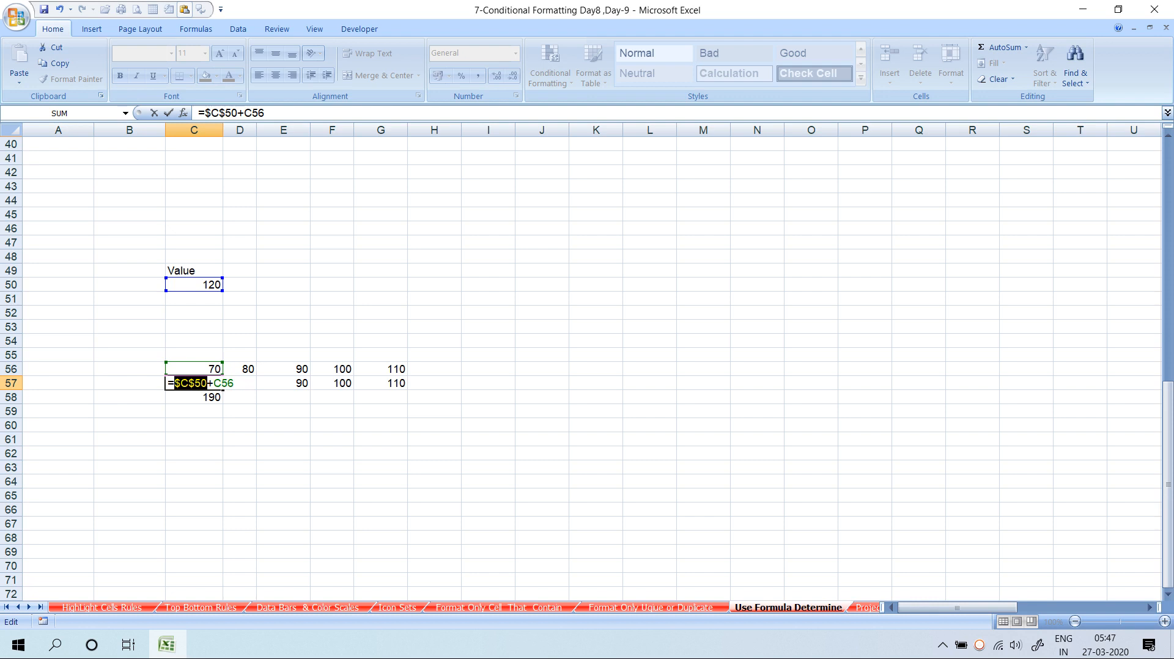
# Change C57's formula to =$C50+C56, locking only column C
pyautogui.press('F4')
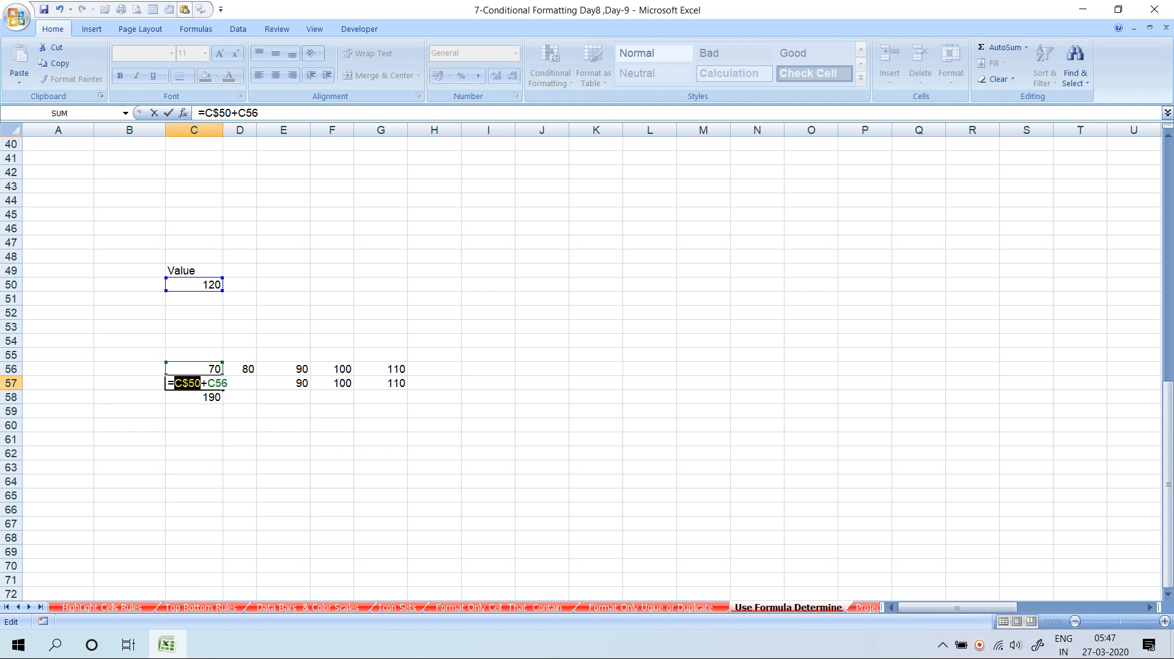
pyautogui.press('F4')
pyautogui.press('Return')
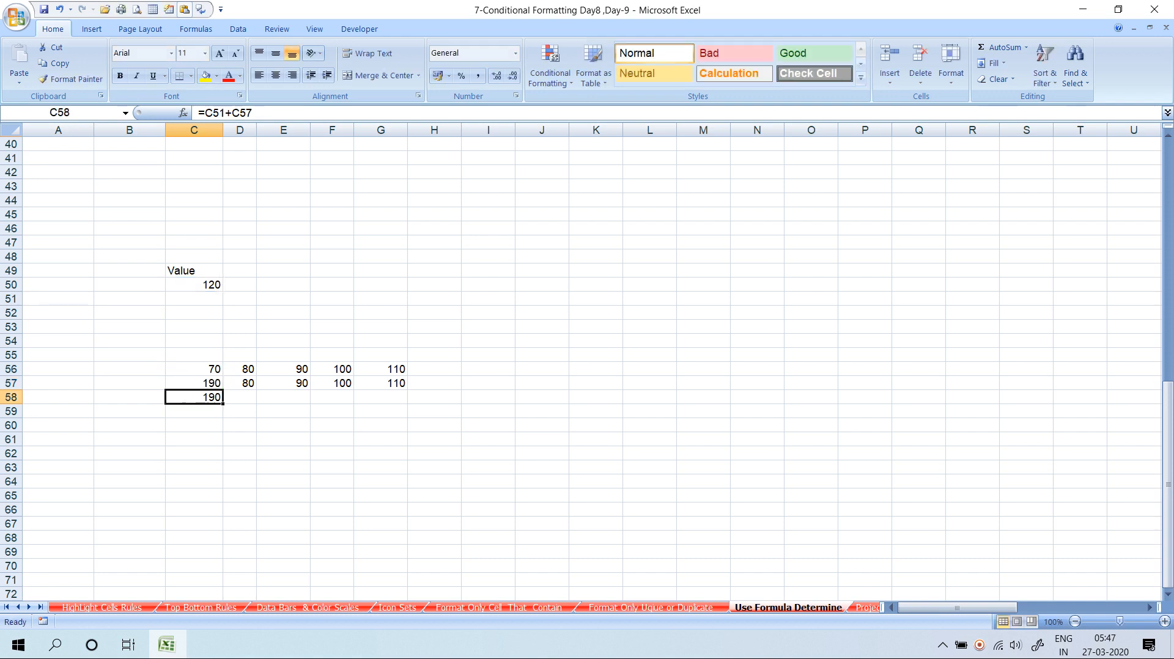
# Fill the mixed-reference formula across C57:G57
pyautogui.press('Up')
pyautogui.hotkey('shift', 'Right')
pyautogui.hotkey('shift', 'Right')
pyautogui.hotkey('shift', 'Right')
pyautogui.hotkey('shift', 'Right')
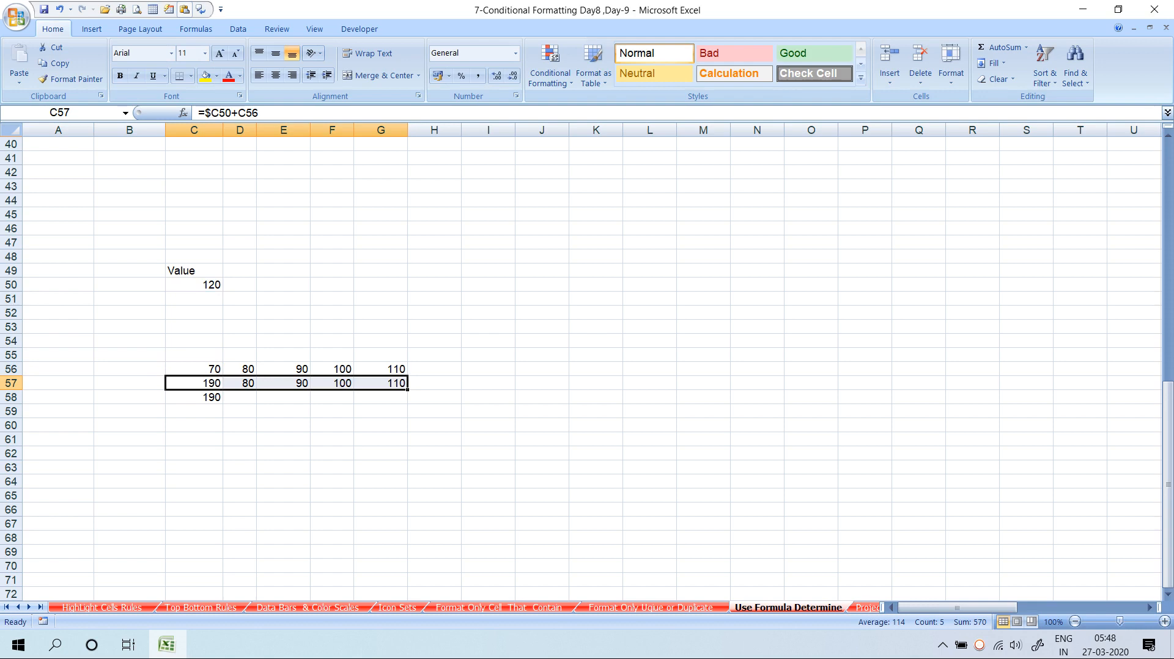
pyautogui.hotkey('ctrl', 'r')
# Check the copied formulas in D57 through G57, now showing 200, 210, 220, 230
pyautogui.press('Right')
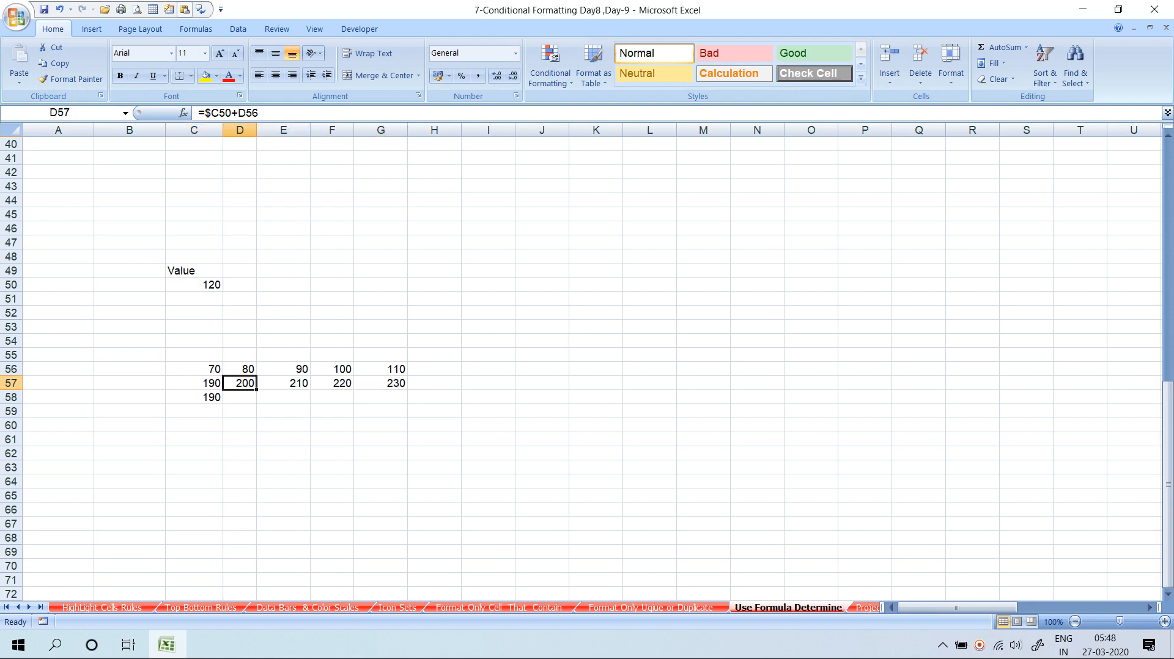
pyautogui.press('F2')
pyautogui.press('Tab')
pyautogui.press('F2')
pyautogui.press('Escape')
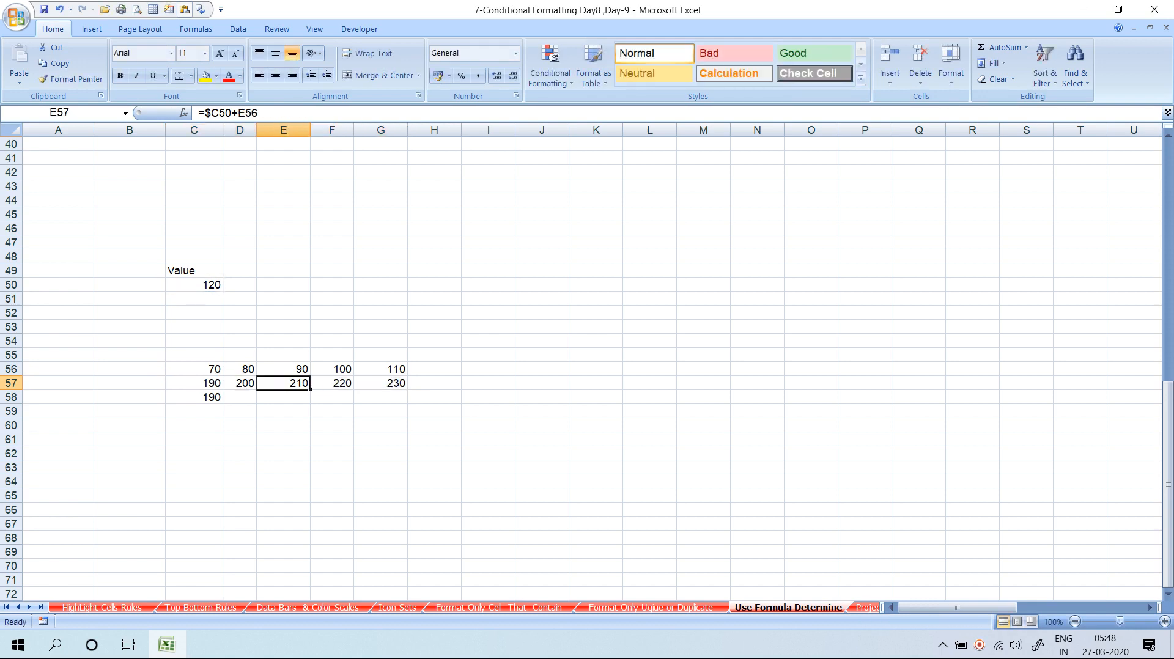
pyautogui.press('Right')
pyautogui.press('F2')
pyautogui.press('Tab')
pyautogui.press('F2')
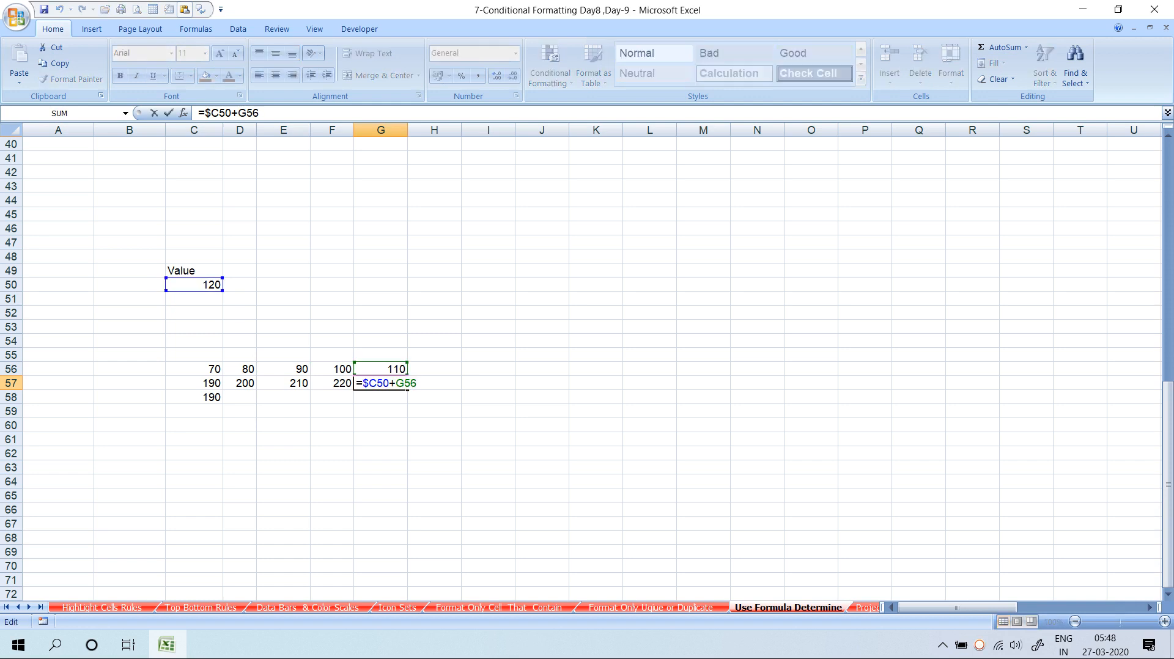
pyautogui.press('Escape')
# Replace C58's contents with the formula =$C51+C57
pyautogui.press('Left')
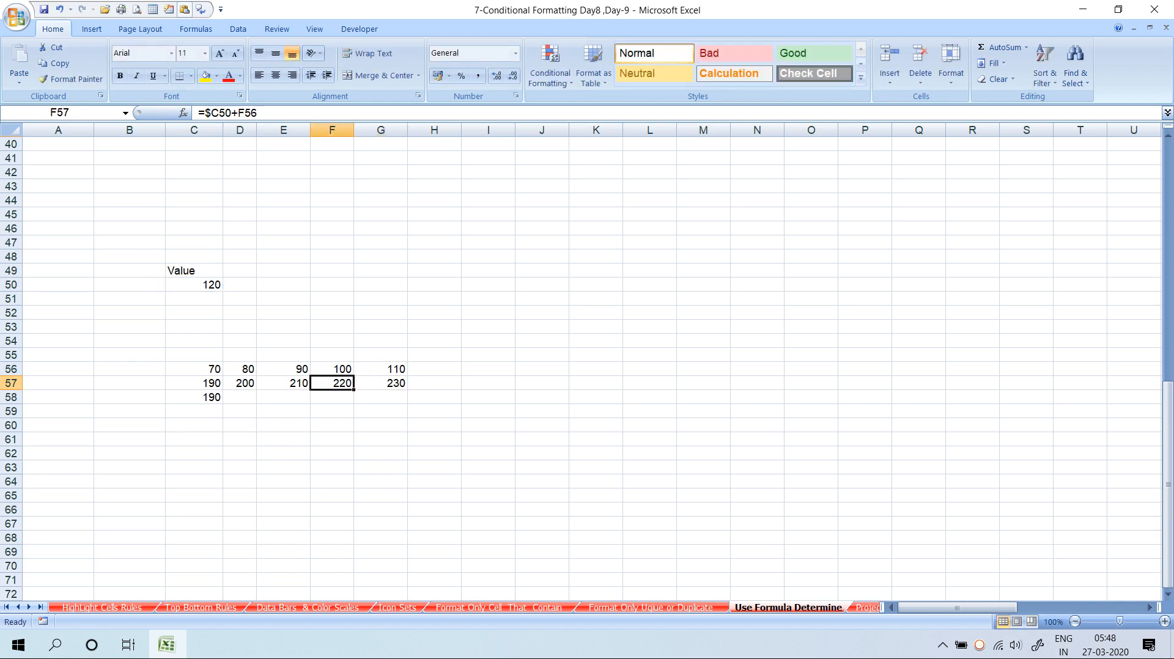
pyautogui.press('Left')
pyautogui.press('Left')
pyautogui.press('Down')
pyautogui.press('Left')
pyautogui.press('Delete')
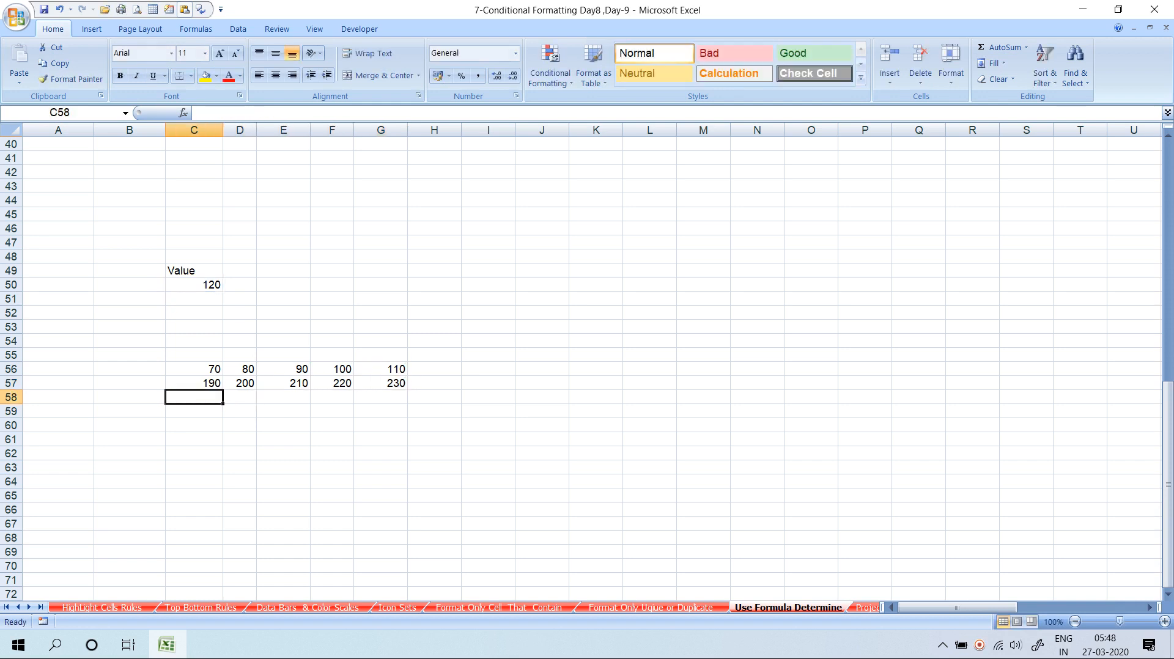
pyautogui.write('=$C51+C57')
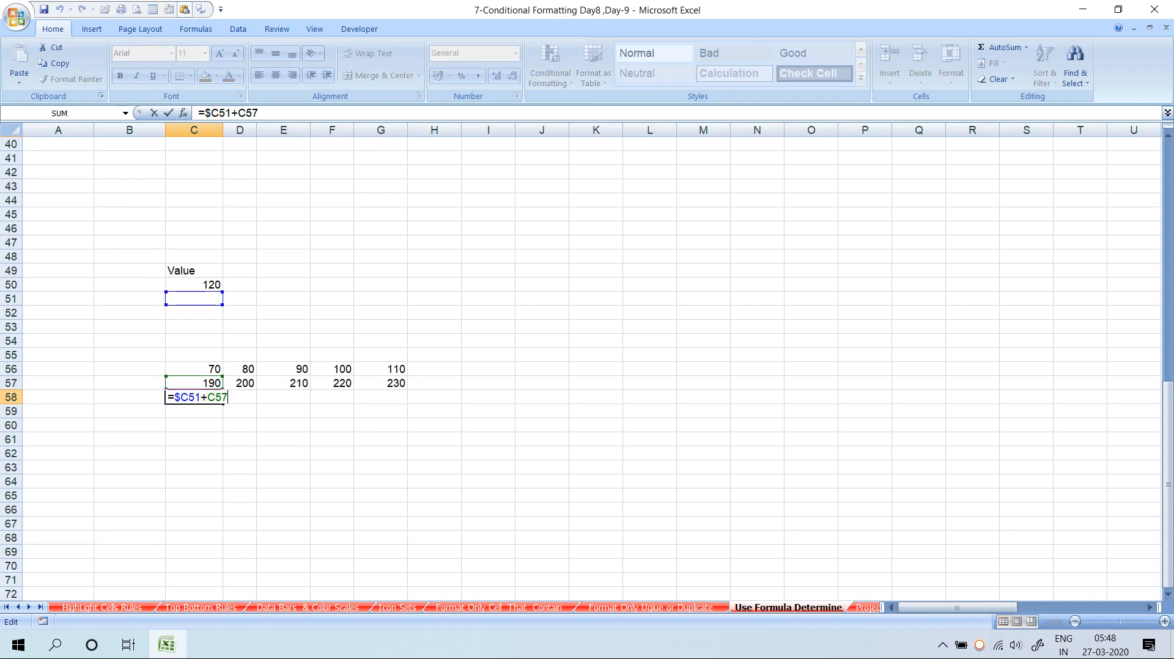
pyautogui.hotkey('ctrl', 'Return')
pyautogui.press('Down')
pyautogui.press('Down')
pyautogui.press('Down')
pyautogui.press('Down')
pyautogui.press('Down')
pyautogui.press('Down')
pyautogui.press('Down')
pyautogui.press('Down')
pyautogui.press('Down')
pyautogui.press('Down')
pyautogui.press('Down')
pyautogui.press('Down')
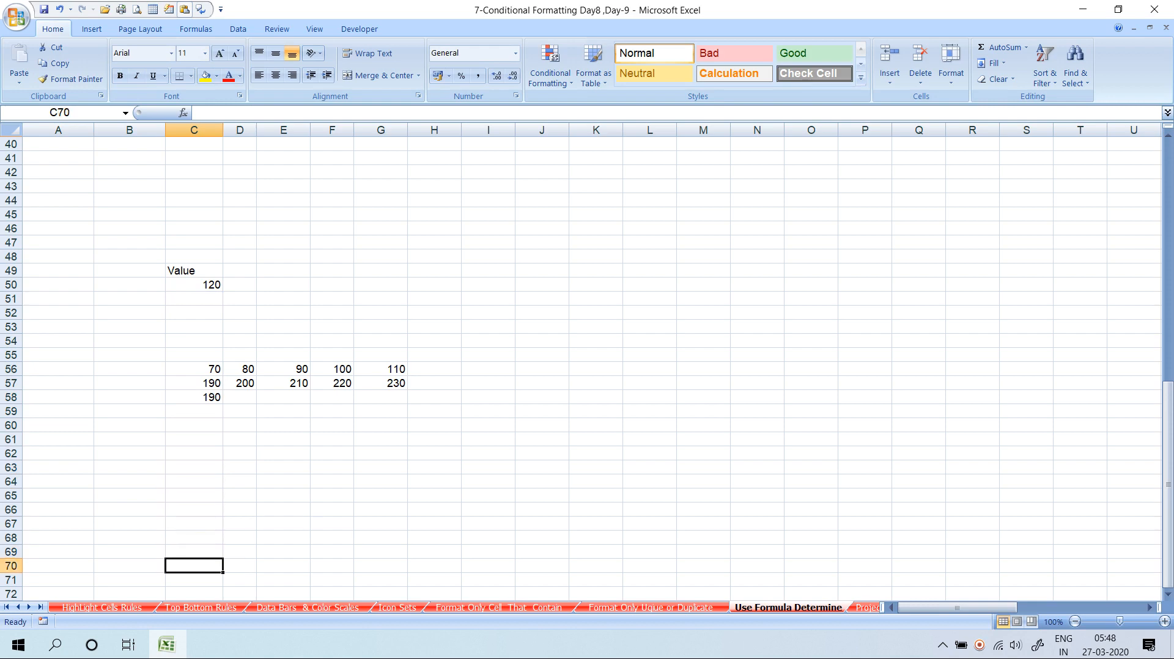
# Enter 120, 60, 780, 60, 54 and 40 into C68:C73
pyautogui.press('Down')
pyautogui.press('Down')
pyautogui.press('Down')
pyautogui.press('Down')
pyautogui.press('Down')
pyautogui.press('Down')
pyautogui.press('Down')
pyautogui.press('Down')
pyautogui.press('Down')
pyautogui.press('Down')
pyautogui.press('Down')
pyautogui.press('Down')
pyautogui.press('Up')
pyautogui.press('Up')
pyautogui.press('Up')
pyautogui.press('Up')
pyautogui.press('Up')
pyautogui.press('Up')
pyautogui.press('Up')
pyautogui.press('Up')
pyautogui.press('Up')
pyautogui.press('Up')
pyautogui.press('Up')
pyautogui.press('Up')
pyautogui.press('Up')
pyautogui.press('Up')
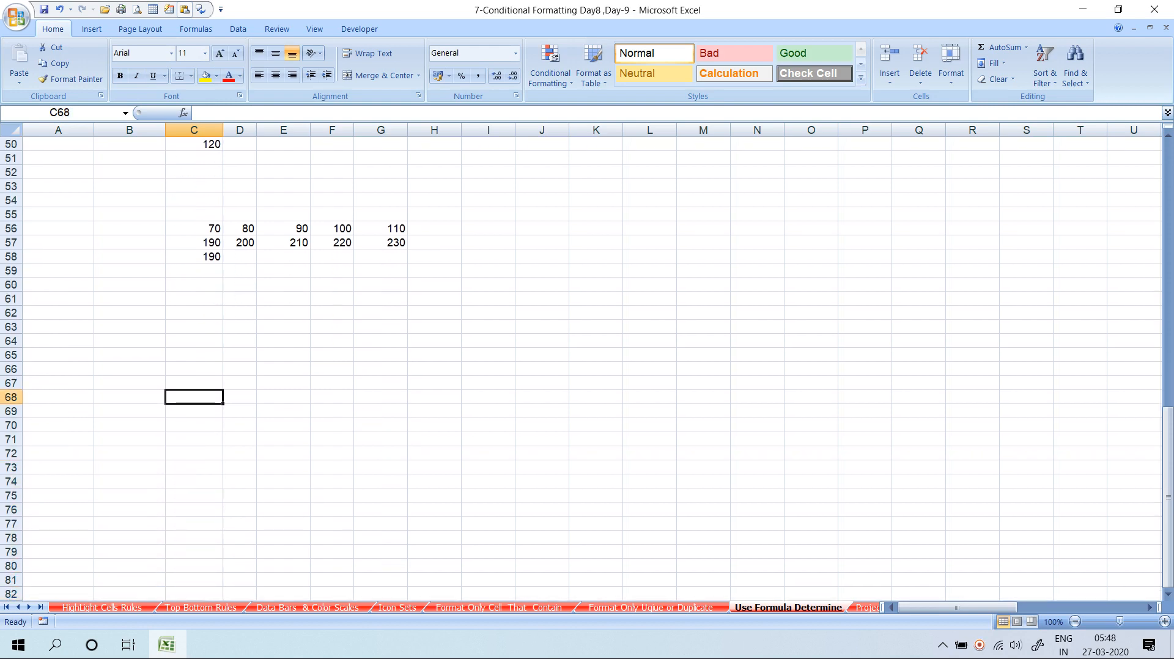
pyautogui.write('120')
pyautogui.press('Return')
pyautogui.write('6')
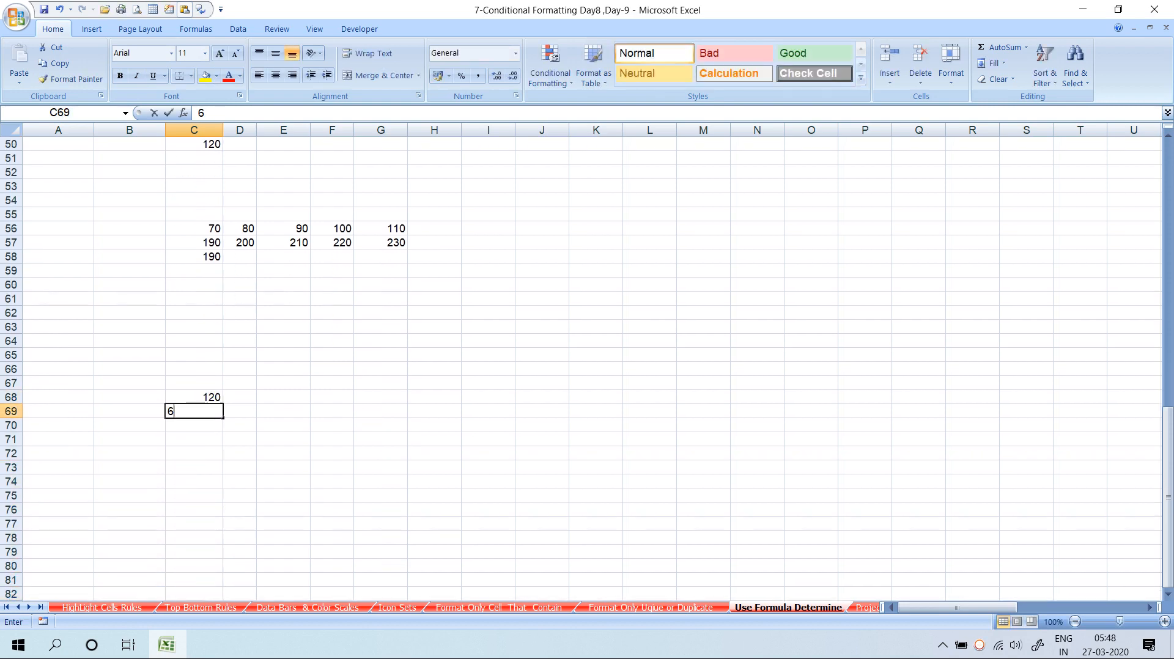
pyautogui.write('0')
pyautogui.press('Return')
pyautogui.write('780')
pyautogui.press('Return')
pyautogui.write('6')
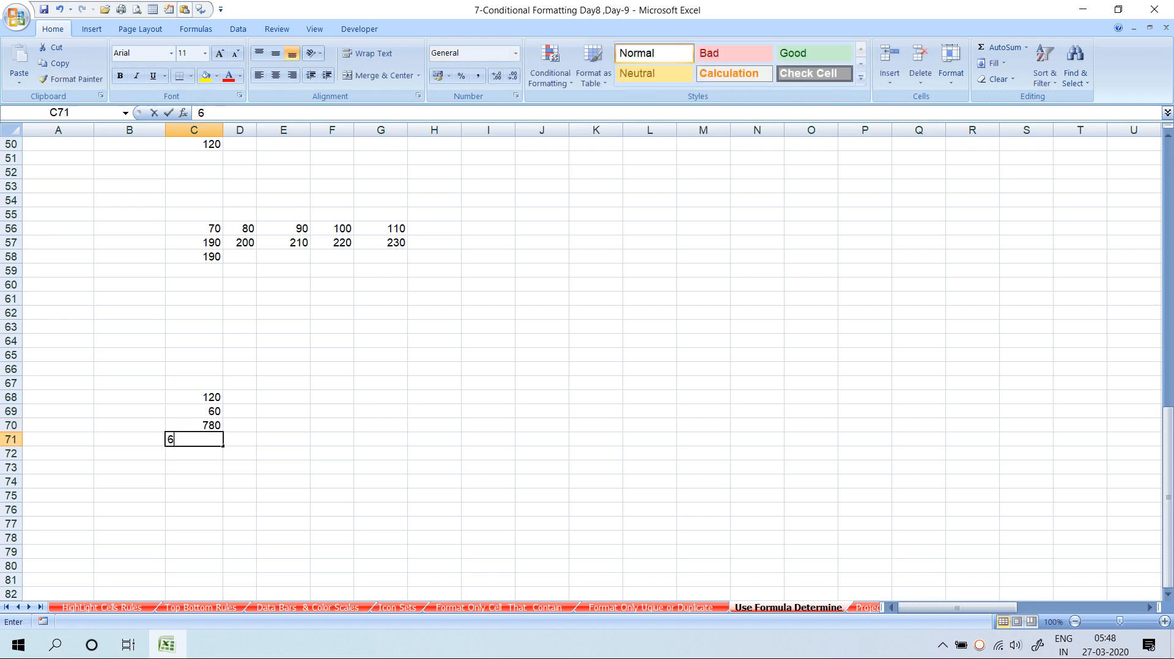
pyautogui.write('0')
pyautogui.press('Return')
pyautogui.press('Return')
pyautogui.write('40')
pyautogui.press('Return')
pyautogui.press('Up')
pyautogui.press('Up')
pyautogui.write('54')
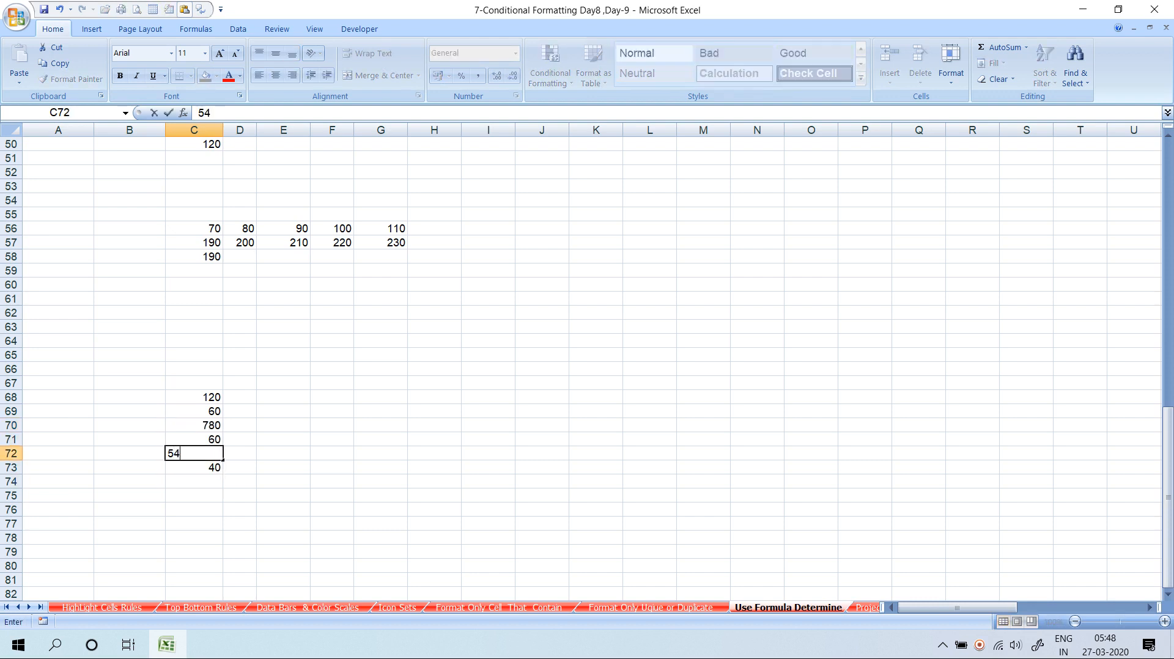
pyautogui.press('Return')
# Enter 70 into G68
pyautogui.press('Up')
pyautogui.press('Up')
pyautogui.press('Up')
pyautogui.press('Up')
pyautogui.press('Right')
pyautogui.press('Right')
pyautogui.press('Right')
pyautogui.press('Right')
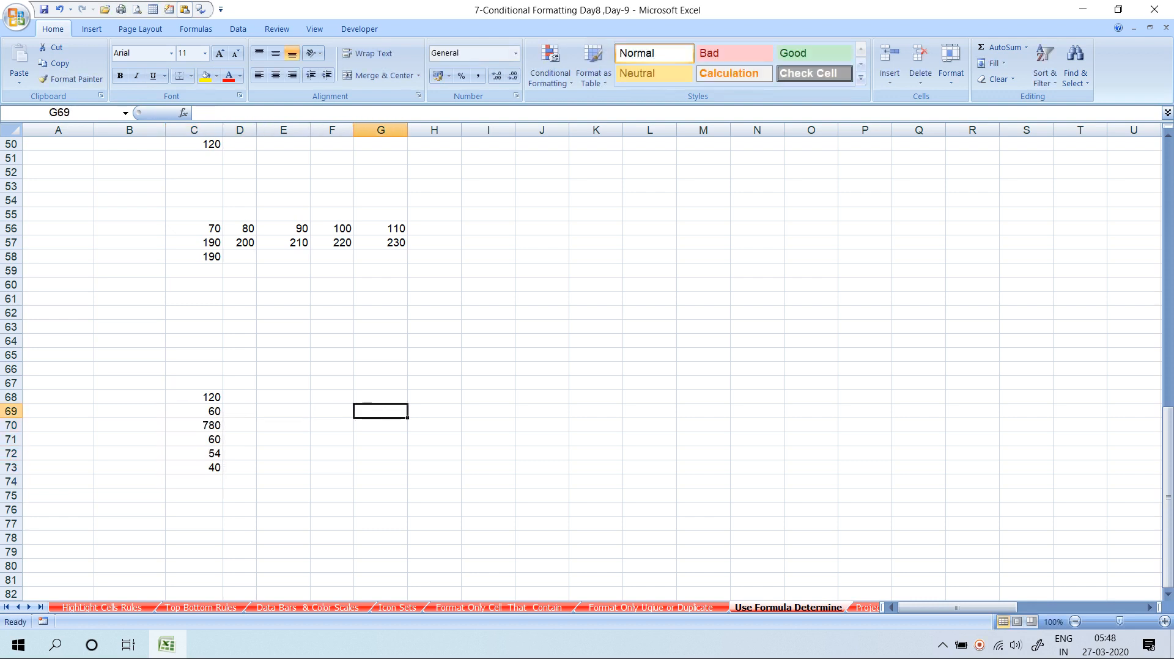
pyautogui.press('Up')
pyautogui.write('70')
pyautogui.press('Return')
# Build the sum formula =C68+G68 in D68
pyautogui.press('Up')
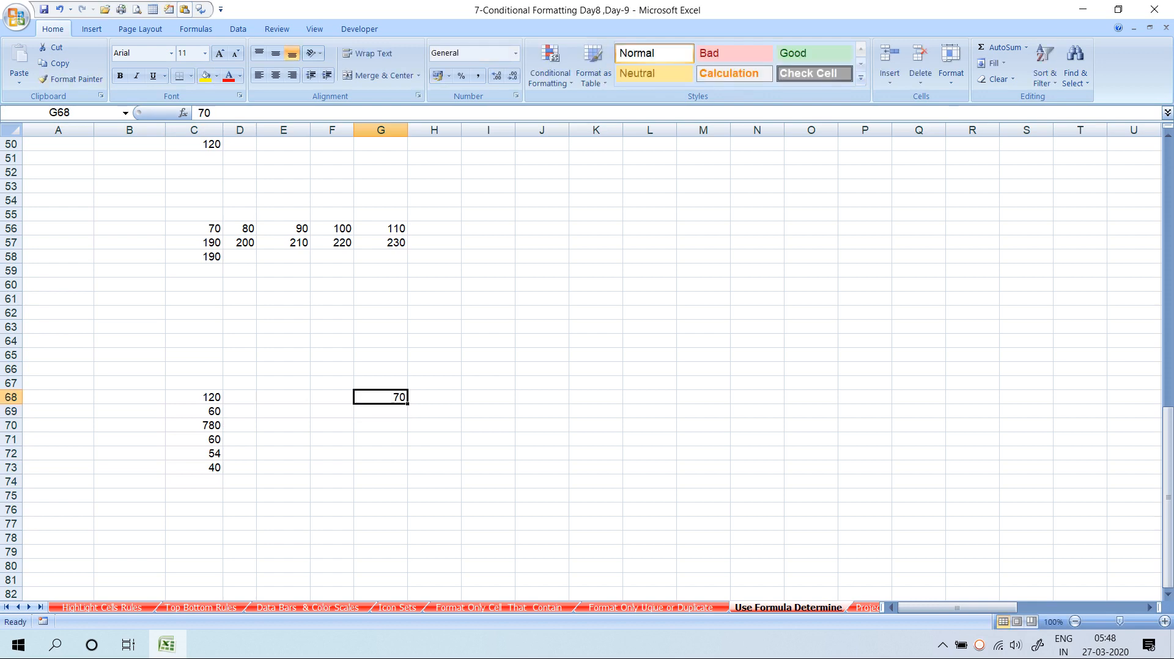
pyautogui.press('Up')
pyautogui.press('Left')
pyautogui.press('Left')
pyautogui.press('Left')
pyautogui.press('Down')
pyautogui.write('=')
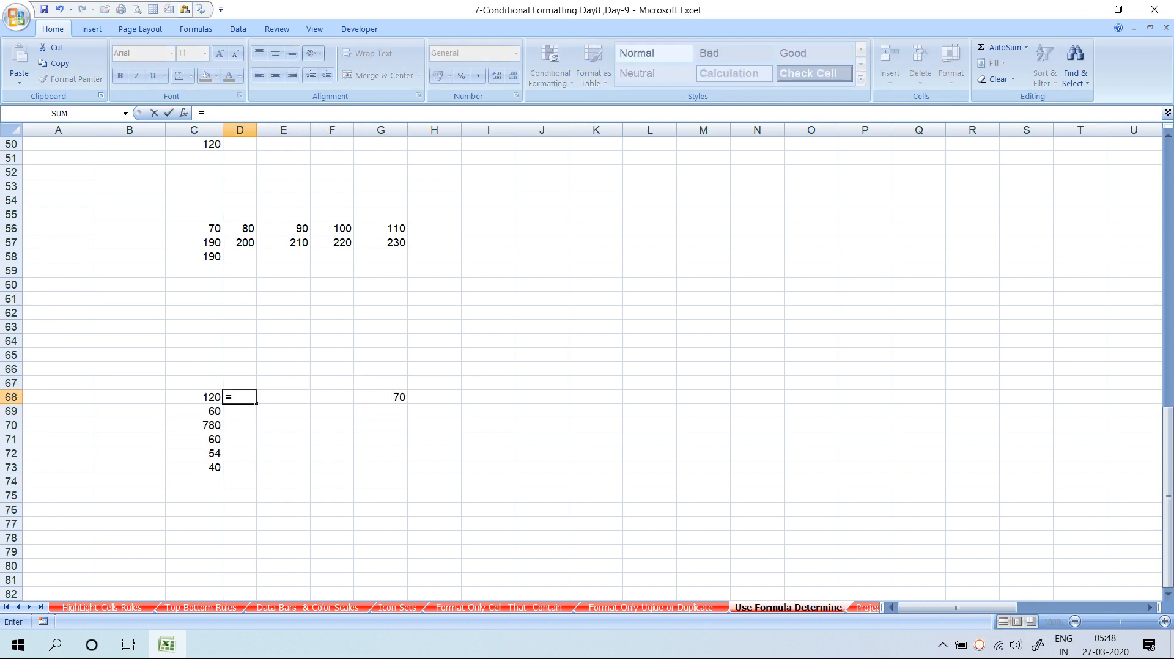
pyautogui.press('Left')
pyautogui.write('+')
pyautogui.press('Right')
pyautogui.press('Right')
pyautogui.press('Right')
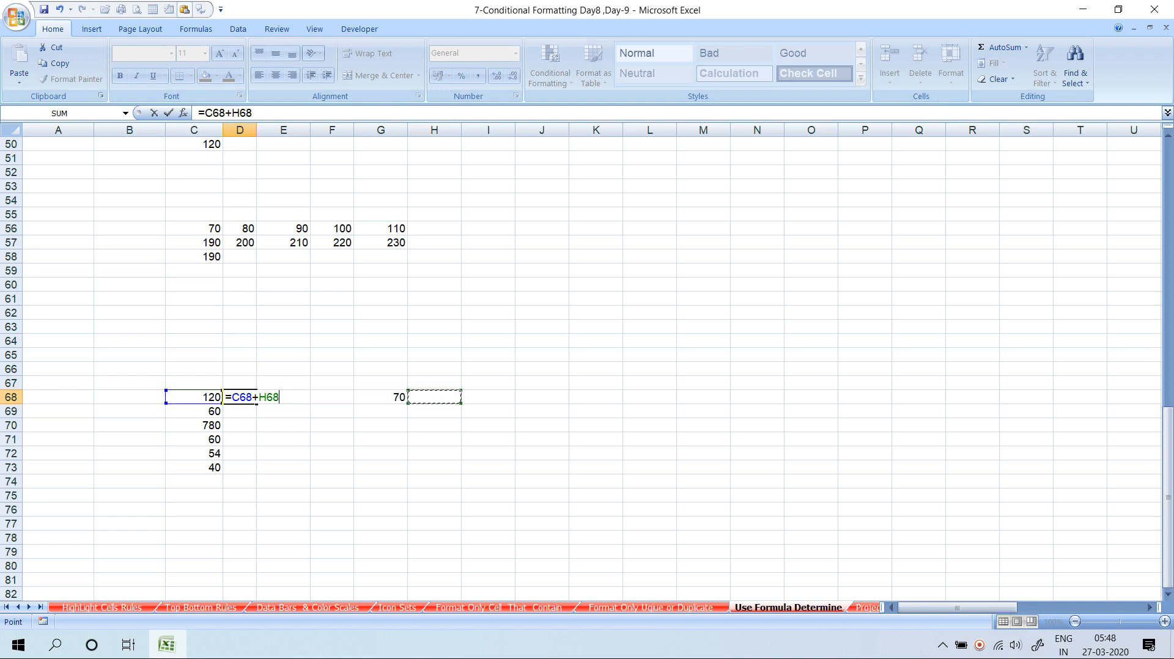
pyautogui.press('Return')
# Fill the sum formula down through D69:D73
pyautogui.hotkey('ctrl', 'd')
pyautogui.press('Down')
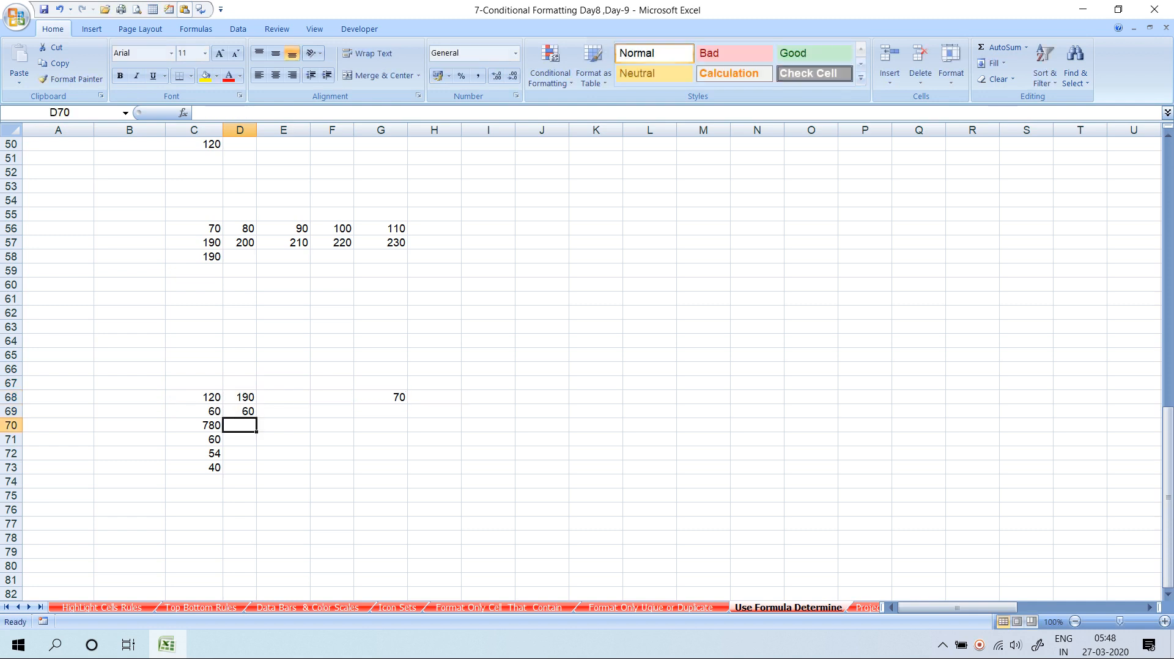
pyautogui.hotkey('ctrl', 'd')
pyautogui.press('Down')
pyautogui.hotkey('ctrl', 'd')
pyautogui.press('Down')
pyautogui.hotkey('ctrl', 'd')
pyautogui.press('Down')
pyautogui.hotkey('ctrl', 'd')
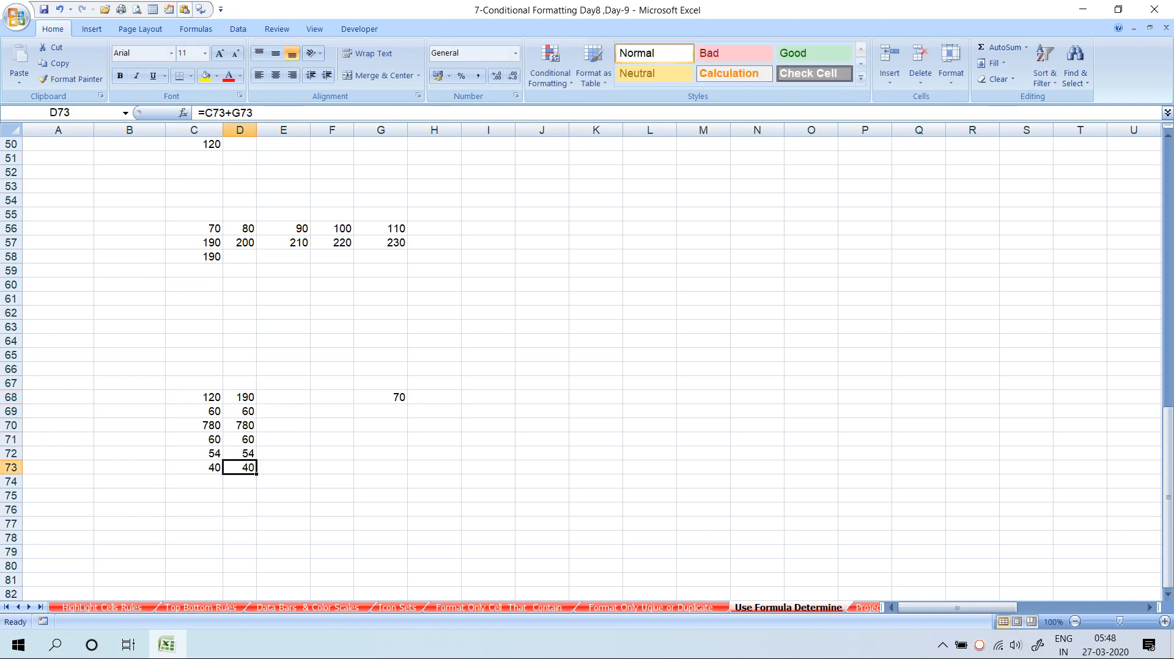
# Check D73's references, then make D68's C68 reference absolute as $C$68
pyautogui.press('F2')
pyautogui.press('Escape')
pyautogui.press('Up')
pyautogui.press('Up')
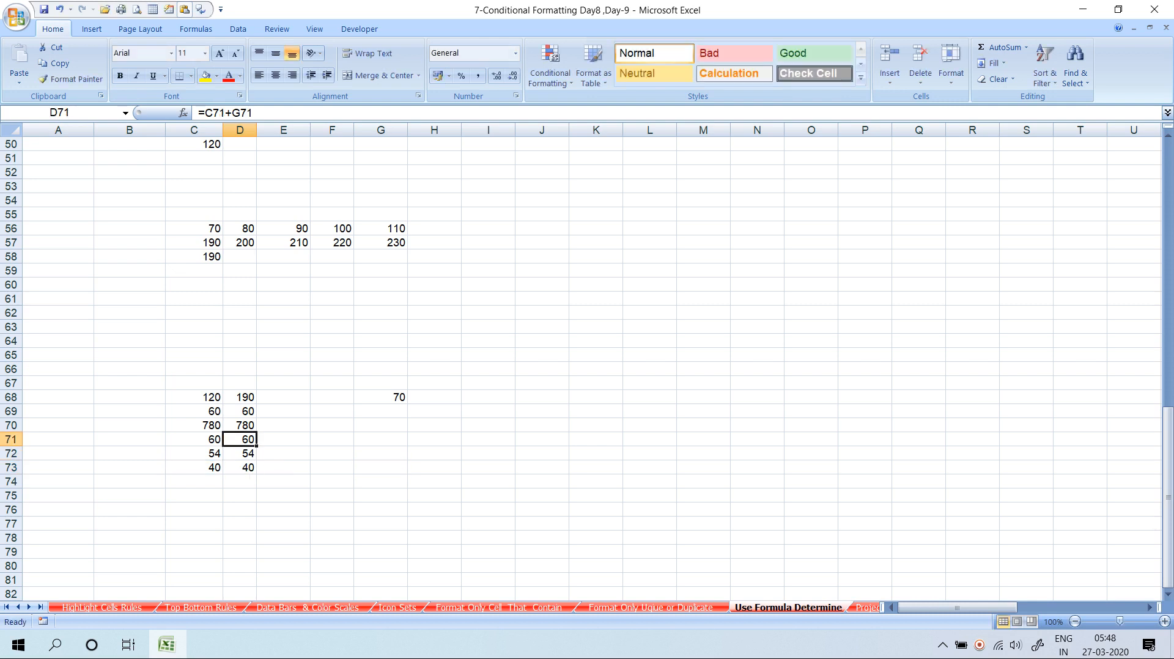
pyautogui.press('Up')
pyautogui.press('Up')
pyautogui.press('Up')
pyautogui.press('F2')
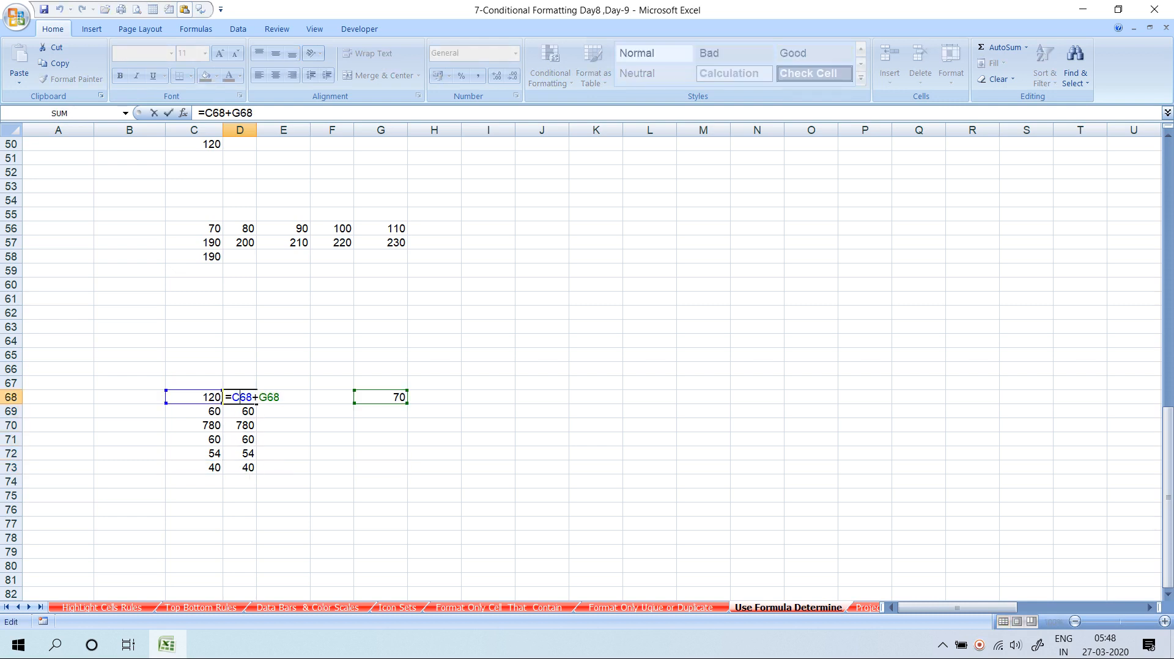
pyautogui.press('F4')
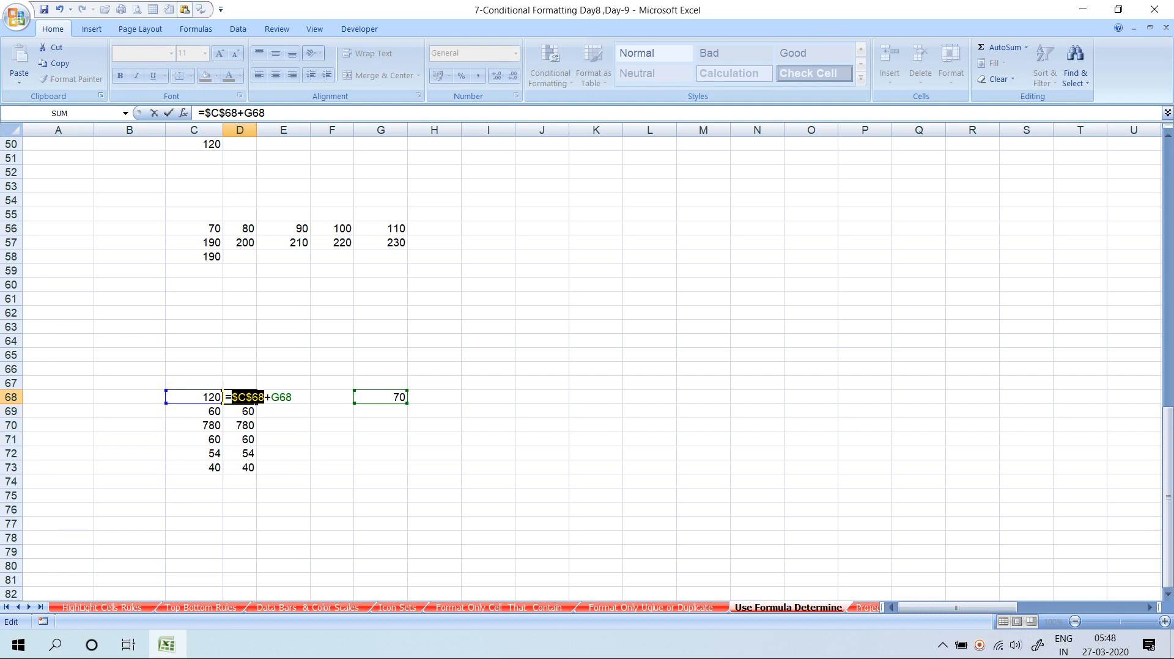
# Switch D68's C reference to C$68 and fill that formula down to D73
pyautogui.press('F4')
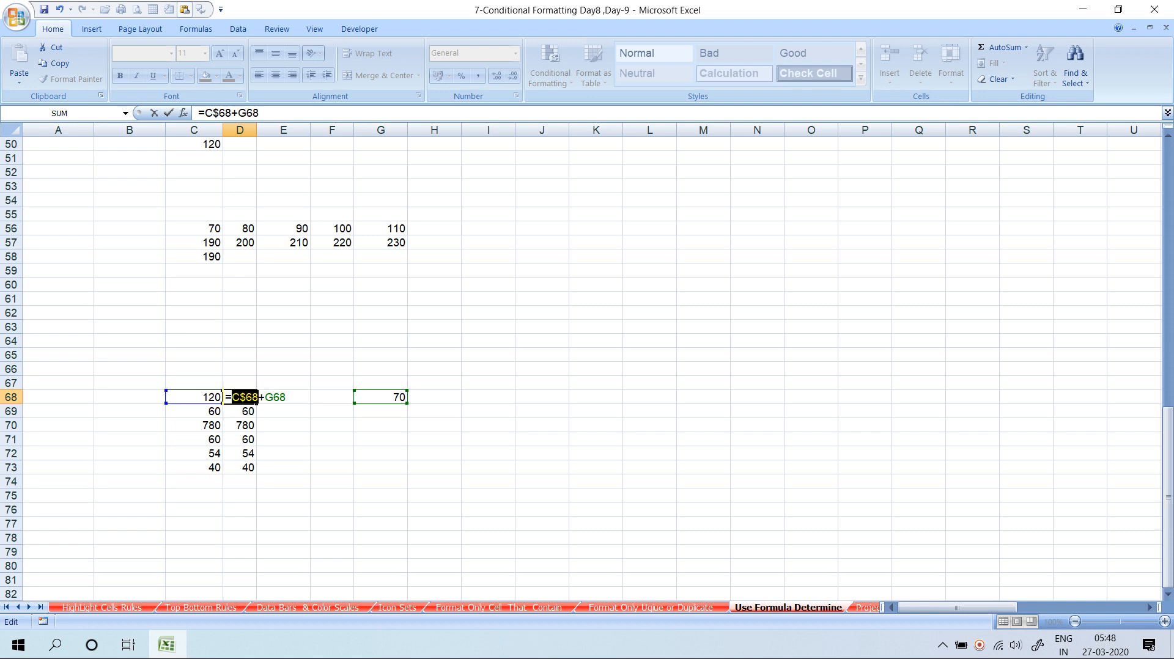
pyautogui.press('Return')
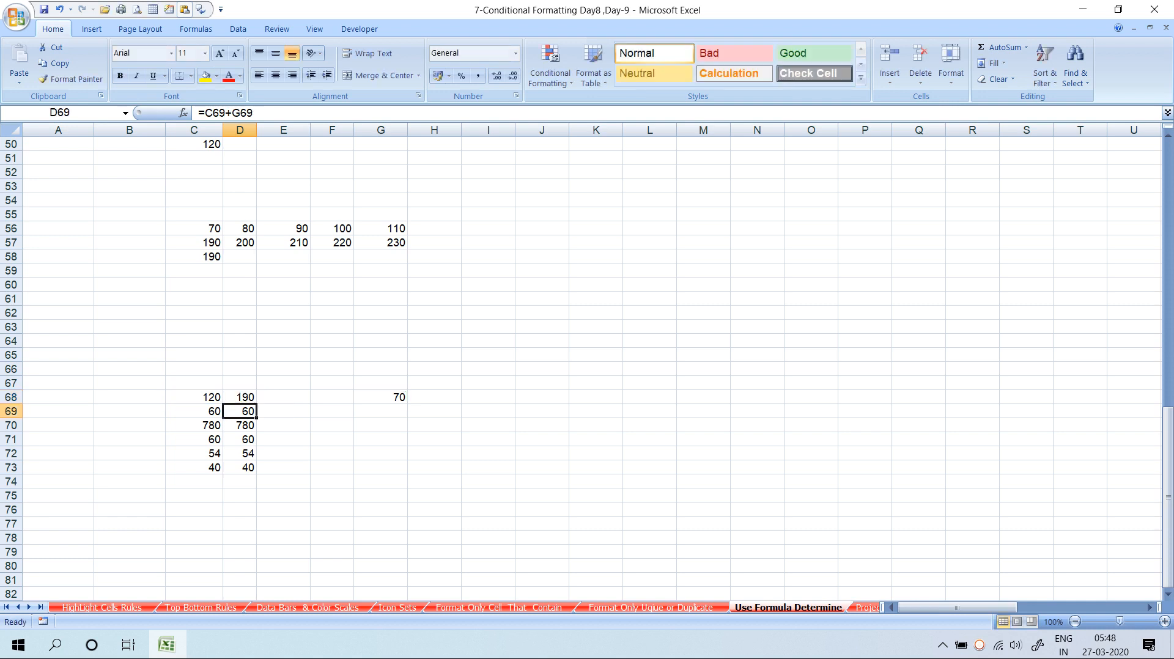
pyautogui.hotkey('ctrl', 'd')
pyautogui.press('Down')
pyautogui.hotkey('ctrl', 'd')
pyautogui.press('Down')
pyautogui.hotkey('ctrl', 'd')
pyautogui.press('Down')
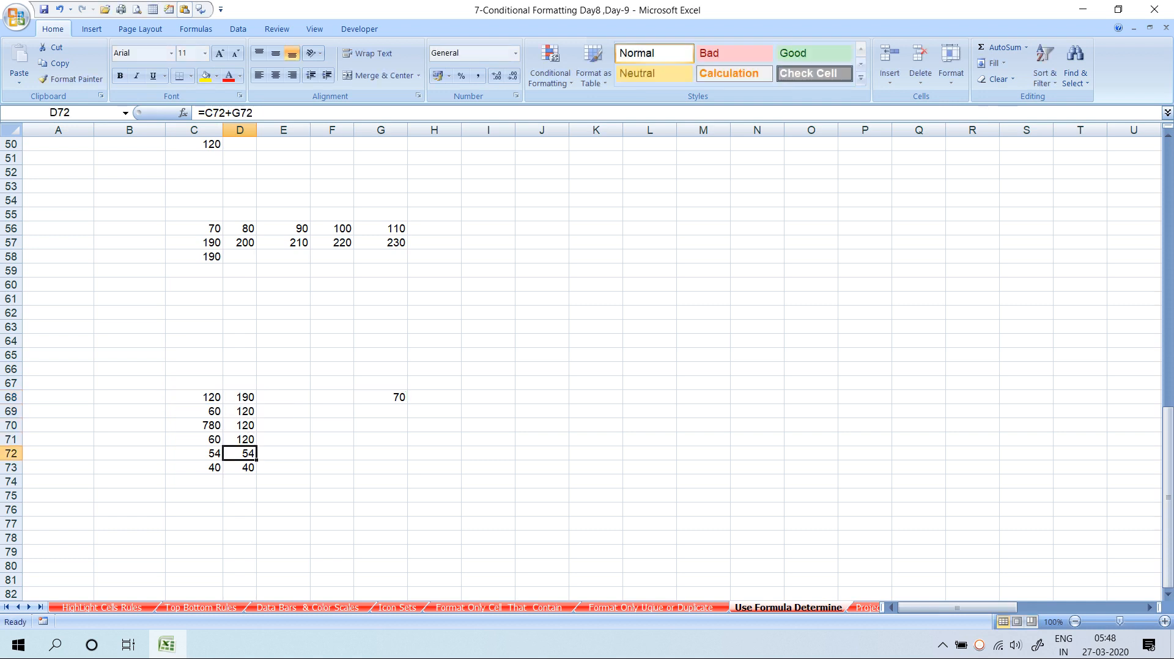
pyautogui.hotkey('ctrl', 'd')
pyautogui.press('Down')
pyautogui.hotkey('ctrl', 'd')
pyautogui.press('Up')
pyautogui.press('Up')
pyautogui.press('Up')
pyautogui.press('Up')
# Compare the references in the D68 and D69 formulas without changing them
pyautogui.press('F2')
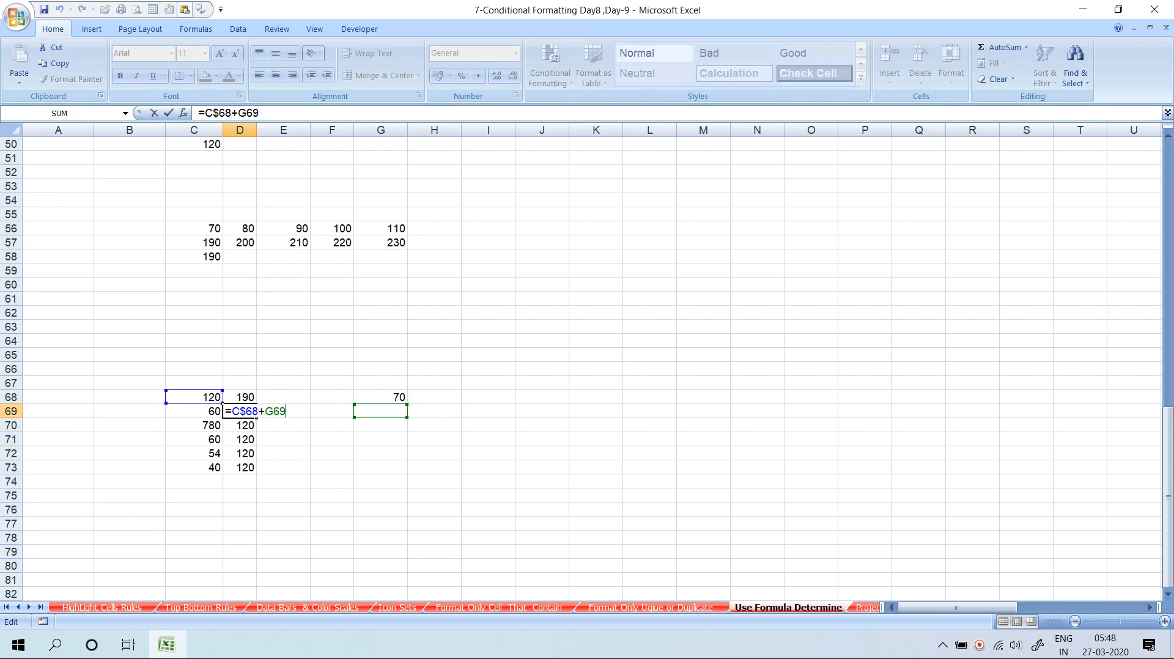
pyautogui.press('Escape')
pyautogui.press('Up')
pyautogui.press('F2')
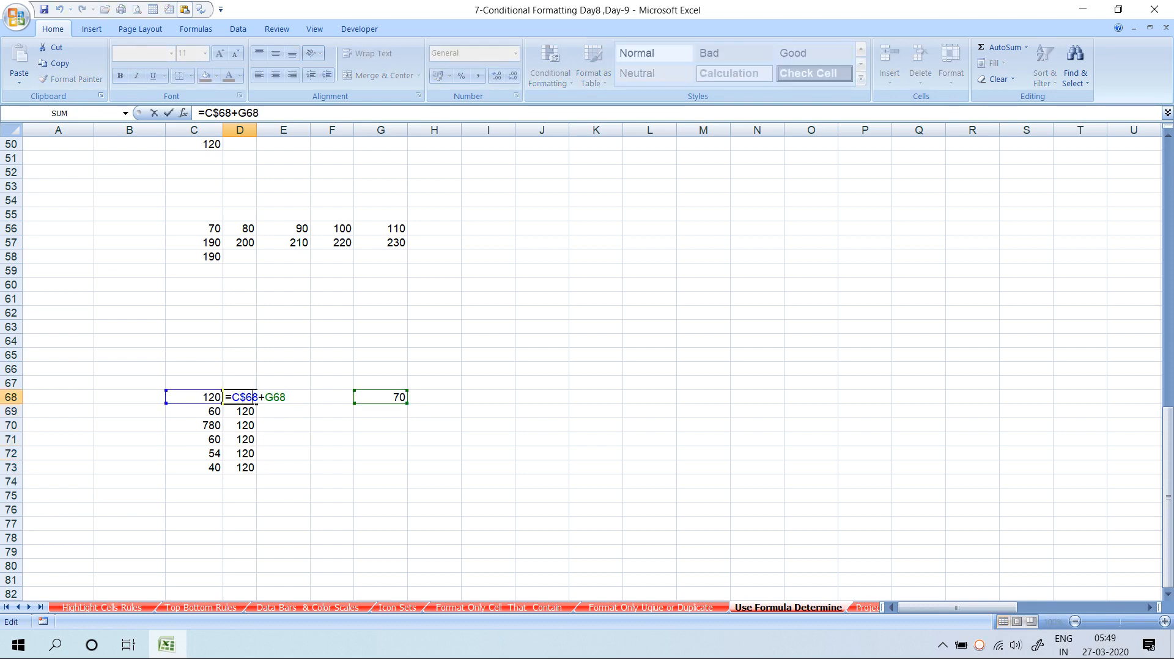
pyautogui.press('Left')
pyautogui.press('Escape')
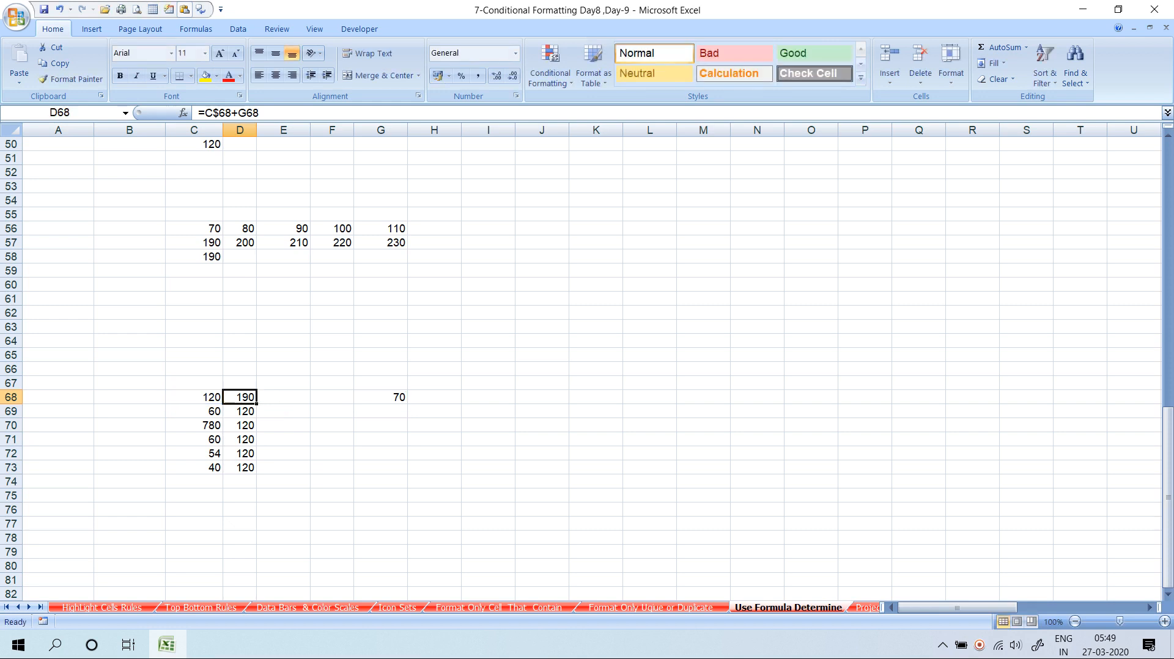
pyautogui.hotkey('ctrl', 'shift', 'Down')
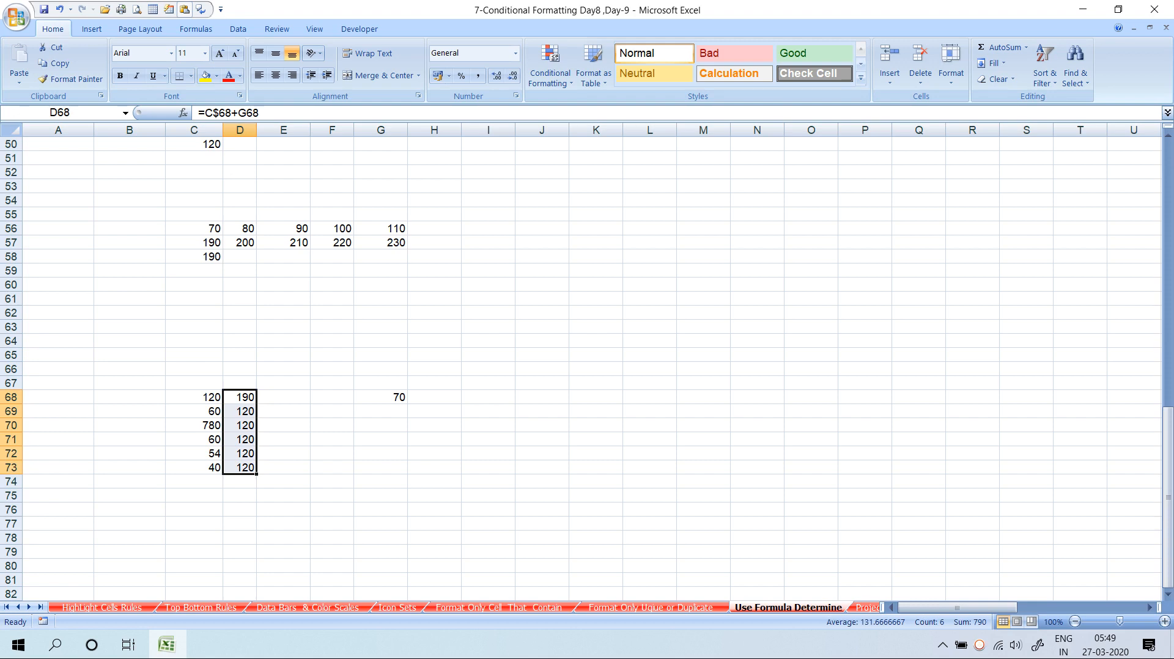
pyautogui.press('F2')
pyautogui.press('Down')
pyautogui.press('F2')
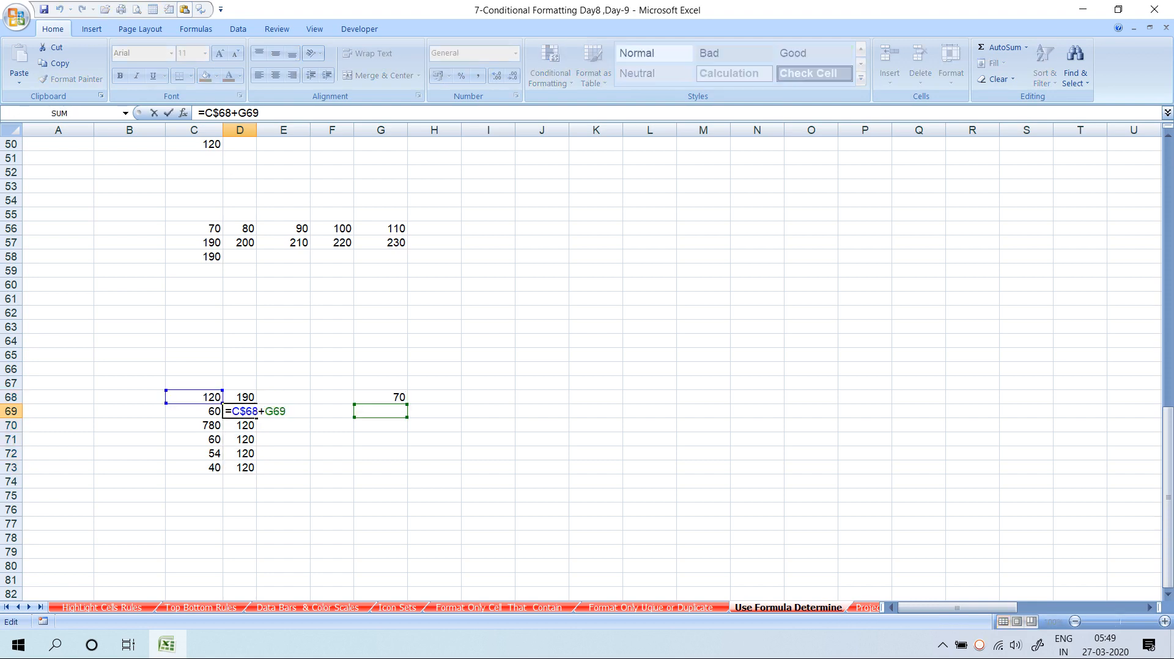
pyautogui.press('Escape')
pyautogui.press('Up')
pyautogui.press('Left')
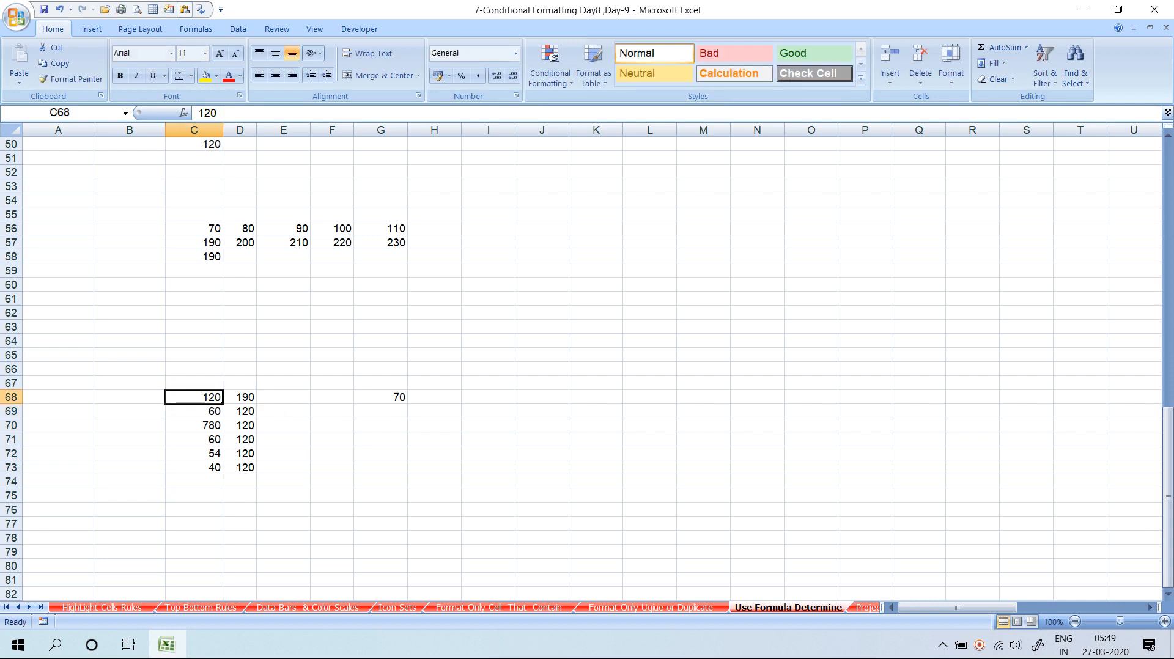
pyautogui.press('Right')
# Rewrite D68 as =C68+G$68 and fill it down D68:D73
pyautogui.press('F2')
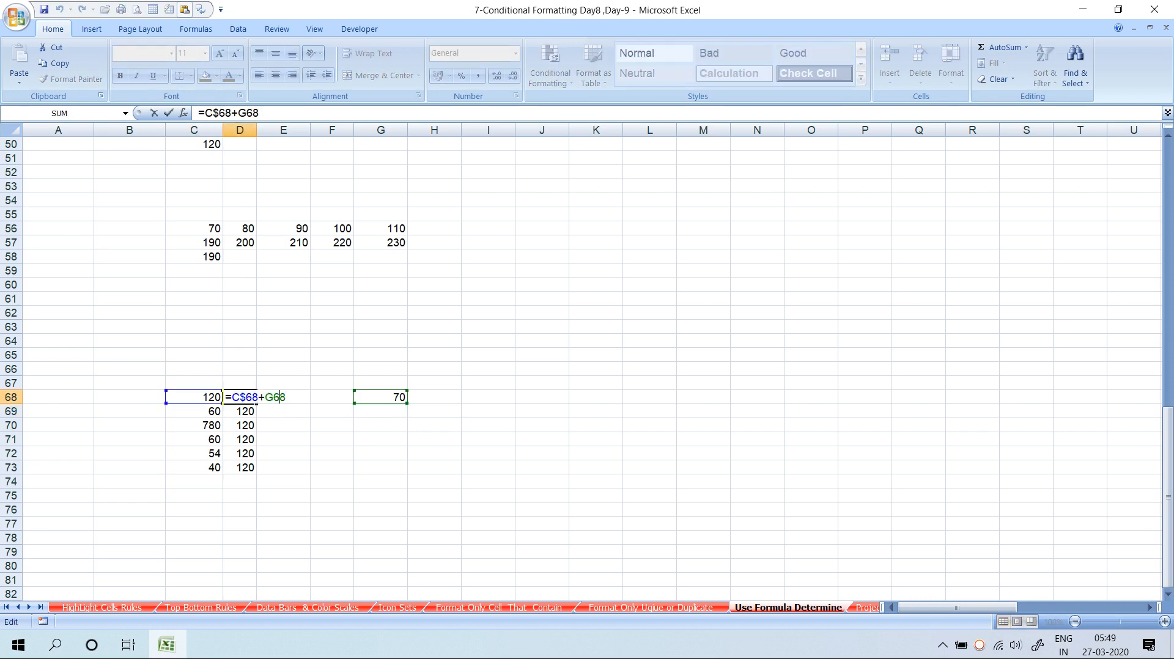
pyautogui.press('F4')
pyautogui.press('F4')
pyautogui.press('Right')
pyautogui.press('Right')
pyautogui.press('Right')
pyautogui.press('F4')
pyautogui.press('F4')
pyautogui.press('Return')
pyautogui.press('Up')
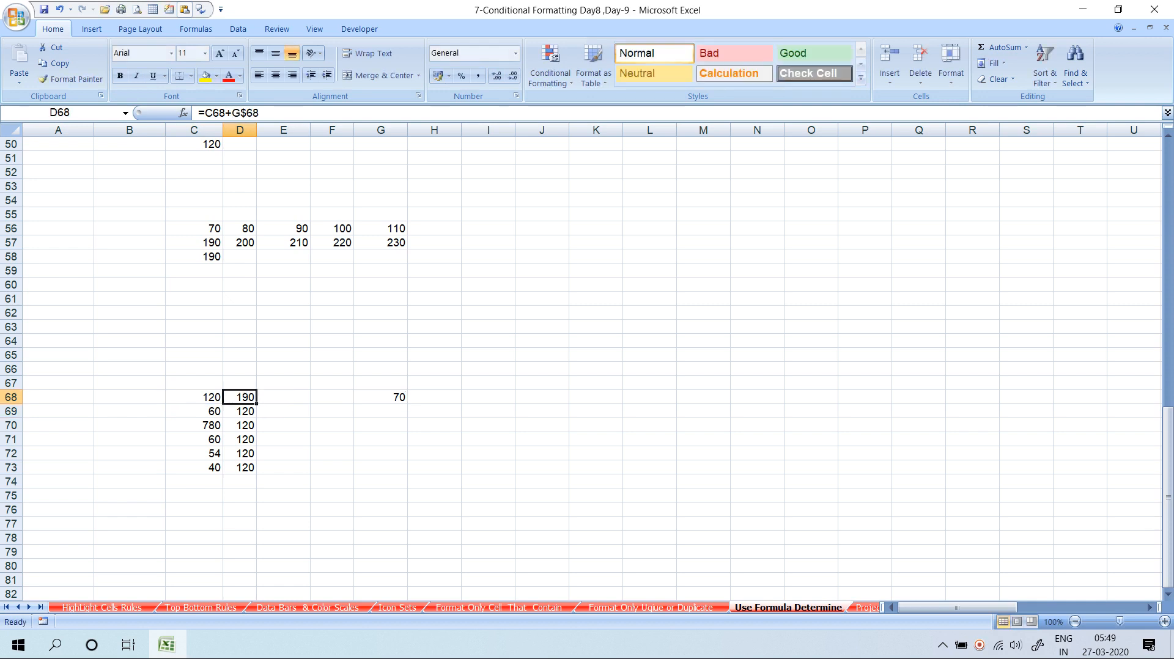
pyautogui.hotkey('ctrl', 'shift', 'Down')
pyautogui.hotkey('ctrl', 'd')
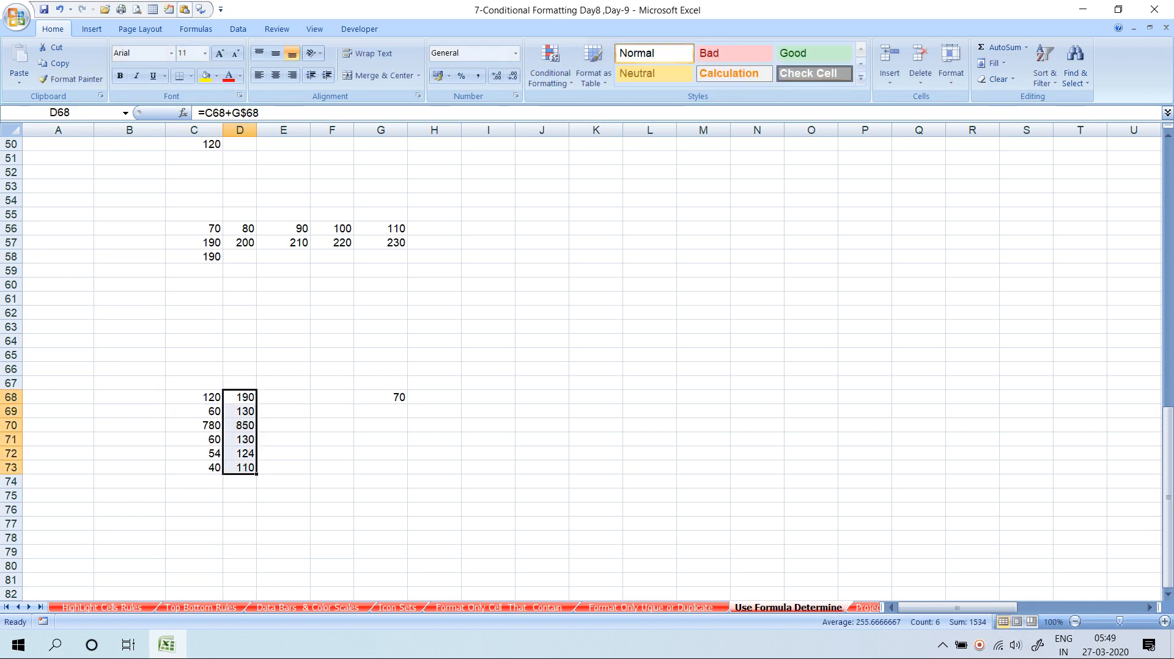
pyautogui.press('Up')
pyautogui.press('Up')
pyautogui.press('Up')
pyautogui.press('Up')
pyautogui.press('Up')
pyautogui.press('Up')
pyautogui.press('Up')
pyautogui.press('Up')
pyautogui.press('Up')
pyautogui.press('Up')
pyautogui.press('Up')
pyautogui.press('Up')
pyautogui.press('Up')
pyautogui.press('Up')
pyautogui.press('Up')
pyautogui.press('Up')
pyautogui.press('Up')
pyautogui.press('Up')
pyautogui.press('Up')
pyautogui.press('Up')
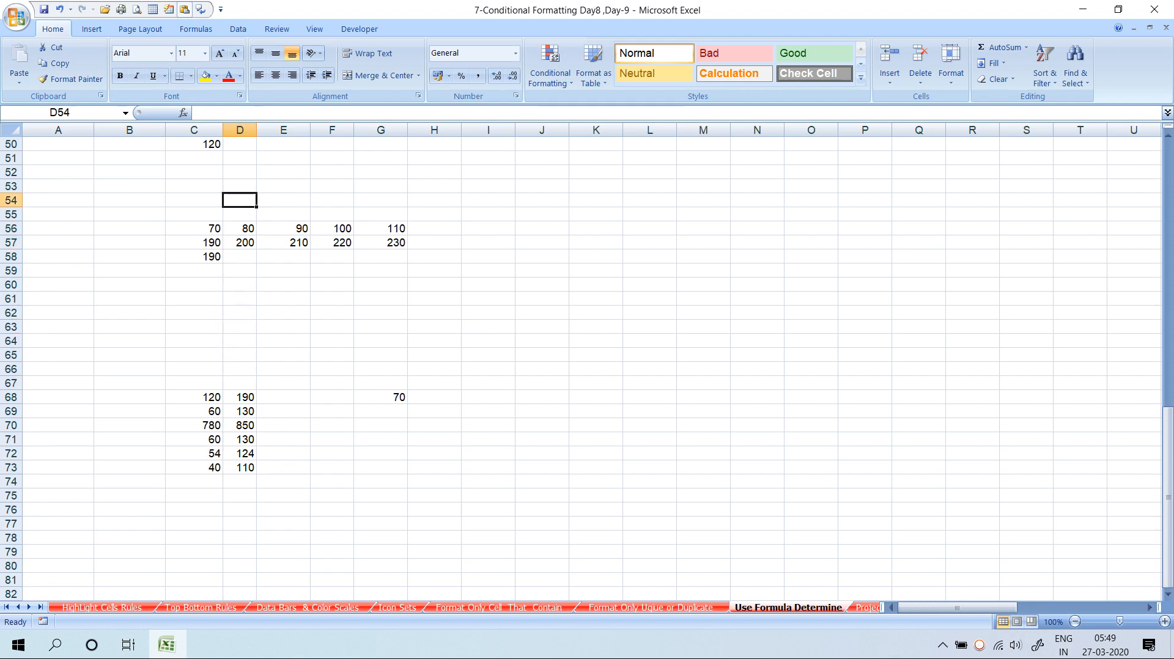
# Go to the top of the sheet and enter the word 'text' in J3 under A/c Number
pyautogui.press('Up')
pyautogui.press('Up')
pyautogui.press('Up')
pyautogui.press('Up')
pyautogui.press('Up')
pyautogui.press('Up')
pyautogui.press('Up')
pyautogui.press('Up')
pyautogui.press('Up')
pyautogui.press('Up')
pyautogui.press('Up')
pyautogui.press('Up')
pyautogui.press('Up')
pyautogui.press('Up')
pyautogui.press('Up')
pyautogui.press('Up')
pyautogui.press('Up')
pyautogui.press('Up')
pyautogui.press('Up')
pyautogui.press('Up')
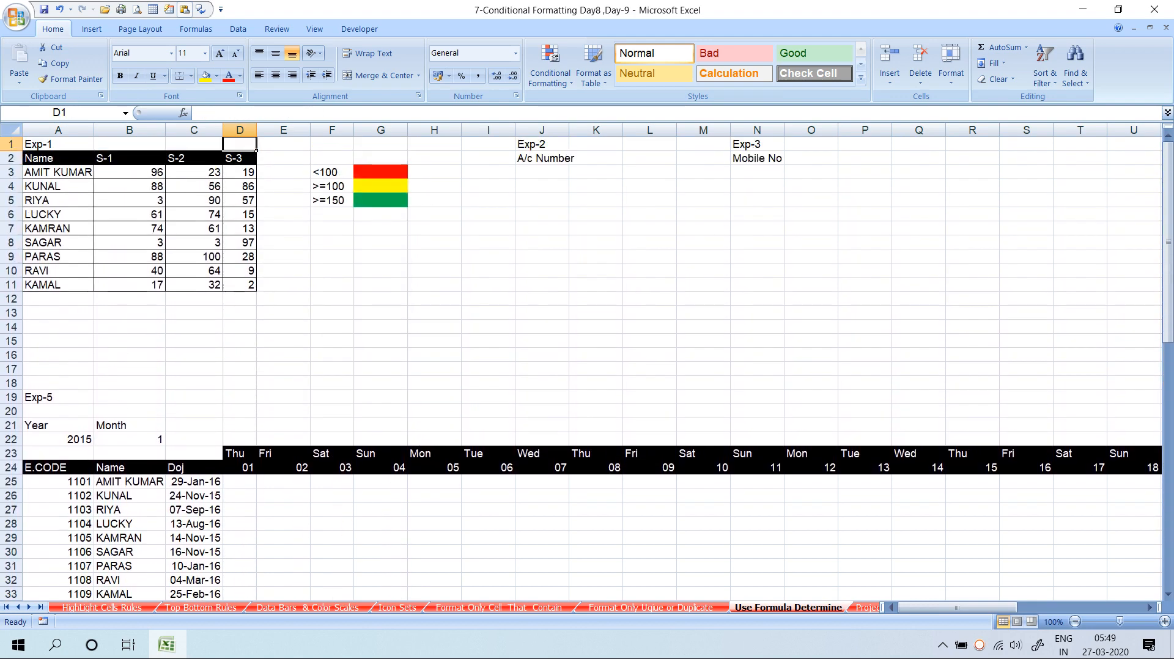
pyautogui.press('Left')
pyautogui.press('Left')
pyautogui.press('Left')
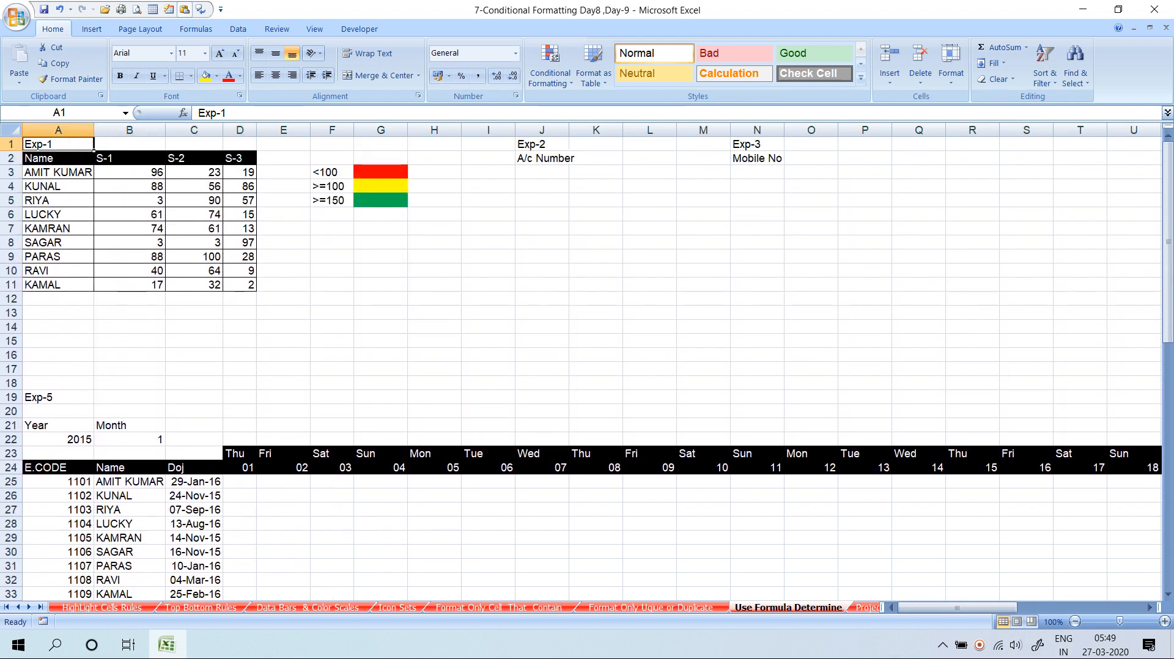
pyautogui.press('Down')
pyautogui.press('Down')
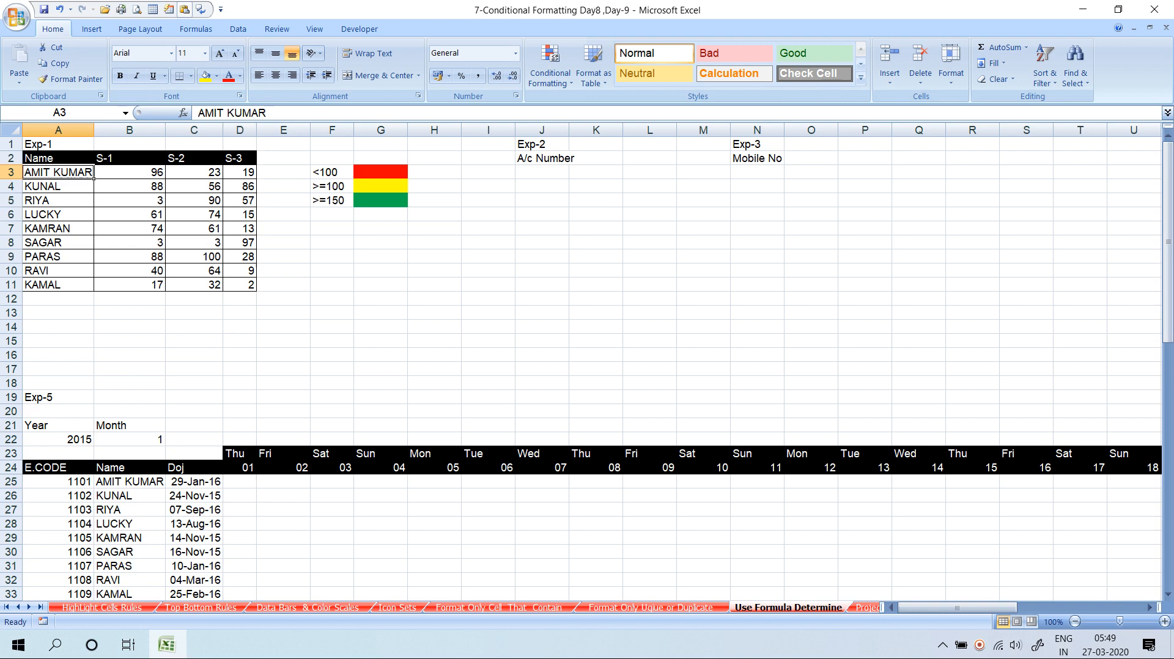
pyautogui.click(542, 173)
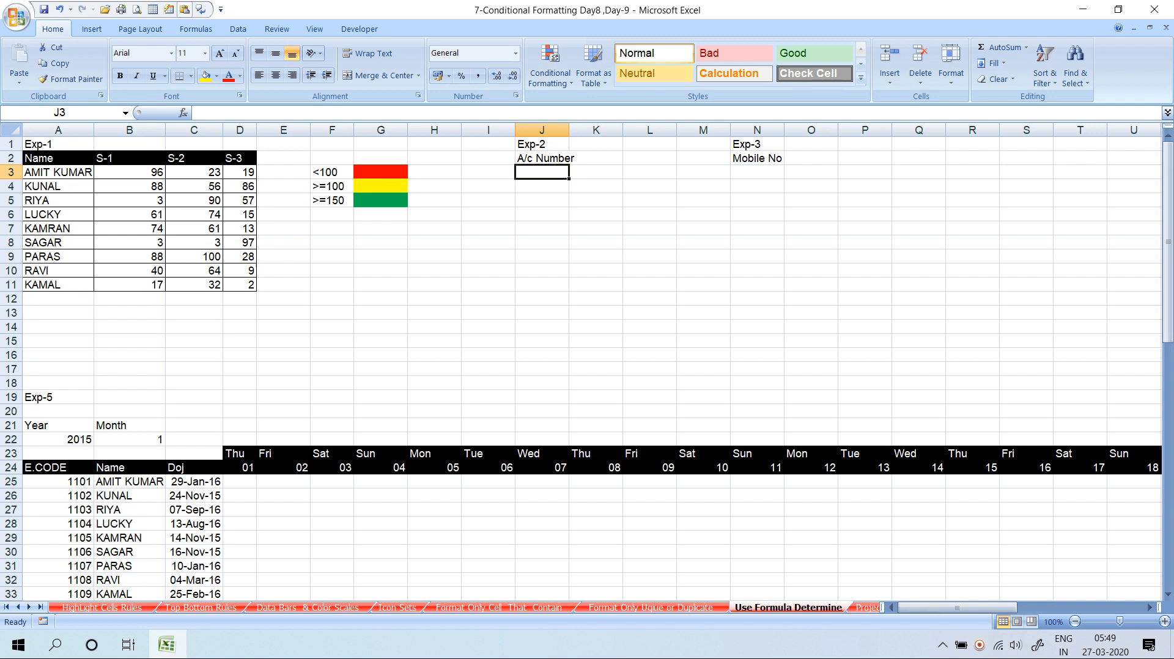
pyautogui.write('text')
pyautogui.press('Return')
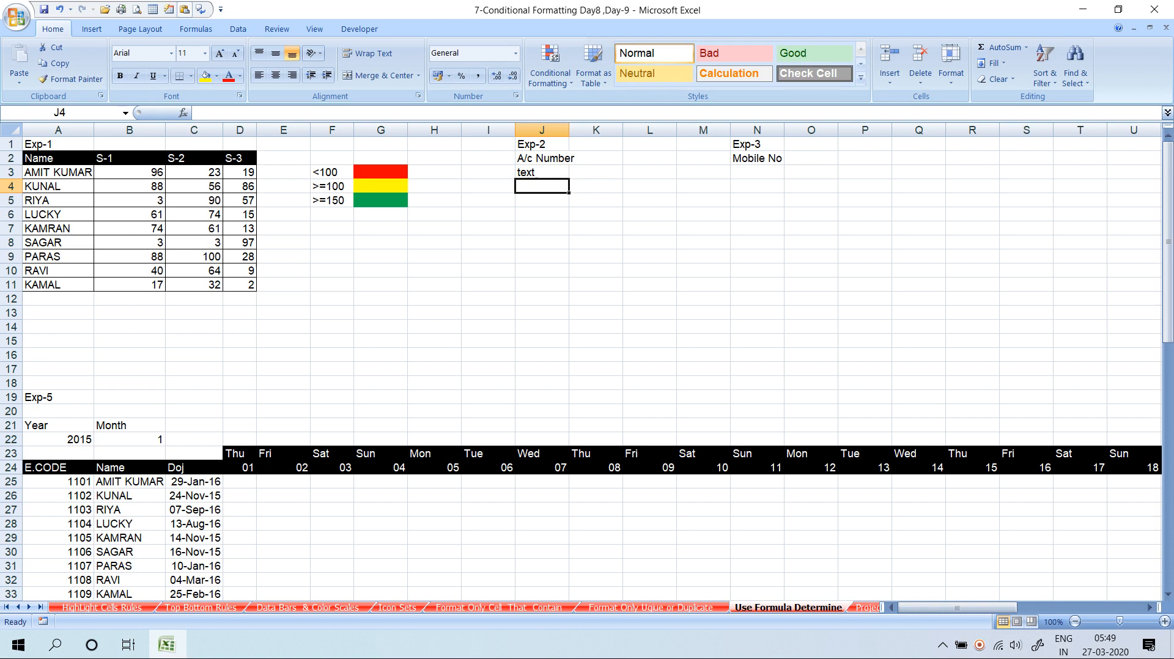
# Clear J3 and put the check =ISTEXT(J3) in I3
pyautogui.press('Up')
pyautogui.press('Delete')
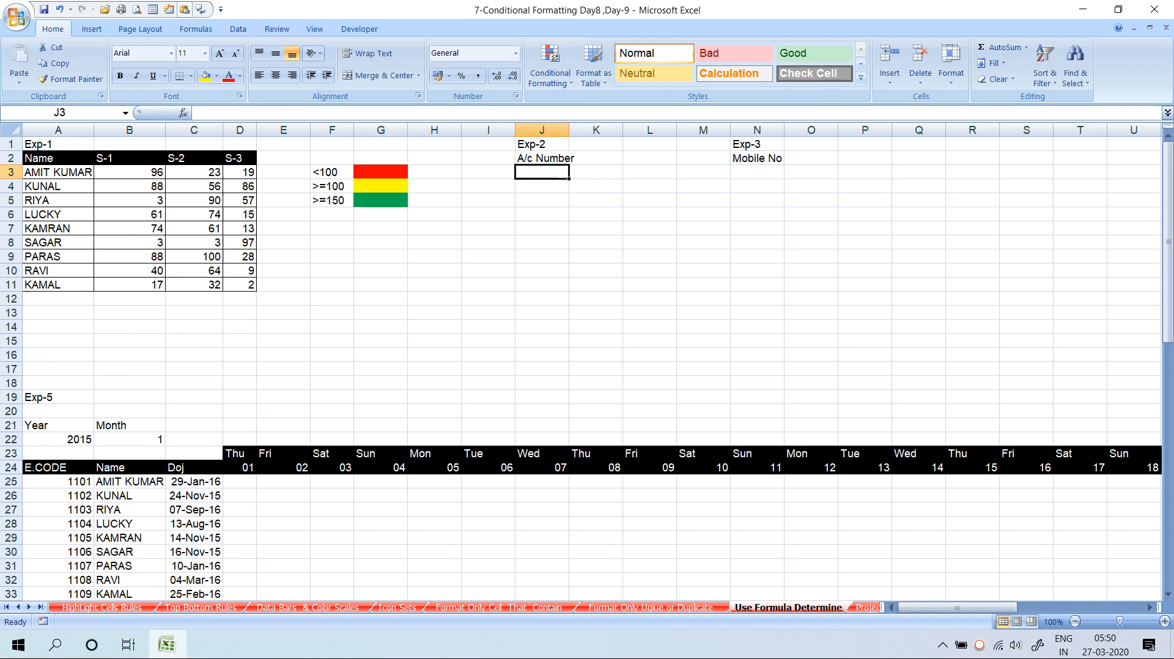
pyautogui.press('Left')
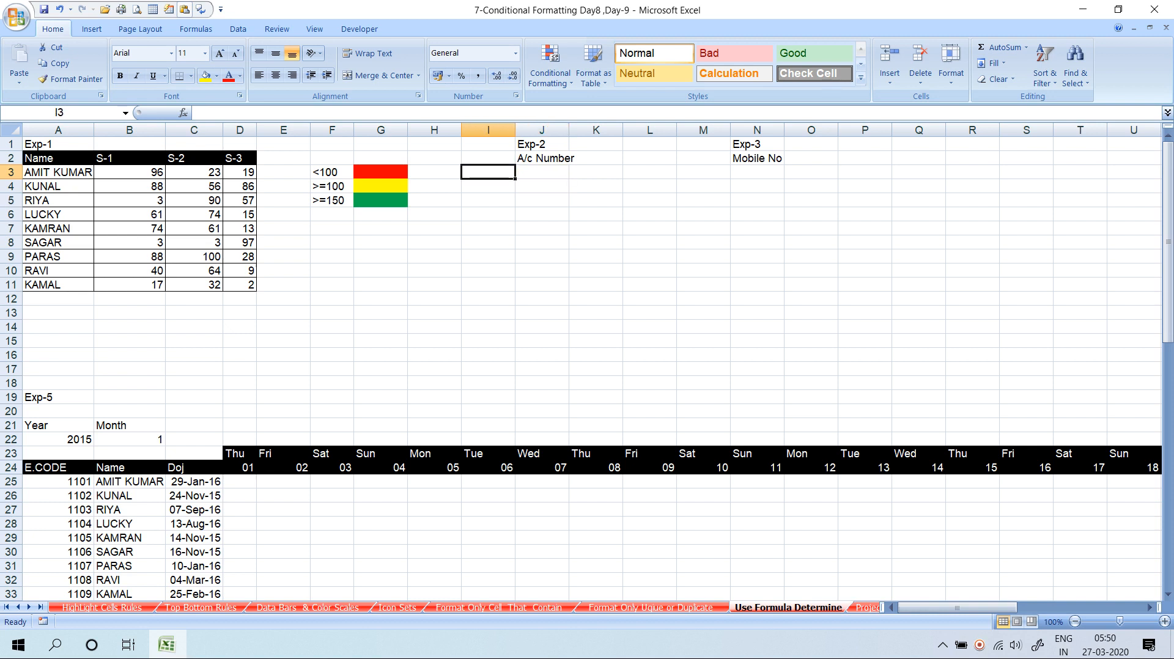
pyautogui.write('=ist')
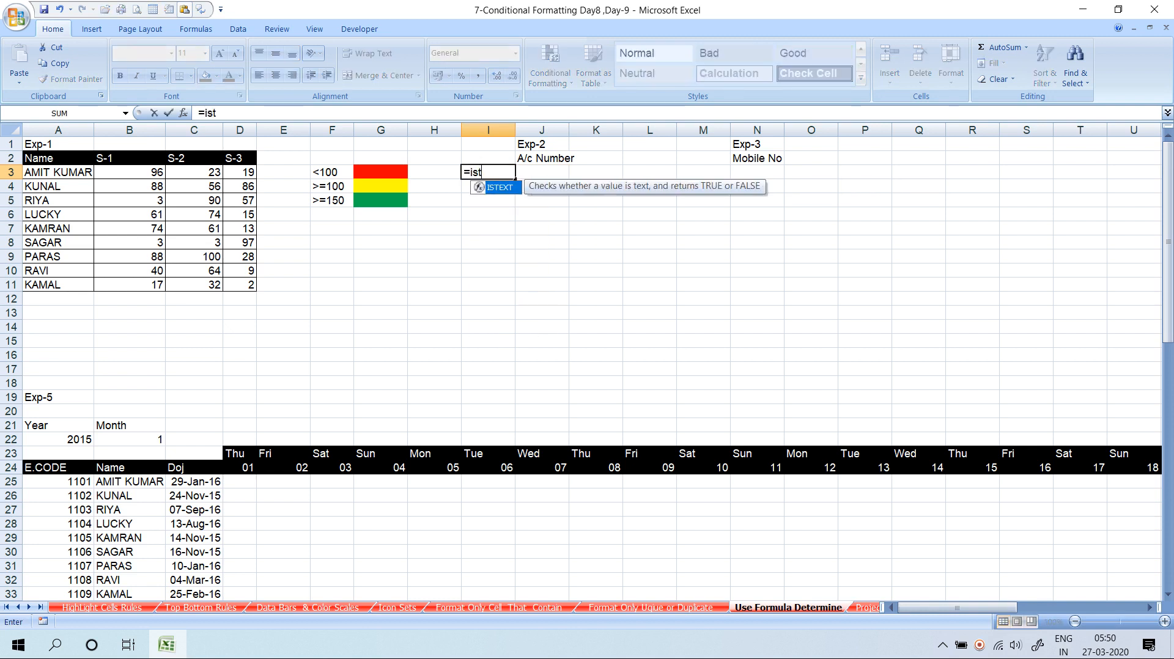
pyautogui.press('Tab')
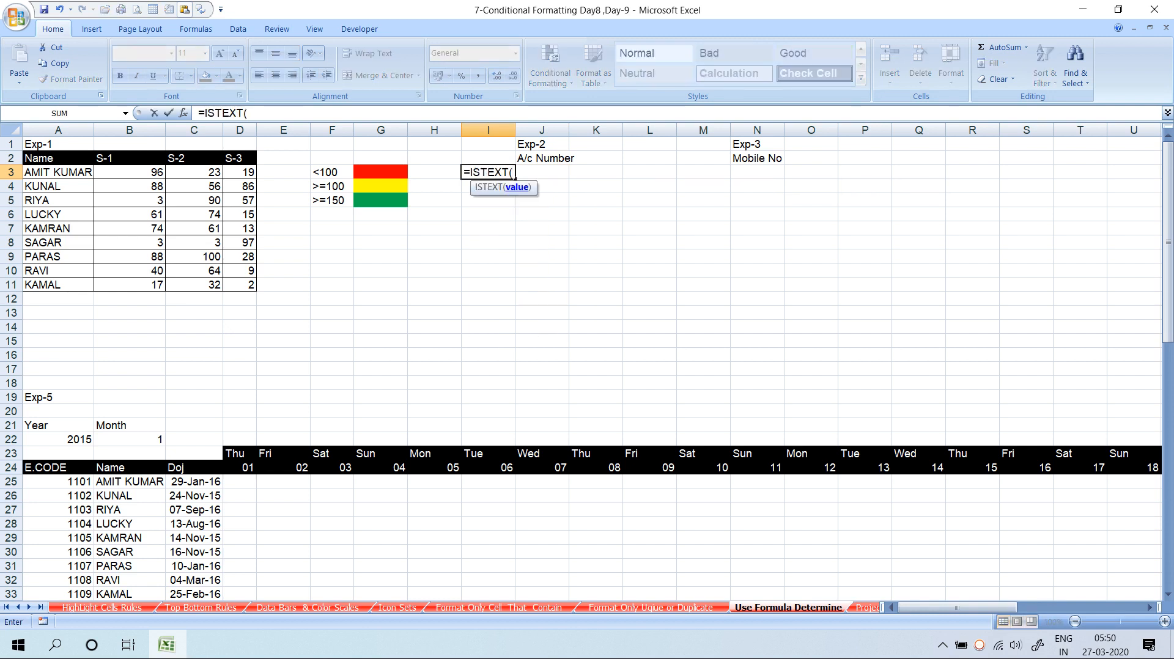
pyautogui.write('j3')
pyautogui.press('Return')
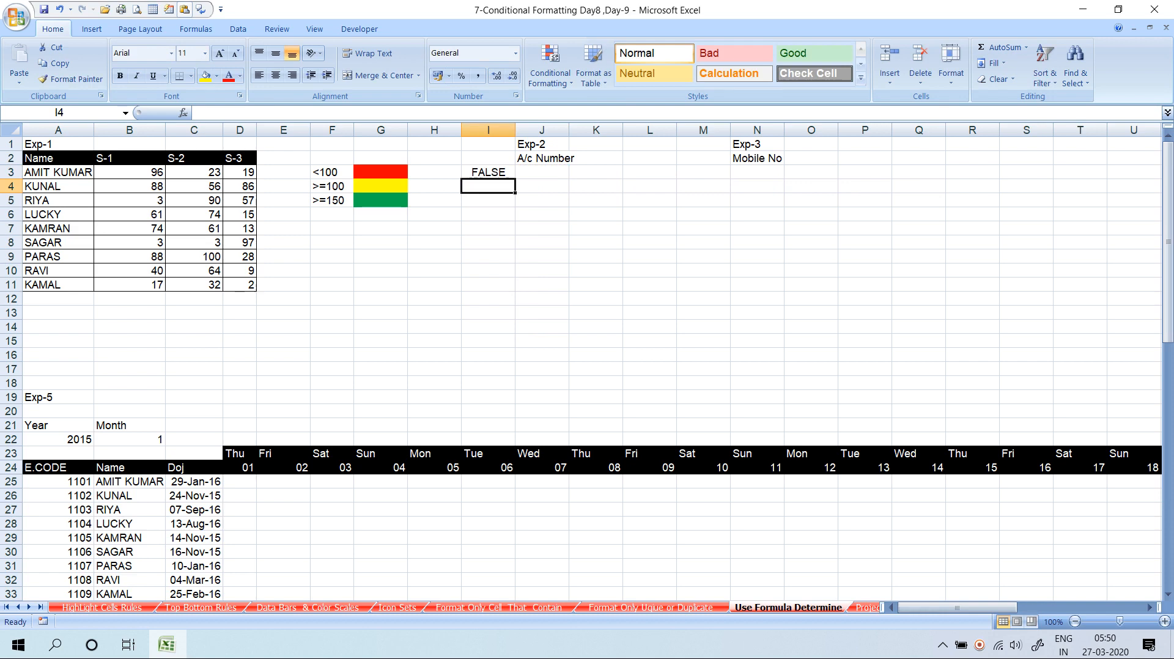
# Enter the test value 122a in J3 and view the ISTEXT result in I3
pyautogui.press('Up')
pyautogui.press('Right')
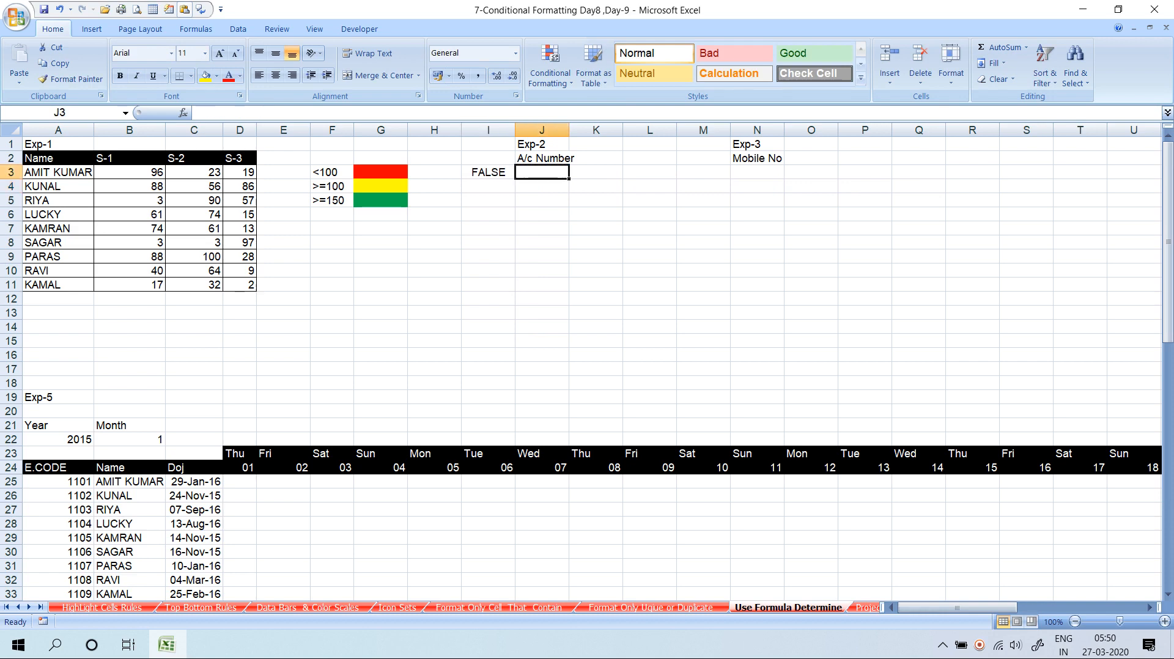
pyautogui.write('122a')
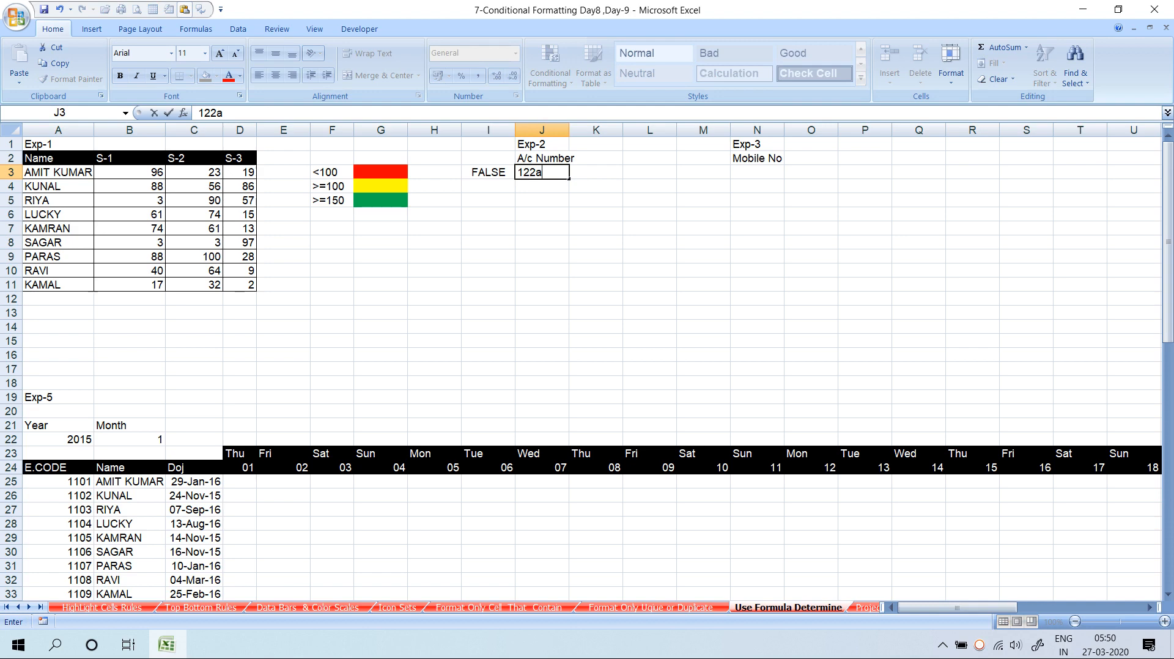
pyautogui.press('Return')
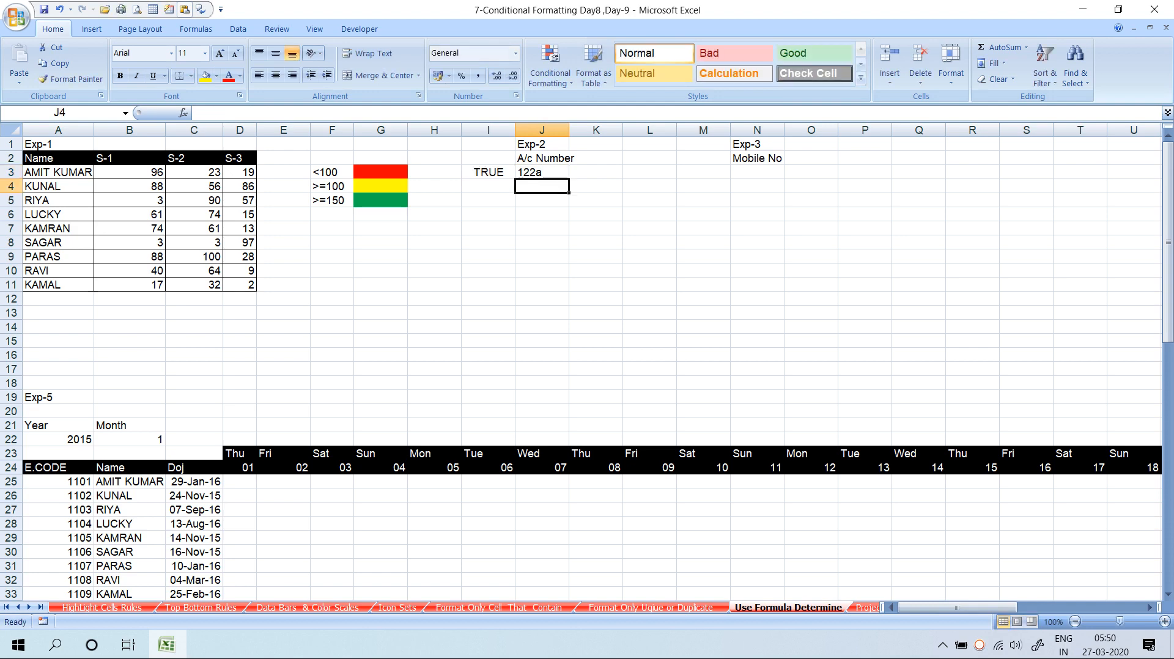
pyautogui.press('Up')
pyautogui.press('Left')
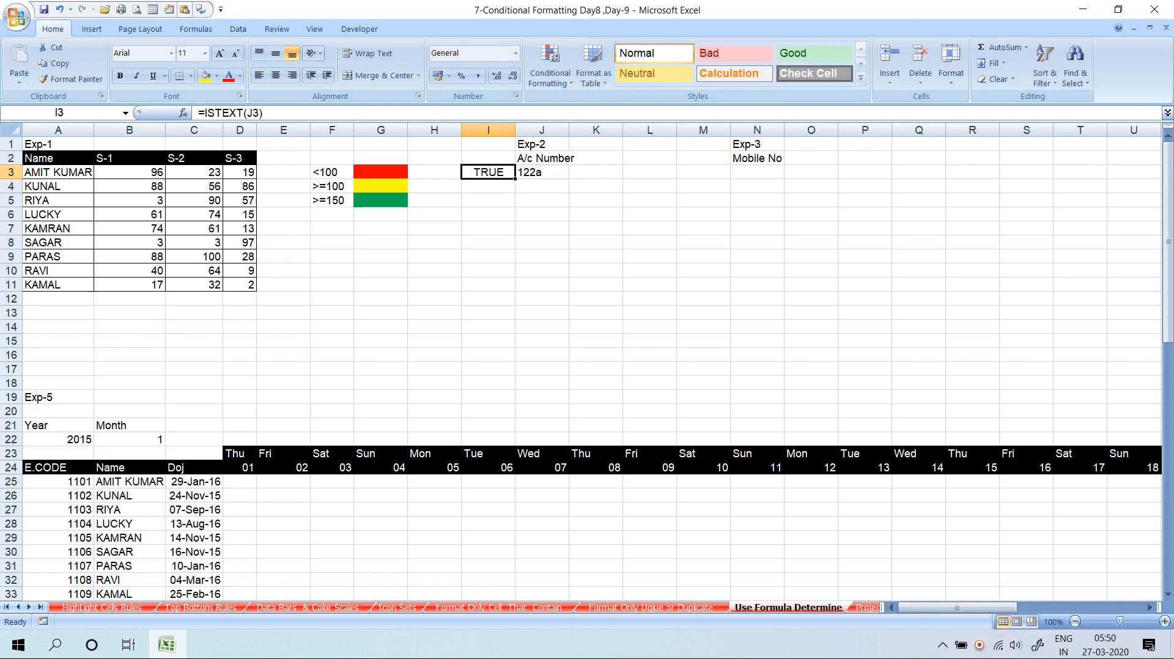
pyautogui.press('Right')
# Delete the 122a entry from J3 and the ISTEXT formula from I3, then reselect J3
pyautogui.press('Delete')
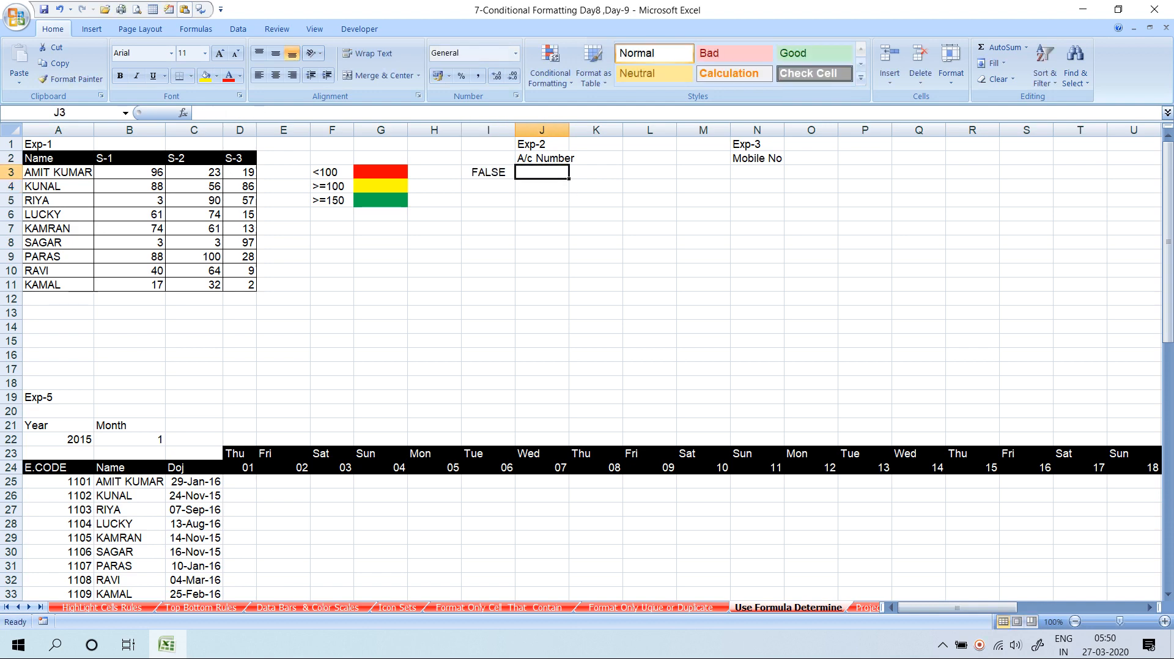
pyautogui.press('Left')
pyautogui.press('Delete')
pyautogui.press('Right')
pyautogui.hotkey('shift', 'Down')
pyautogui.hotkey('shift', 'Down')
pyautogui.hotkey('shift', 'Down')
pyautogui.hotkey('shift', 'Down')
pyautogui.hotkey('shift', 'Down')
pyautogui.hotkey('shift', 'Down')
pyautogui.hotkey('shift', 'Down')
pyautogui.hotkey('shift', 'Down')
pyautogui.hotkey('shift', 'Down')
pyautogui.hotkey('shift', 'Down')
pyautogui.hotkey('shift', 'Down')
pyautogui.hotkey('shift', 'Down')
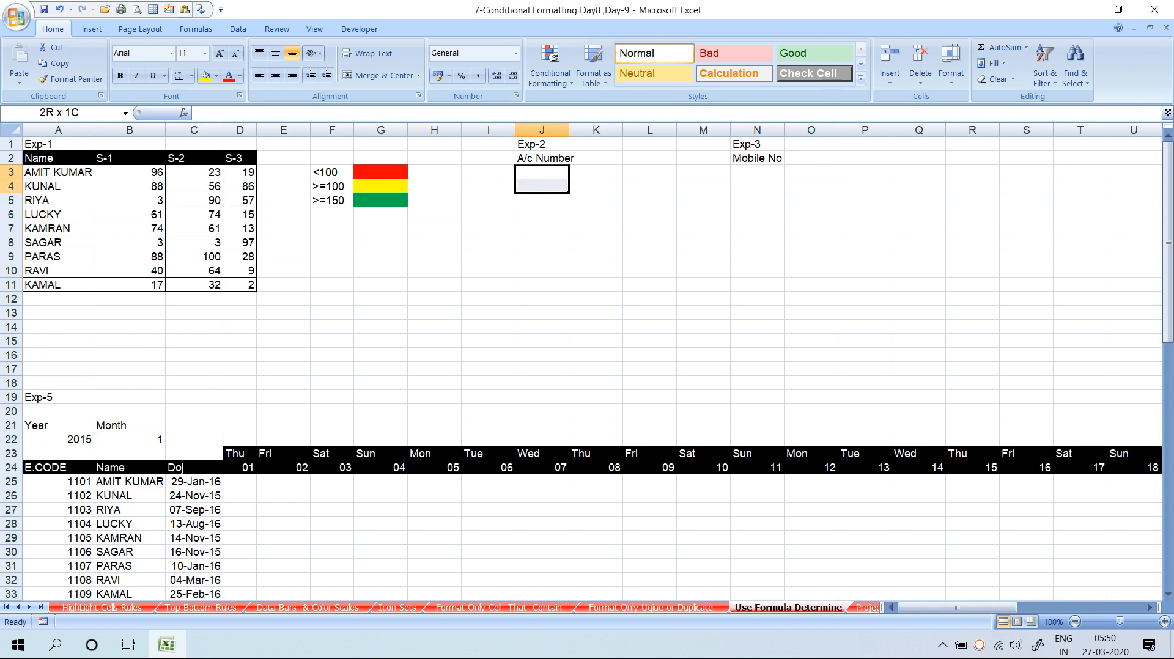
pyautogui.hotkey('shift', 'Up')
pyautogui.hotkey('shift', 'Up')
pyautogui.hotkey('shift', 'Up')
pyautogui.hotkey('shift', 'Up')
pyautogui.hotkey('shift', 'Up')
pyautogui.hotkey('shift', 'Up')
pyautogui.hotkey('shift', 'Up')
pyautogui.hotkey('shift', 'Up')
pyautogui.hotkey('shift', 'Up')
pyautogui.hotkey('shift', 'Up')
pyautogui.hotkey('shift', 'Up')
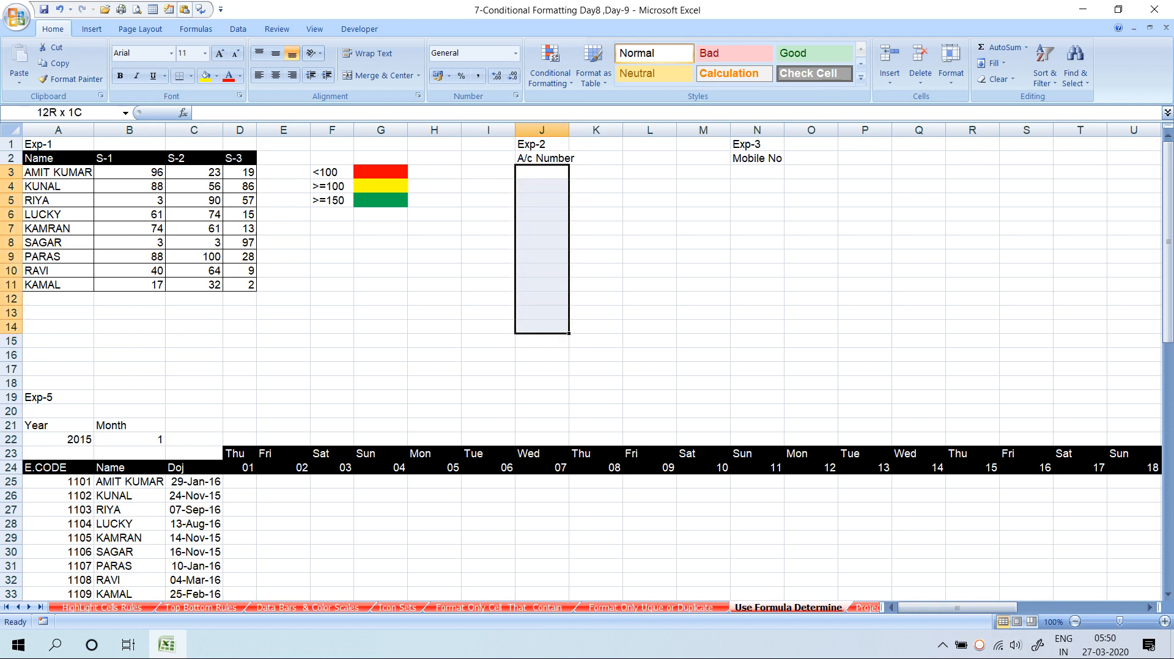
pyautogui.hotkey('shift', 'Up')
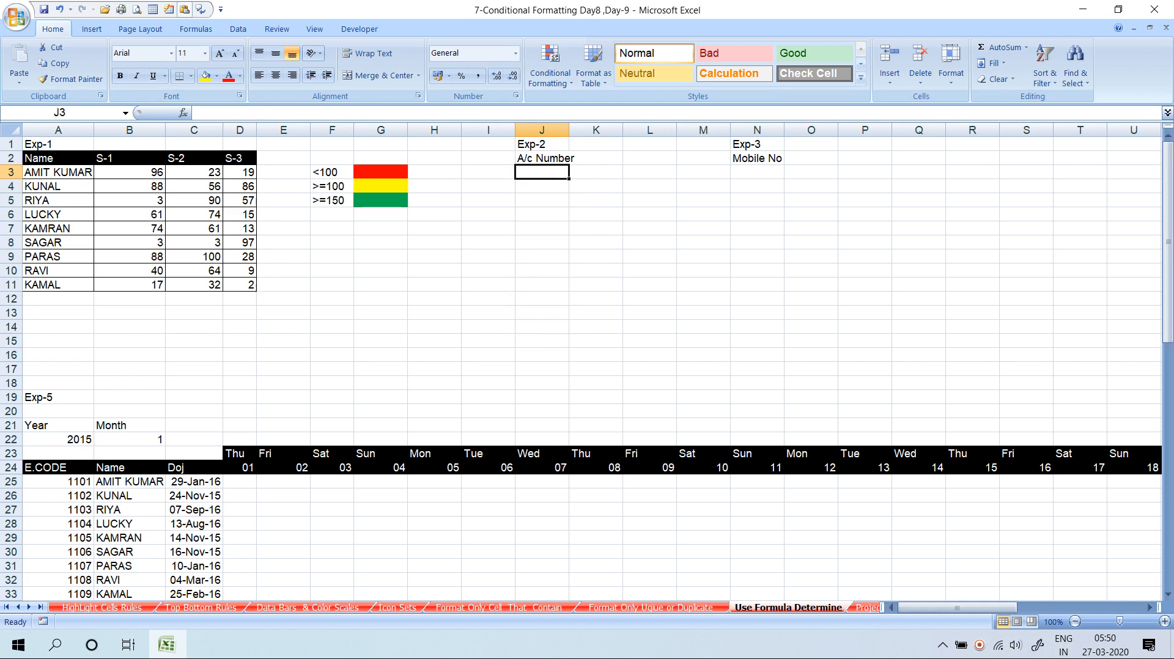
# Create a new formula-based conditional formatting rule =istext($J3) for J3
pyautogui.hotkey('alt', 'h')
pyautogui.press('l')
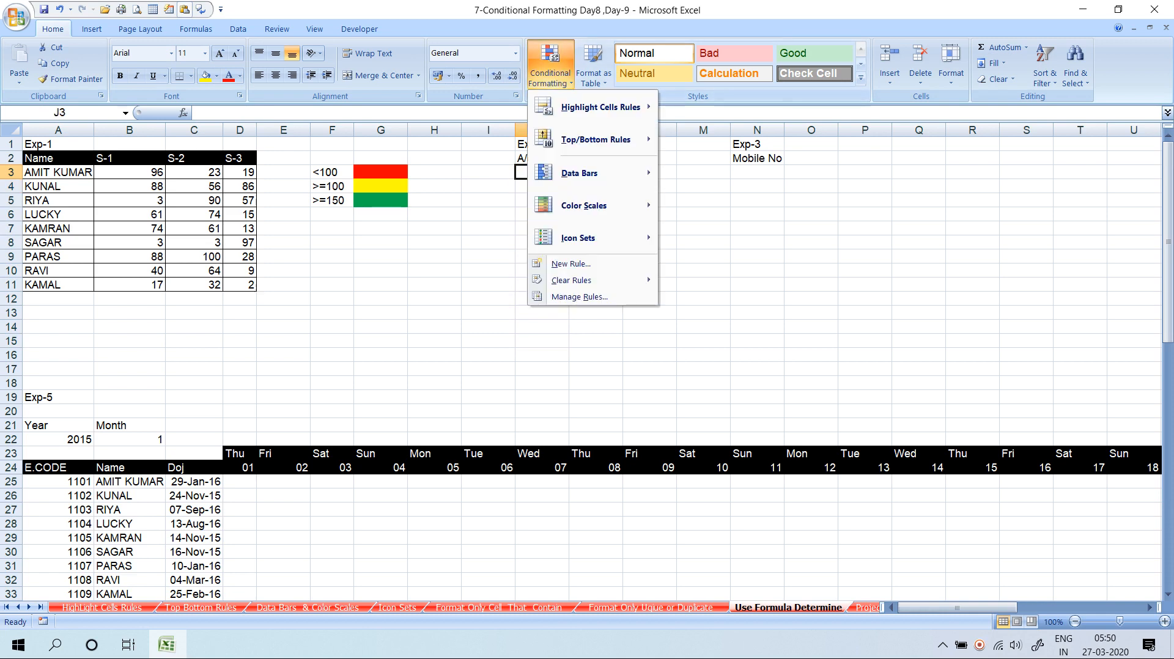
pyautogui.press('Down')
pyautogui.press('Down')
pyautogui.press('Down')
pyautogui.press('Down')
pyautogui.press('Down')
pyautogui.press('Return')
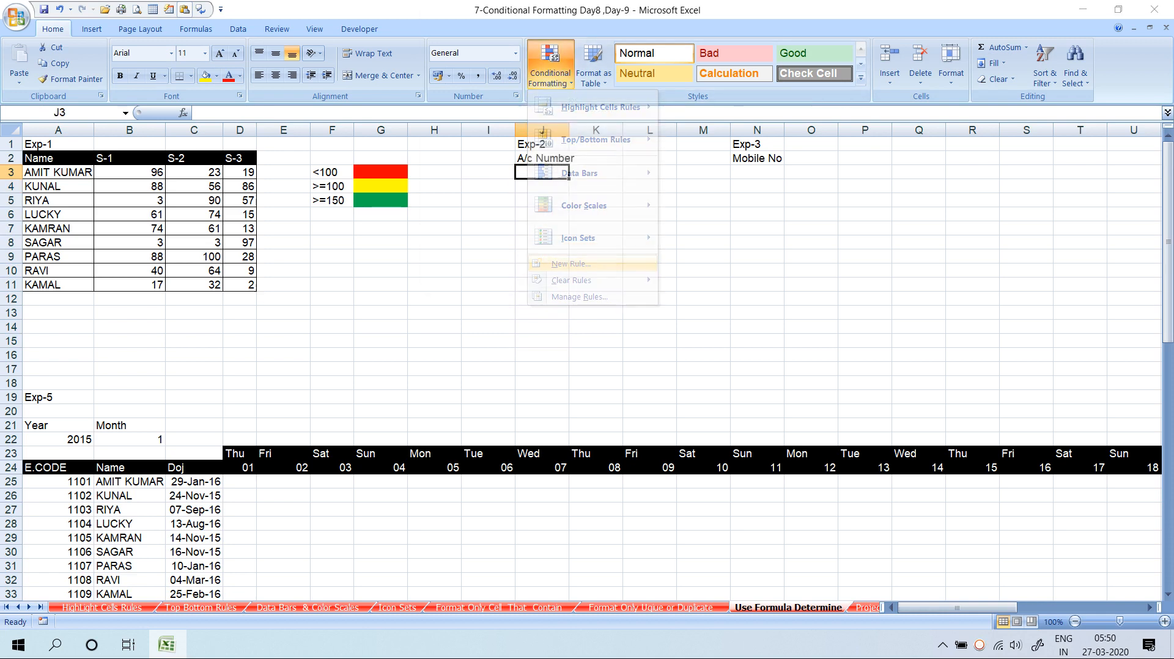
pyautogui.press('End')
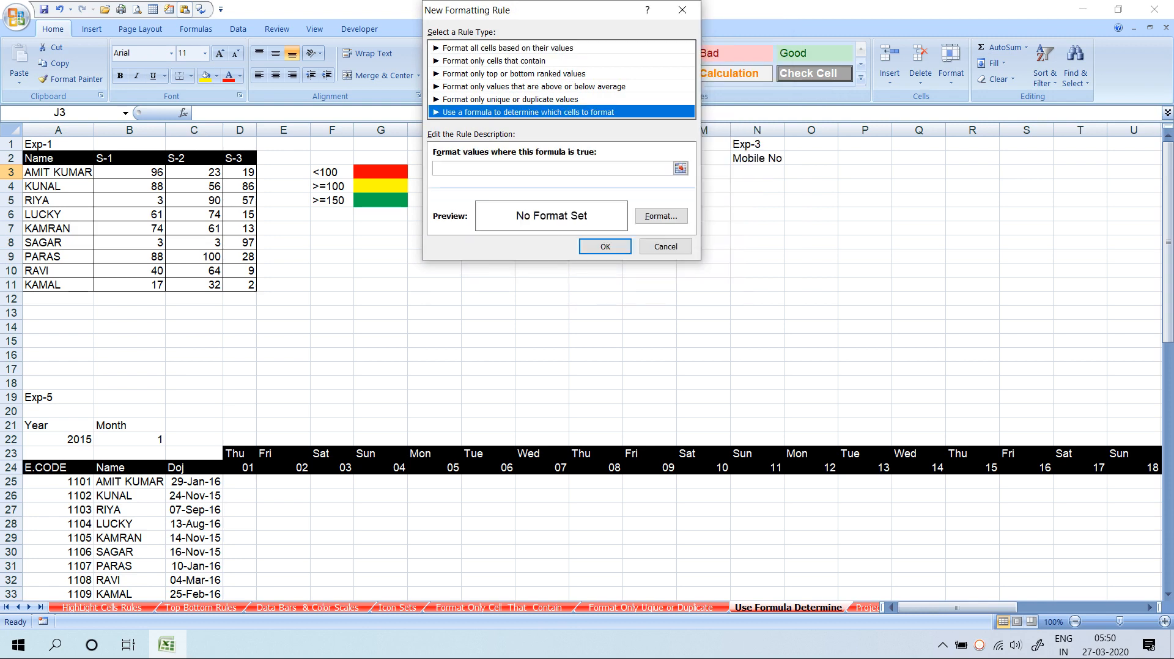
pyautogui.press('Tab')
pyautogui.moveTo(535, 18); pyautogui.dragTo(764, 22)
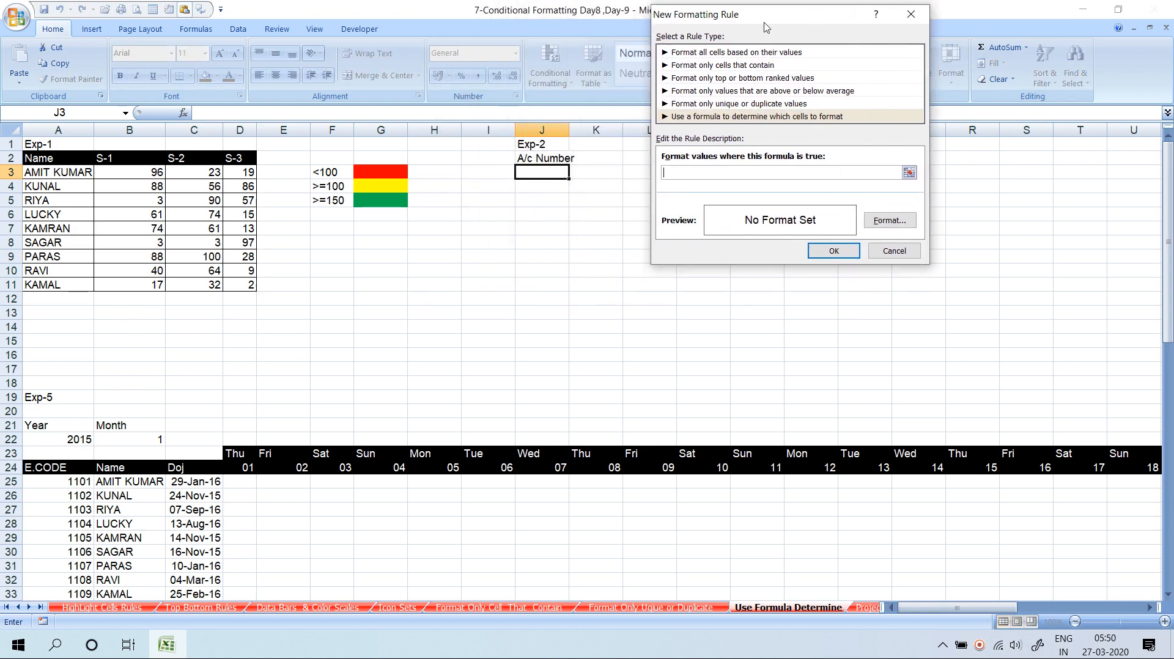
pyautogui.write('=istext(')
pyautogui.click(542, 171)
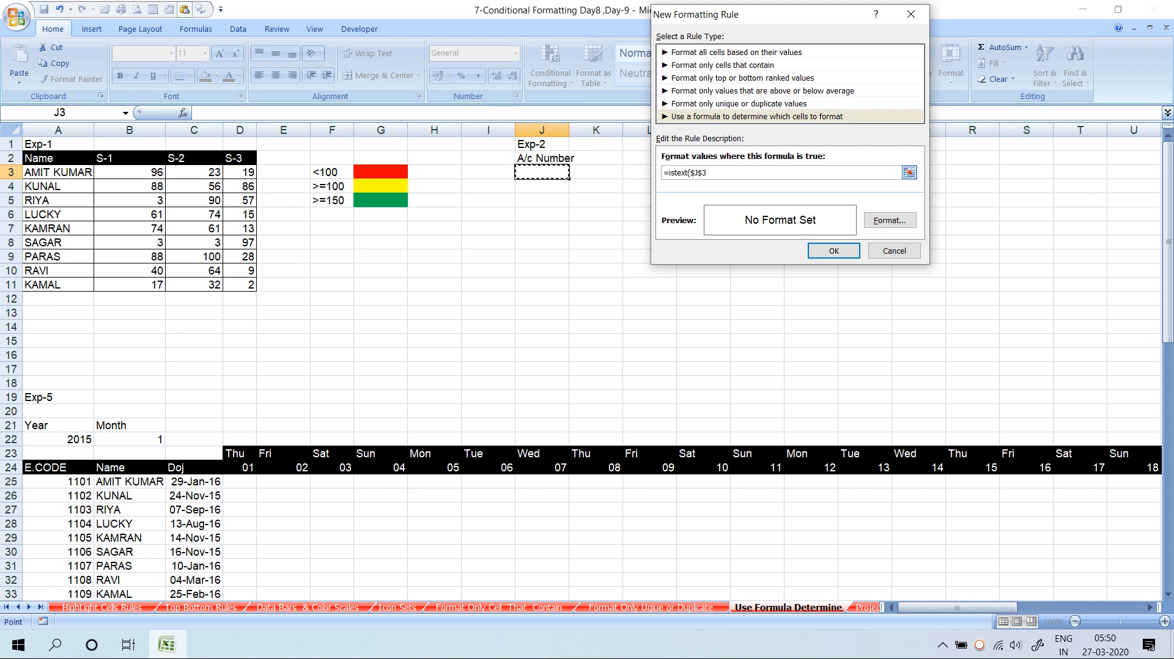
pyautogui.press('F4')
pyautogui.press('F4')
pyautogui.write(')')
# Give the rule a red fill and confirm it
pyautogui.click(890, 221)
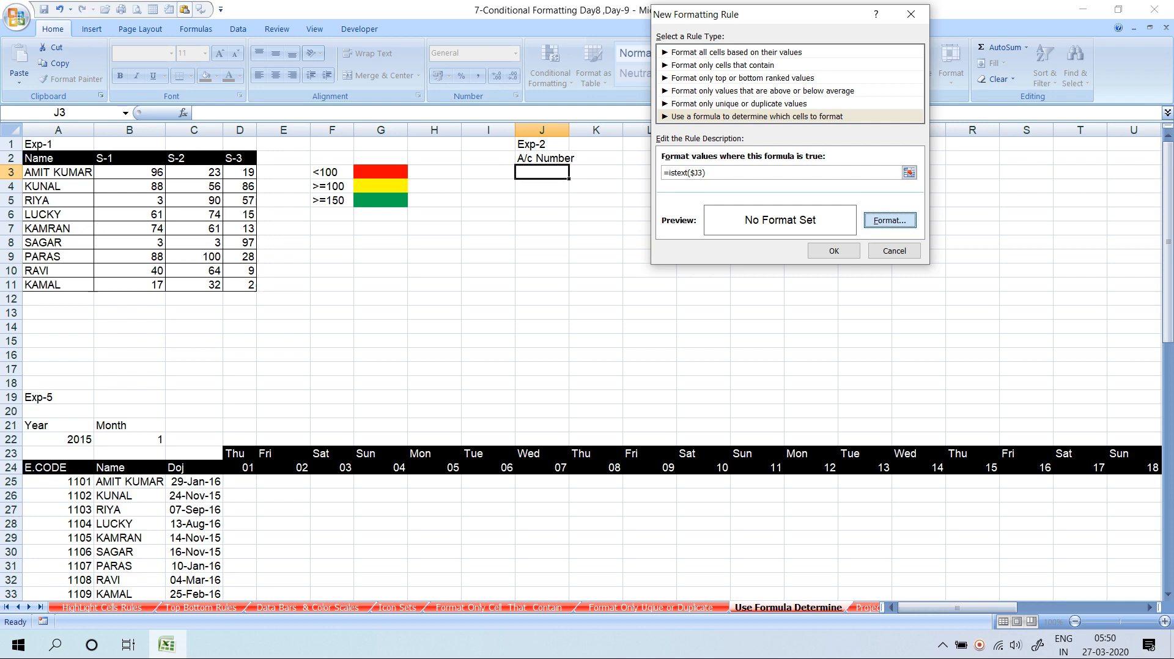
pyautogui.click(567, 34)
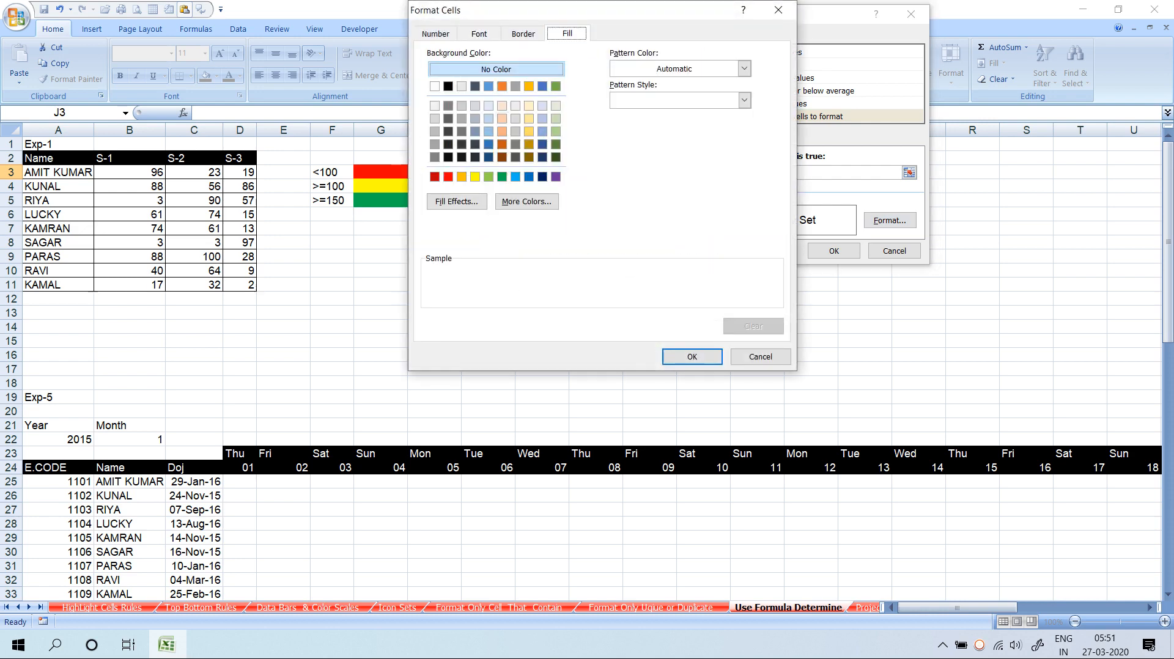
pyautogui.click(448, 177)
pyautogui.click(692, 357)
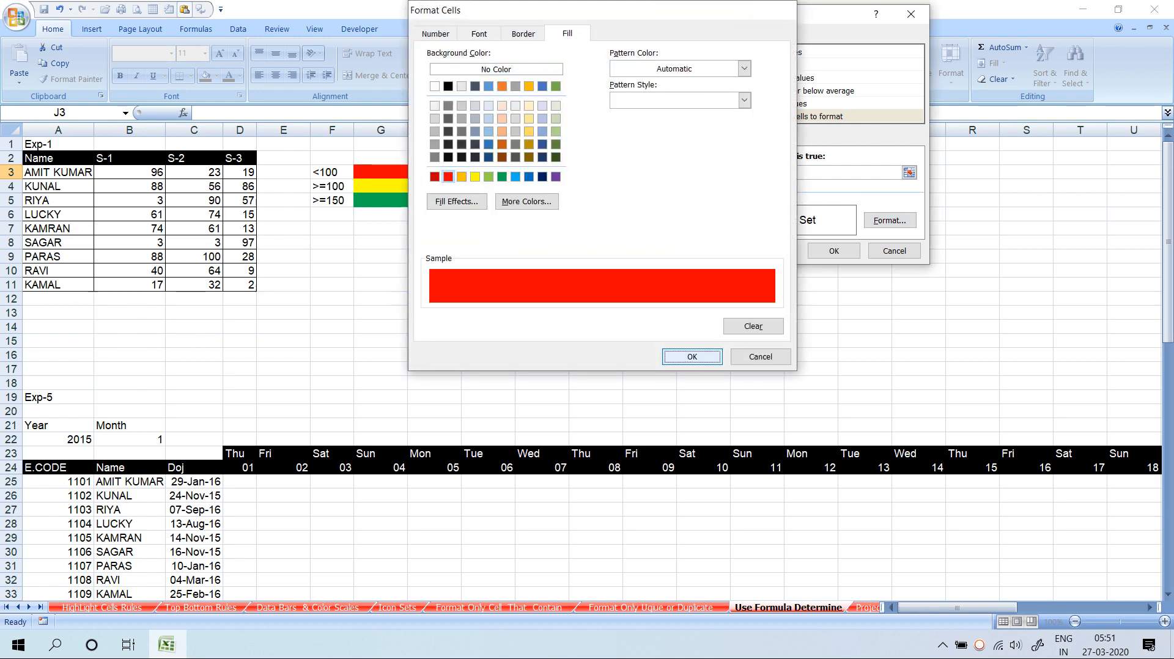
pyautogui.click(834, 251)
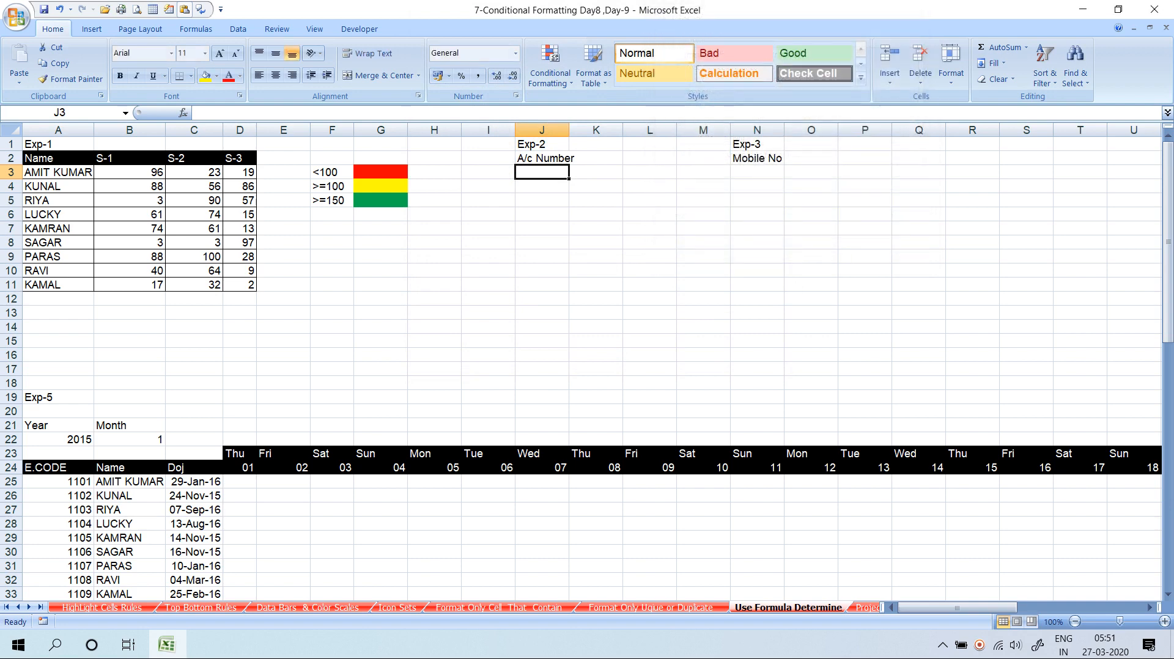
# Copy J3's red text rule down J3:J17 with the Format Painter
pyautogui.click(71, 79)
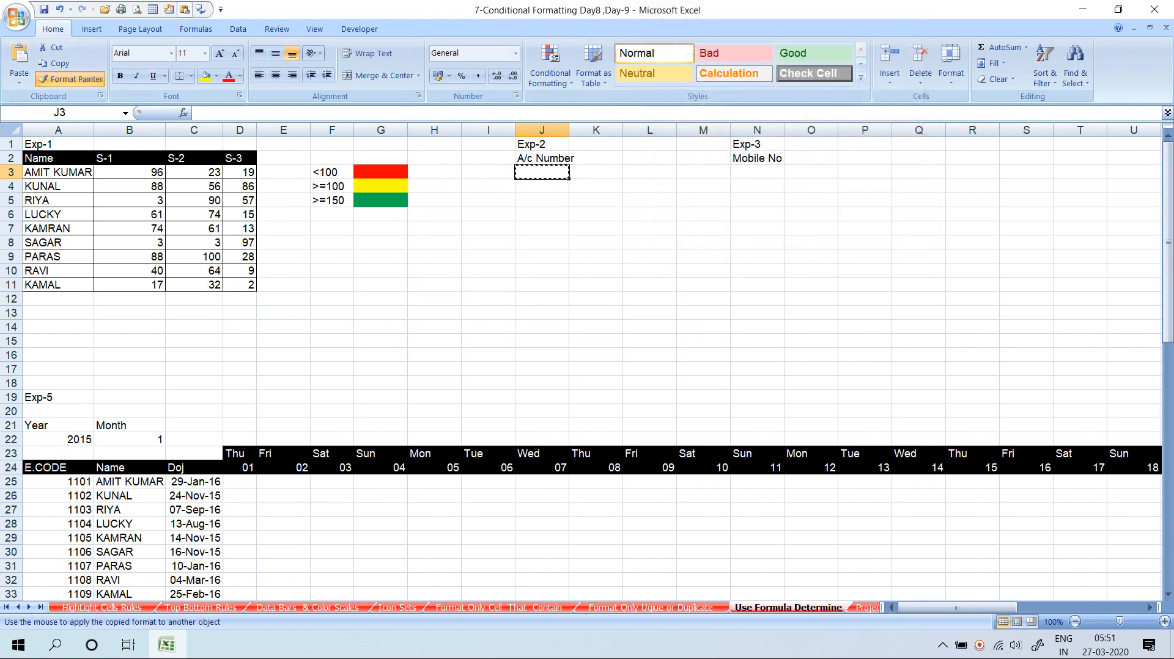
pyautogui.moveTo(541, 171); pyautogui.dragTo(542, 370)
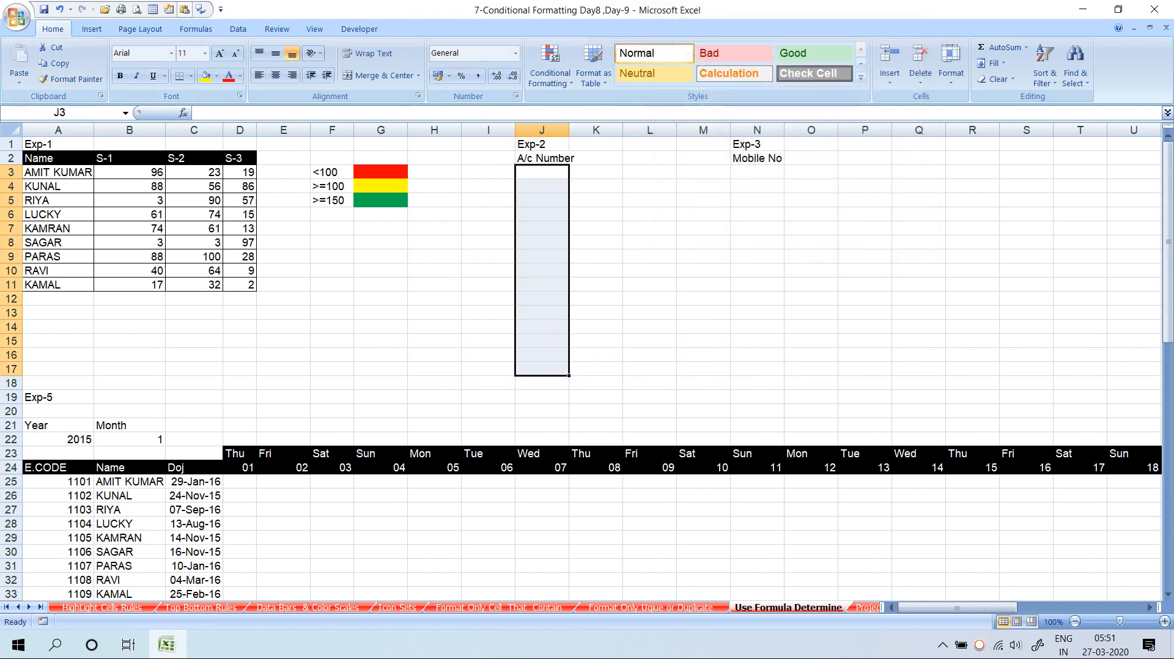
pyautogui.click(542, 172)
# Test the rule by entering 12345, 1234a and 134a in J3:J5, then select N3
pyautogui.write('12345')
pyautogui.press('Return')
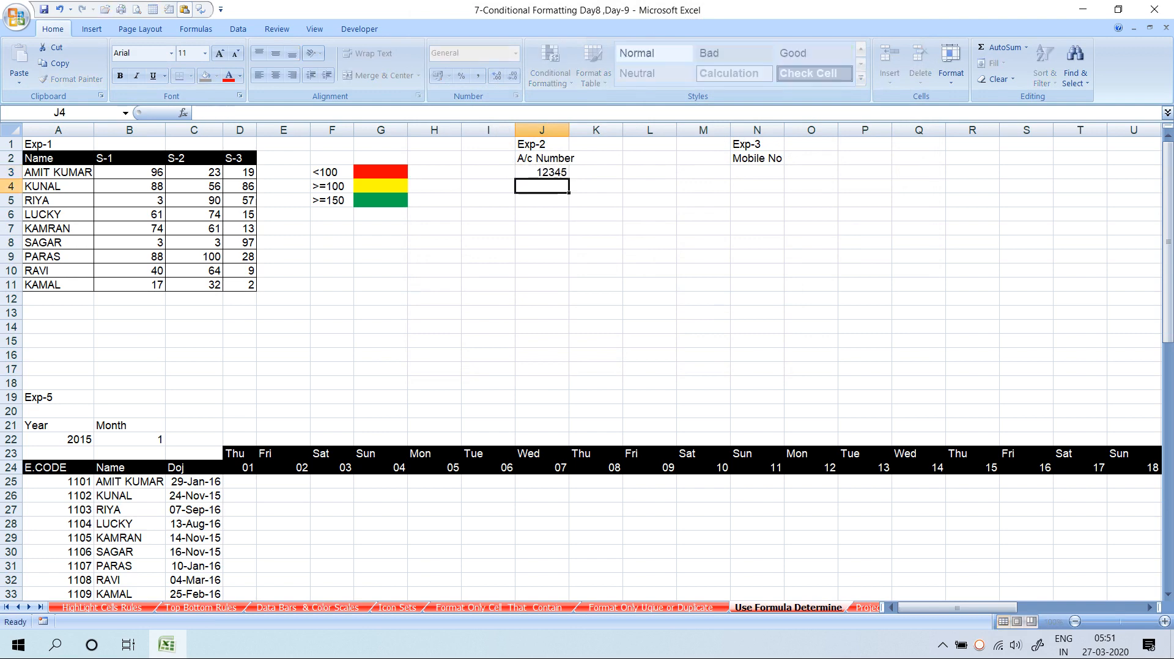
pyautogui.write('1234a')
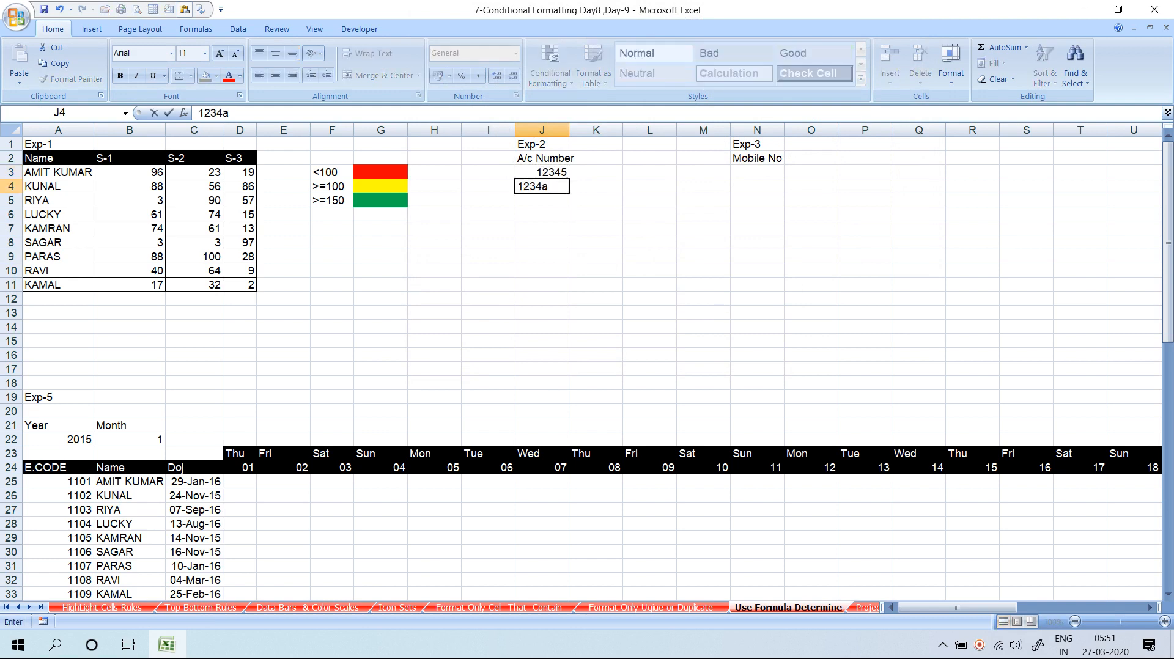
pyautogui.press('Return')
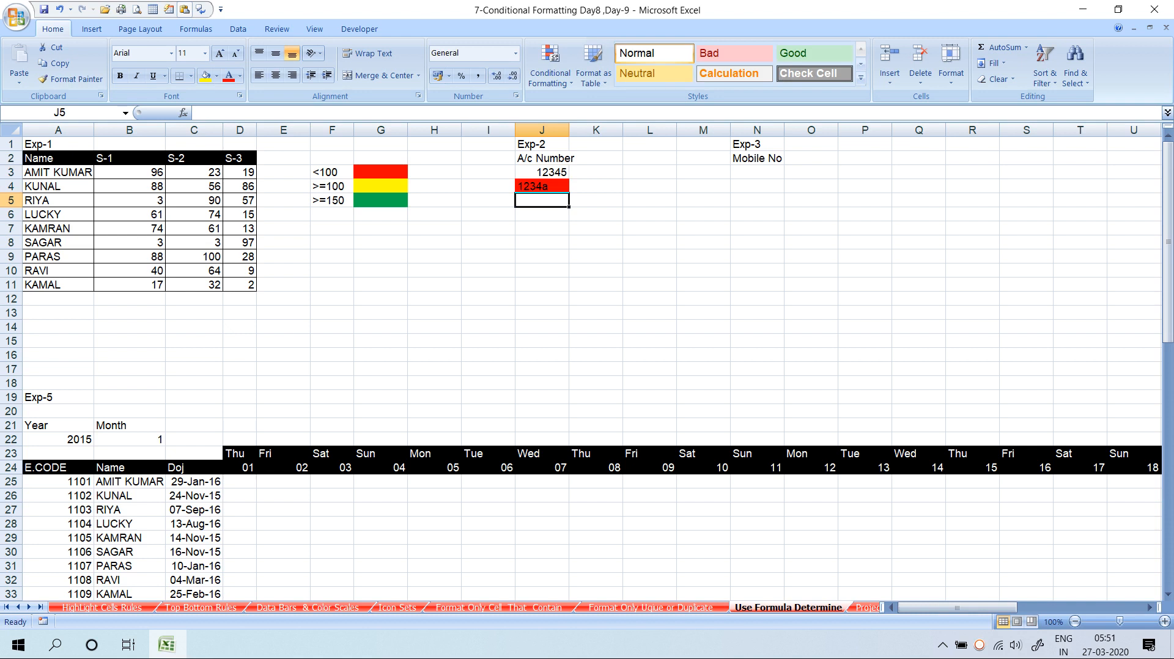
pyautogui.write('134a')
pyautogui.press('Return')
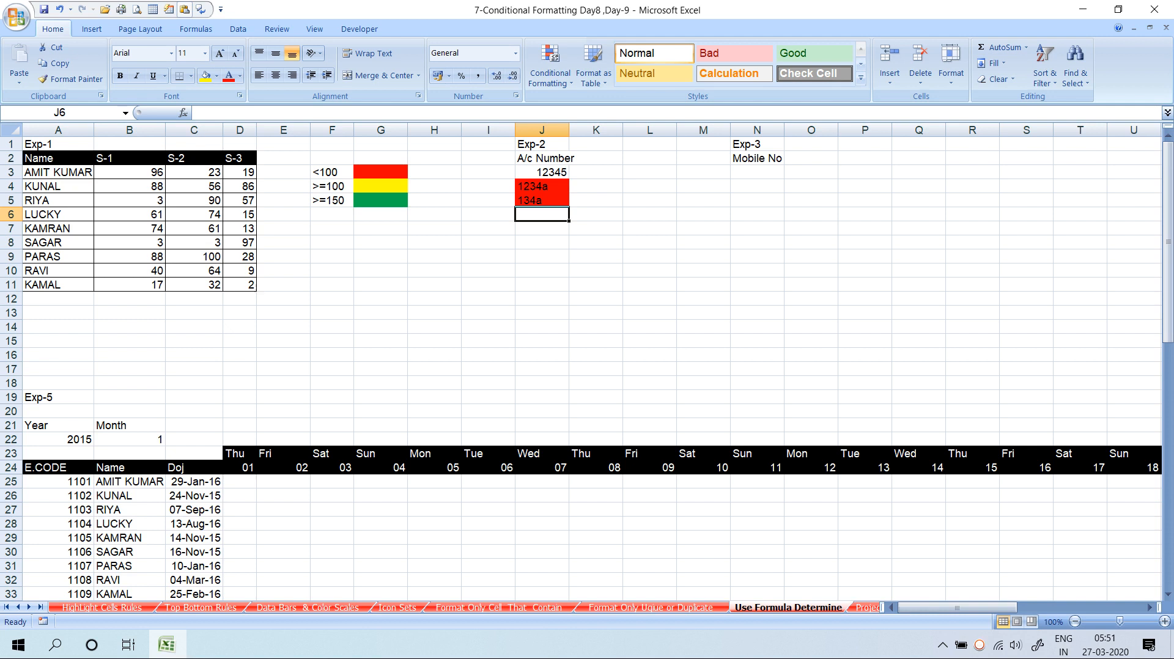
pyautogui.click(757, 173)
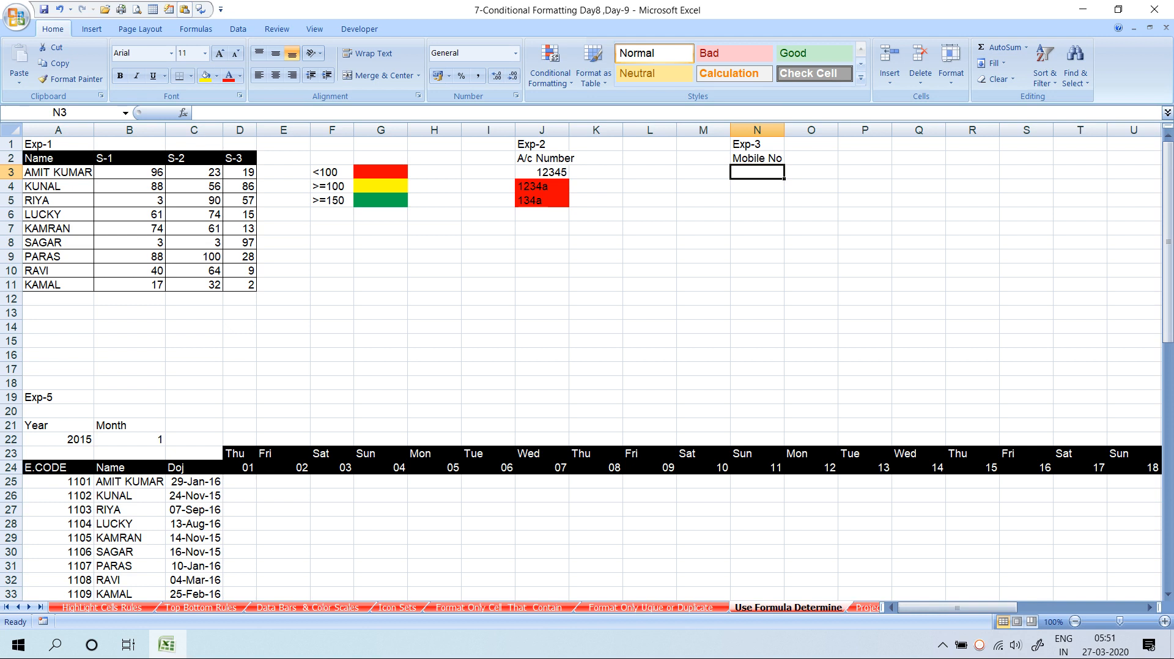
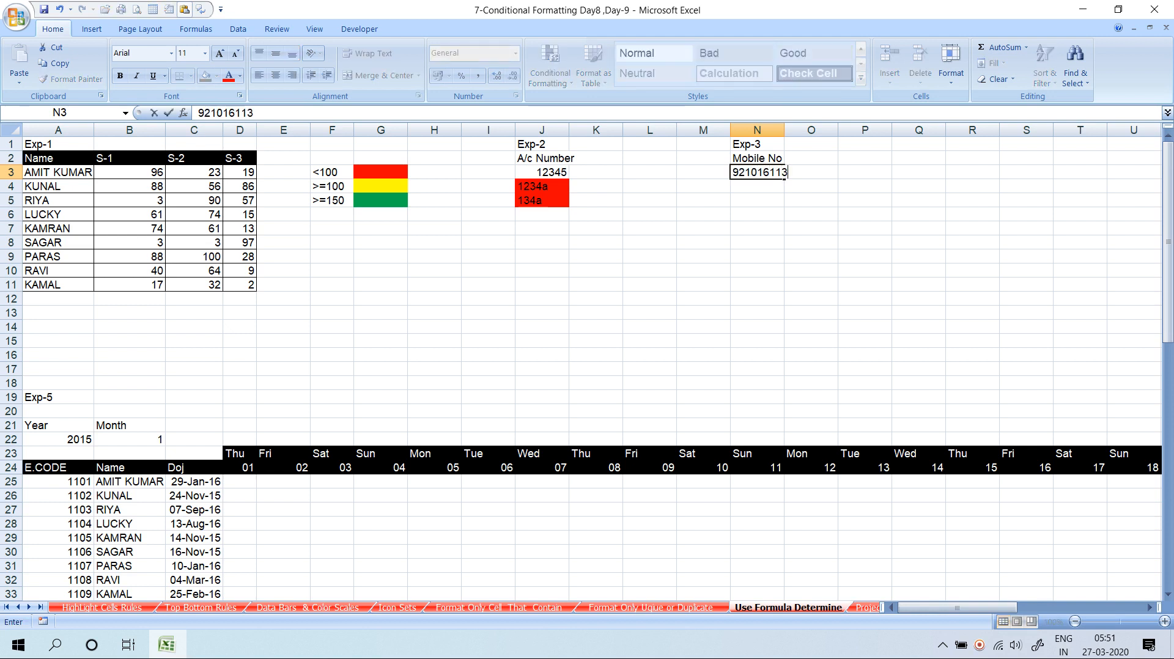
# Enter the 10-digit mobile number in N3 under Mobile No
pyautogui.press('Return')
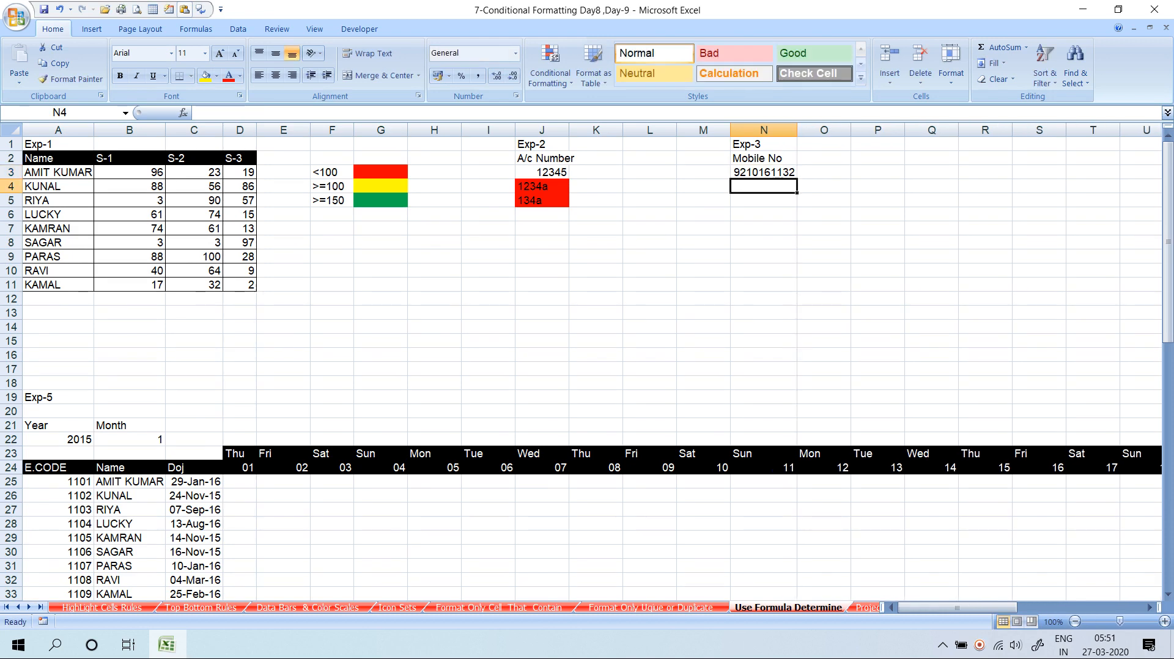
pyautogui.click(764, 172)
pyautogui.click(550, 76)
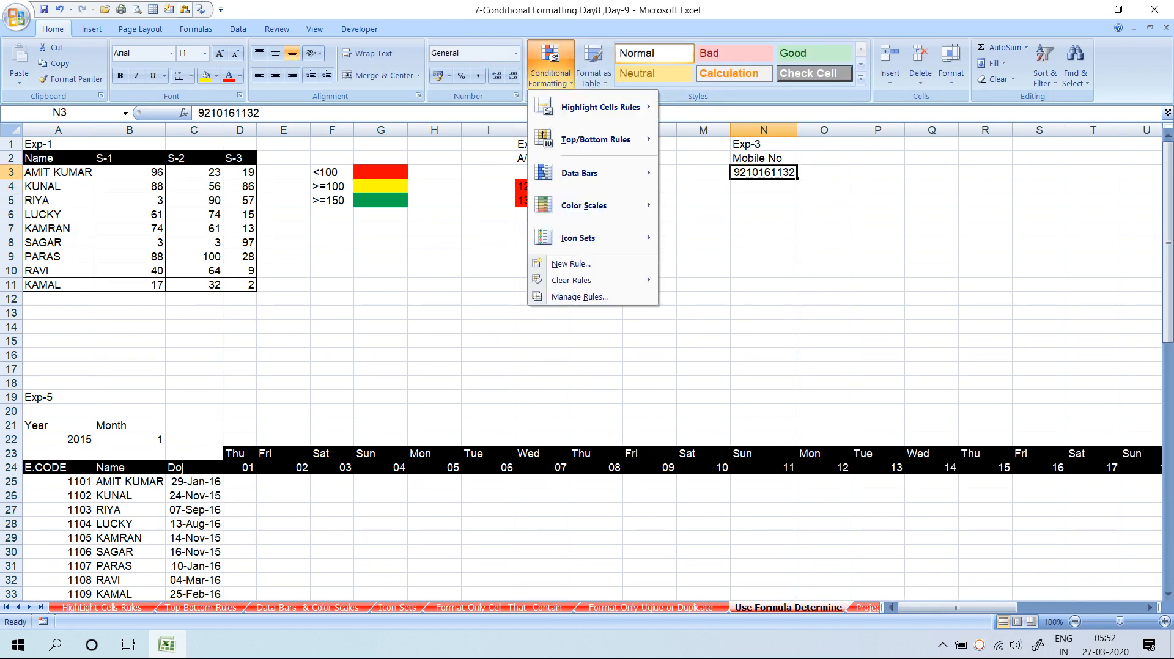
pyautogui.press('n')
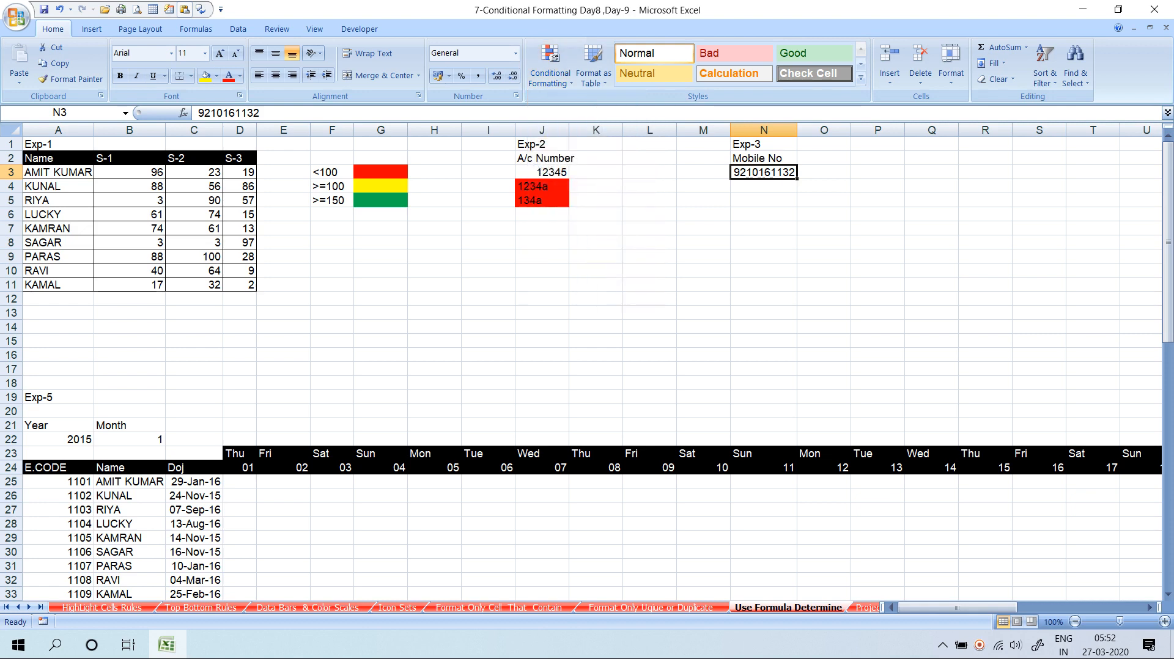
# Check its length with a temporary =LEN(N3) in M3 showing 10, then delete it
pyautogui.press('Left')
pyautogui.write('=len')
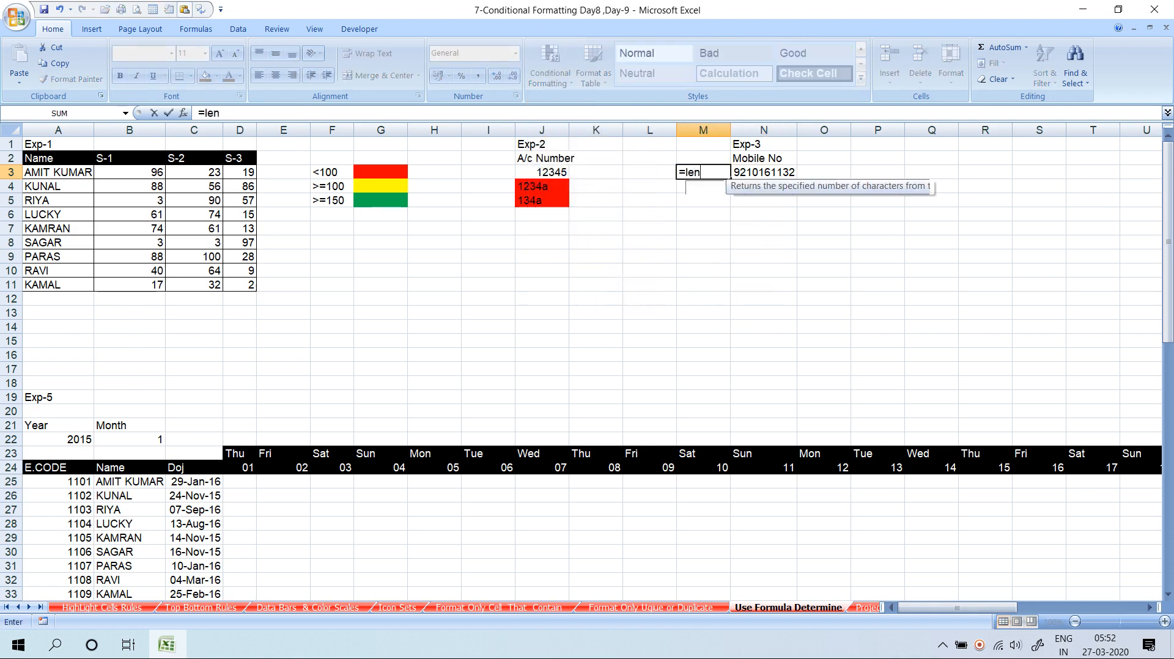
pyautogui.press('Tab')
pyautogui.press('Right')
pyautogui.press('Return')
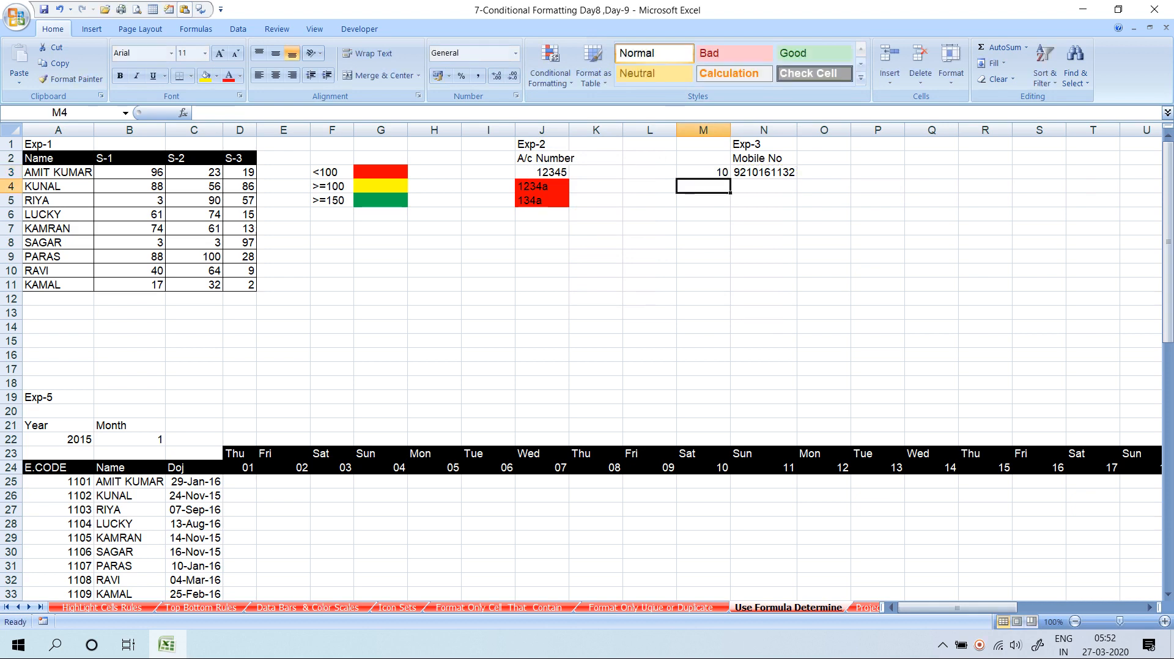
pyautogui.press('Up')
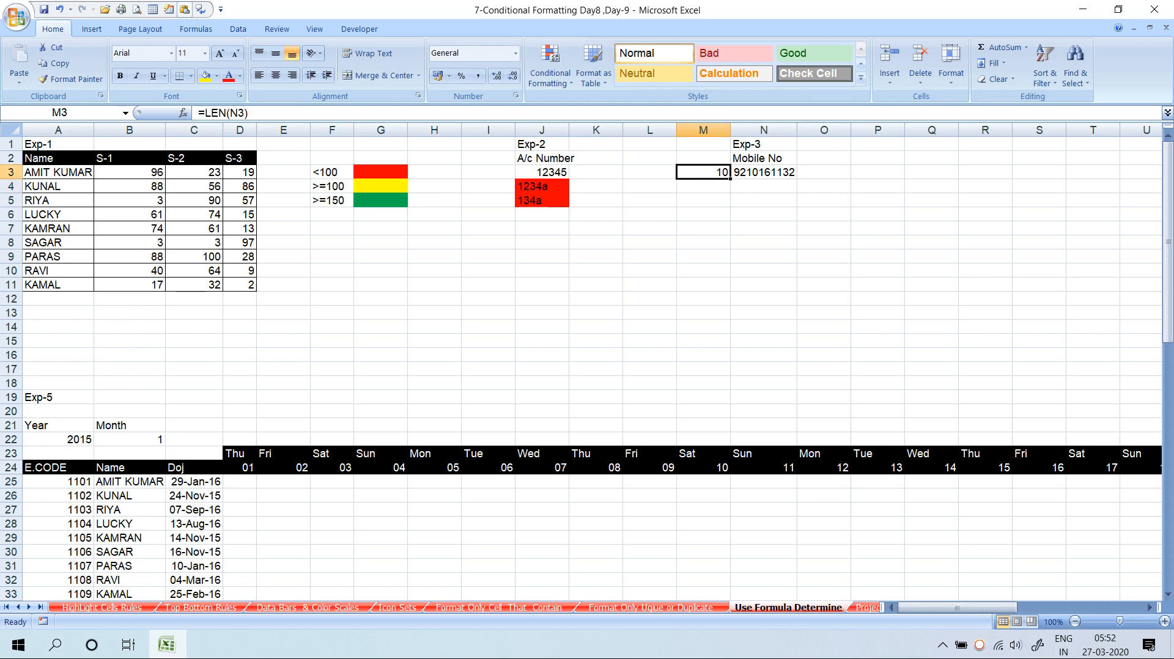
pyautogui.press('Delete')
pyautogui.press('Right')
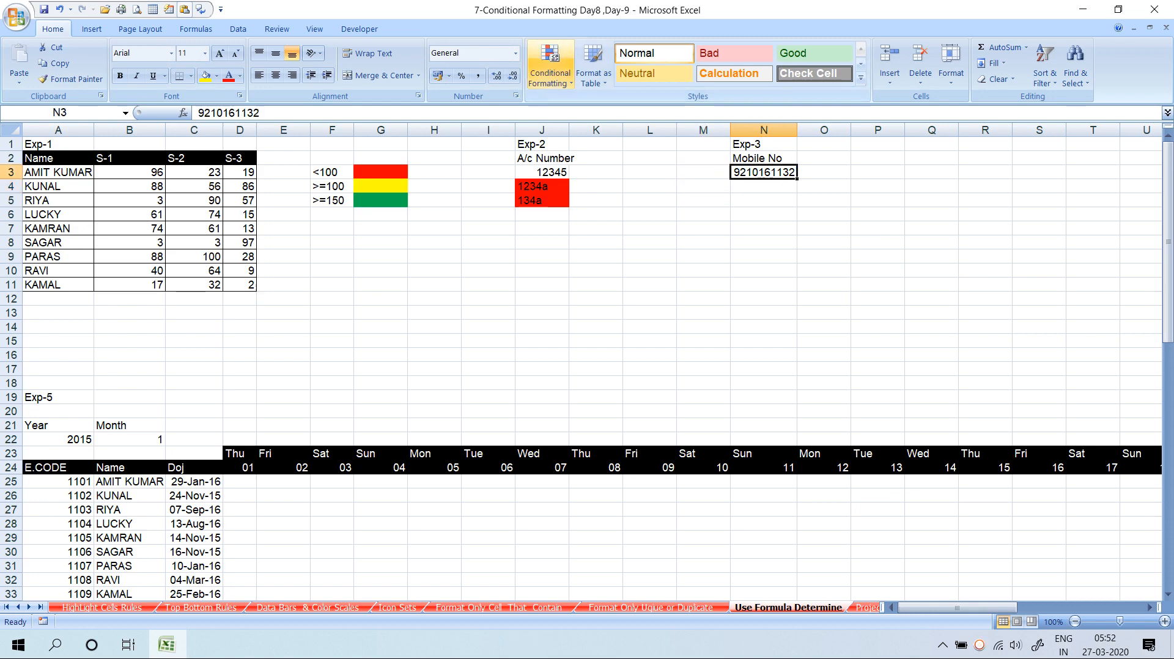
# Start a formula-based conditional rule for N3 with the condition =LEN($N3)<>10
pyautogui.click(550, 67)
pyautogui.click(571, 264)
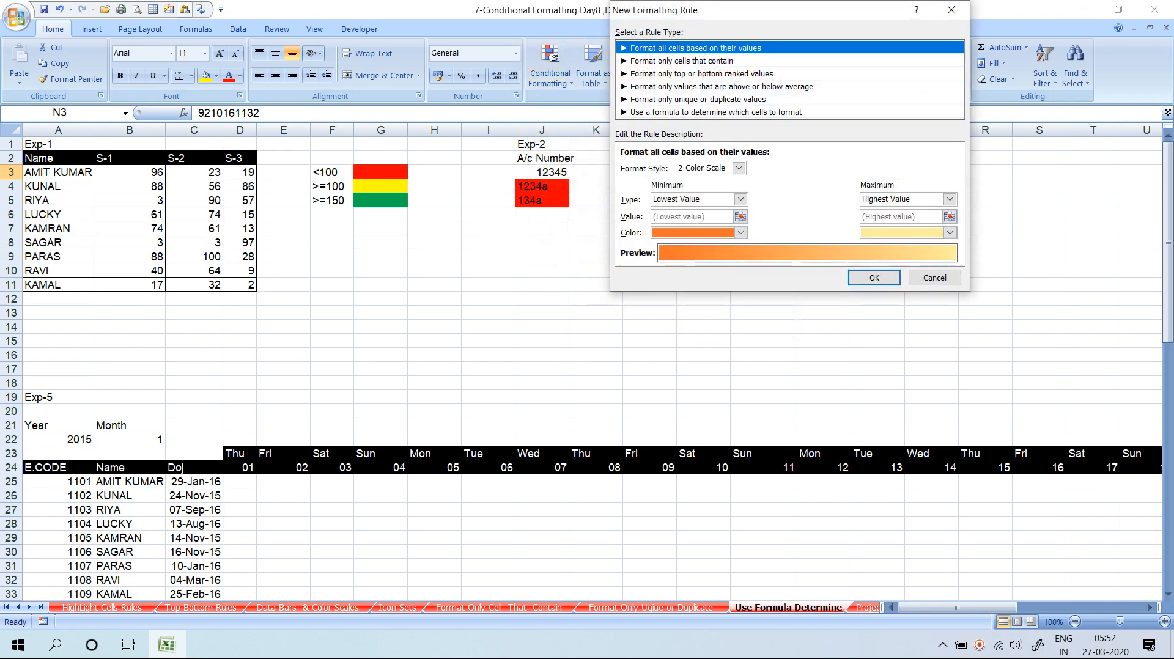
pyautogui.click(715, 113)
pyautogui.moveTo(688, 7); pyautogui.dragTo(423, 19)
pyautogui.click(450, 180)
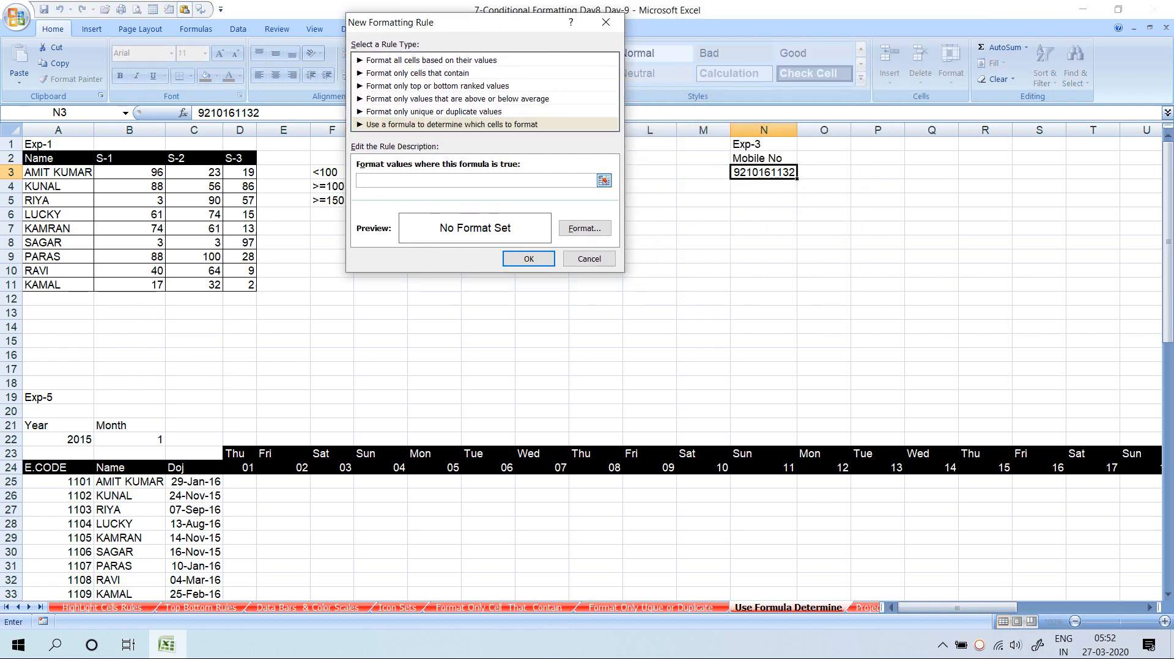
pyautogui.write('=len(')
pyautogui.click(764, 172)
pyautogui.press('F4')
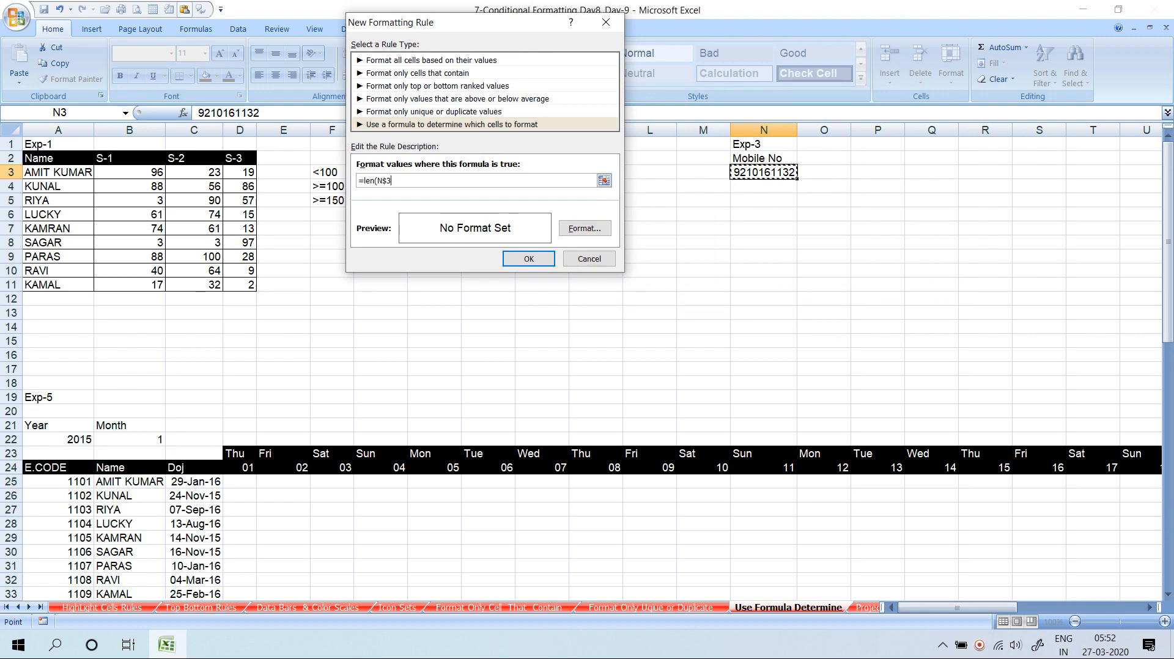
pyautogui.press('F4')
pyautogui.write(')<>10')
# Give the rule a red fill and save it
pyautogui.click(584, 228)
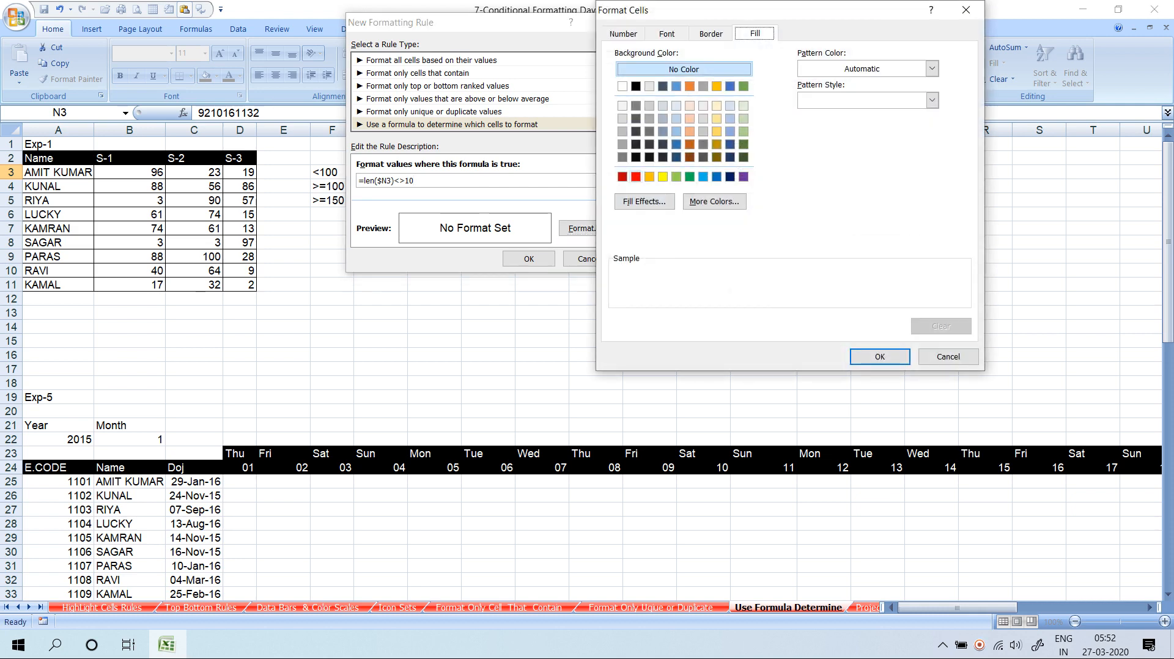
pyautogui.click(636, 177)
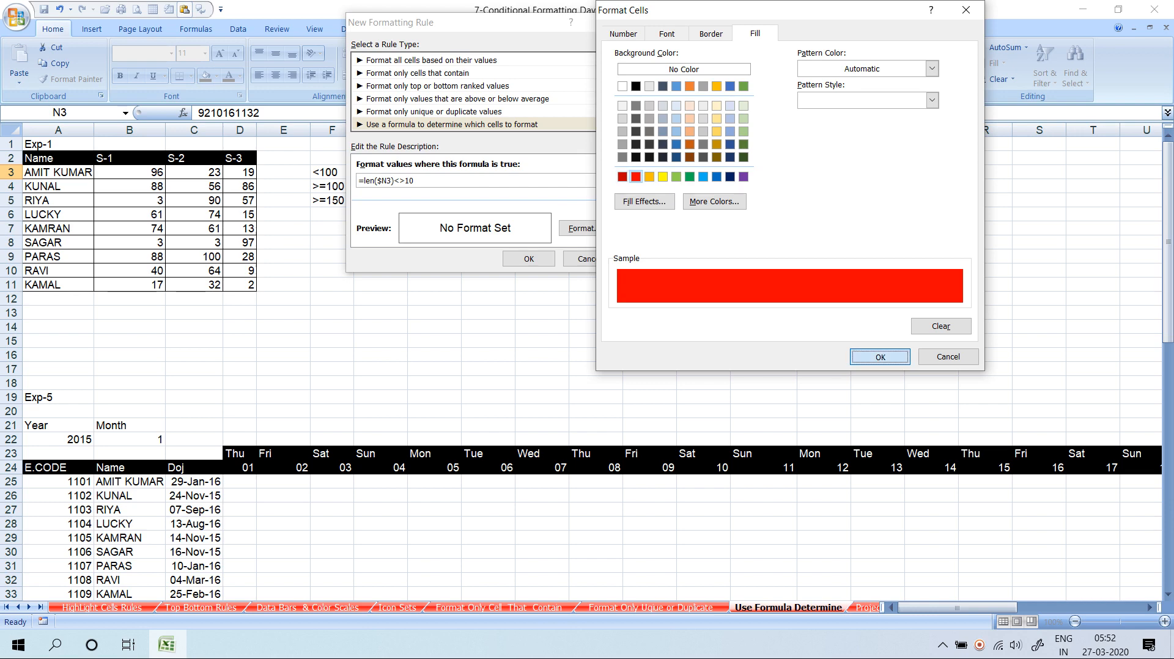
pyautogui.click(880, 356)
pyautogui.click(529, 259)
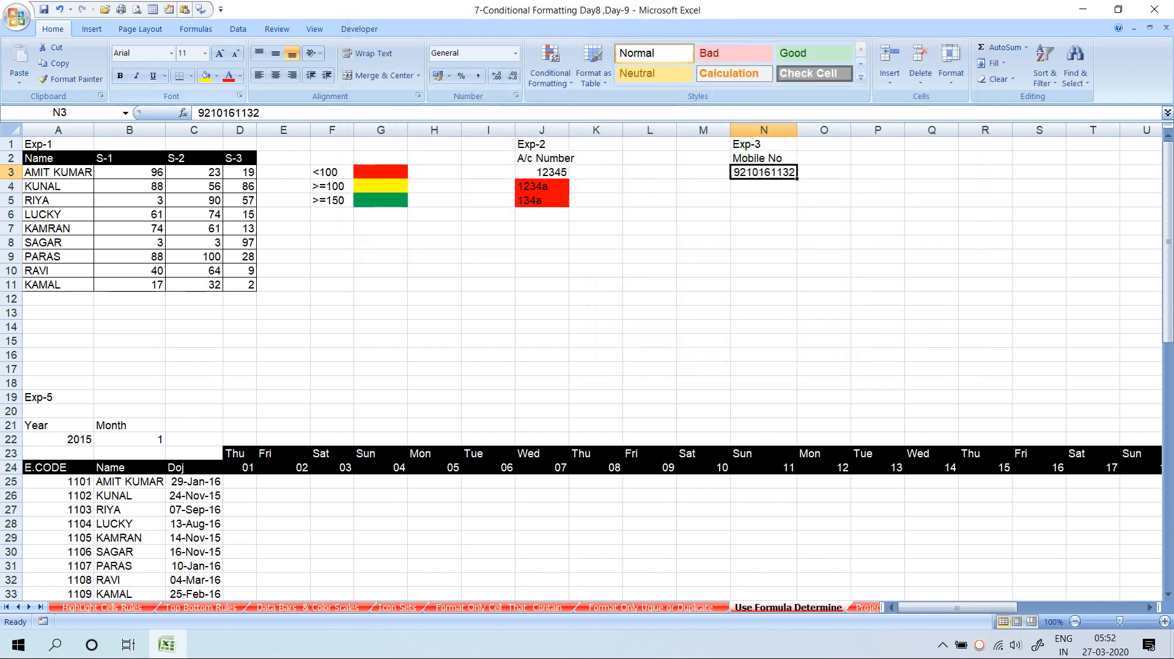
# Copy N3's formatting down to N10 with Format Painter, turning empty cells N4:N10 red
pyautogui.click(70, 79)
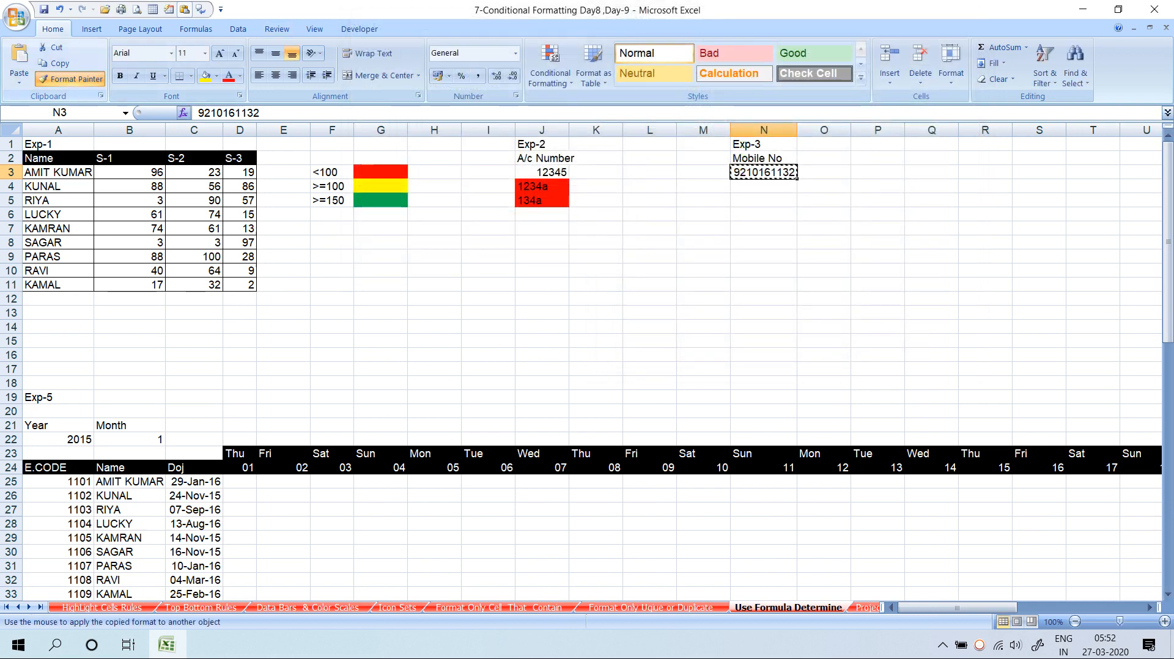
pyautogui.moveTo(764, 172); pyautogui.dragTo(765, 271)
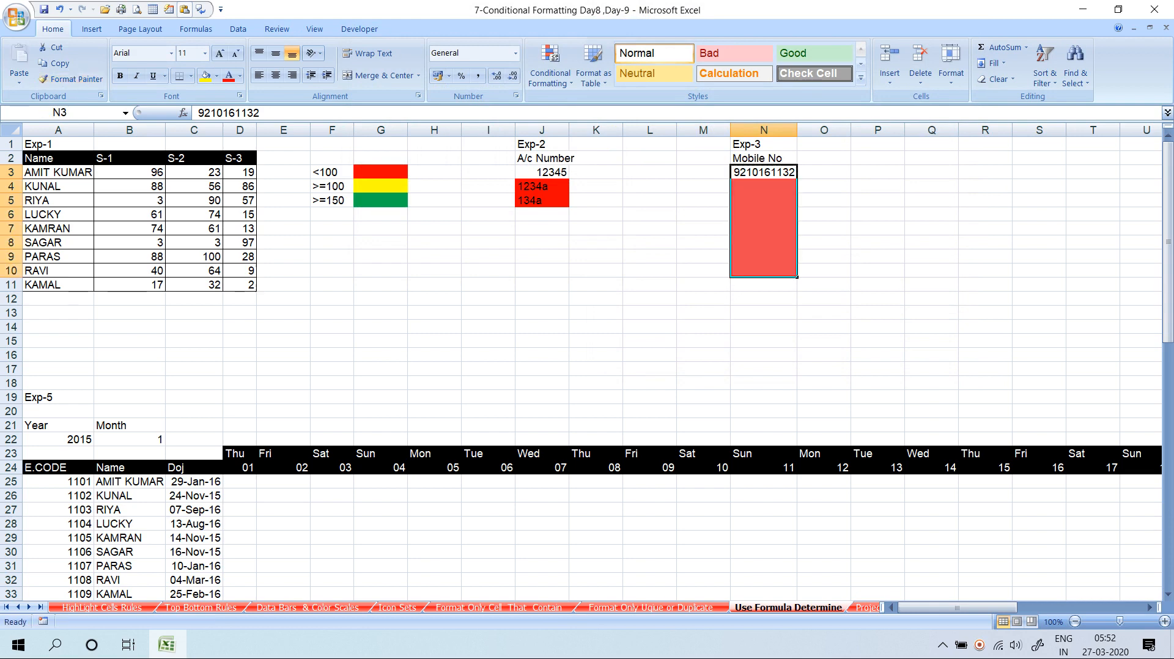
pyautogui.click(764, 270)
pyautogui.click(765, 172)
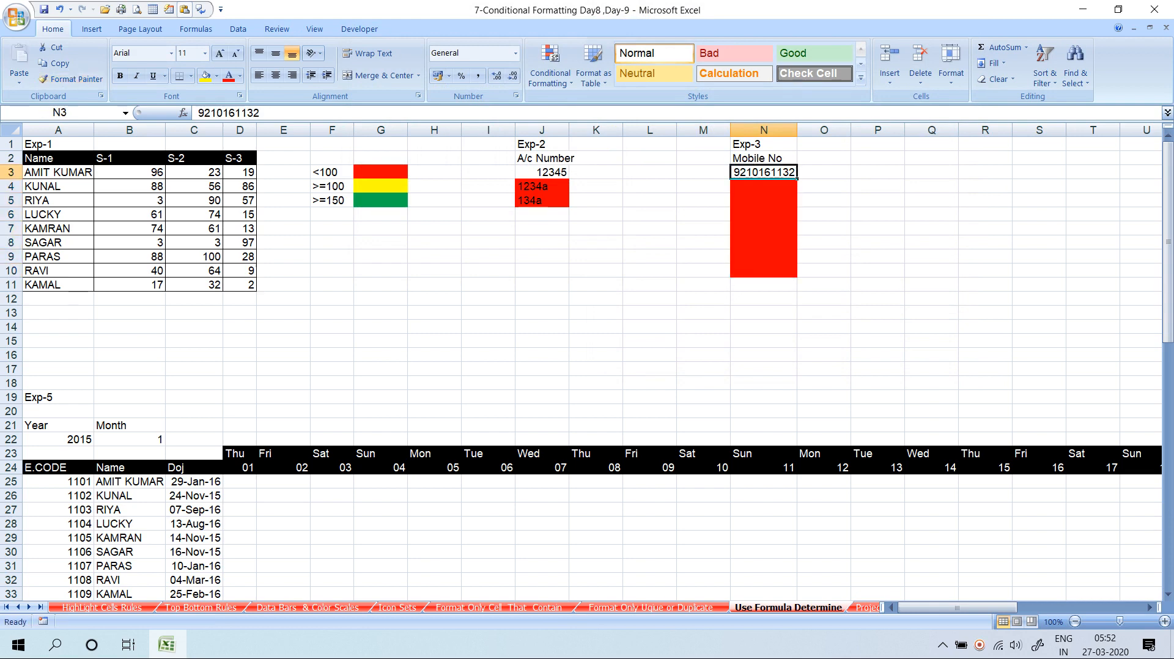
pyautogui.click(764, 186)
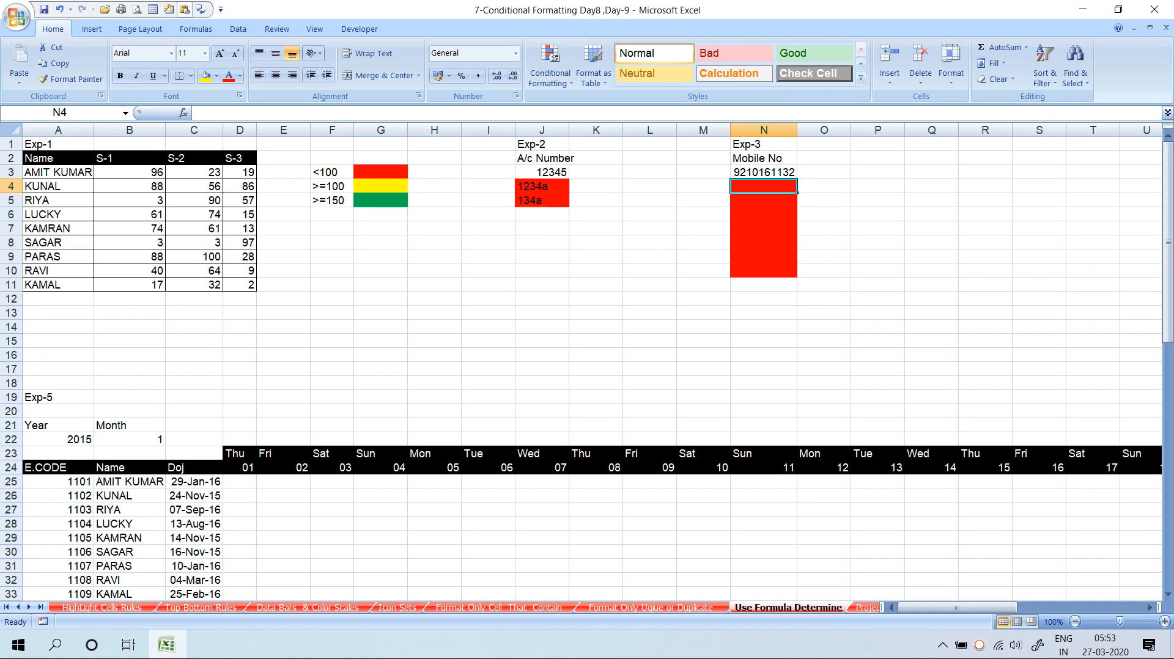
pyautogui.moveTo(764, 228); pyautogui.dragTo(703, 313)
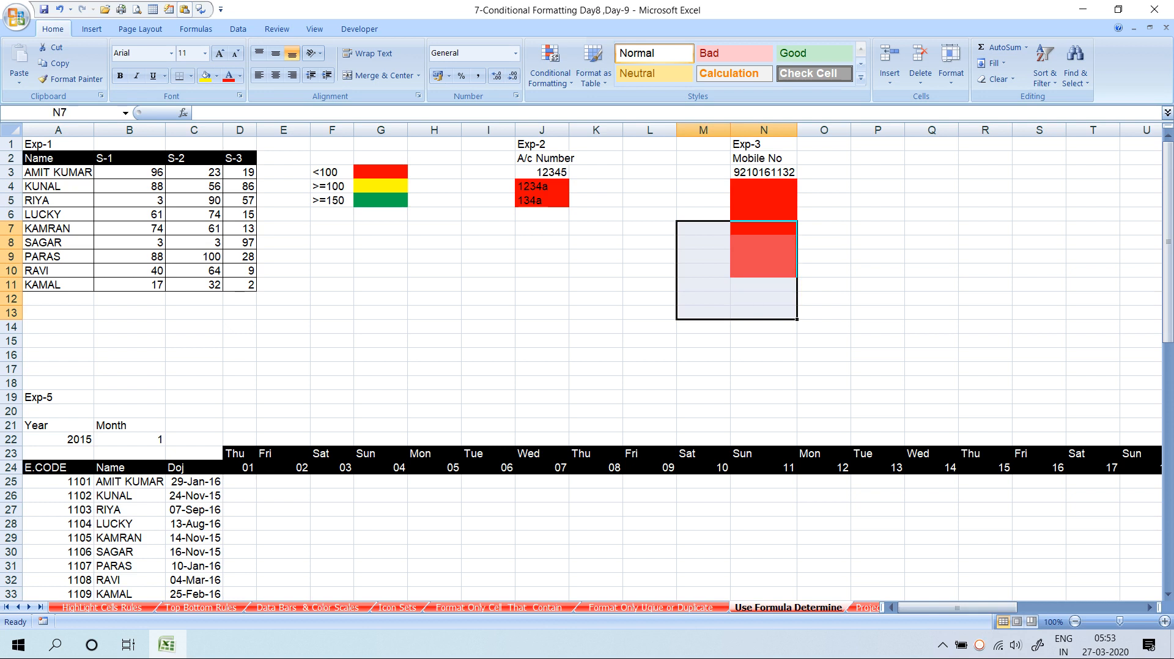
pyautogui.click(596, 298)
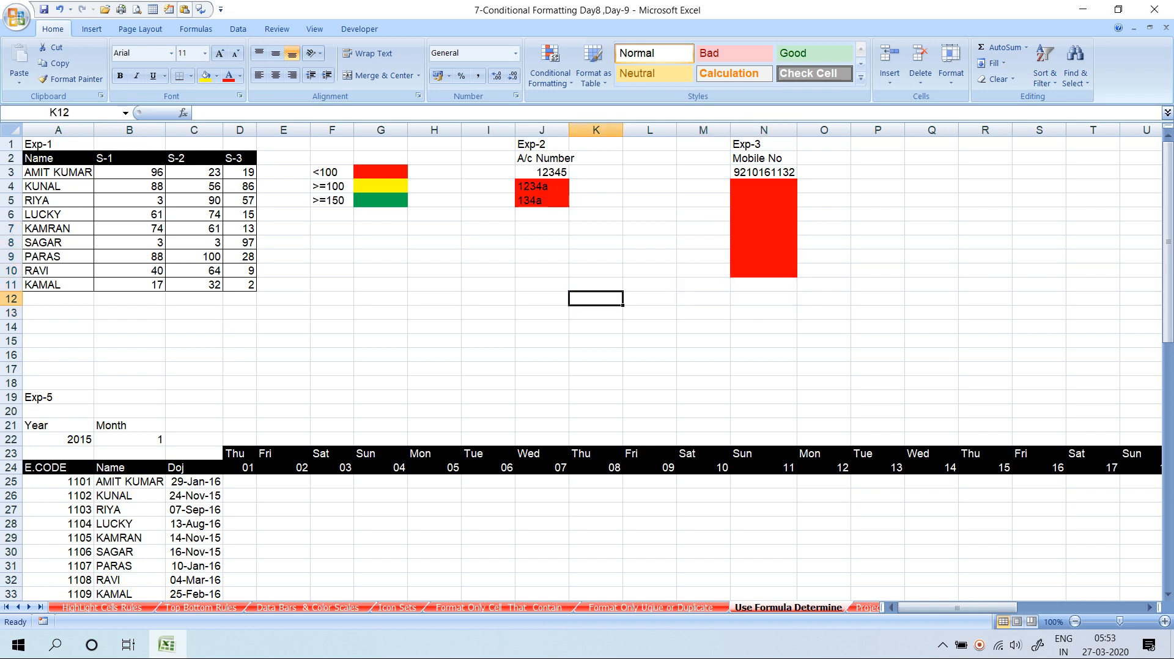
# Type the notes 'and' in I10 and 'or' in I12, then select cells N4:N9
pyautogui.click(488, 270)
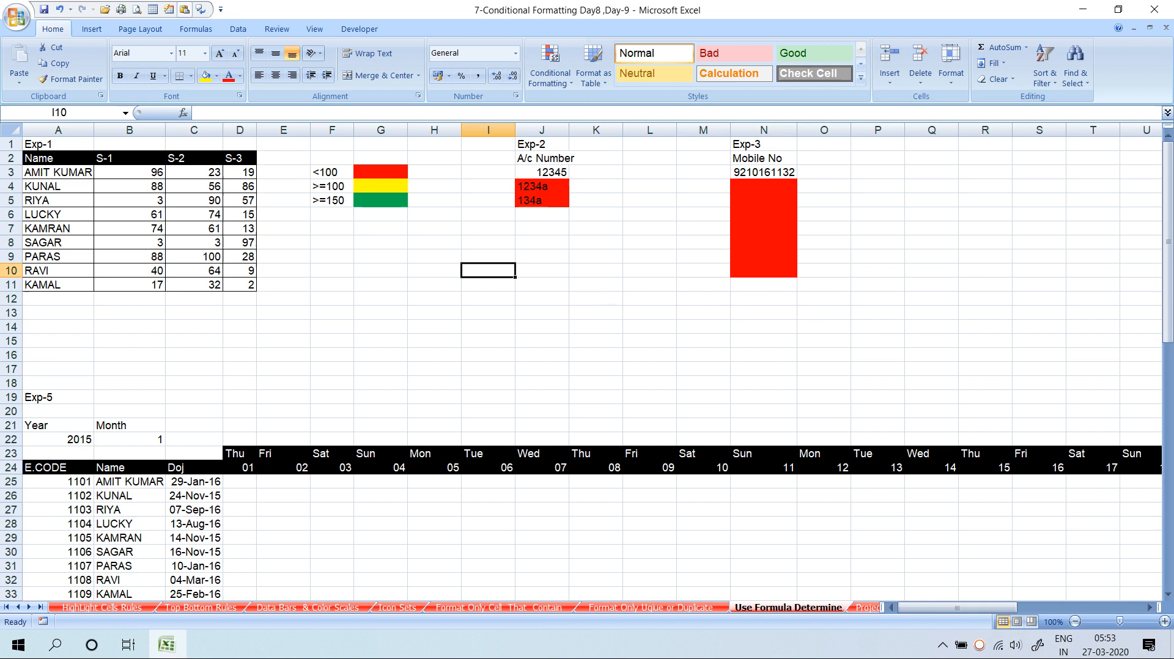
pyautogui.write('and')
pyautogui.press('Return')
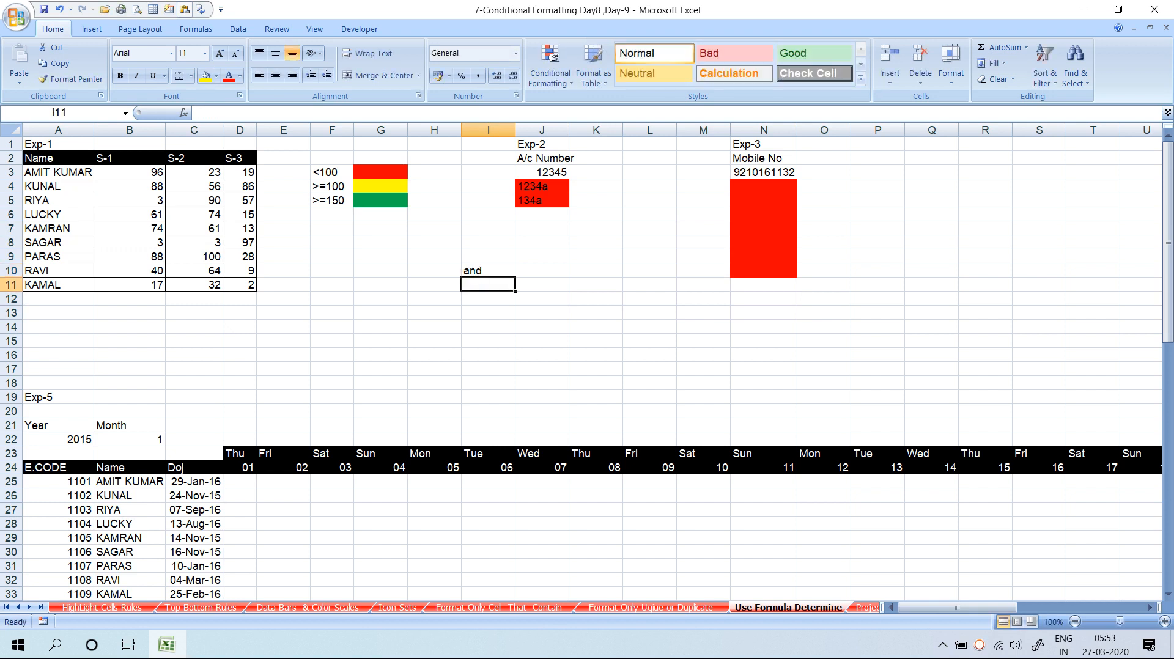
pyautogui.press('Return')
pyautogui.write('or')
pyautogui.press('Return')
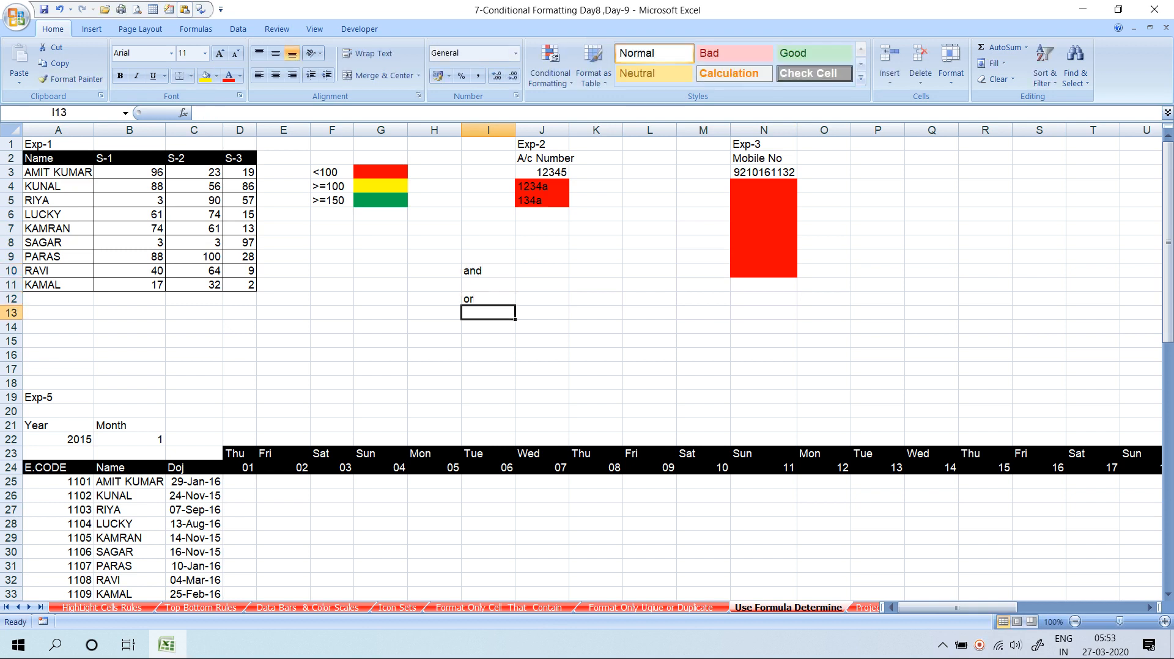
pyautogui.click(488, 271)
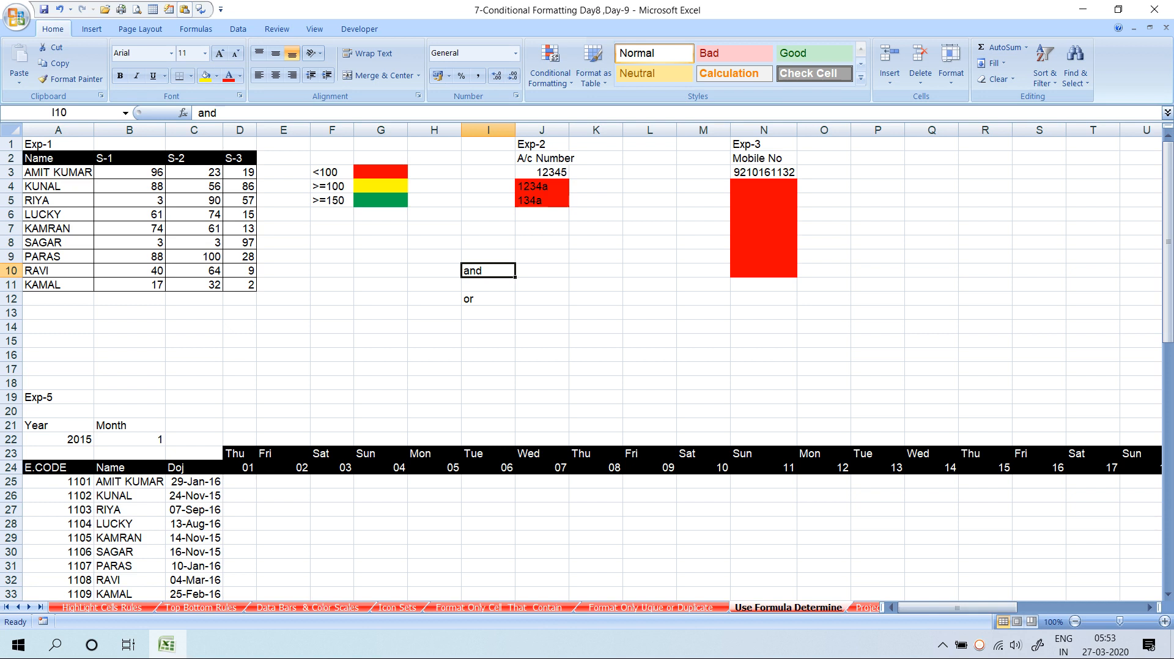
pyautogui.moveTo(763, 186); pyautogui.dragTo(764, 256)
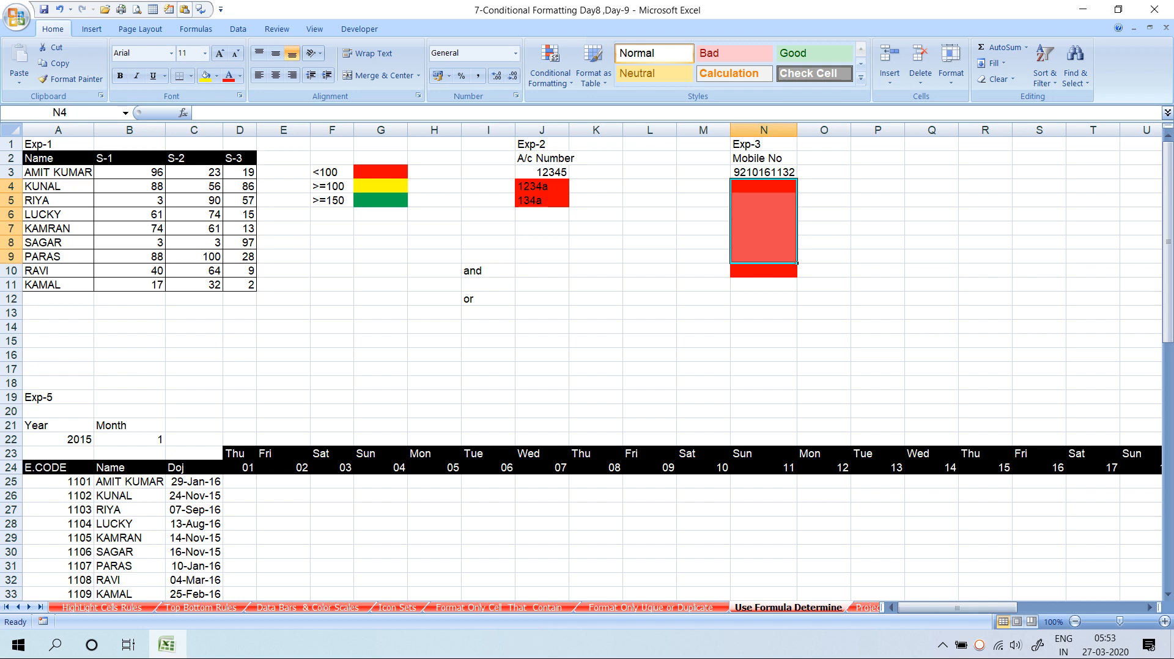
# Select the mobile number cell N3 and open the Conditional Formatting menu
pyautogui.click(763, 144)
pyautogui.click(763, 187)
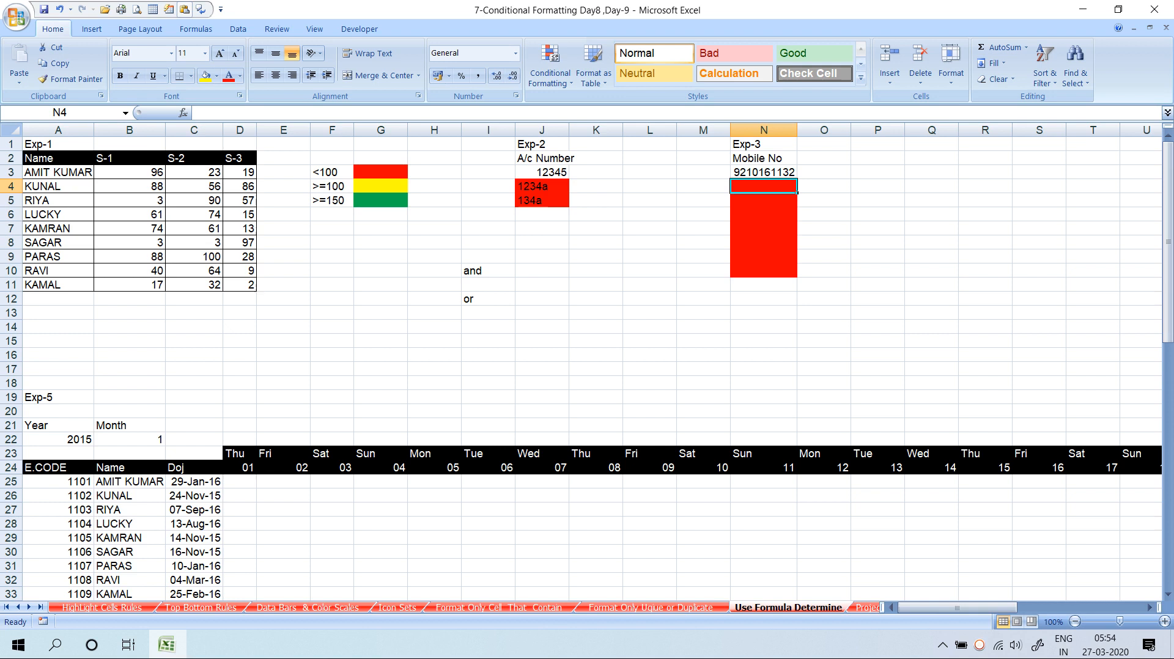
pyautogui.click(488, 299)
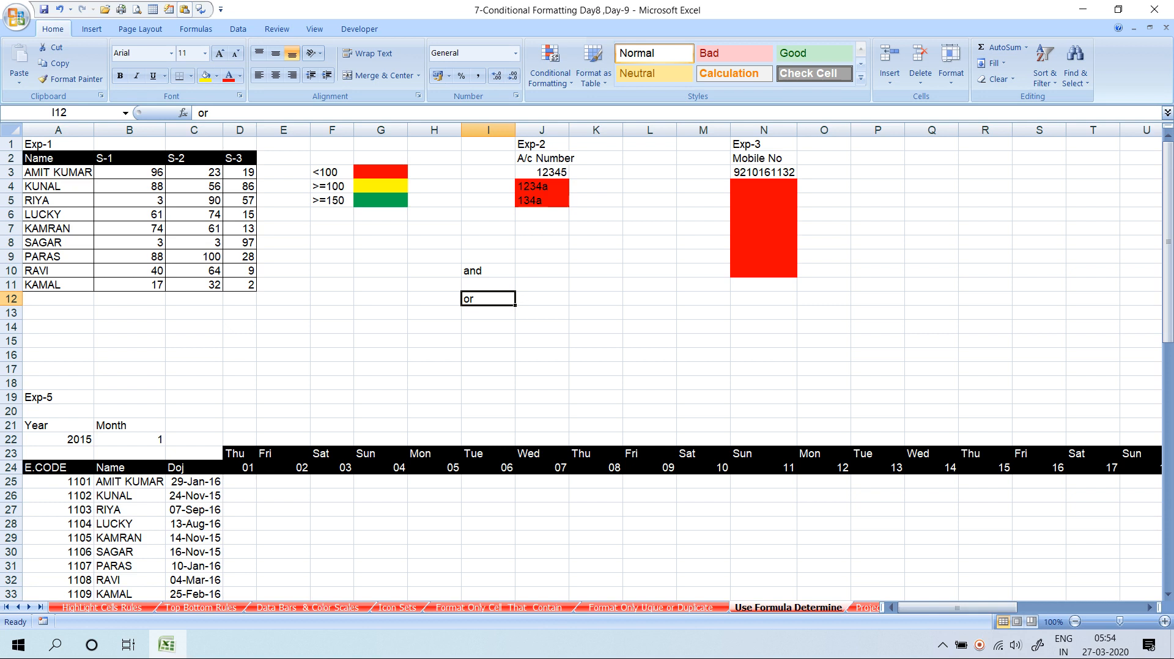
pyautogui.press('Up')
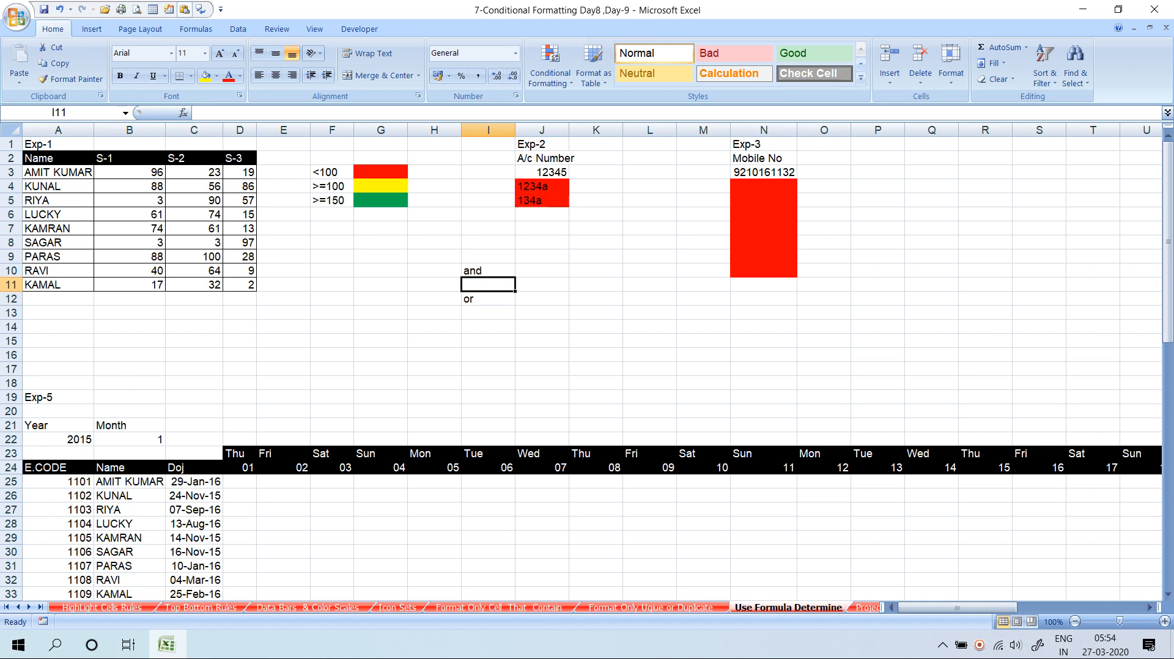
pyautogui.press('Down')
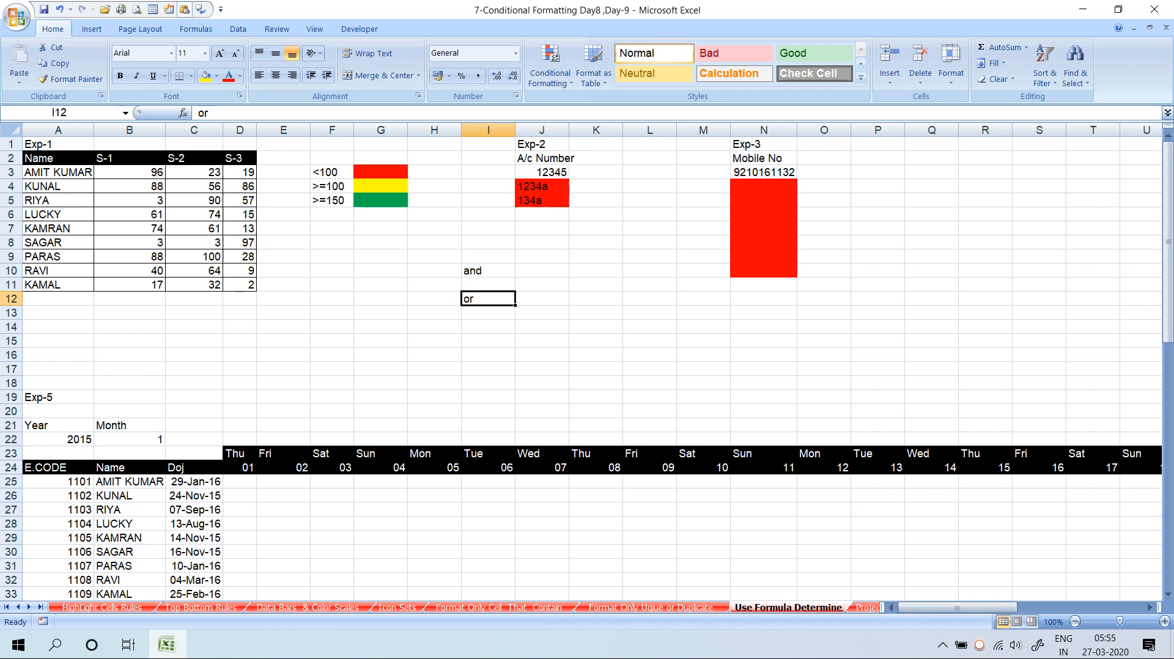
pyautogui.click(764, 172)
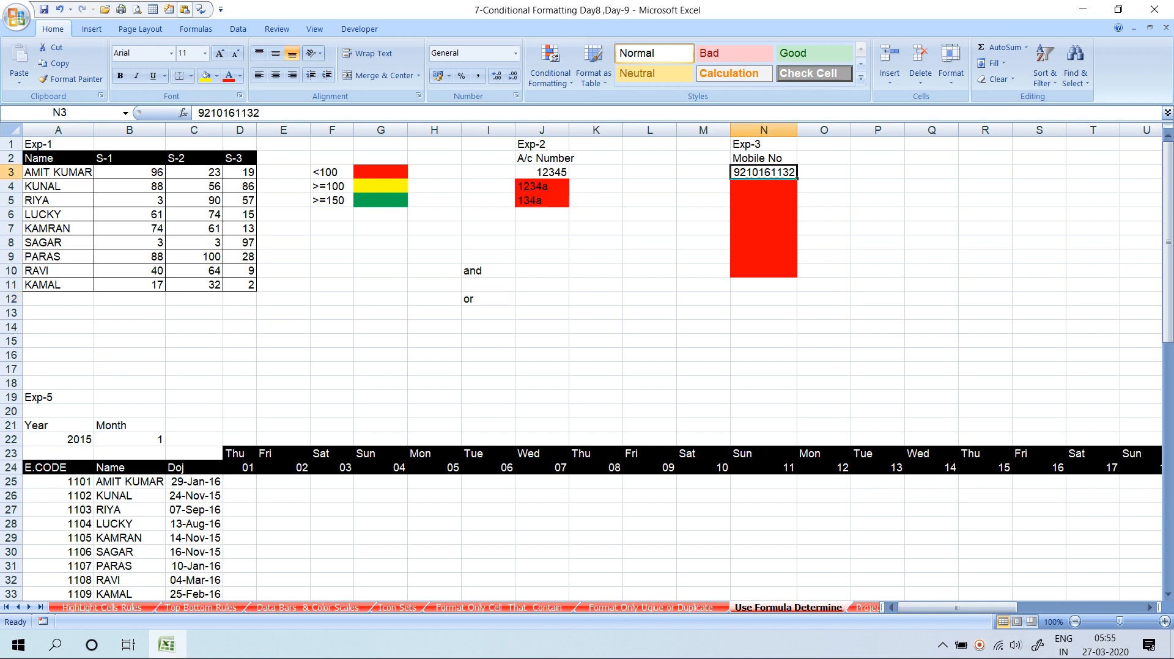
pyautogui.click(550, 67)
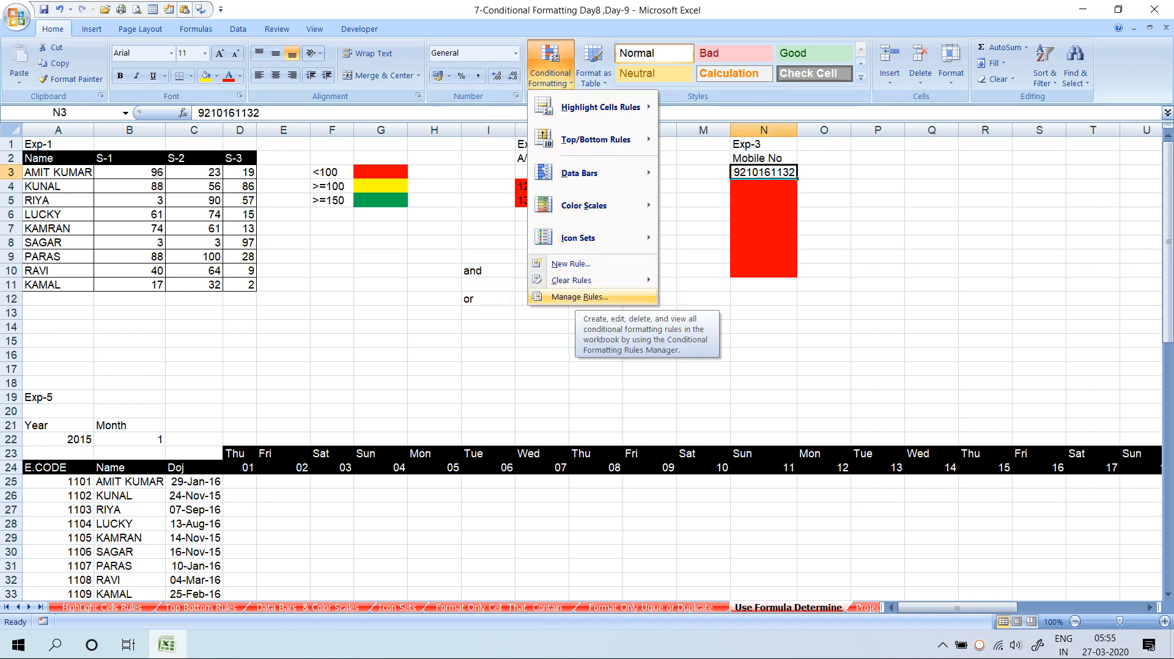
# Edit the N3 rule to =AND(LEN($N3)<>10,LEN($N3)>0) and apply it to N3:N10
pyautogui.click(580, 296)
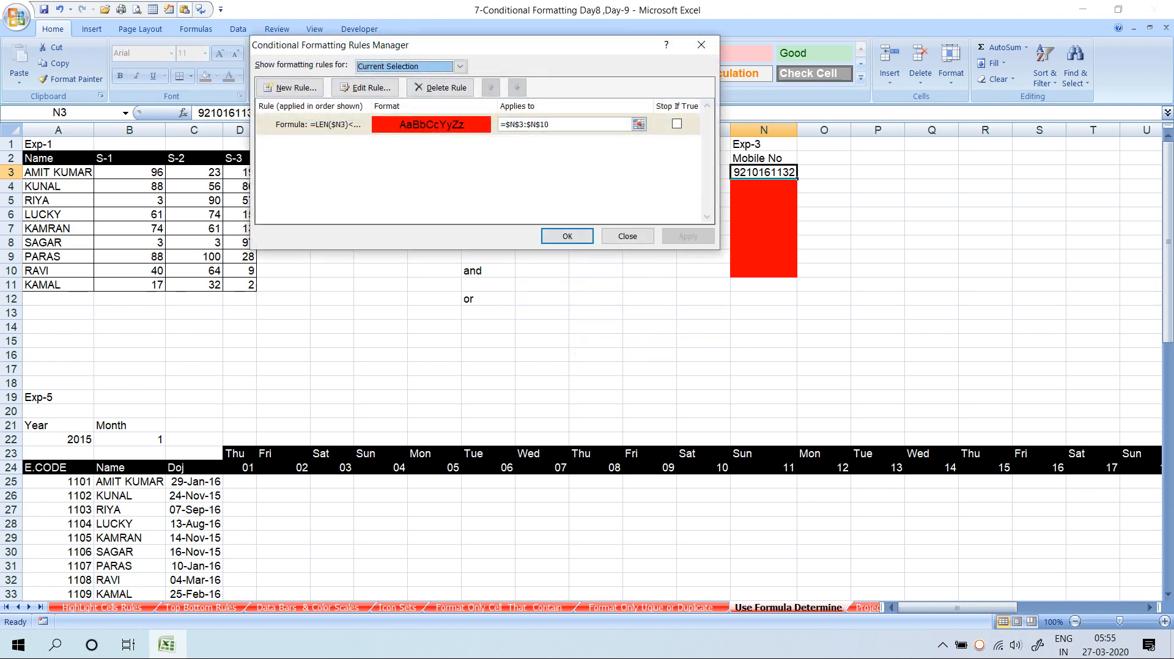
pyautogui.doubleClick(430, 125)
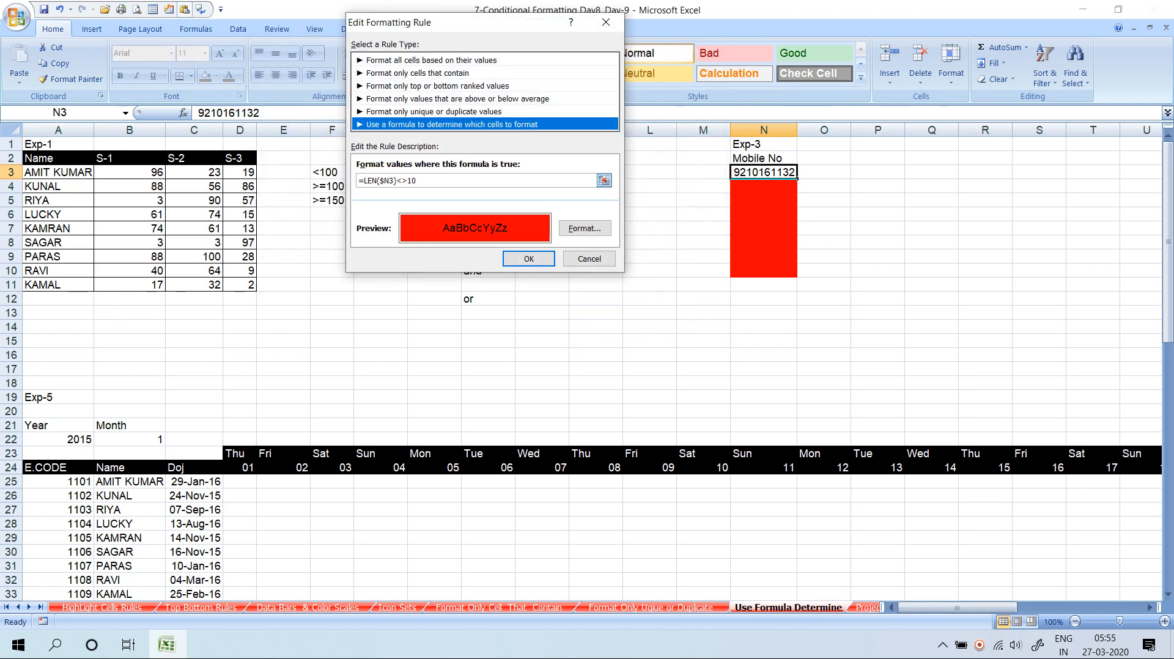
pyautogui.click(361, 181)
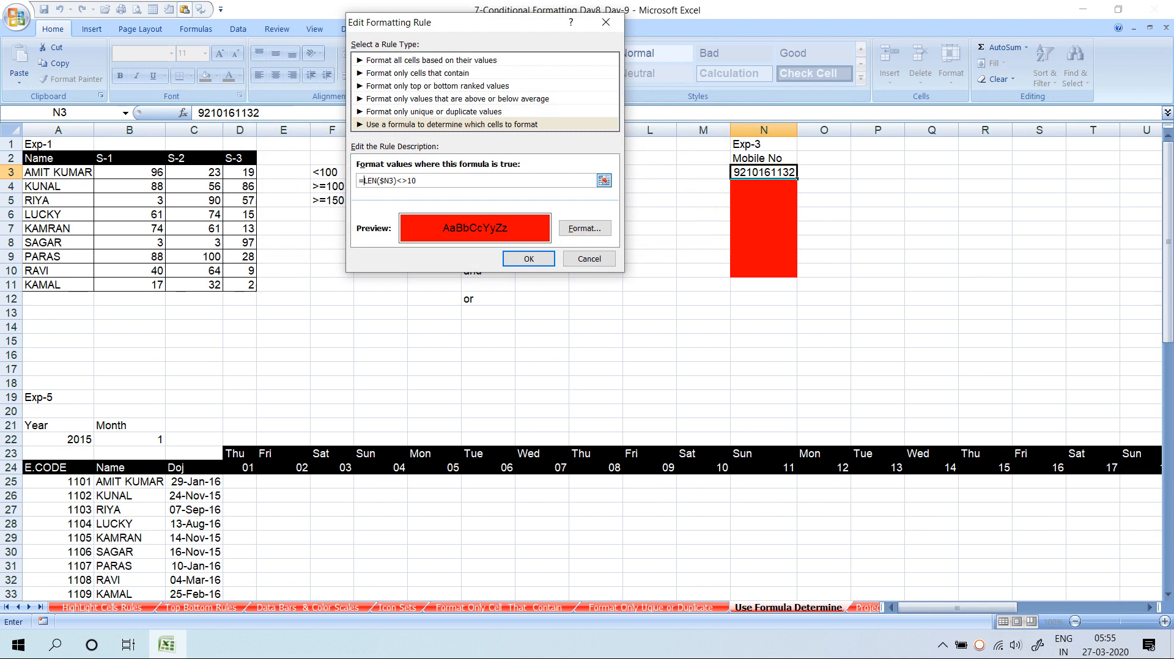
pyautogui.write('and(')
pyautogui.click(433, 181)
pyautogui.write('en(')
pyautogui.click(764, 172)
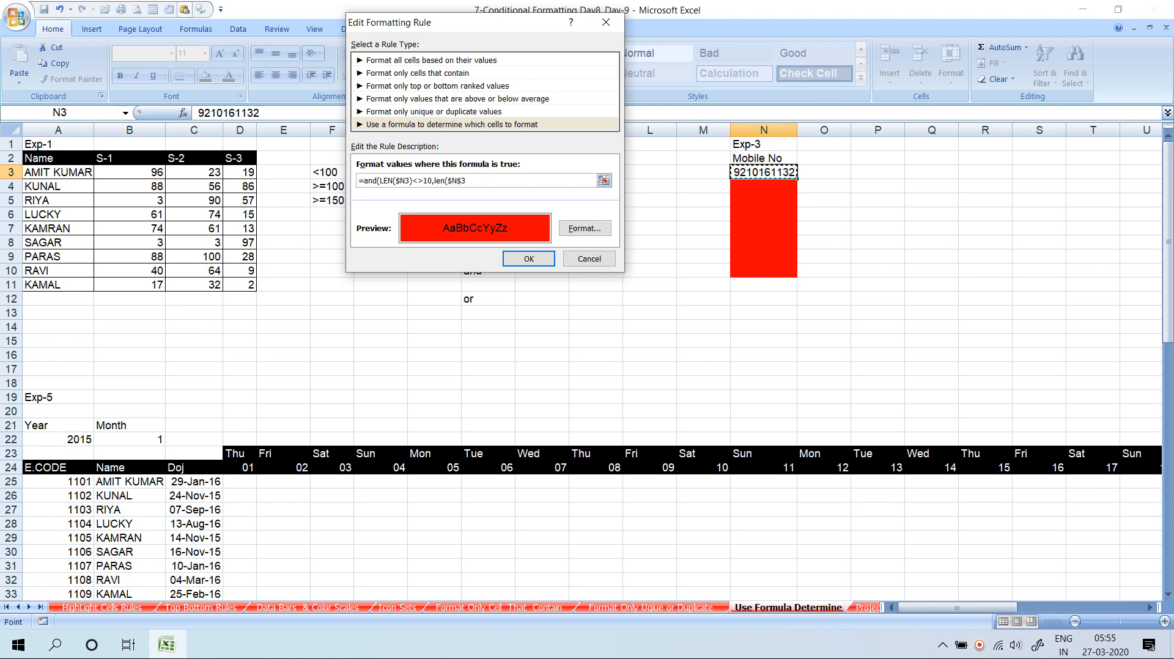
pyautogui.write(')>0')
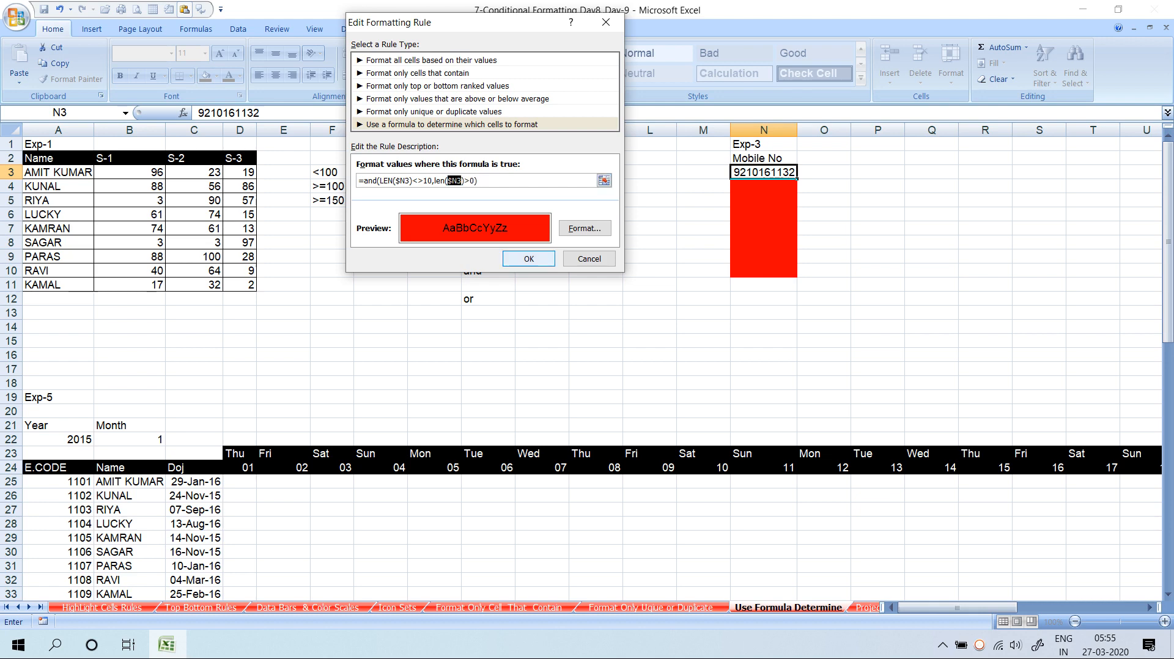
pyautogui.click(529, 259)
pyautogui.click(688, 236)
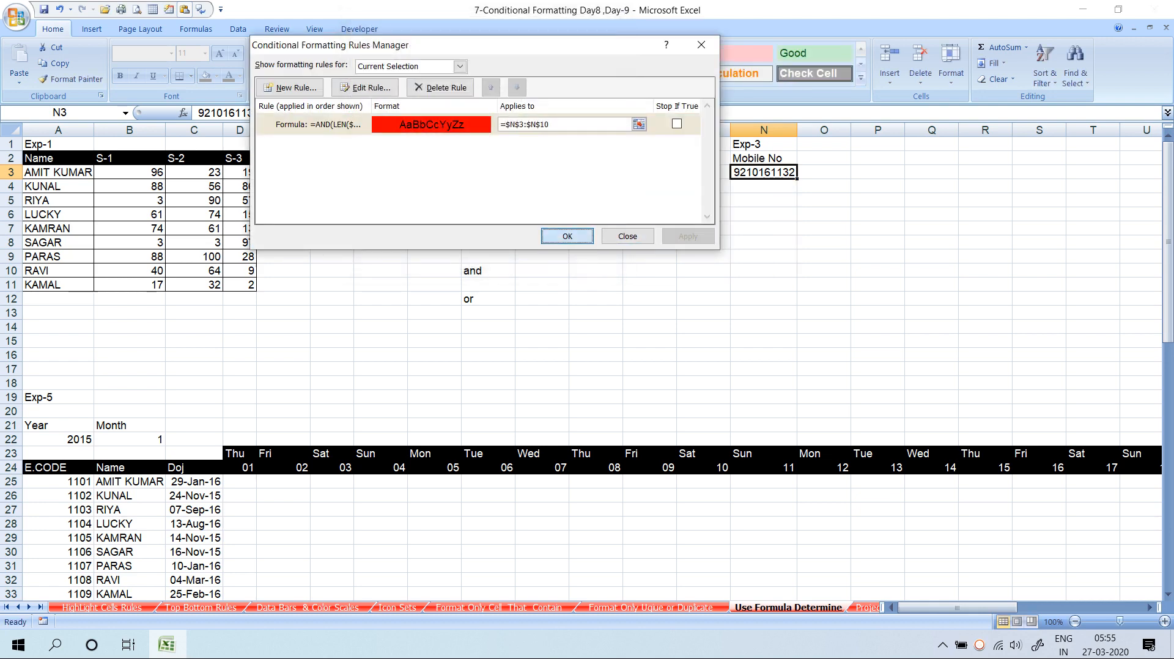
pyautogui.click(567, 236)
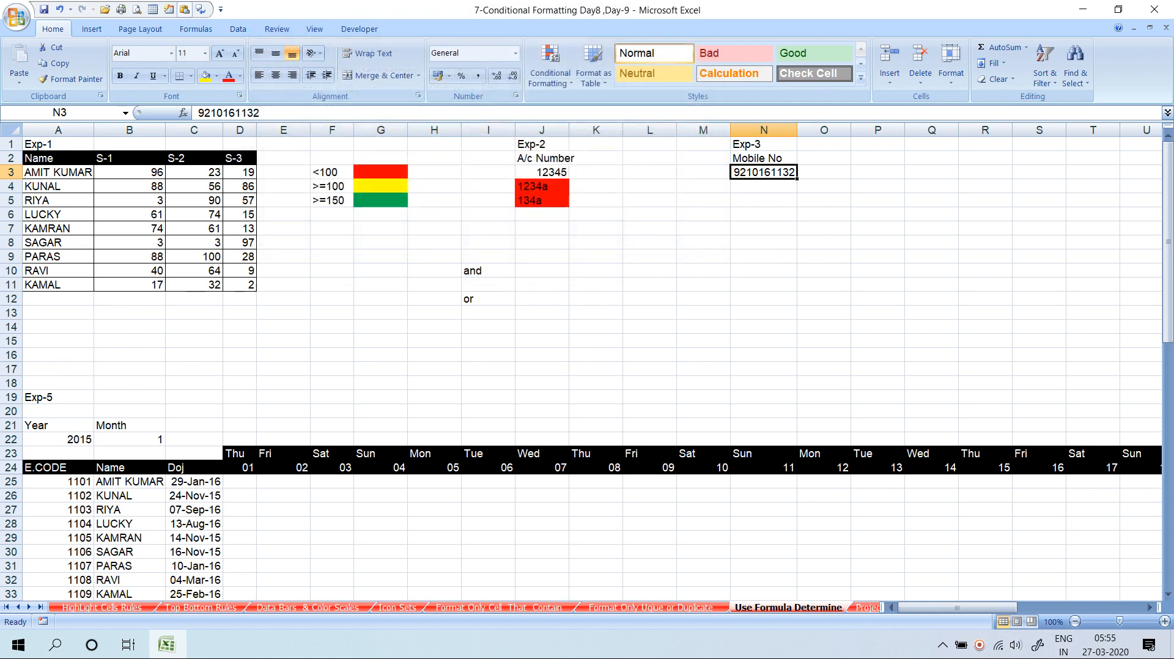
# Enter 9210 in N4 and compare it, now red, with the valid number in N3
pyautogui.click(763, 187)
pyautogui.write('9210')
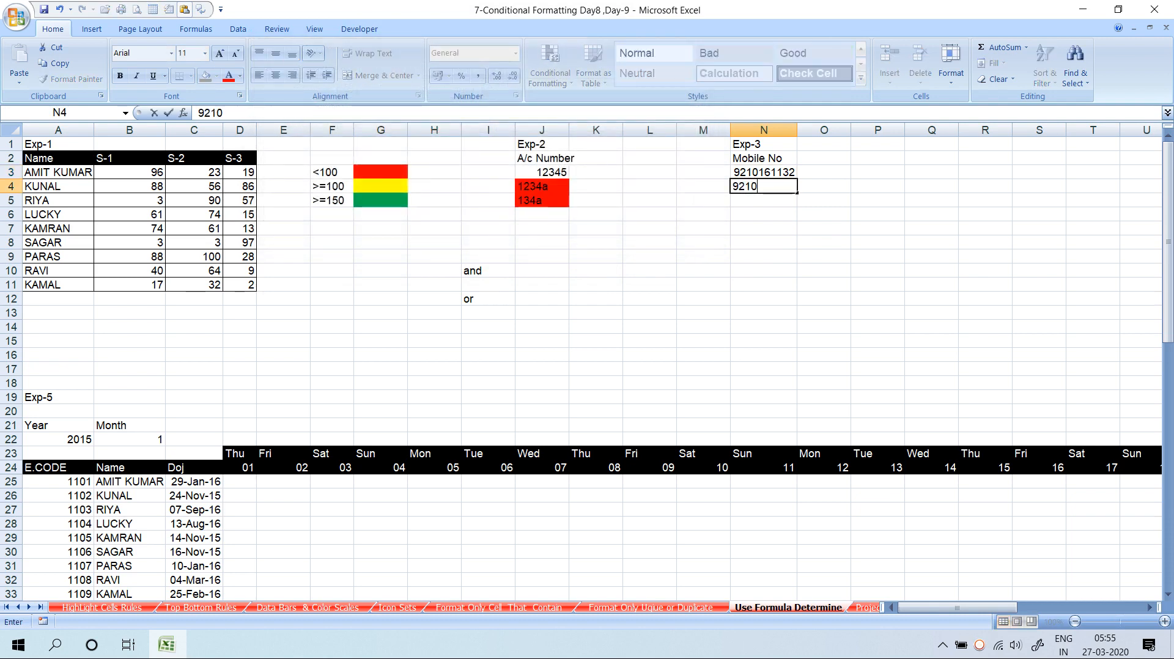
pyautogui.press('Return')
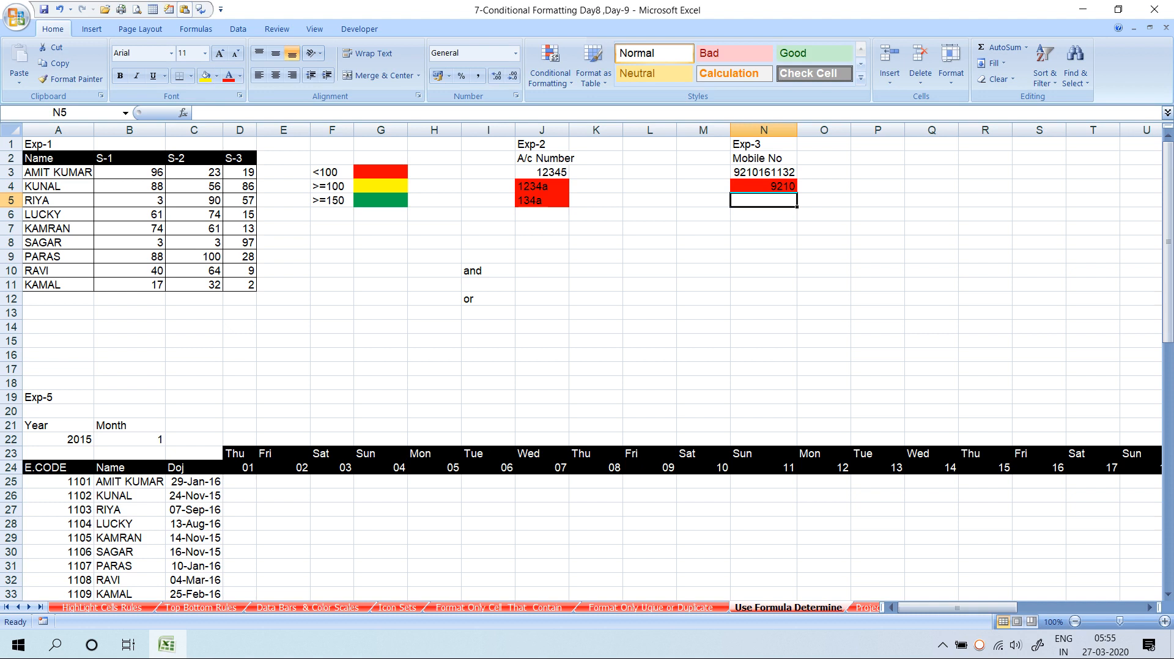
pyautogui.press('Up')
pyautogui.press('Up')
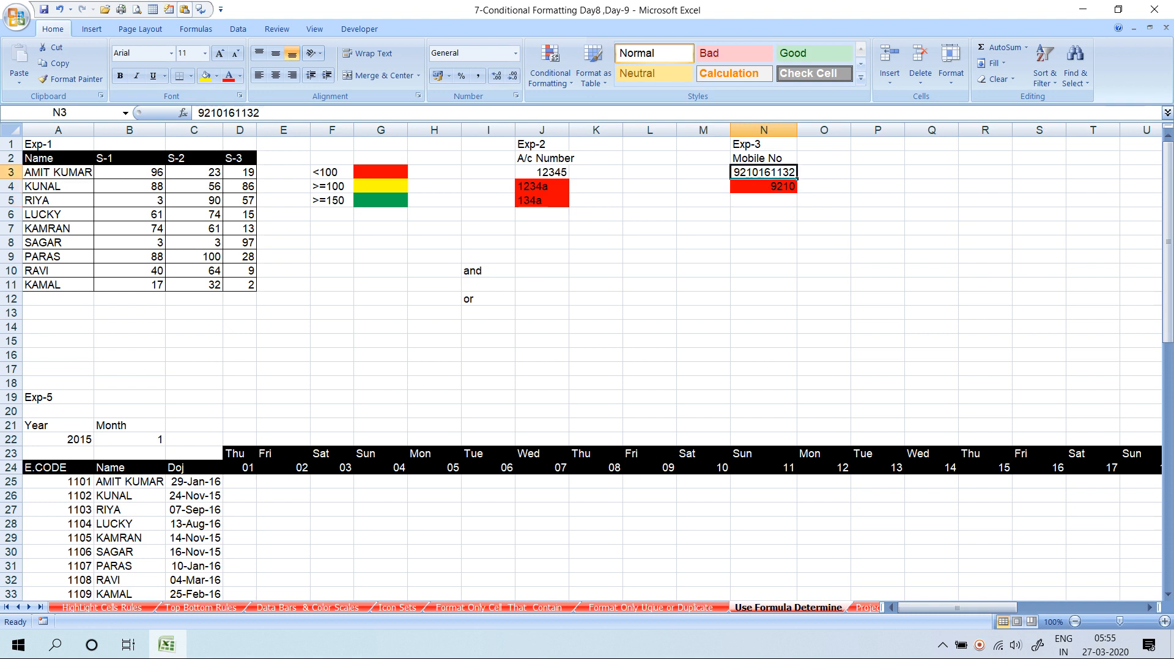
pyautogui.press('Down')
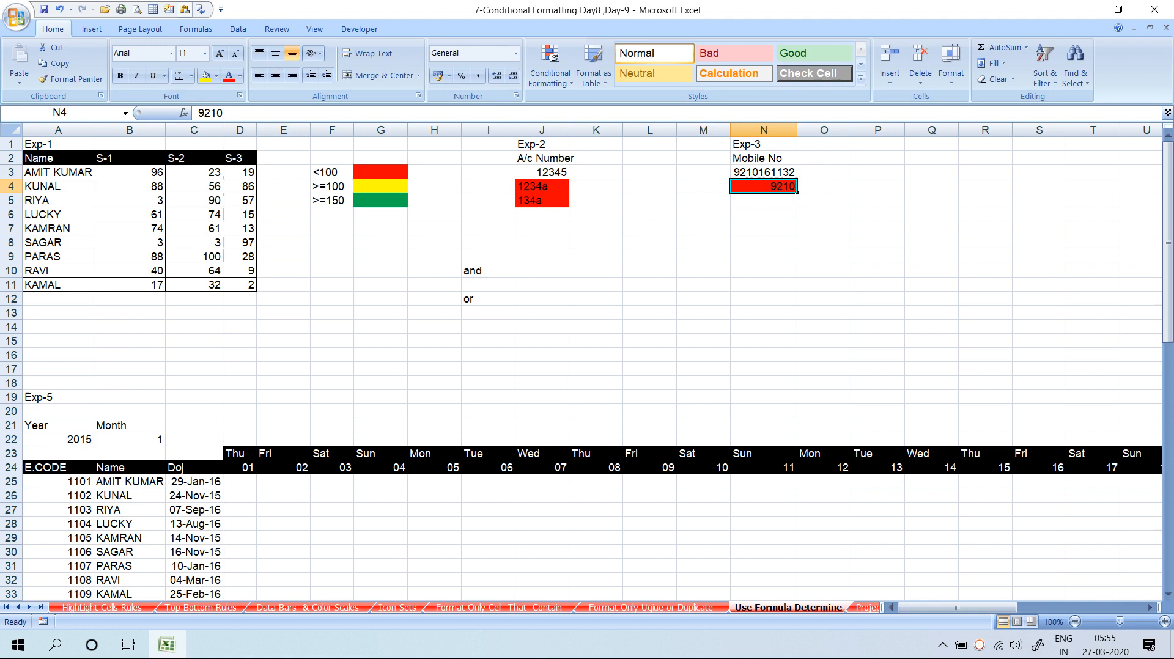
pyautogui.press('Right')
pyautogui.press('Right')
pyautogui.press('Right')
pyautogui.press('Right')
pyautogui.press('Right')
pyautogui.press('Right')
pyautogui.press('Right')
pyautogui.press('Right')
pyautogui.press('Right')
pyautogui.press('Right')
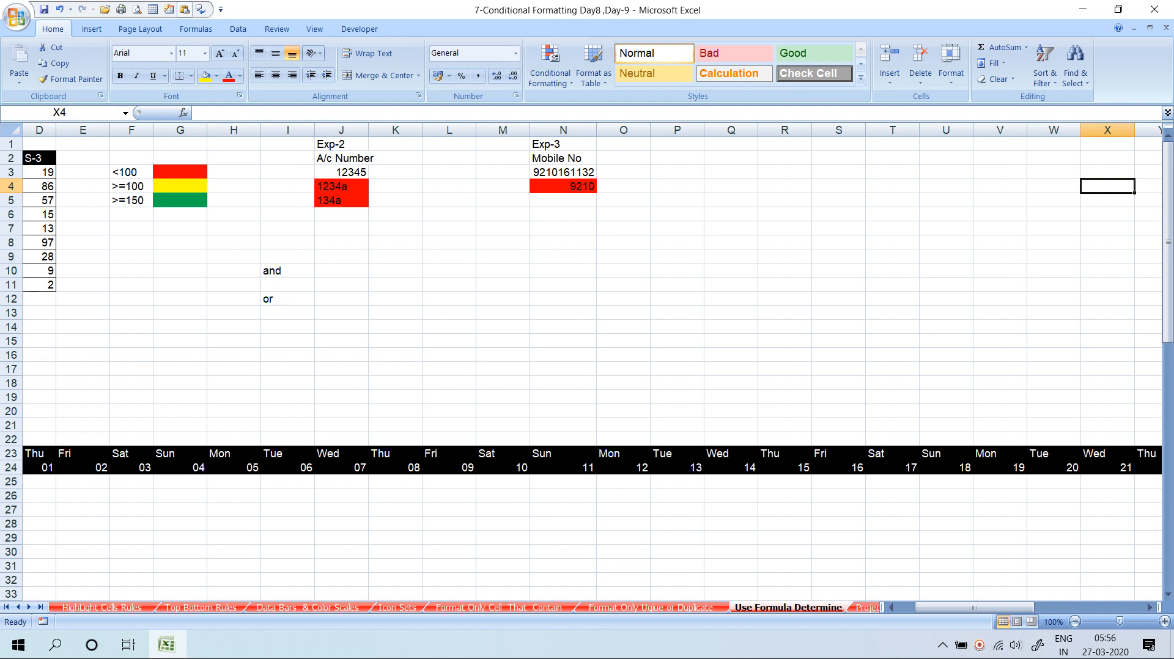
pyautogui.click(563, 172)
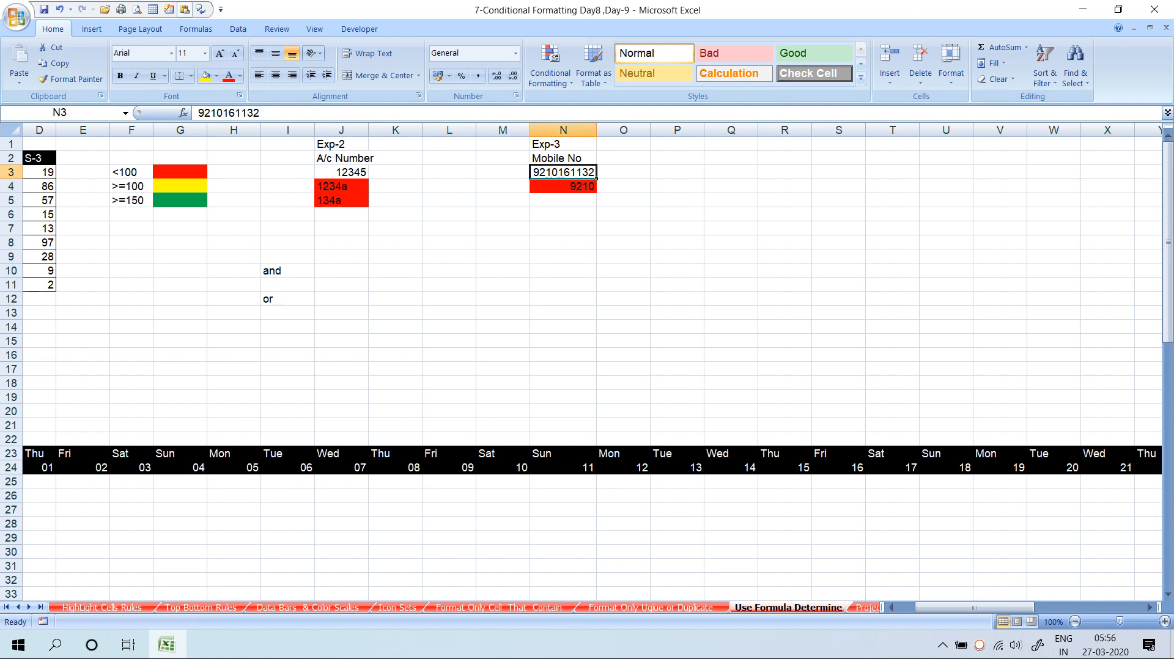
pyautogui.click(550, 68)
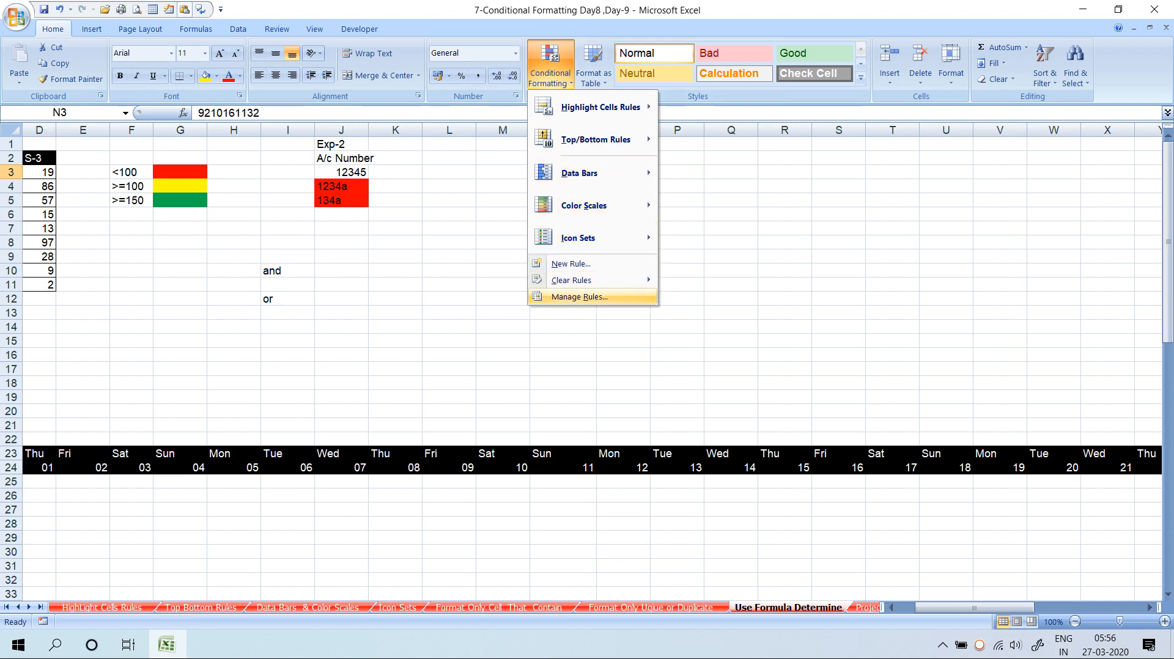
pyautogui.click(579, 296)
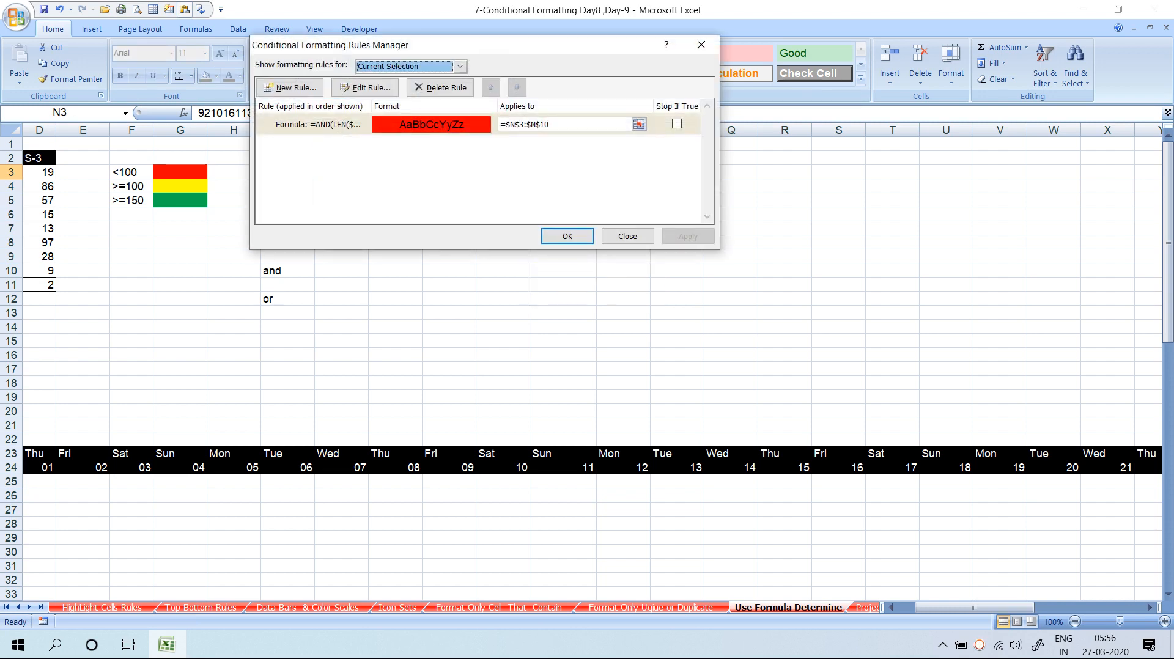
pyautogui.doubleClick(334, 124)
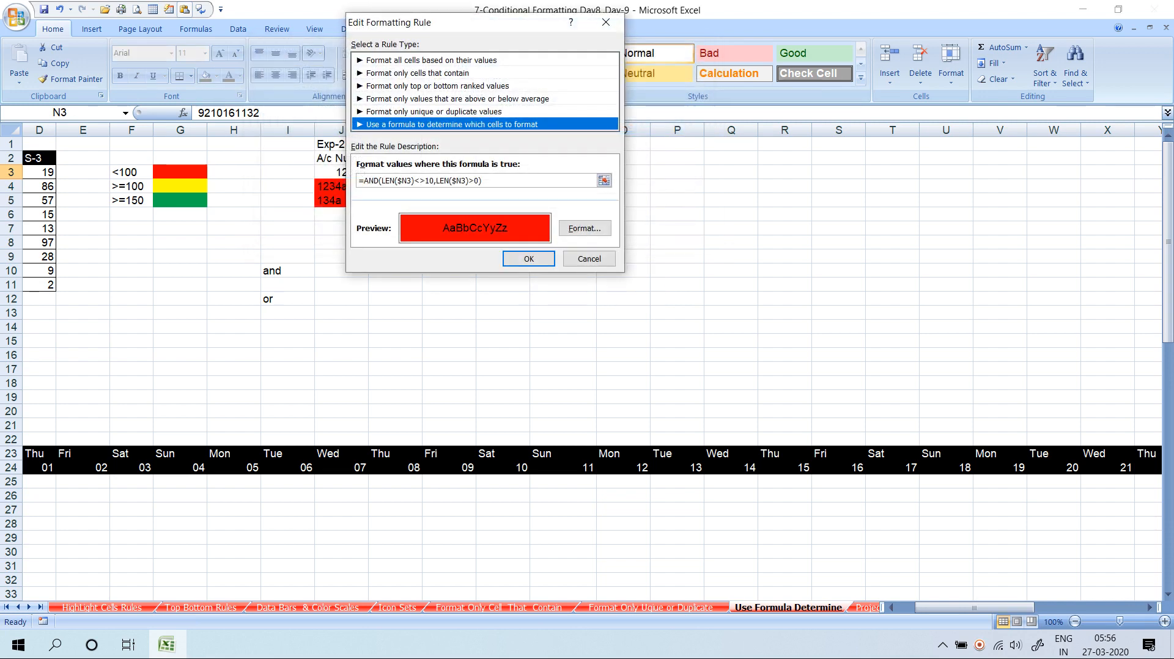
pyautogui.press('Escape')
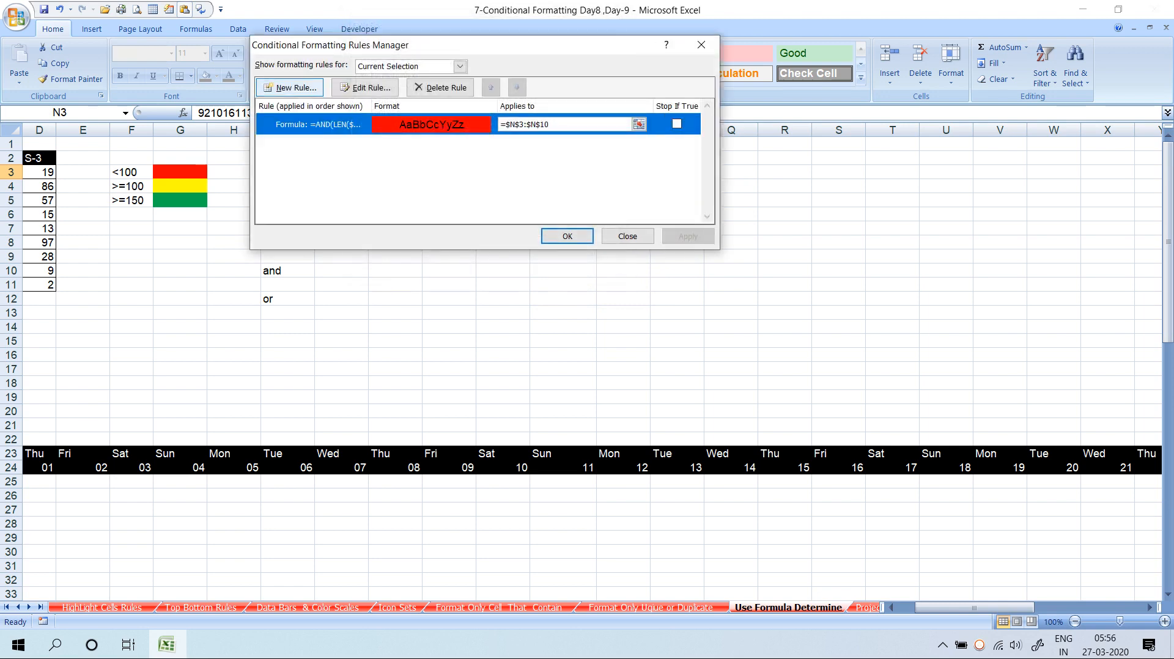
pyautogui.click(290, 87)
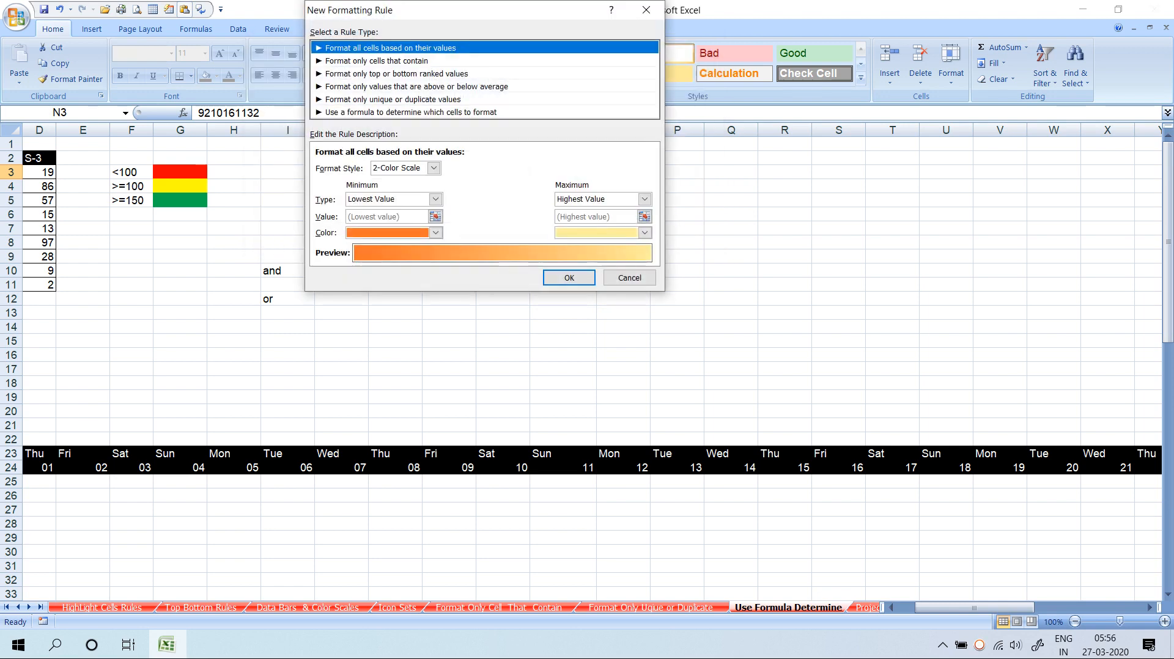
pyautogui.press('Escape')
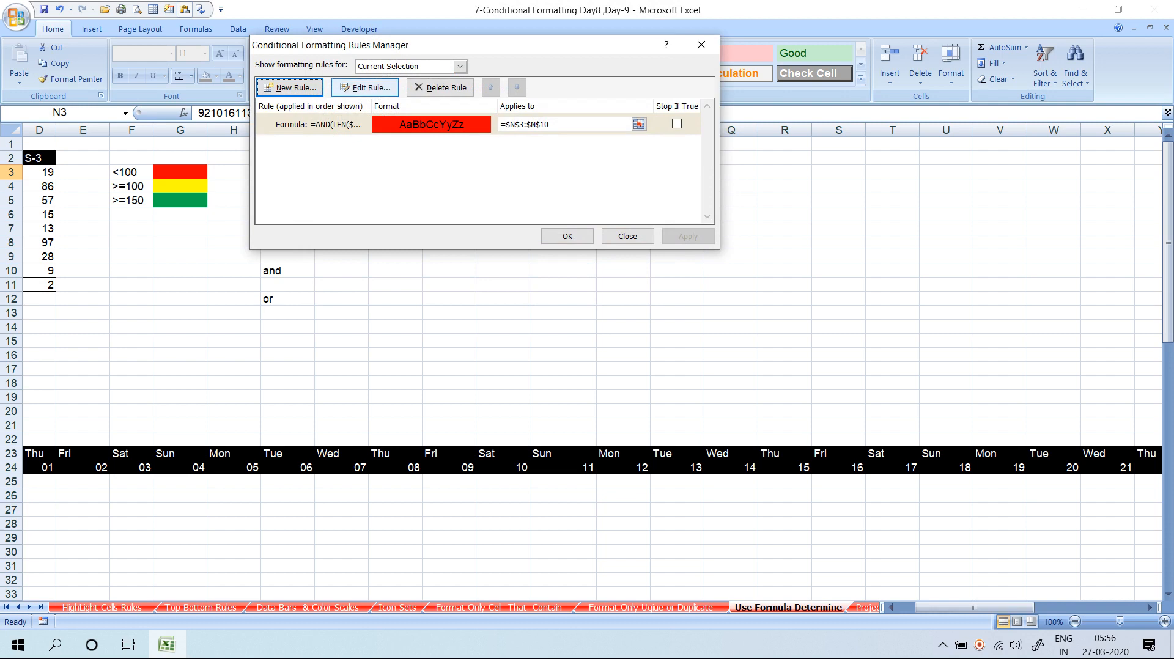
pyautogui.click(365, 88)
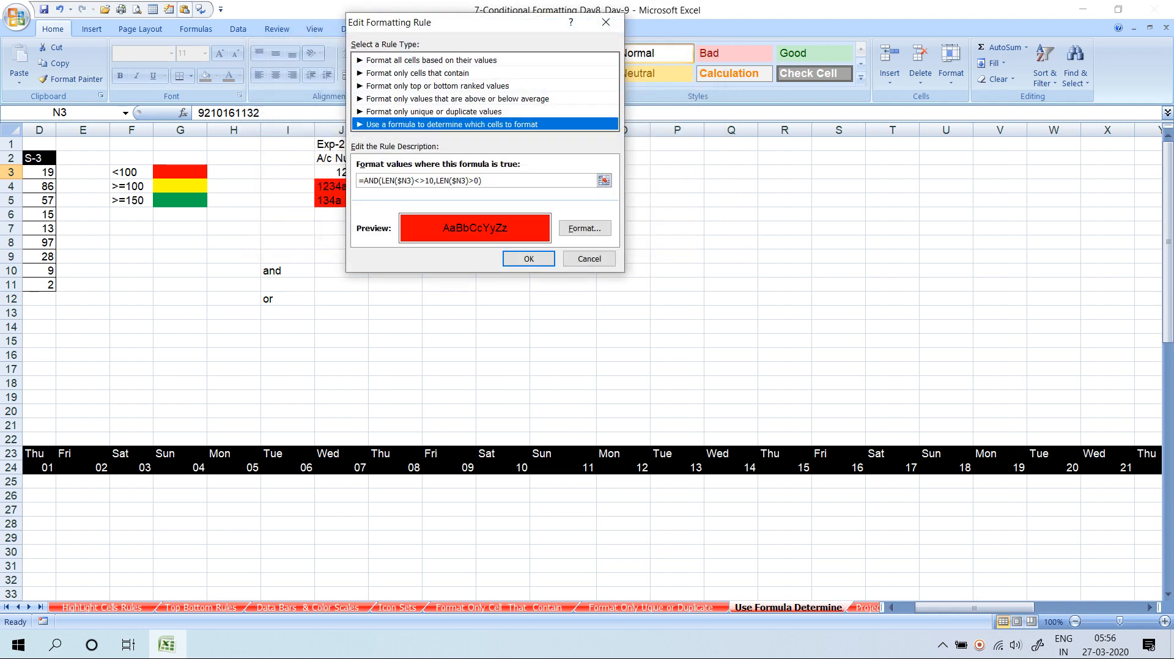
pyautogui.press('Escape')
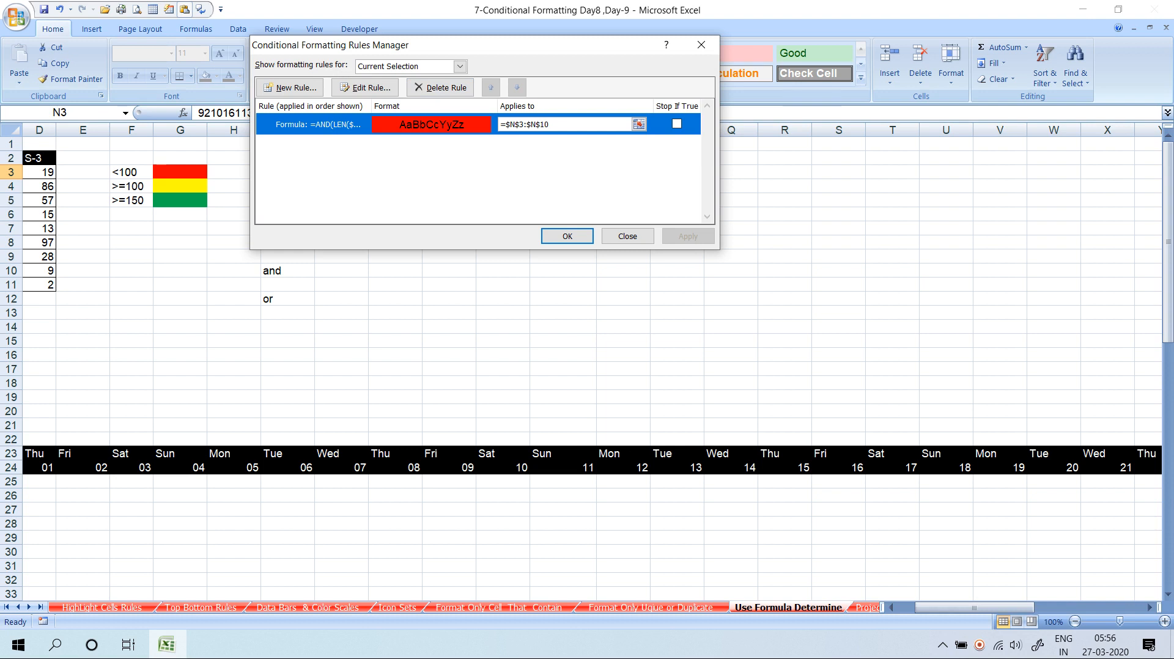
pyautogui.click(460, 66)
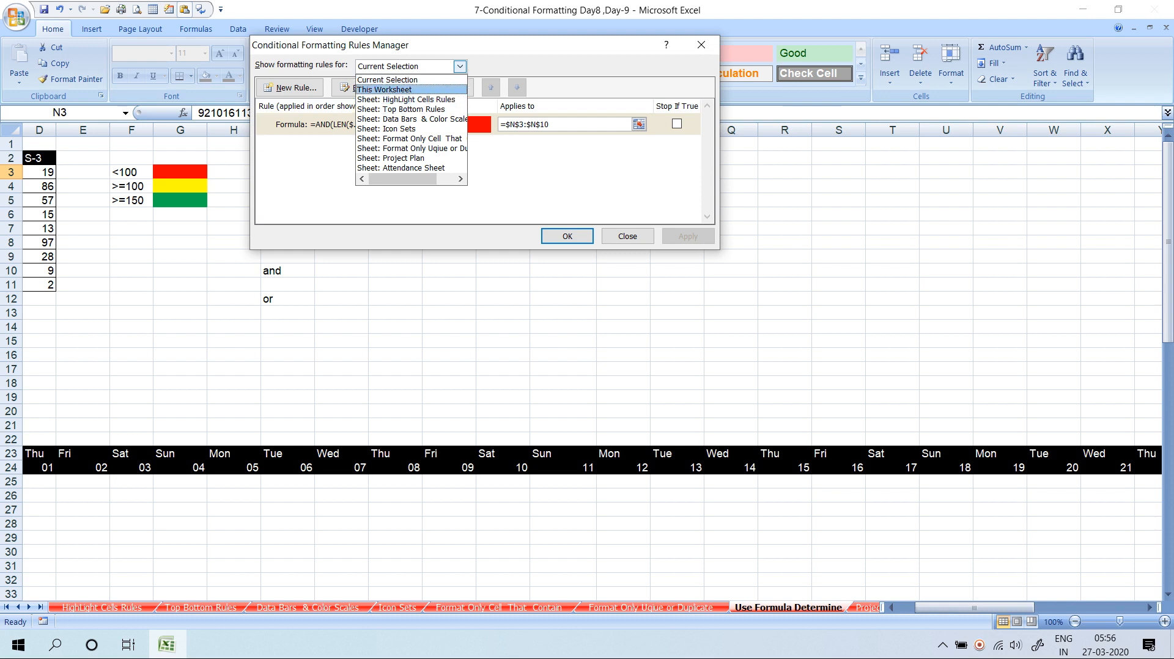
pyautogui.click(428, 90)
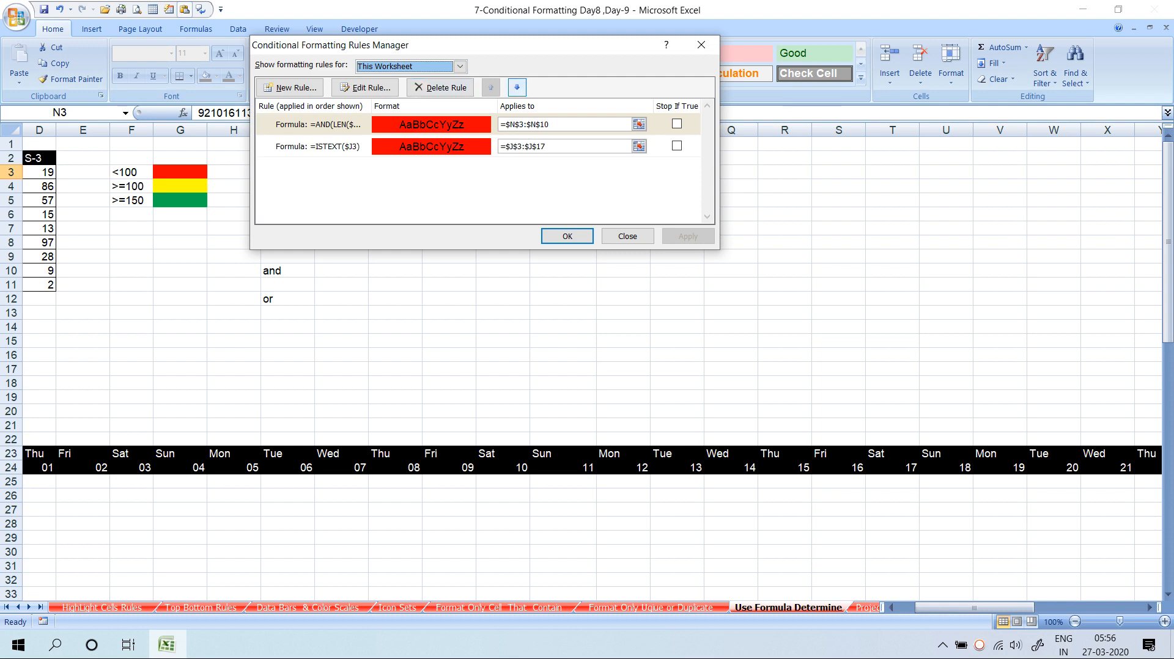
pyautogui.click(517, 87)
pyautogui.click(490, 87)
pyautogui.click(516, 87)
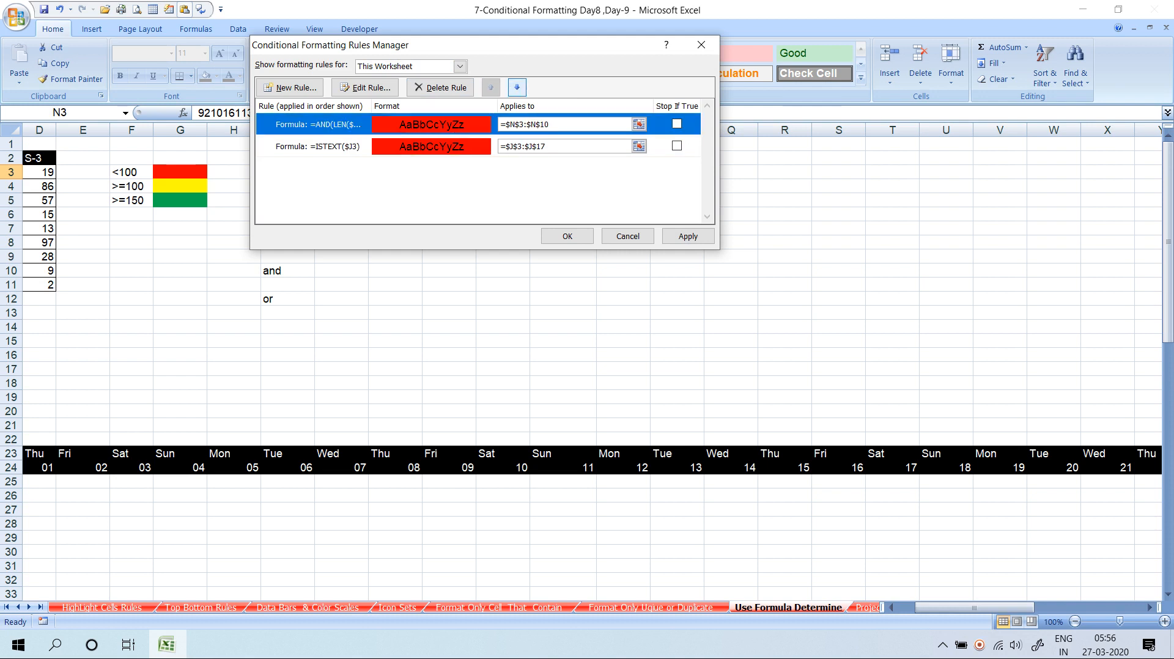
pyautogui.click(491, 87)
pyautogui.click(517, 87)
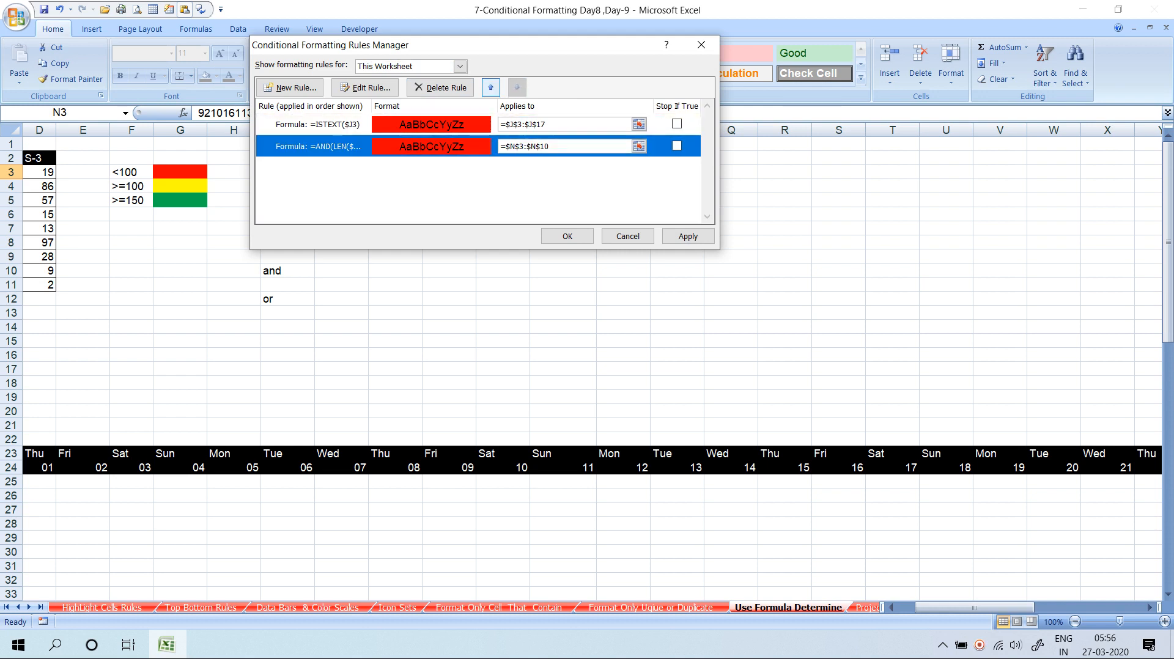
pyautogui.click(490, 87)
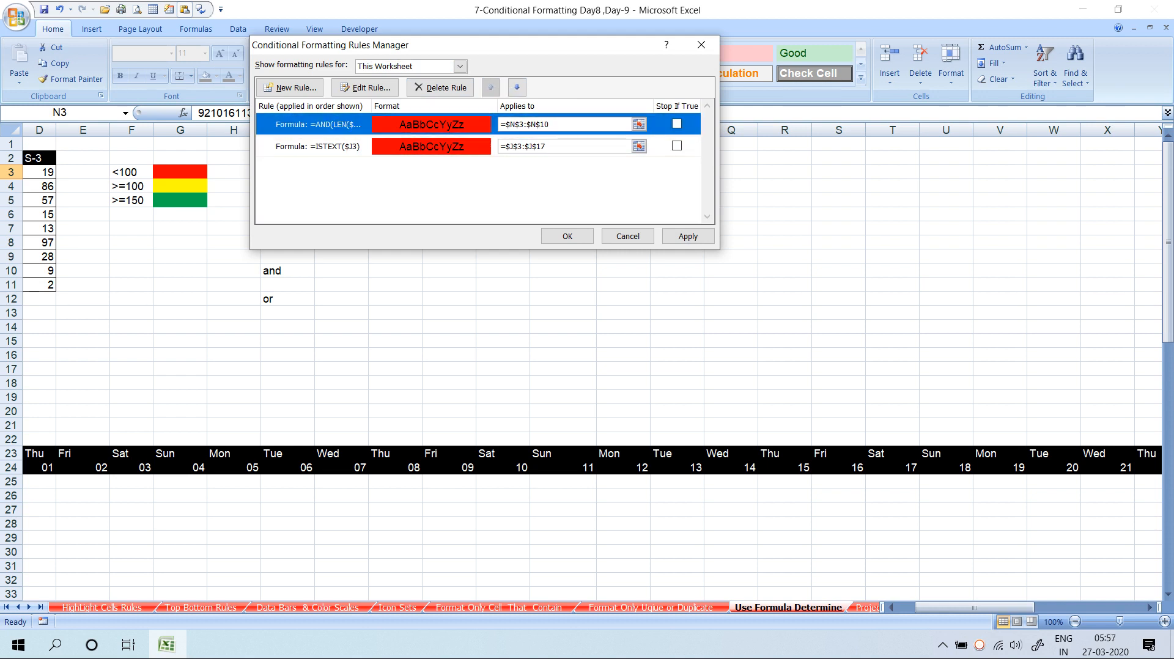
pyautogui.click(628, 236)
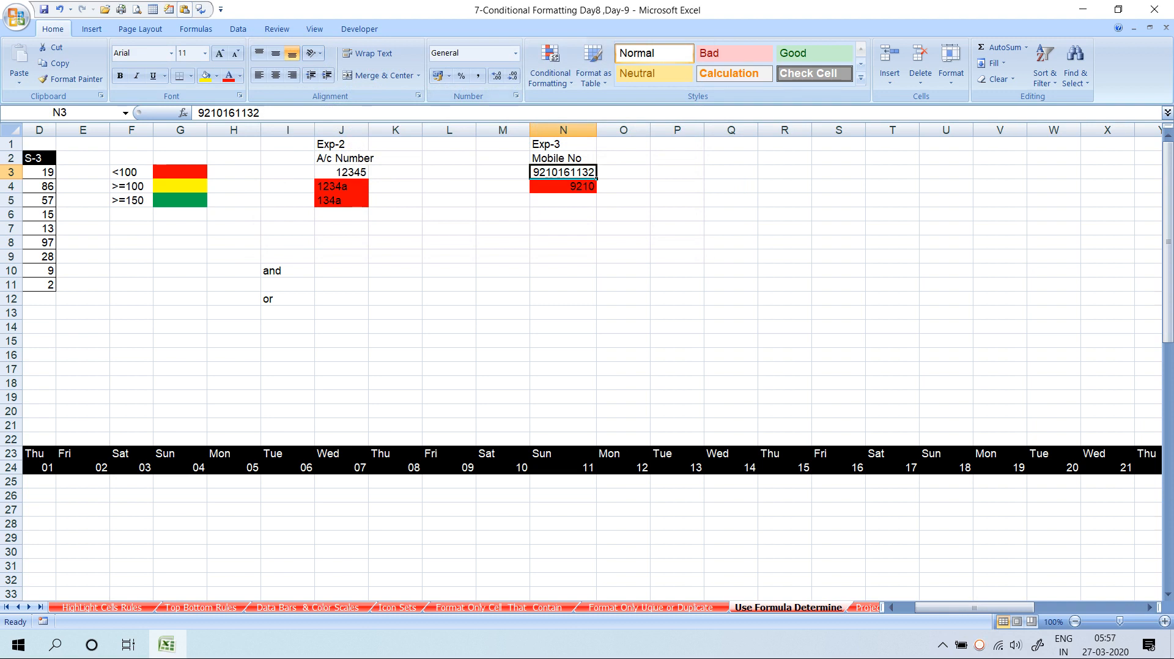
# Back out of Clear Rules without clearing anything, then switch to the Project Plan sheet
pyautogui.click(550, 72)
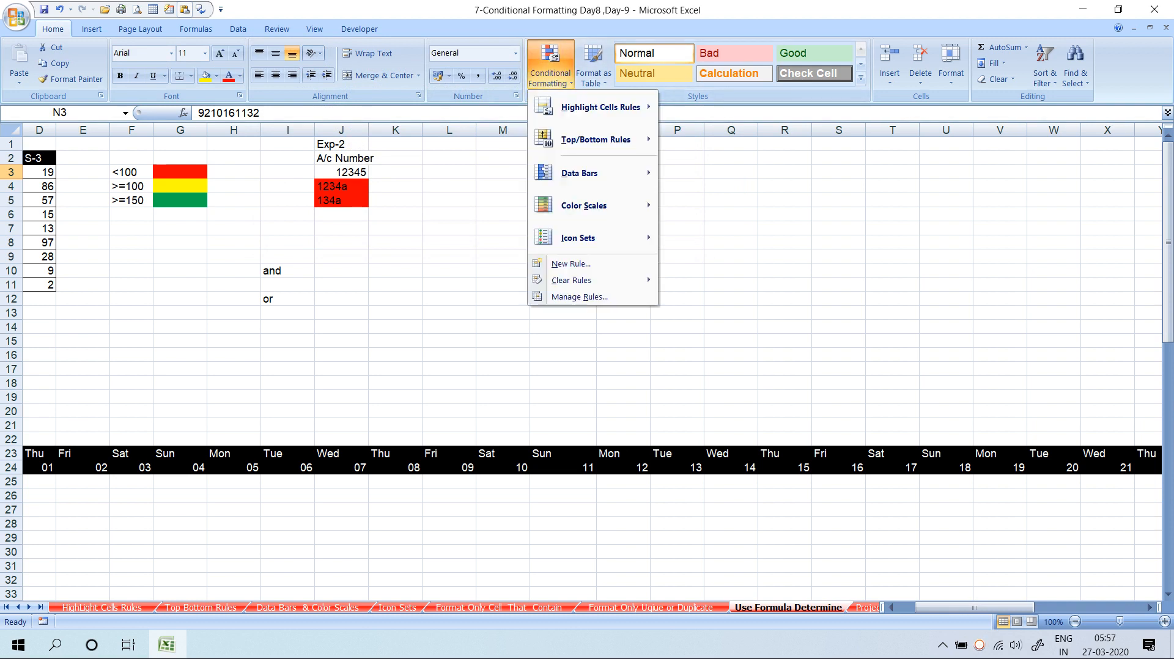
pyautogui.moveTo(571, 280)
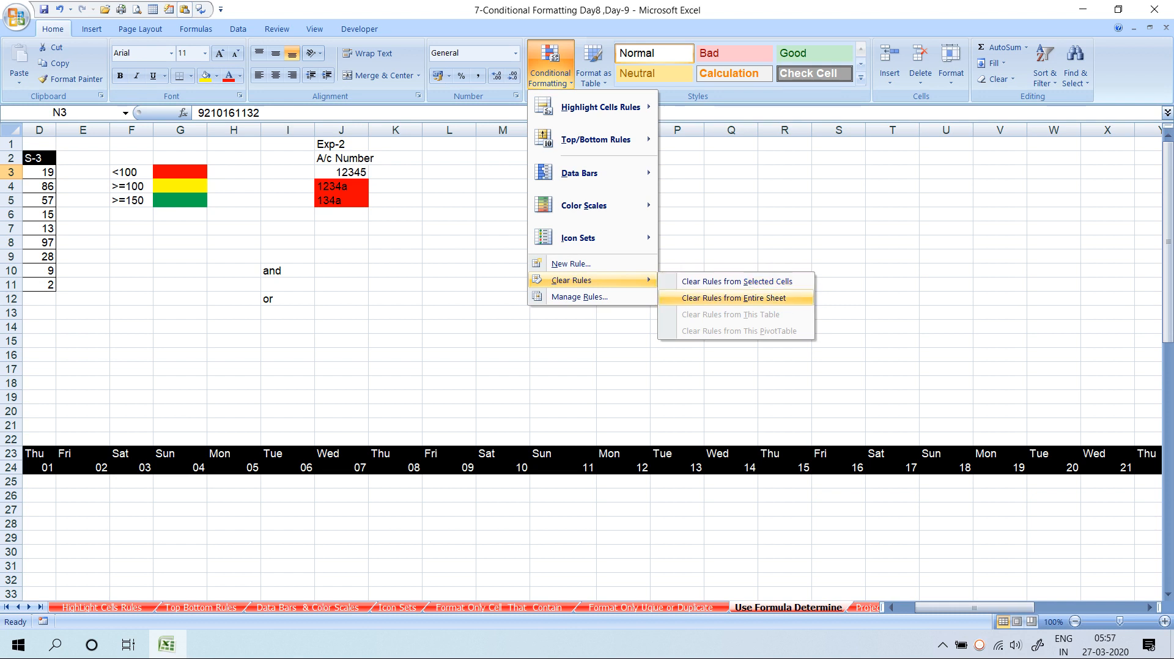
pyautogui.press('Escape')
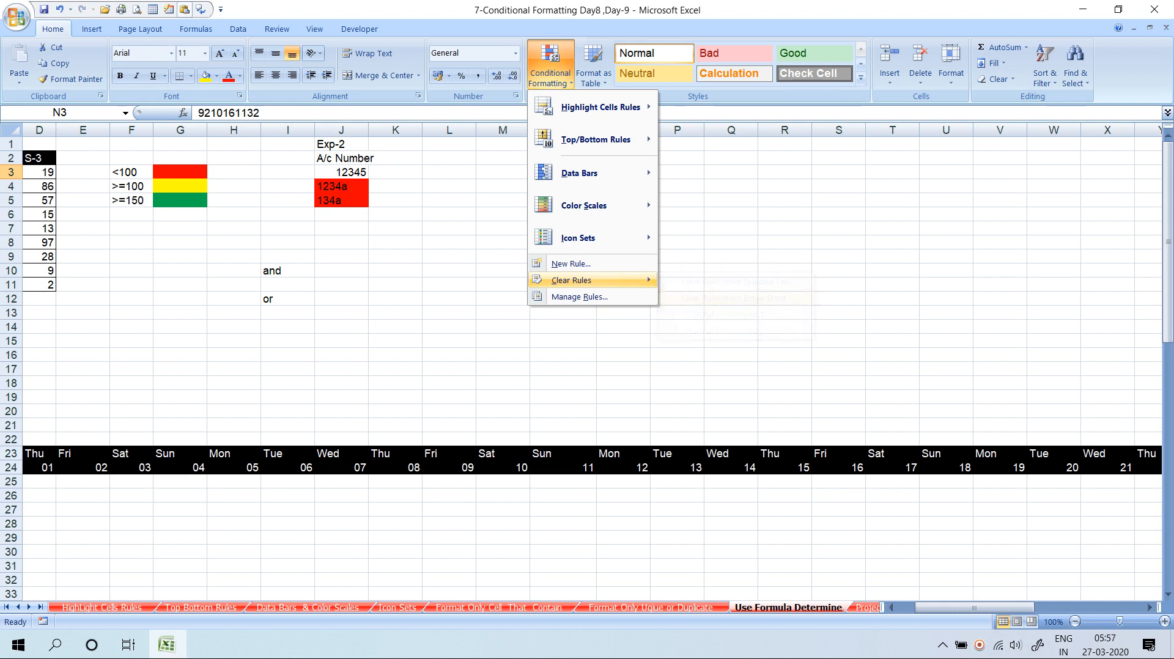
pyautogui.press('Escape')
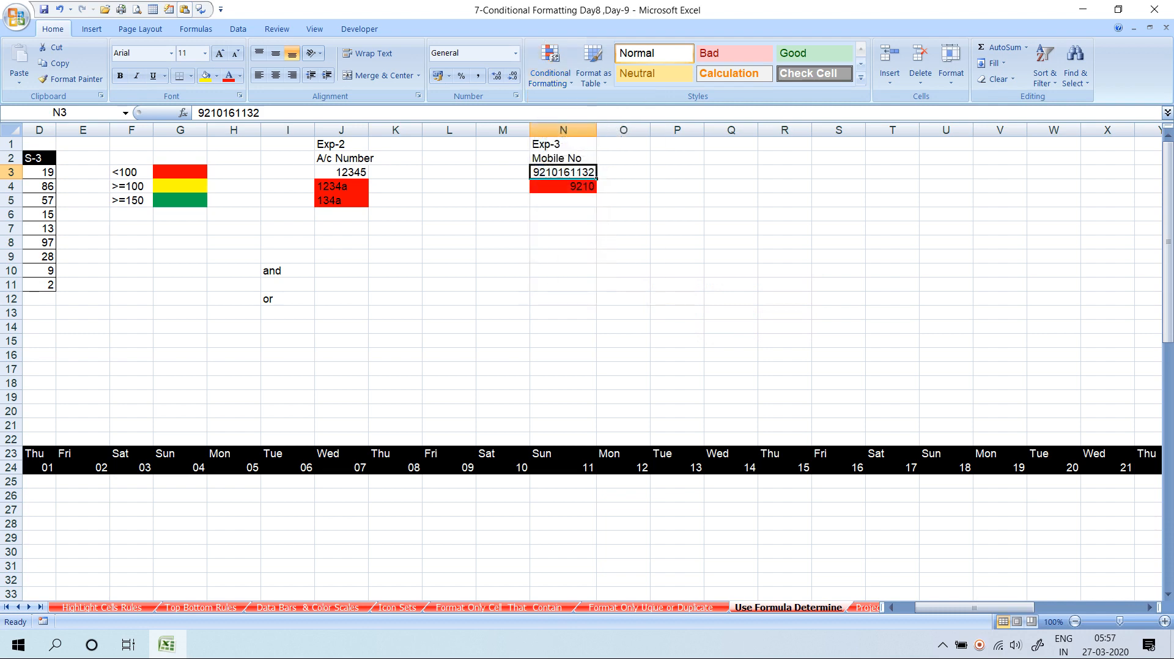
pyautogui.hotkey('ctrl', 'pagedown')
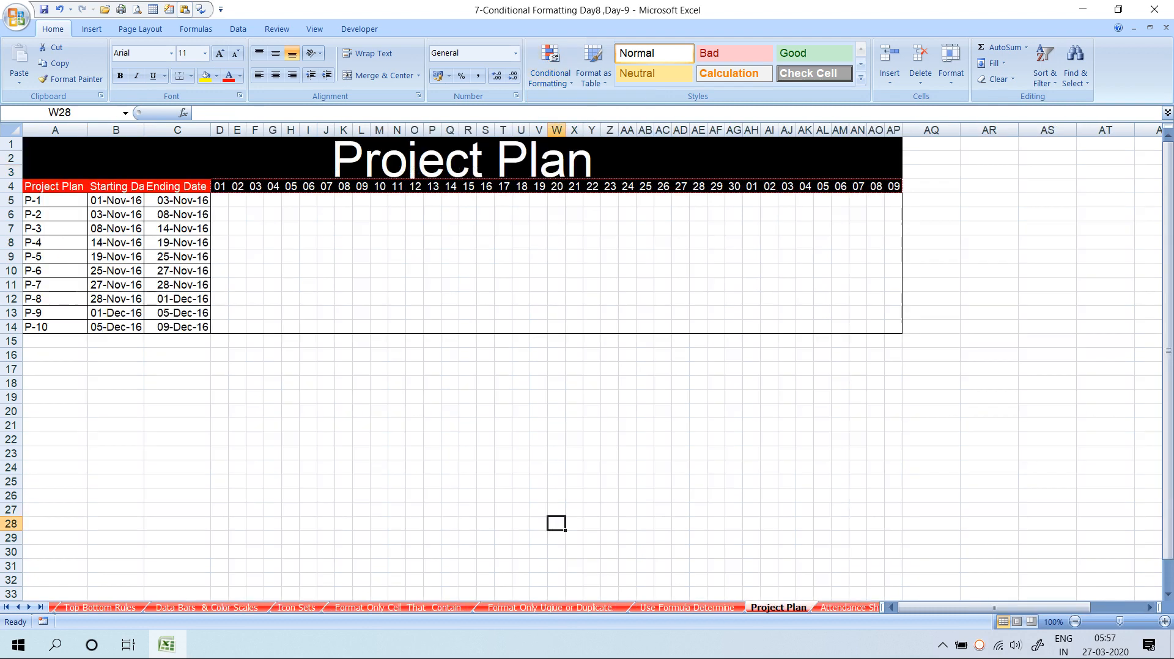
# Switch from Project Plan to the blank Attendance Sheet with Ctrl+PageDown
pyautogui.hotkey('ctrl', 'pagedown')
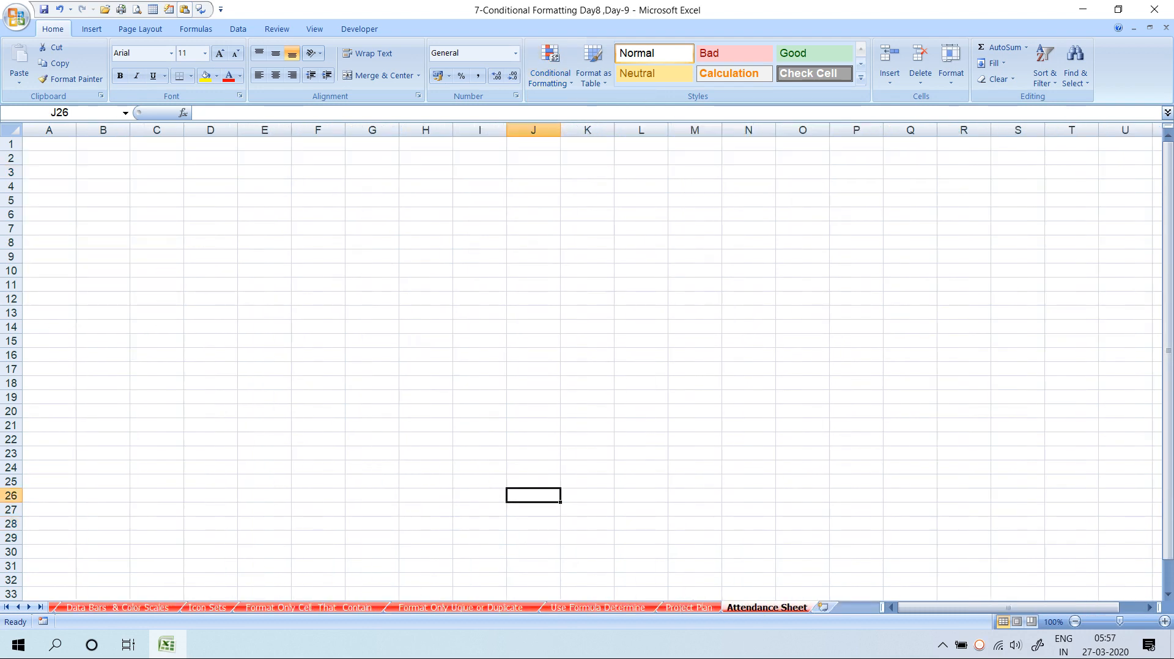
pyautogui.click(692, 596)
pyautogui.click(690, 607)
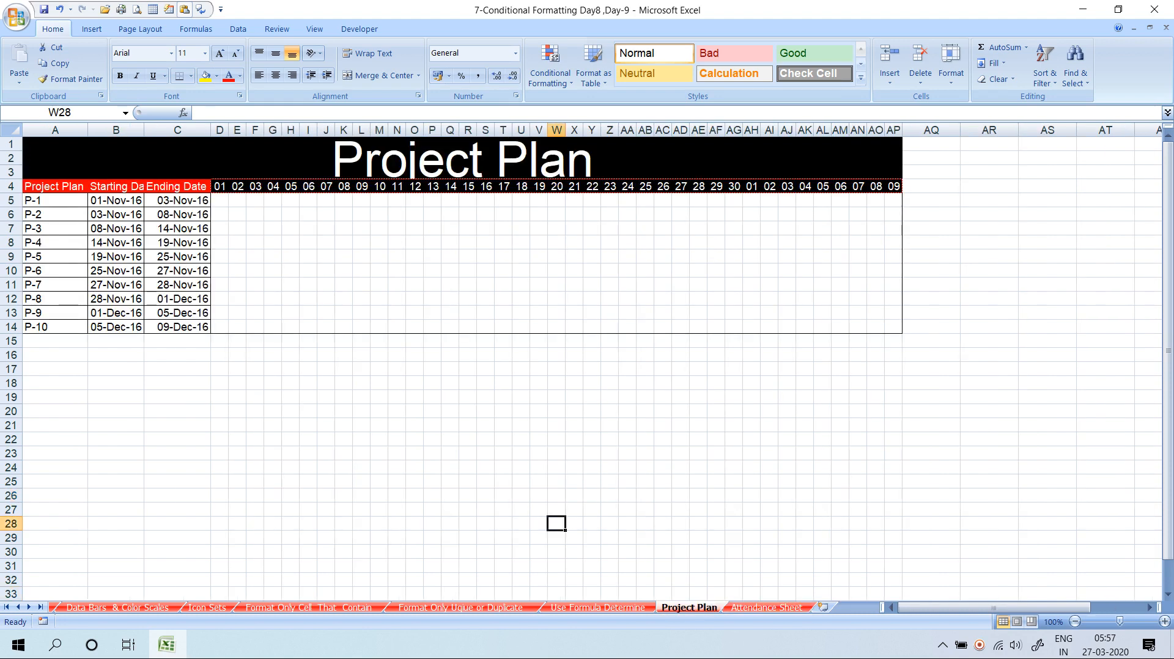
pyautogui.hotkey('ctrl', 'pagedown')
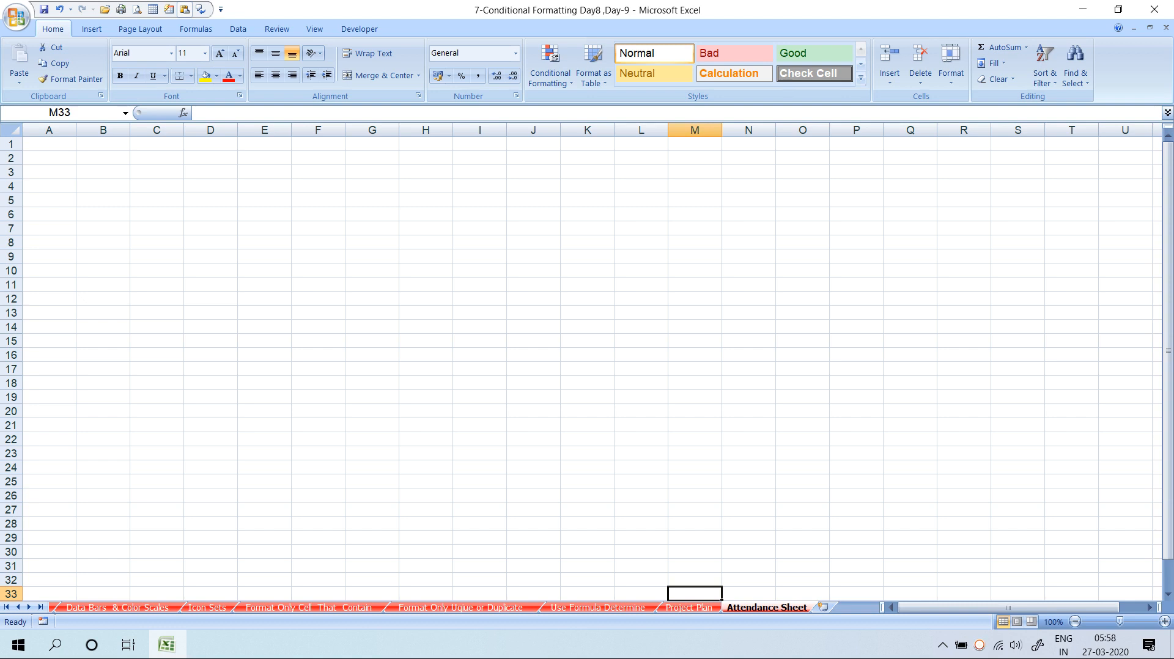
# Label B6 'Month' and C6 'Year'
pyautogui.click(103, 200)
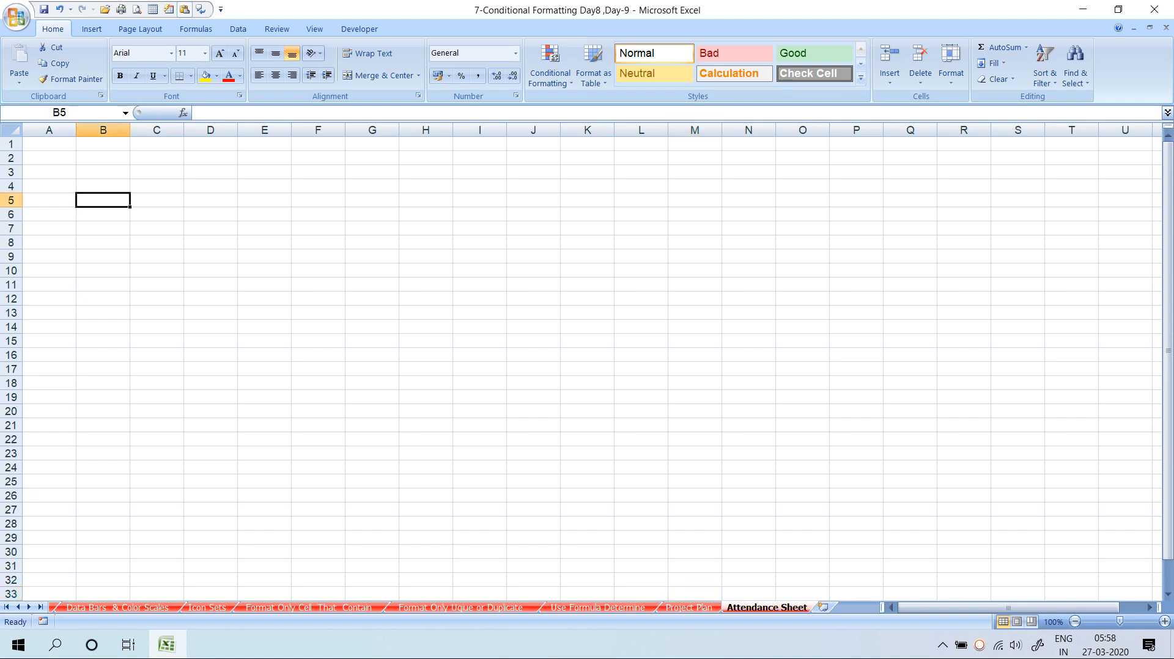
pyautogui.click(103, 214)
pyautogui.write('Month')
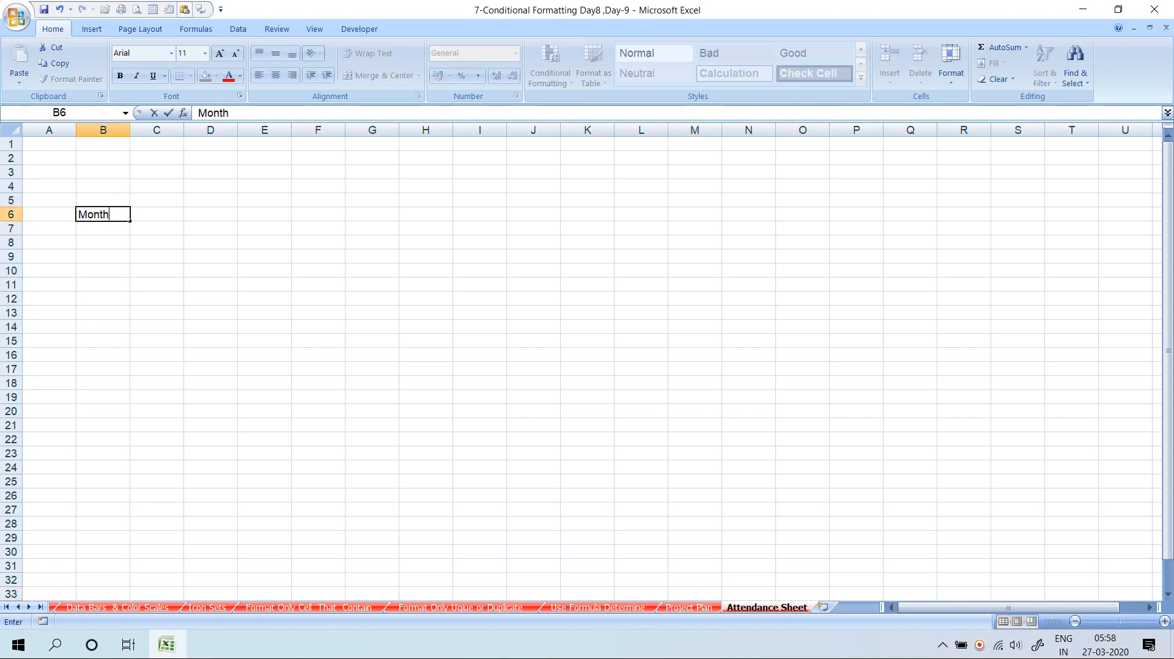
pyautogui.press('Return')
pyautogui.press('Up')
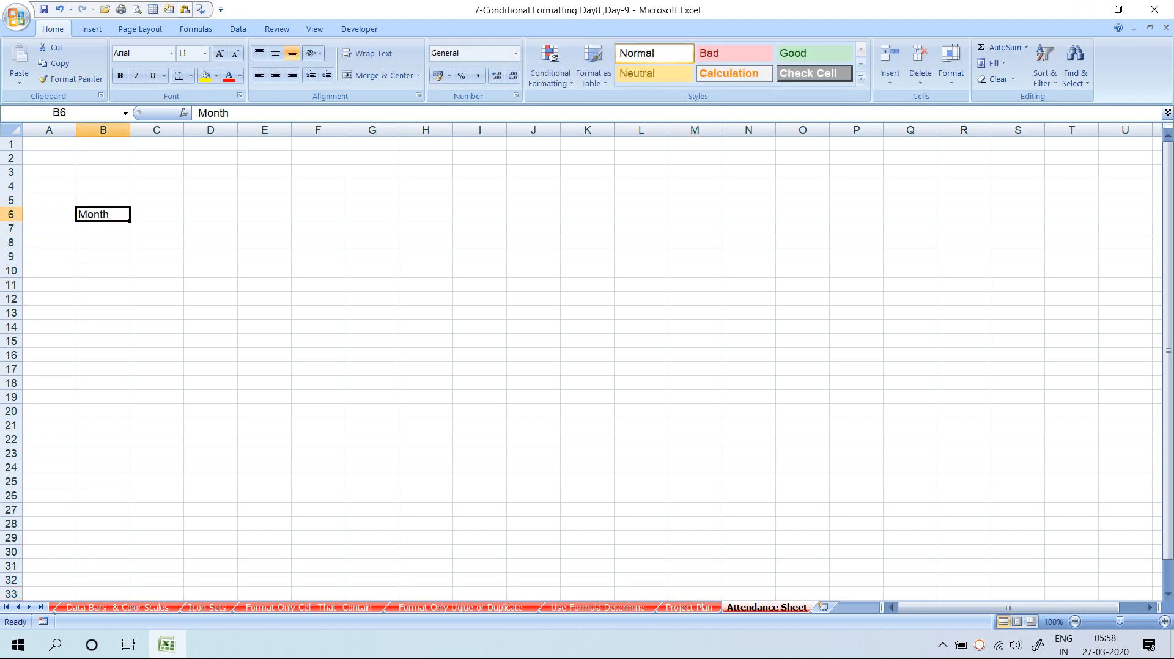
pyautogui.press('Right')
pyautogui.write('D')
pyautogui.press('BackSpace')
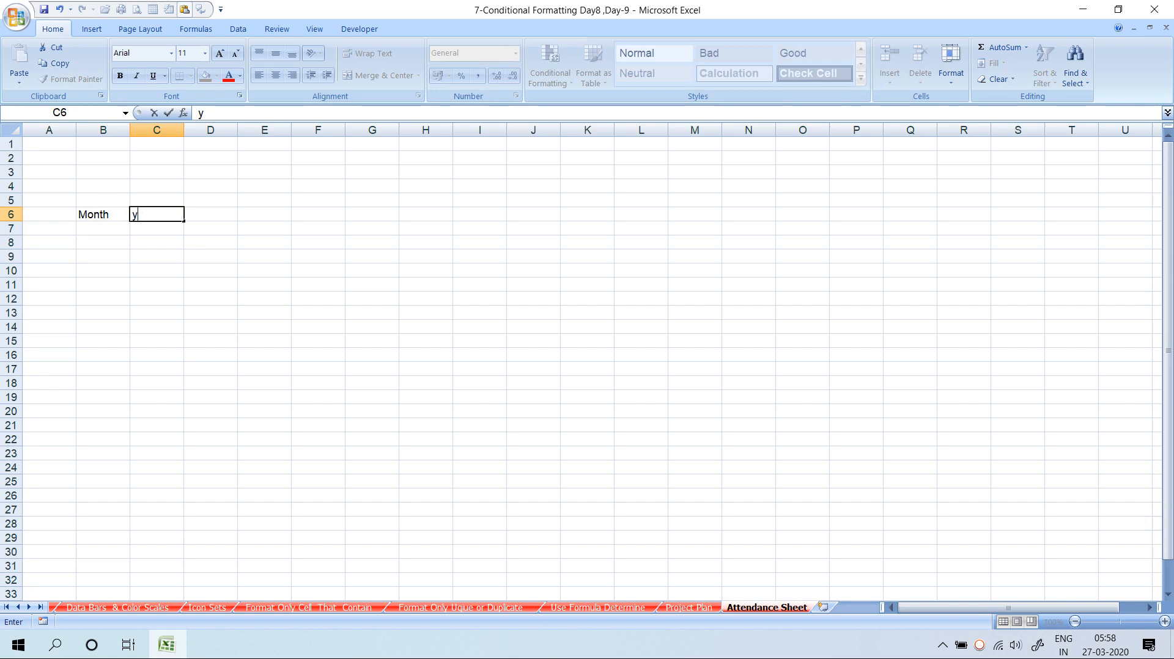
pyautogui.write('Yre')
pyautogui.press('BackSpace')
pyautogui.press('BackSpace')
pyautogui.write('ear')
pyautogui.press('Return')
pyautogui.press('Left')
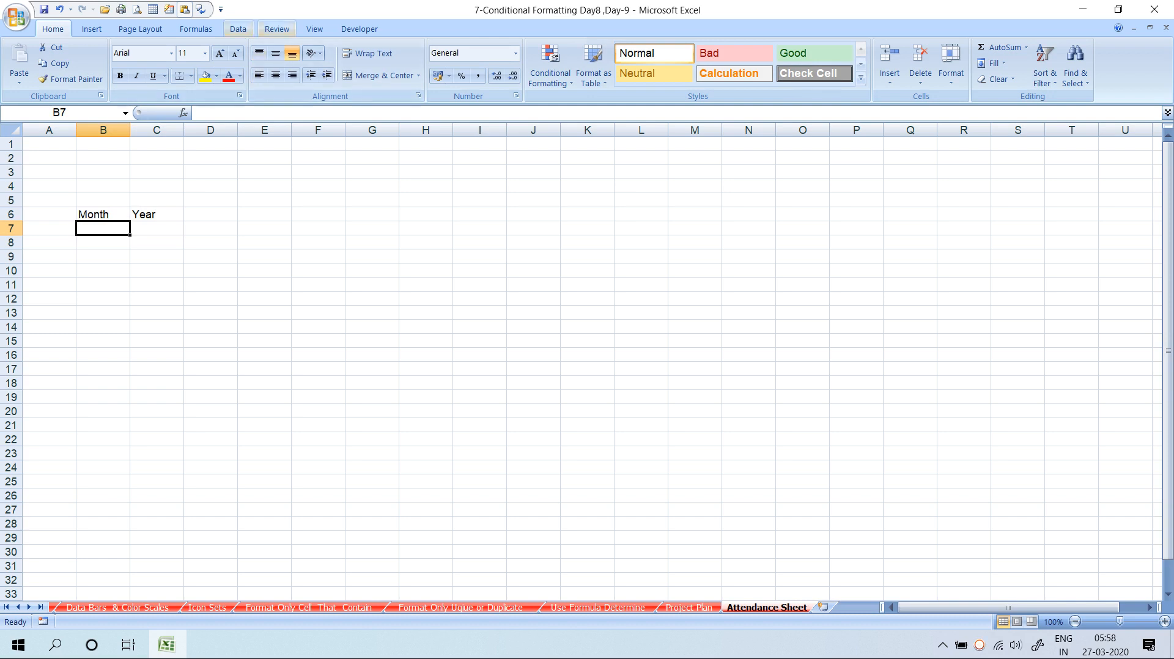
# Give B7 a list validation of months 1–12 and pick 1
pyautogui.click(238, 29)
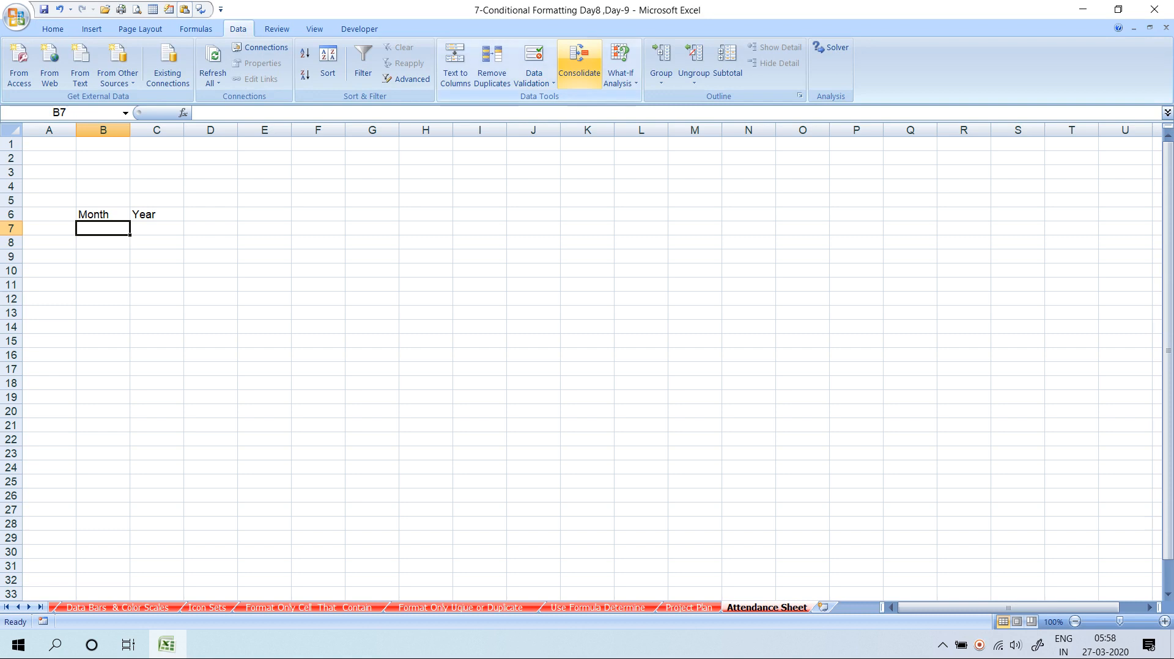
pyautogui.click(534, 79)
pyautogui.click(562, 97)
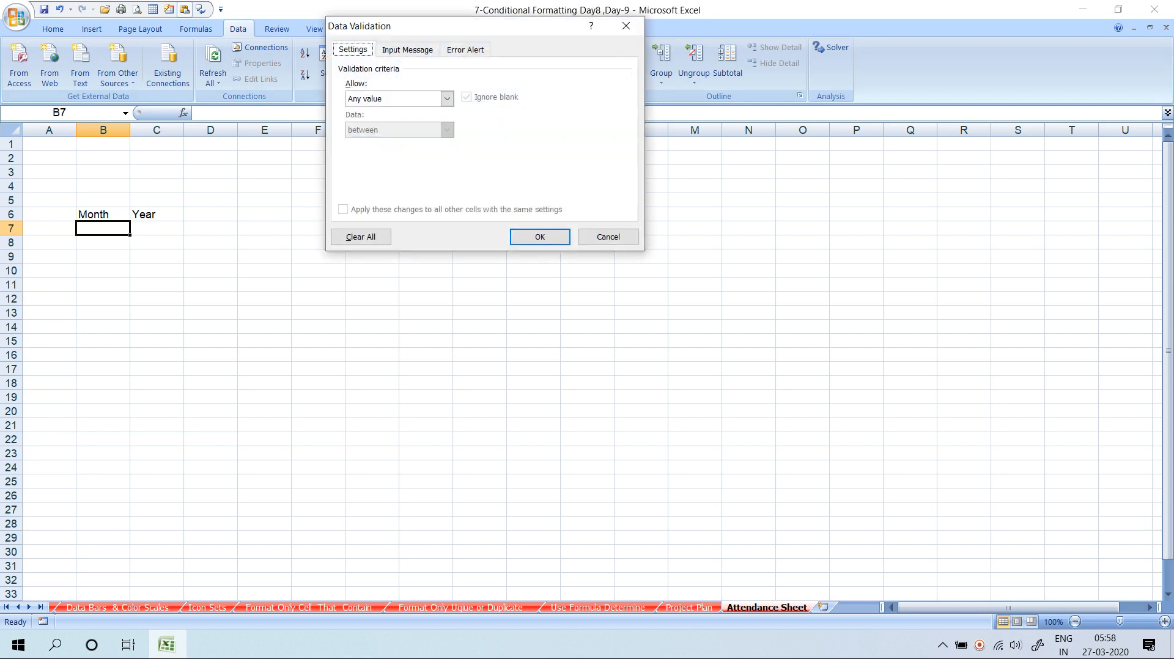
pyautogui.click(447, 98)
pyautogui.click(367, 141)
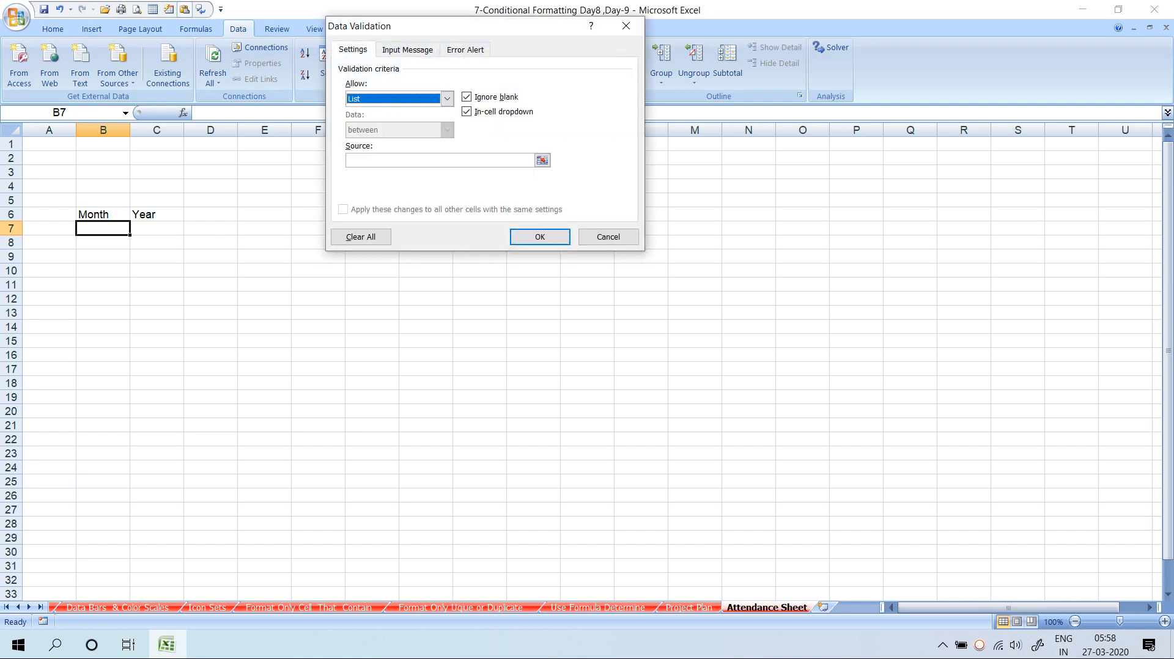
pyautogui.click(391, 160)
pyautogui.write('1')
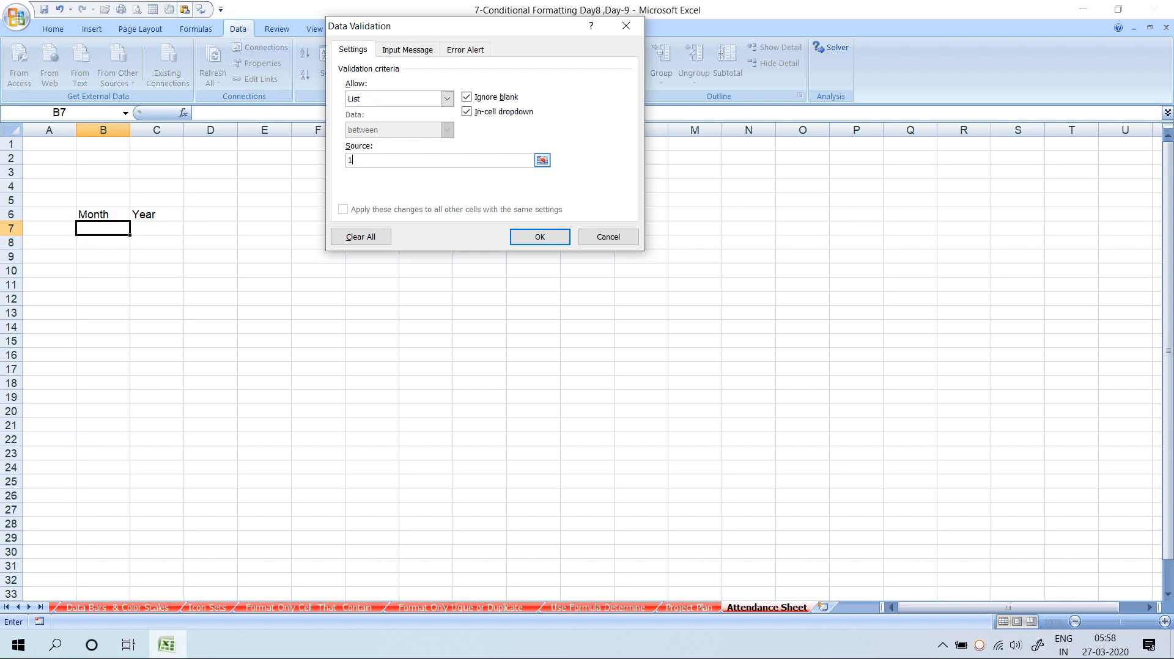
pyautogui.write(',2,3,4,5,6,7,8,9,10,11,12')
pyautogui.press('Return')
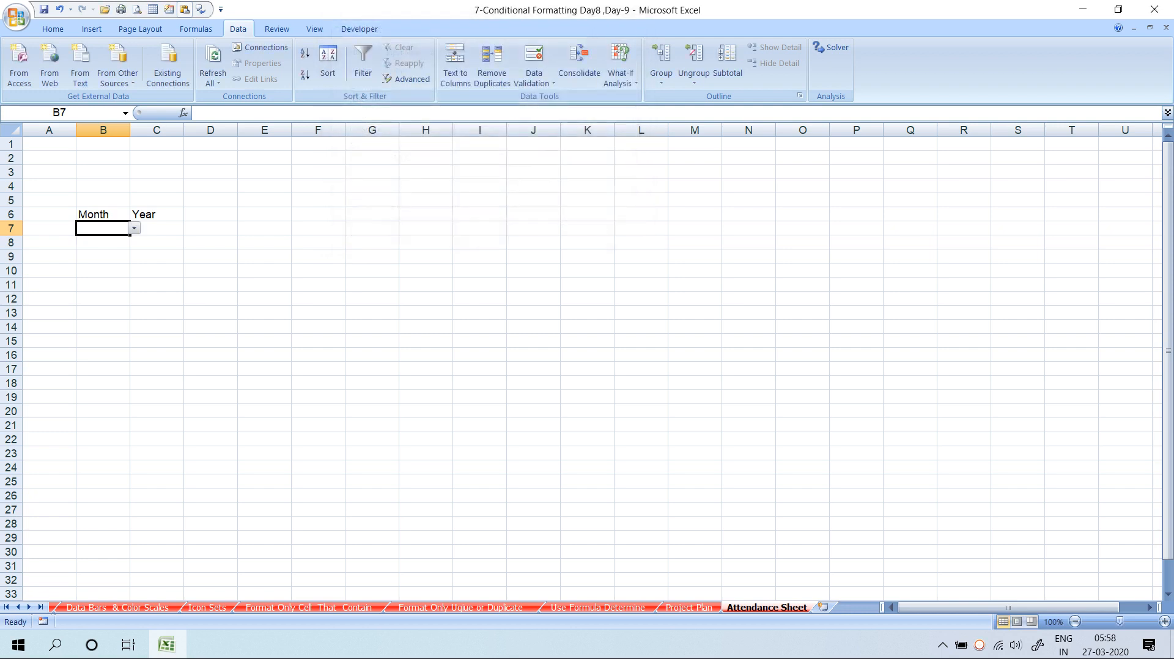
pyautogui.hotkey('alt', 'Down')
pyautogui.press('Down')
pyautogui.press('Return')
pyautogui.press('Right')
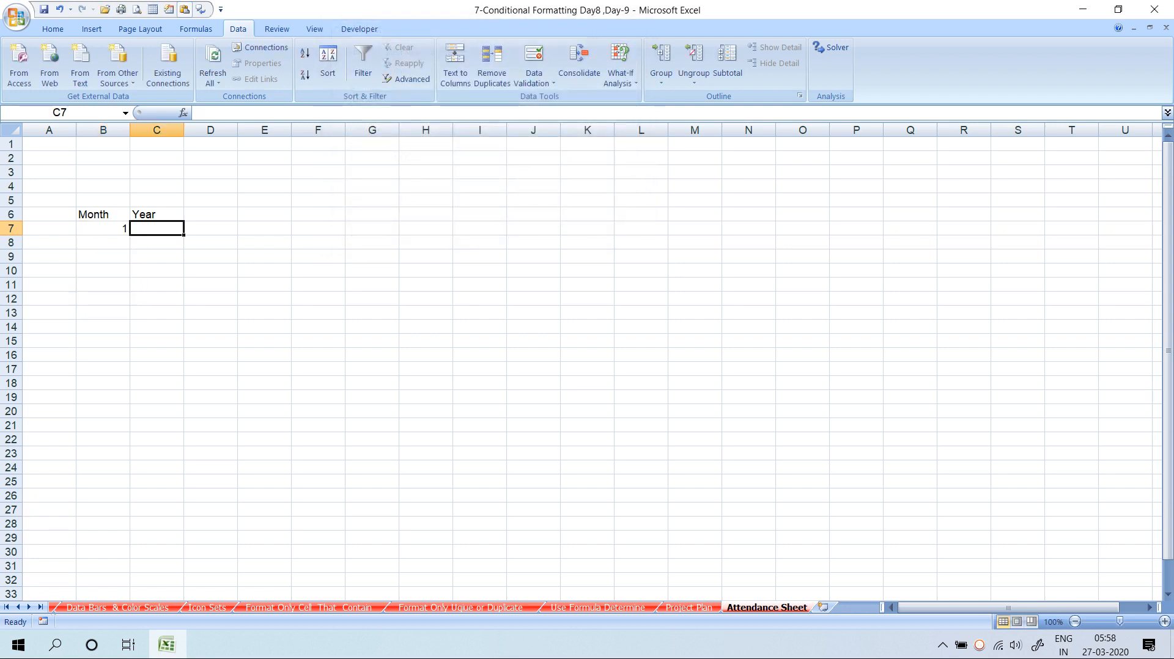
# Give C7 a list validation of years 2020–2025 and pick 2020
pyautogui.click(566, 99)
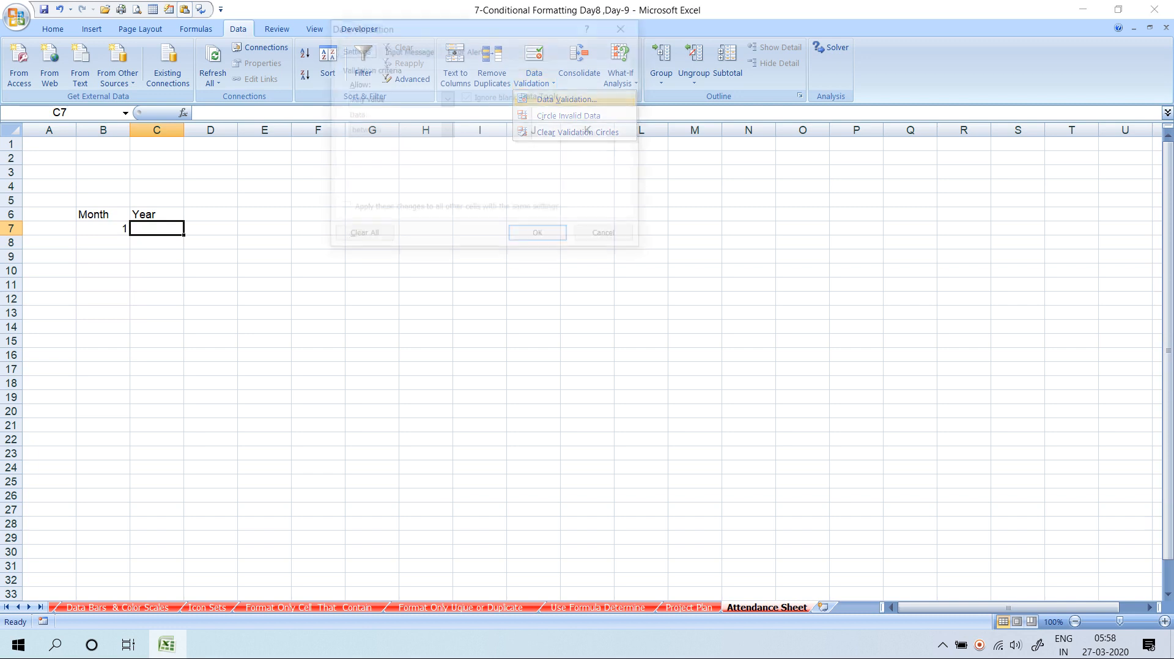
pyautogui.click(447, 98)
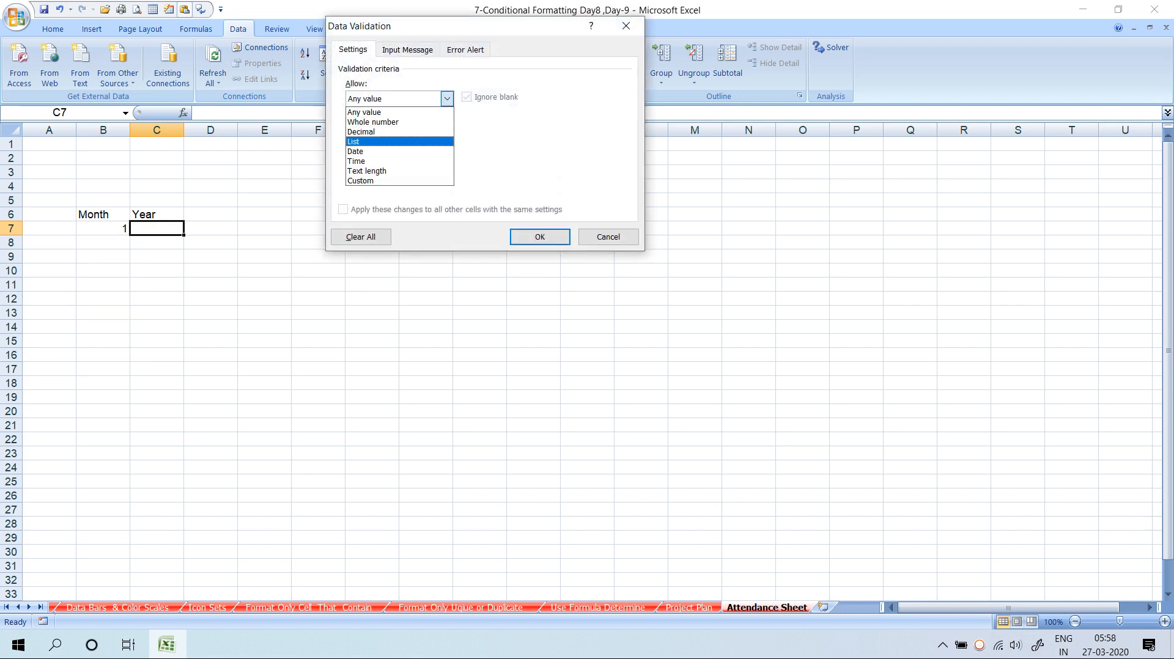
pyautogui.click(385, 142)
pyautogui.click(397, 161)
pyautogui.write('2020')
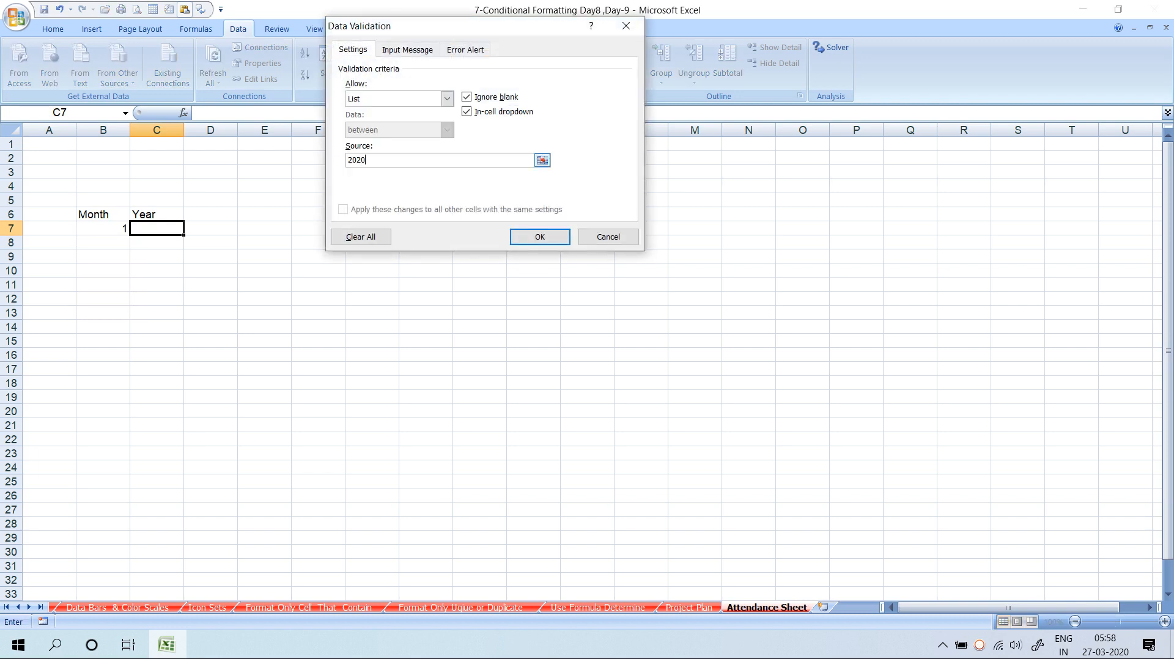
pyautogui.write(',2021,2022,2023,2024,2025')
pyautogui.press('Return')
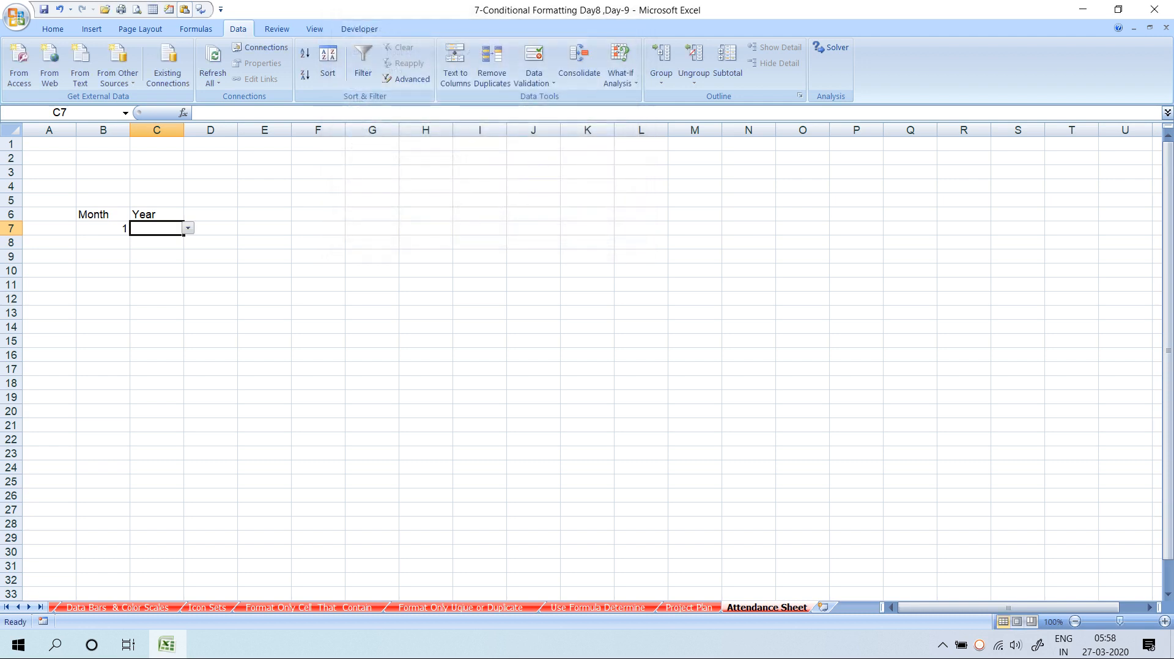
pyautogui.hotkey('alt', 'Down')
pyautogui.press('Down')
pyautogui.press('Return')
# Put a thick box border around the Month label and value cells B6:B7
pyautogui.click(156, 299)
pyautogui.moveTo(102, 215); pyautogui.dragTo(103, 229)
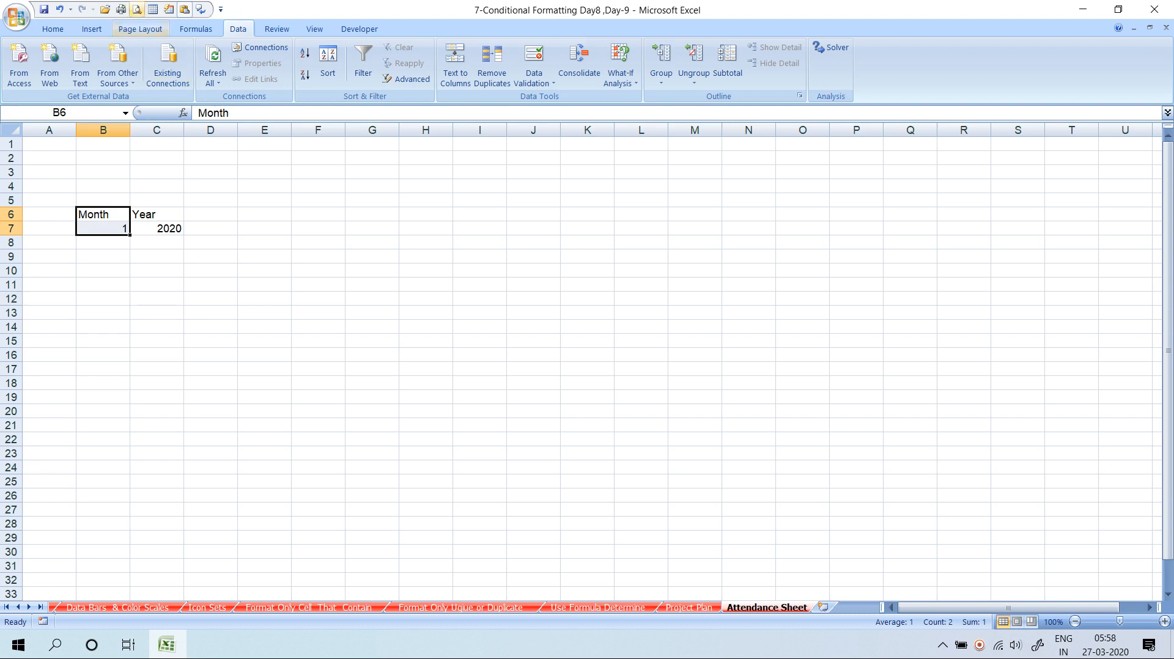
pyautogui.click(52, 28)
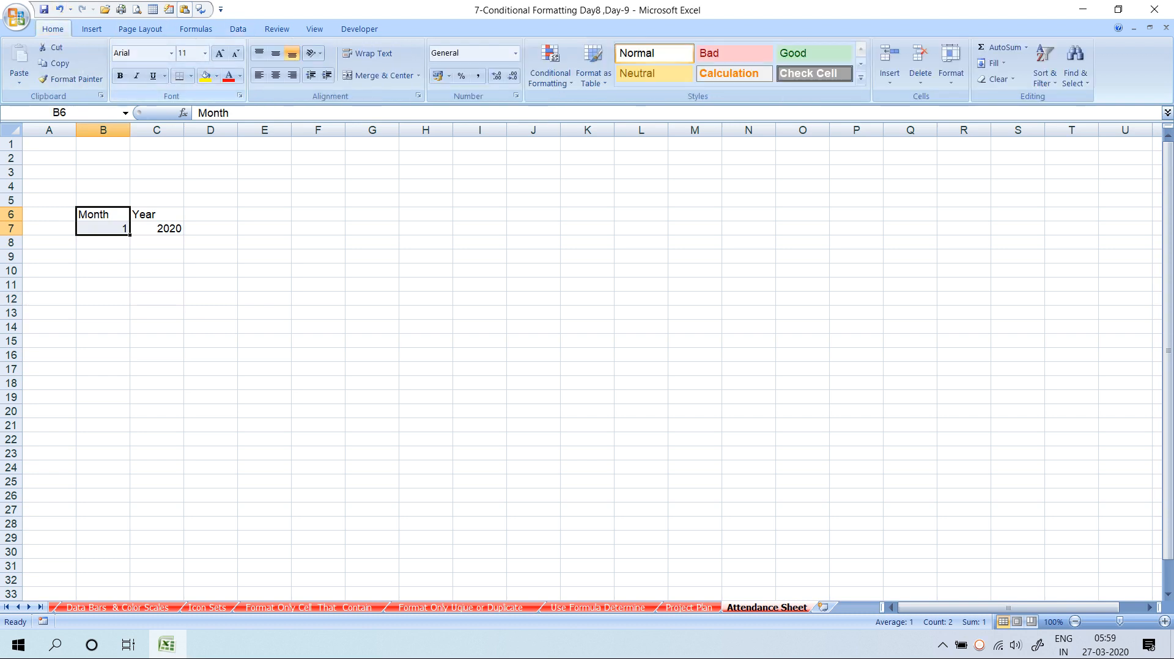
pyautogui.click(190, 76)
pyautogui.click(225, 227)
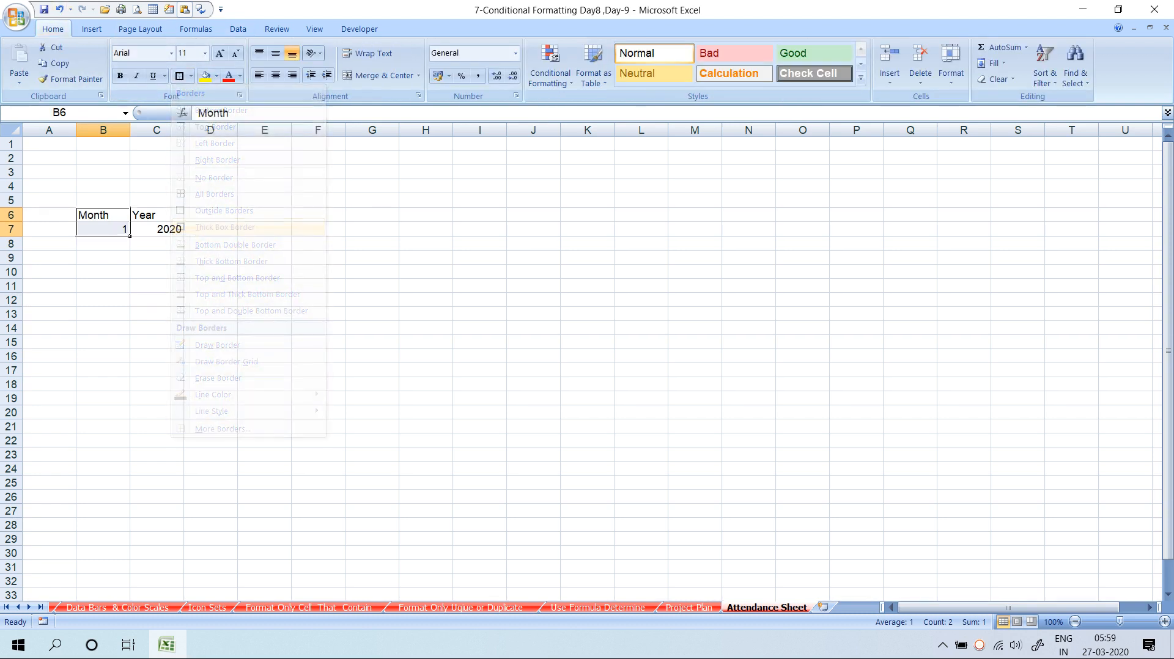
# Copy the B6:B7 border onto C6:C7 with Format Painter and centre the contents
pyautogui.click(125, 219)
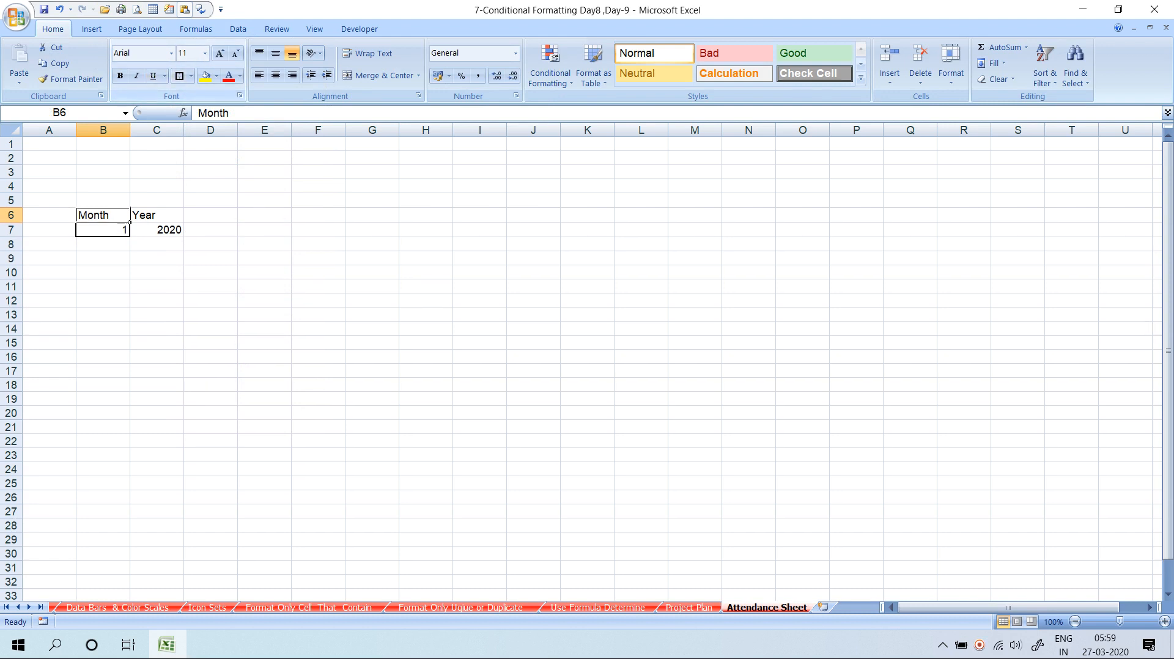
pyautogui.moveTo(129, 221)
pyautogui.mouseDown()
pyautogui.moveTo(110, 231)
pyautogui.moveTo(157, 230)
pyautogui.moveTo(102, 215)
pyautogui.moveTo(156, 230)
pyautogui.mouseUp()
pyautogui.click(70, 79)
pyautogui.click(156, 272)
pyautogui.click(276, 75)
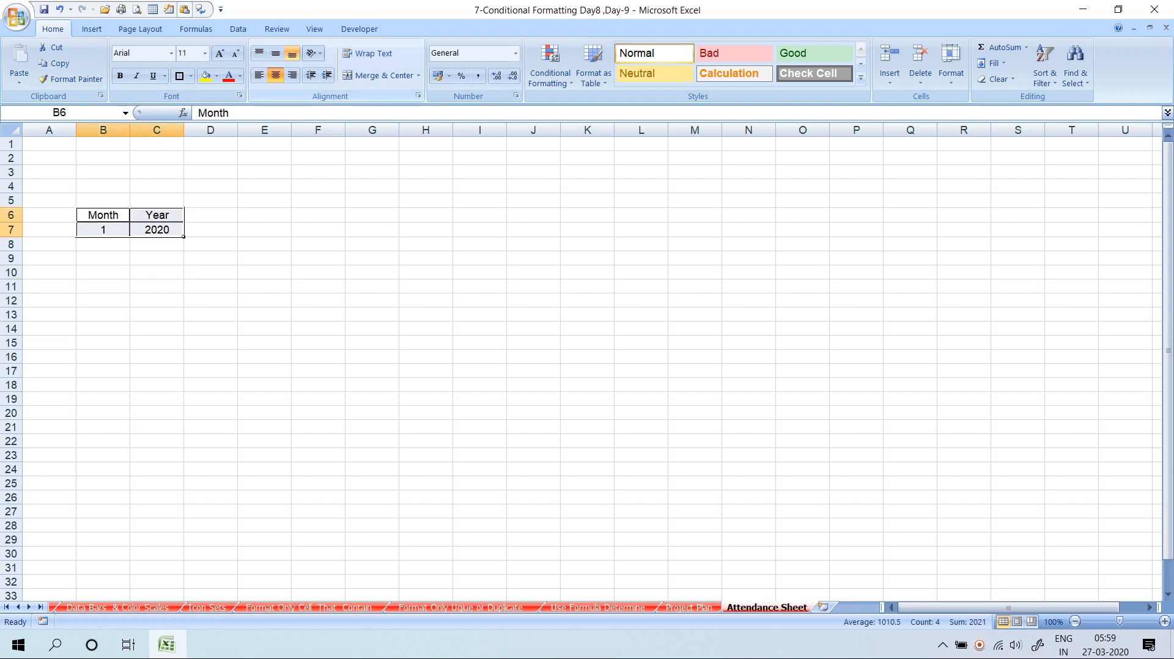
# Give header cells B6:C6 a black fill with white text
pyautogui.click(210, 286)
pyautogui.moveTo(103, 214); pyautogui.dragTo(157, 215)
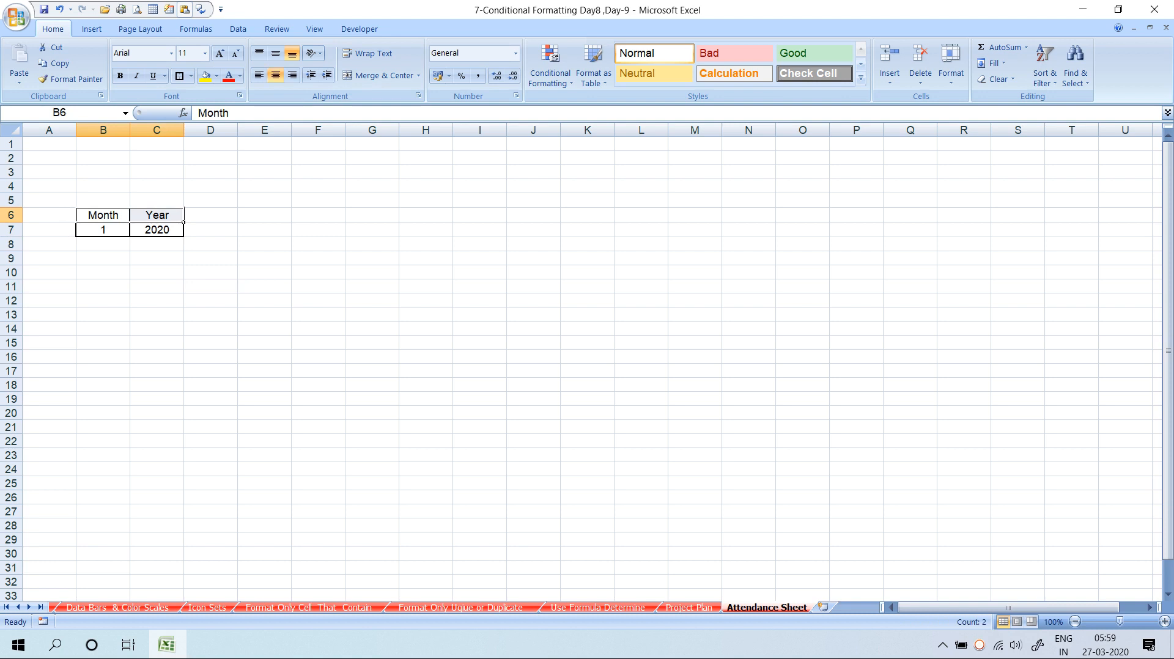
pyautogui.click(217, 76)
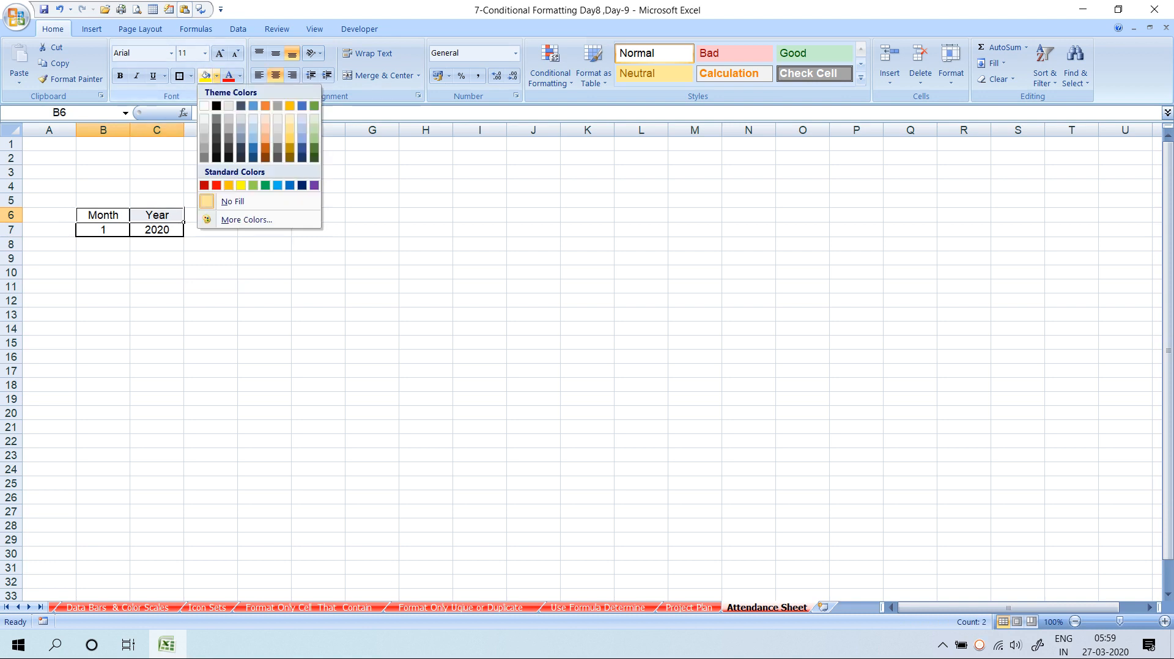
pyautogui.click(217, 105)
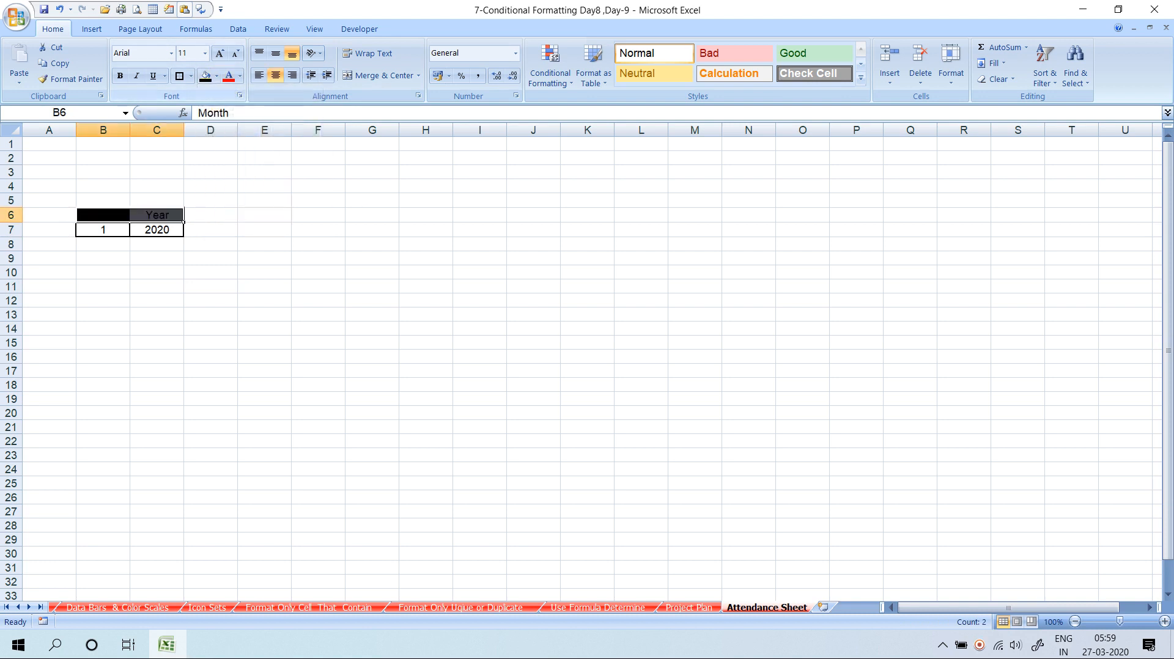
pyautogui.click(240, 76)
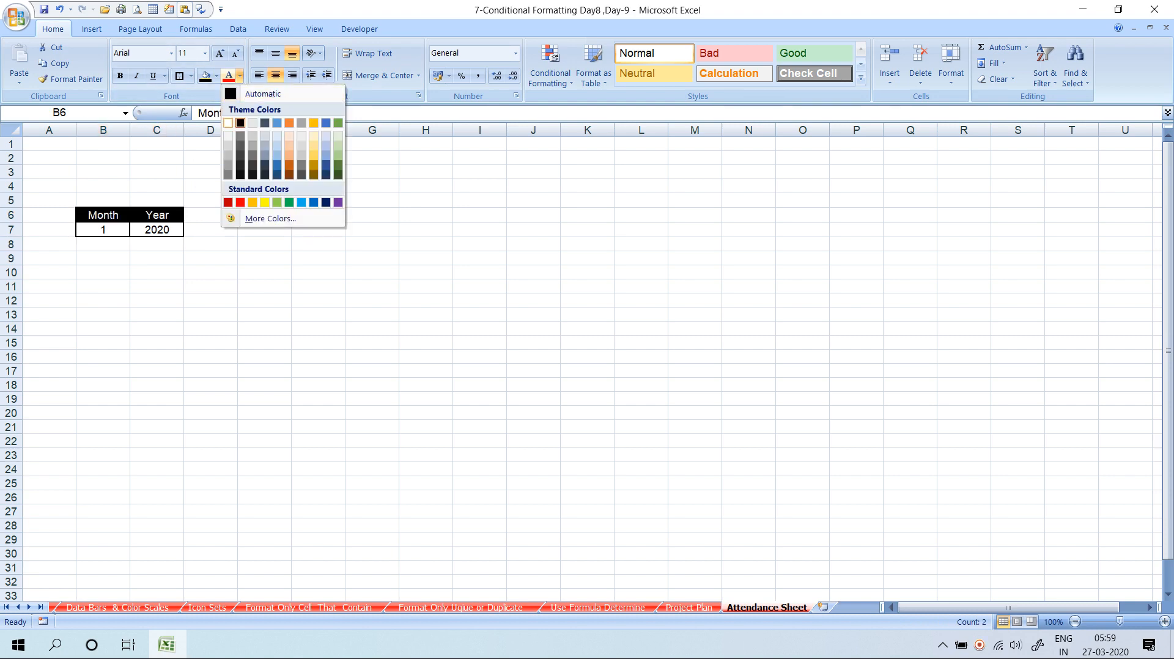
pyautogui.click(228, 123)
pyautogui.click(211, 272)
# Make the Month and Year headings in B6:C6 bold and underlined
pyautogui.moveTo(102, 215); pyautogui.dragTo(157, 215)
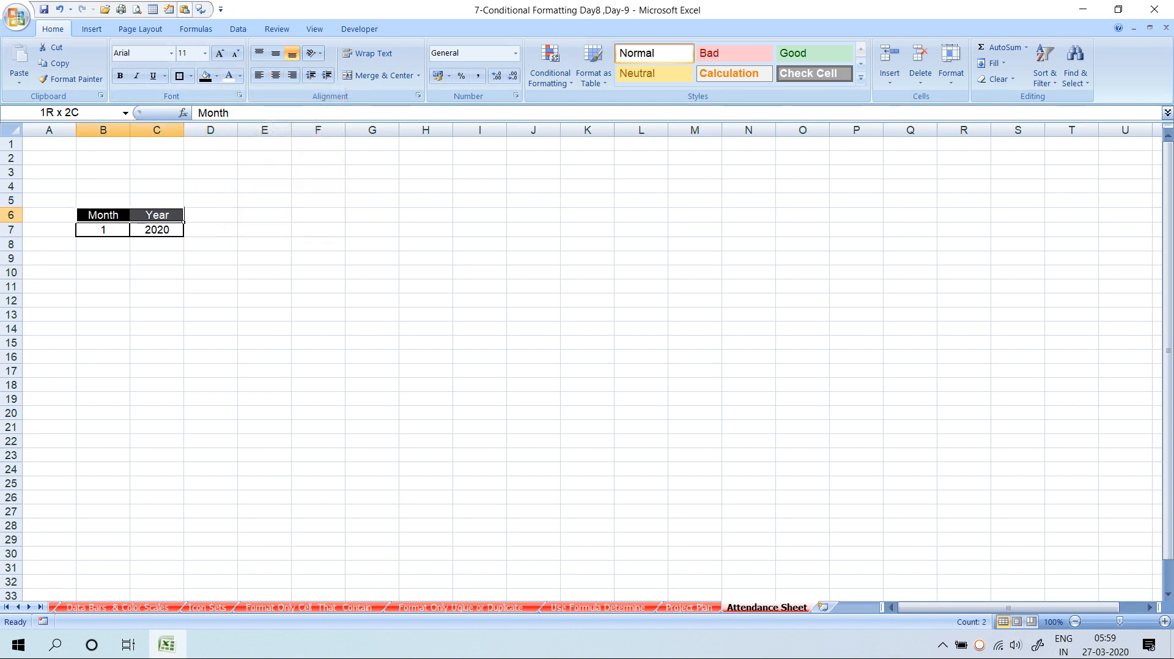
pyautogui.click(120, 75)
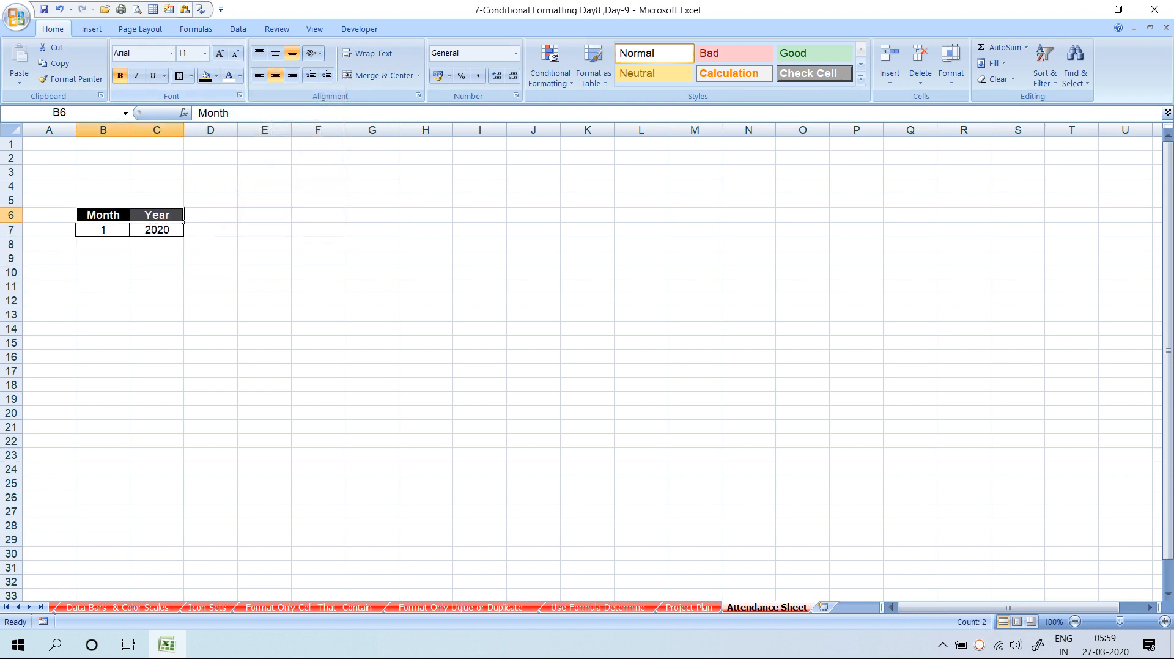
pyautogui.click(152, 75)
pyautogui.click(210, 300)
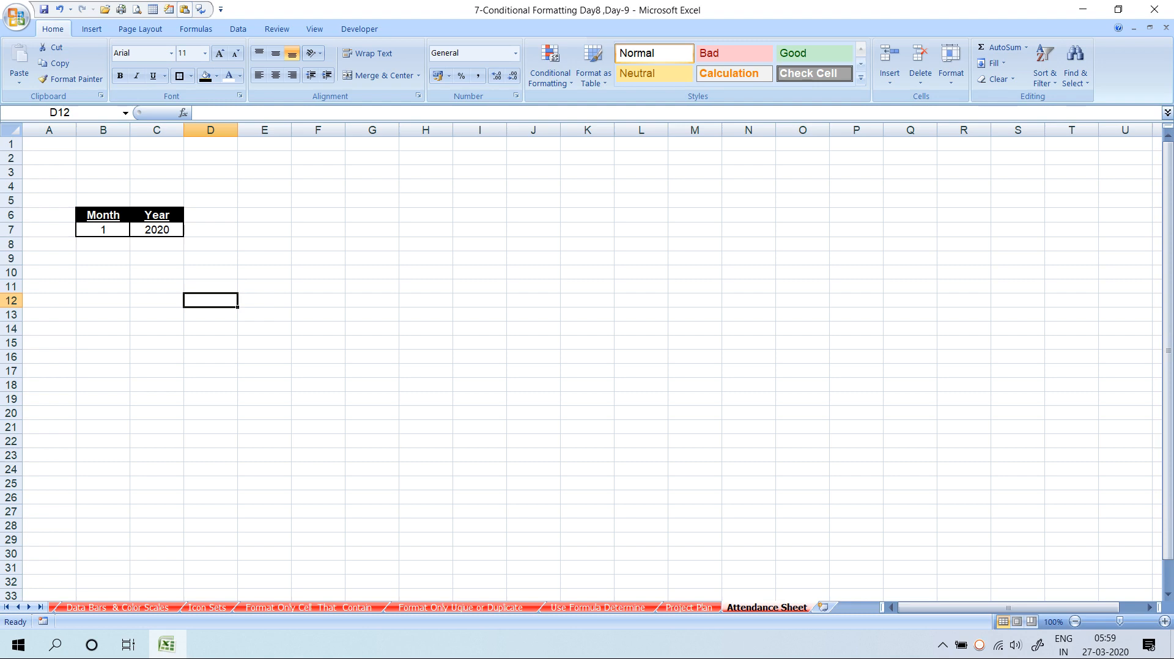
# Copy the employee table A24:C34 (E.CODE, Name, Doj) from the Use Formula Determine sheet
pyautogui.hotkey('ctrl', 'pageup')
pyautogui.hotkey('ctrl', 'pageup')
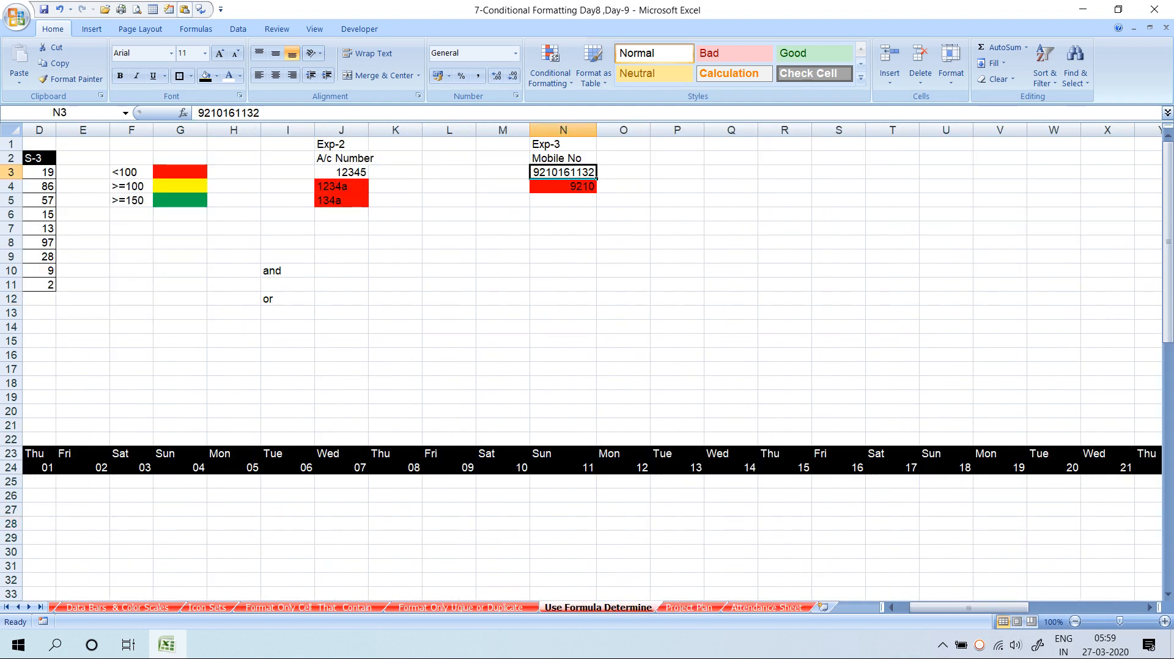
pyautogui.click(180, 468)
pyautogui.press('Left')
pyautogui.press('Left')
pyautogui.press('Left')
pyautogui.press('Left')
pyautogui.press('Left')
pyautogui.press('Left')
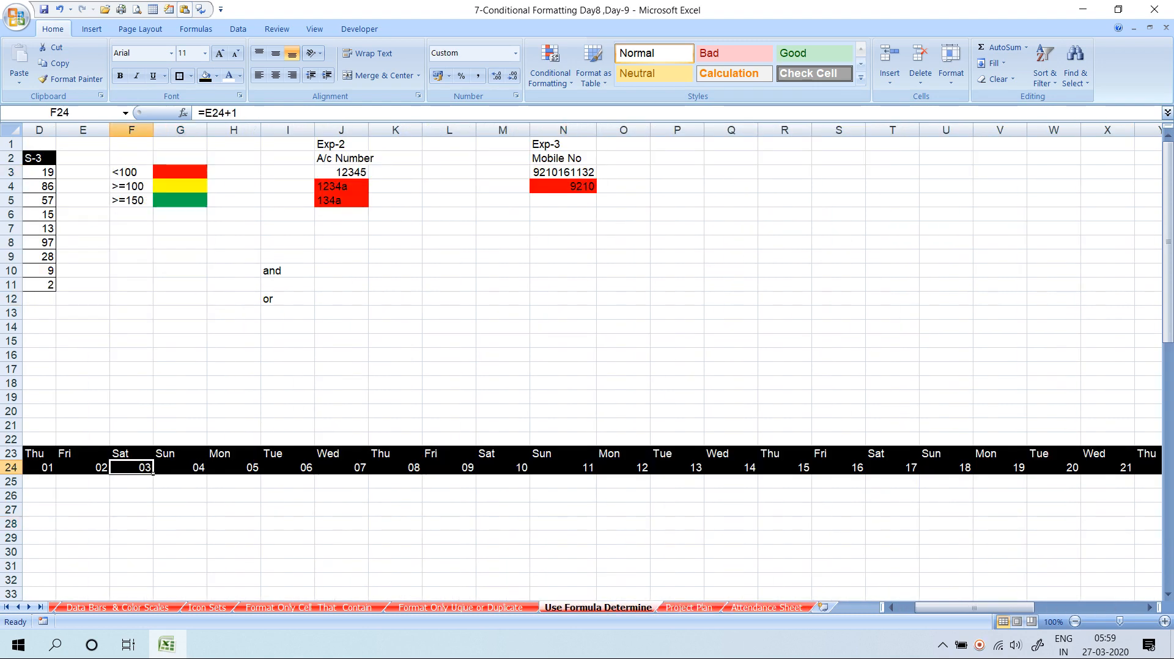
pyautogui.scroll(-2, 587, 367)
pyautogui.scroll(-1, 587, 367)
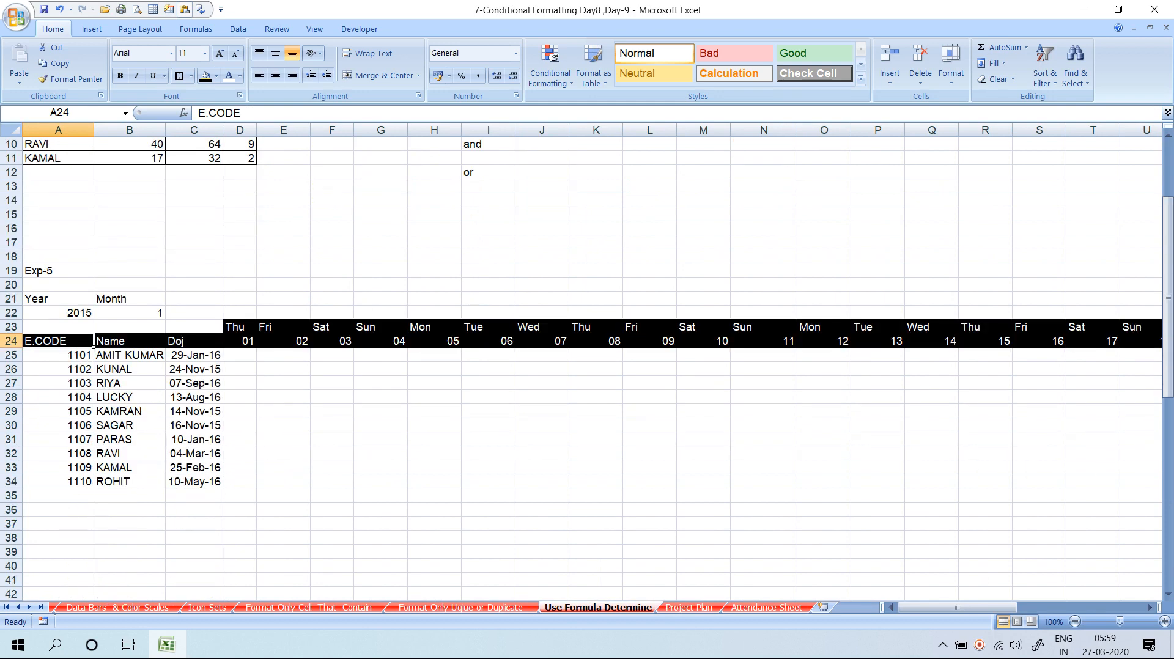
pyautogui.moveTo(58, 341); pyautogui.dragTo(194, 481)
pyautogui.rightClick(190, 483)
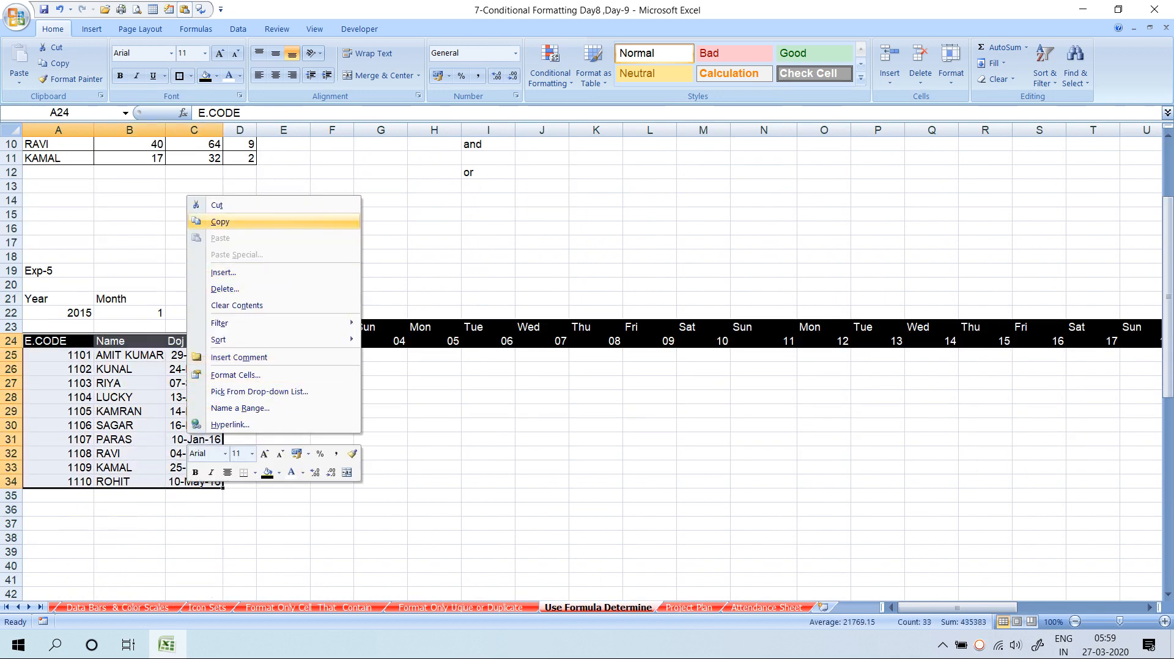
pyautogui.click(208, 221)
# Paste the employee table into the Attendance Sheet at A11
pyautogui.click(767, 607)
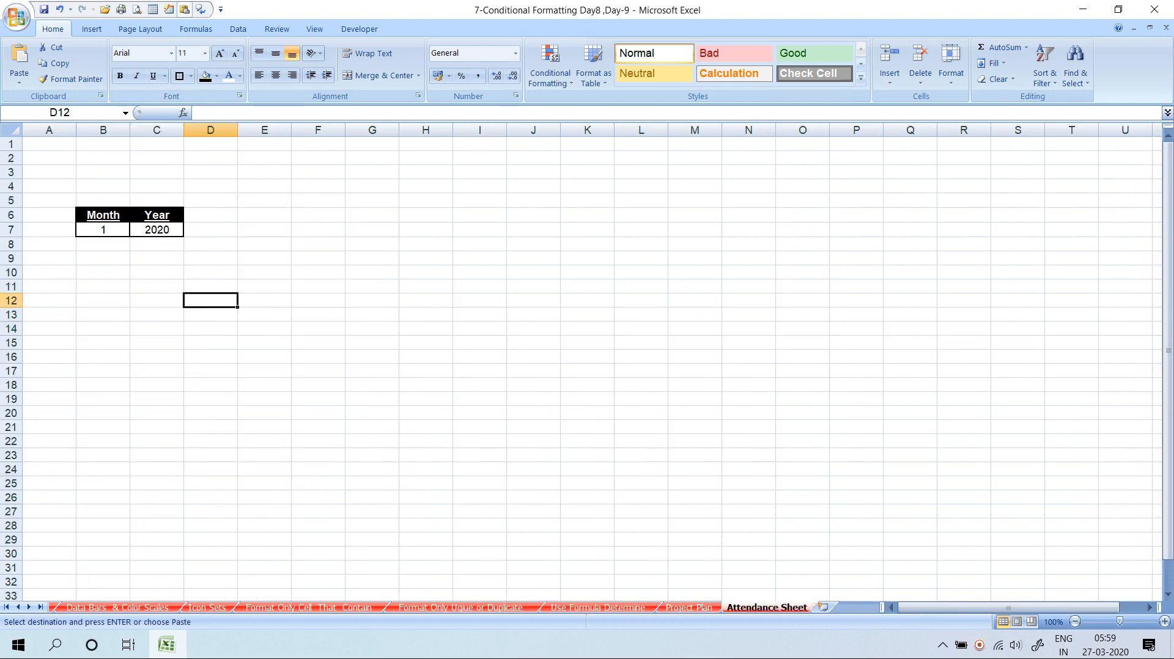
pyautogui.click(58, 286)
pyautogui.rightClick(57, 286)
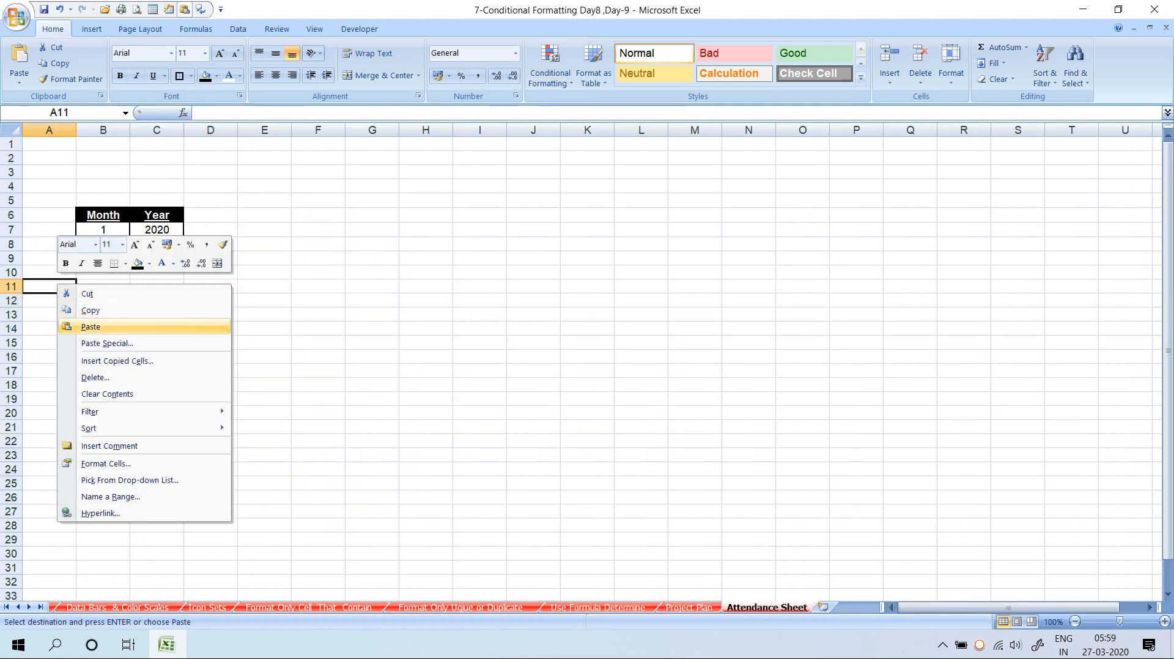
pyautogui.click(90, 326)
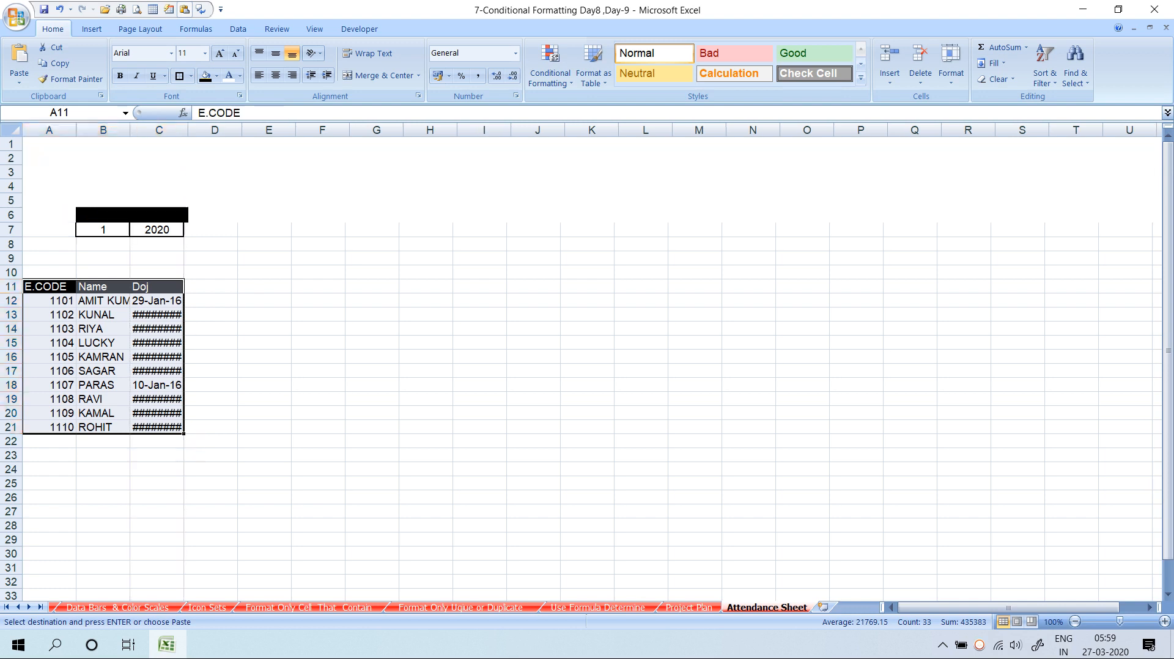
pyautogui.click(269, 258)
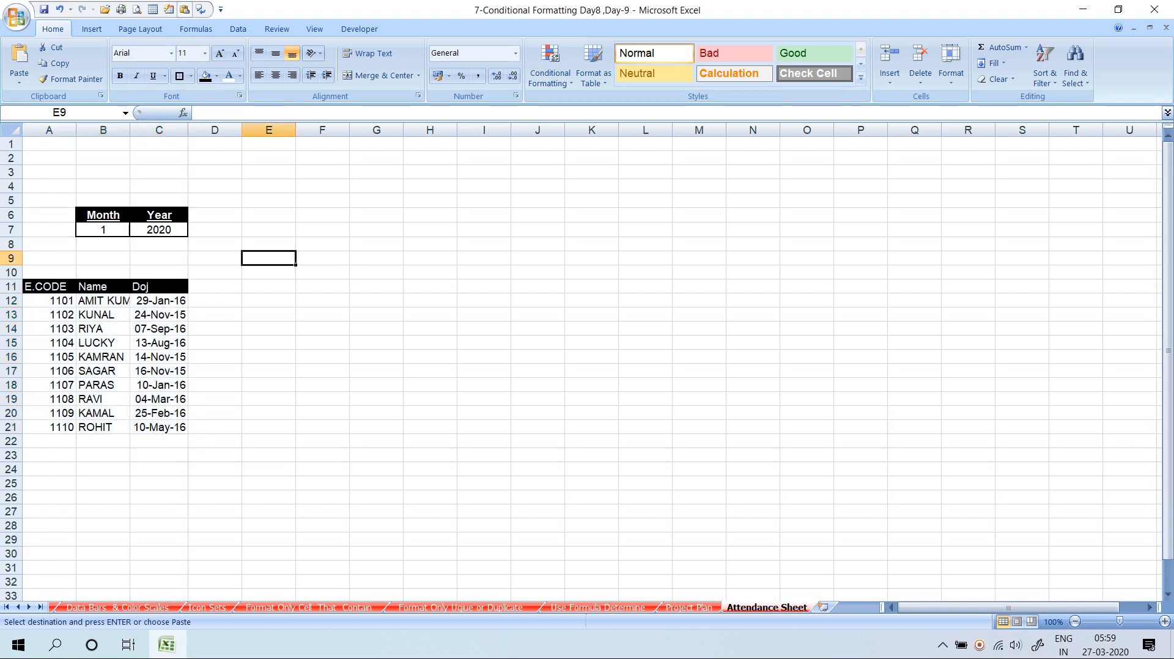
pyautogui.click(215, 286)
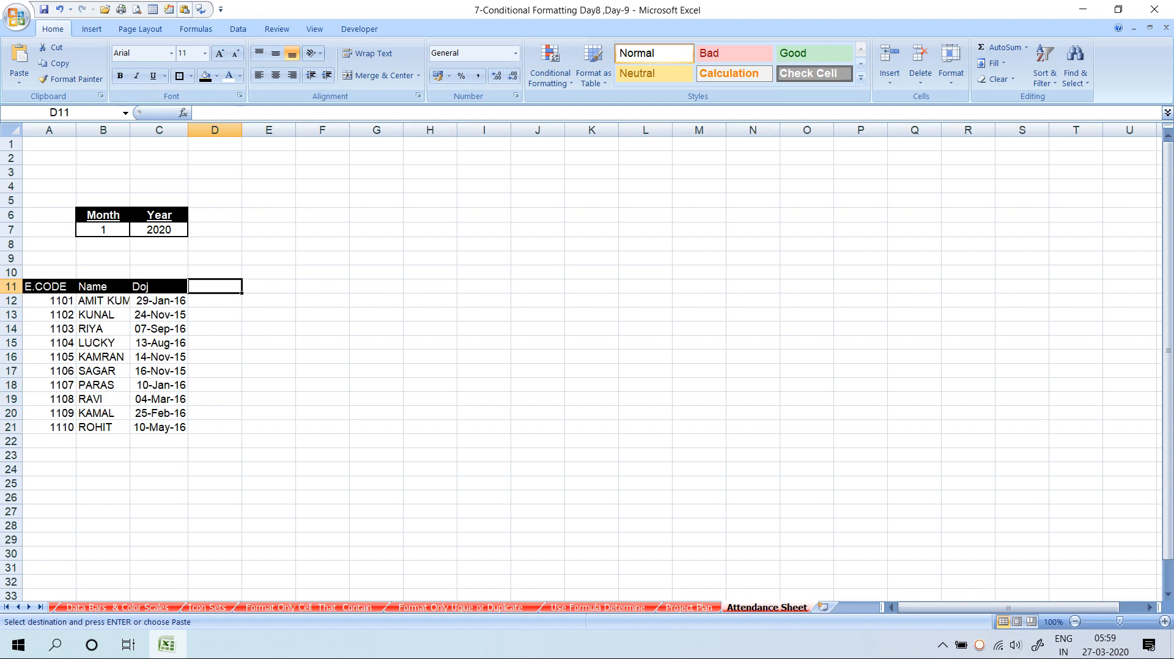
# Enter =DATE(C7,B7,1) in D11 to give the first day of the month
pyautogui.write('=dat')
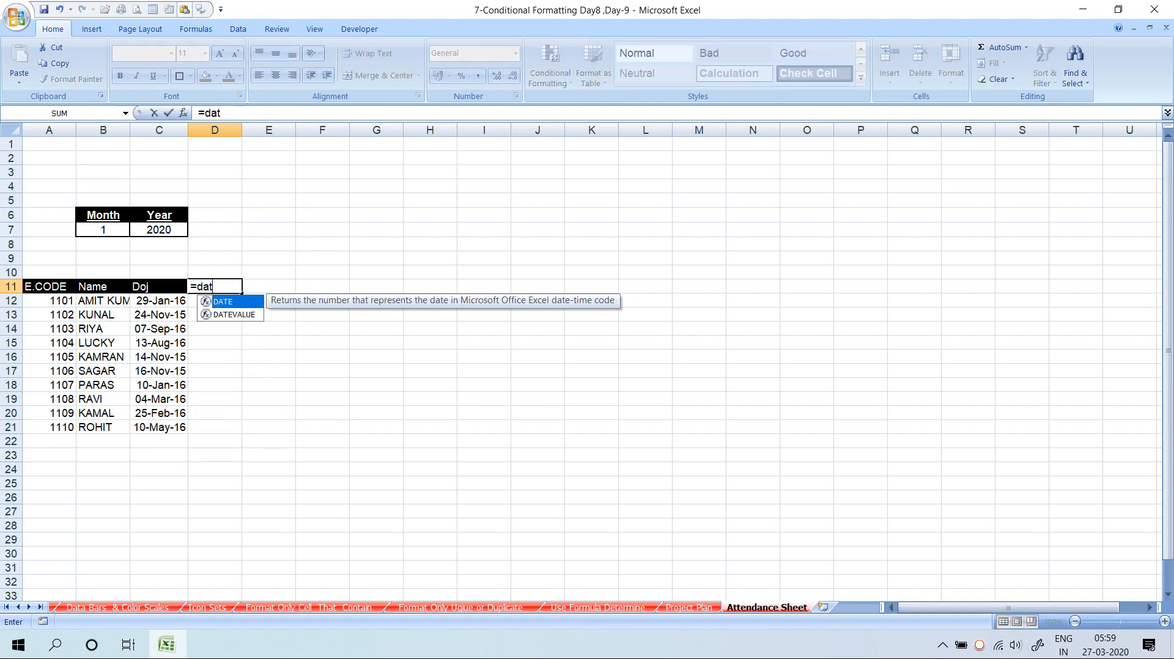
pyautogui.press('Tab')
pyautogui.press('Up')
pyautogui.press('Up')
pyautogui.press('Up')
pyautogui.press('Up')
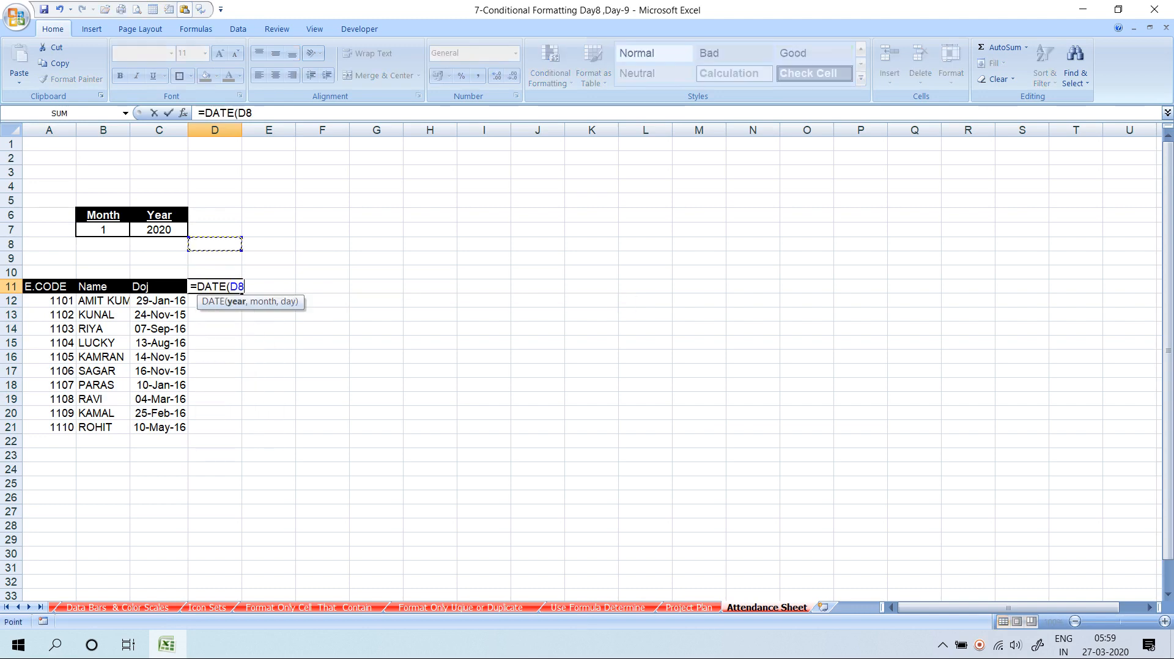
pyautogui.press('Left')
pyautogui.write(',')
pyautogui.press('Up')
pyautogui.press('Up')
pyautogui.press('Left')
pyautogui.press('Left')
pyautogui.press('Up')
pyautogui.press('Up')
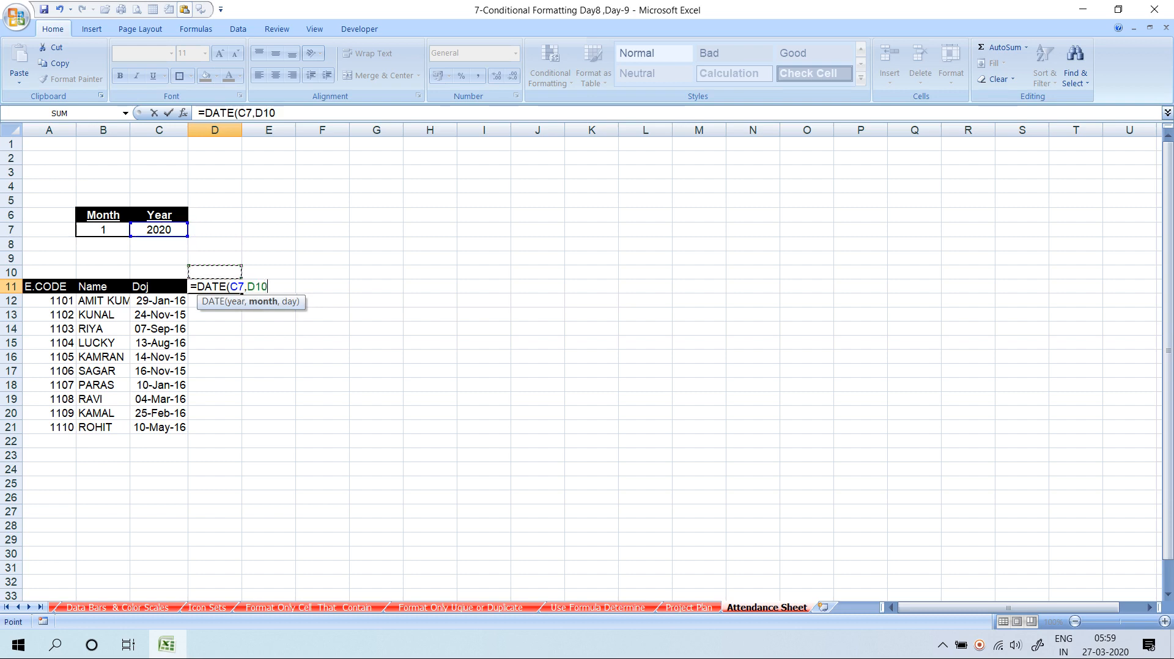
pyautogui.write(',,')
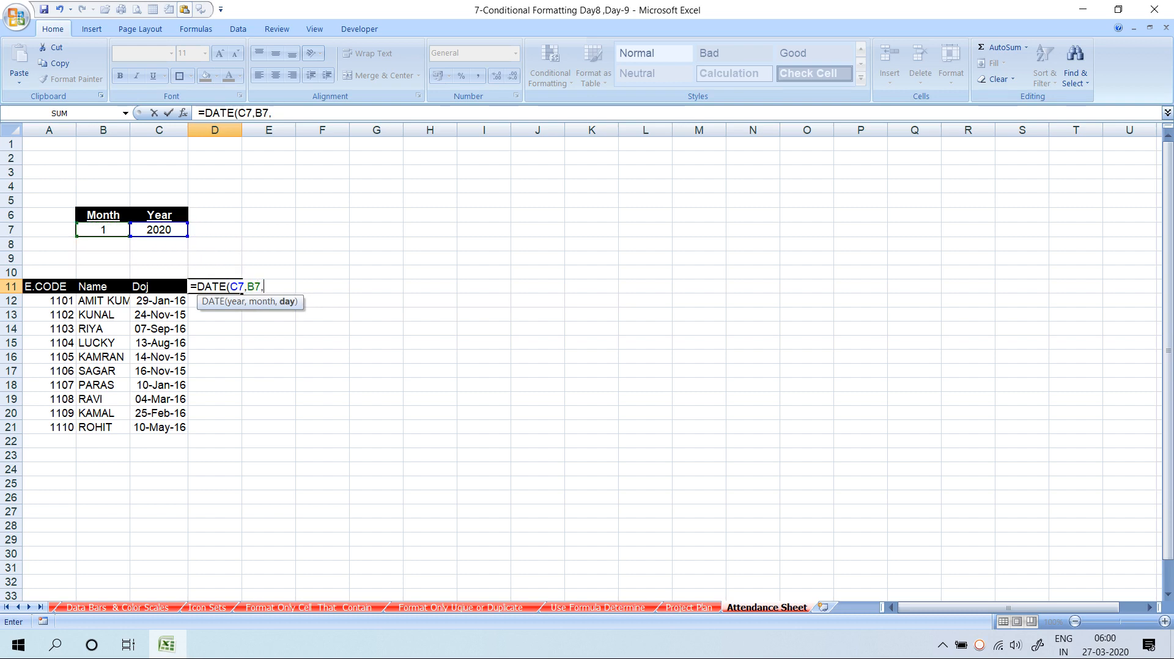
pyautogui.press('Return')
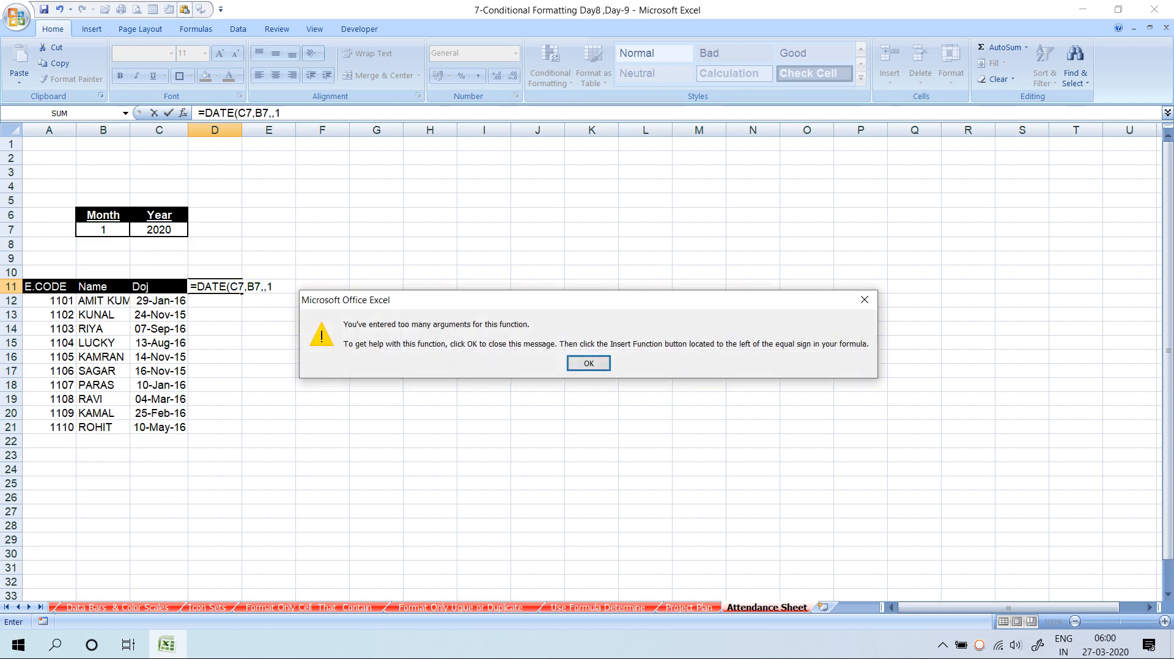
pyautogui.press('Return')
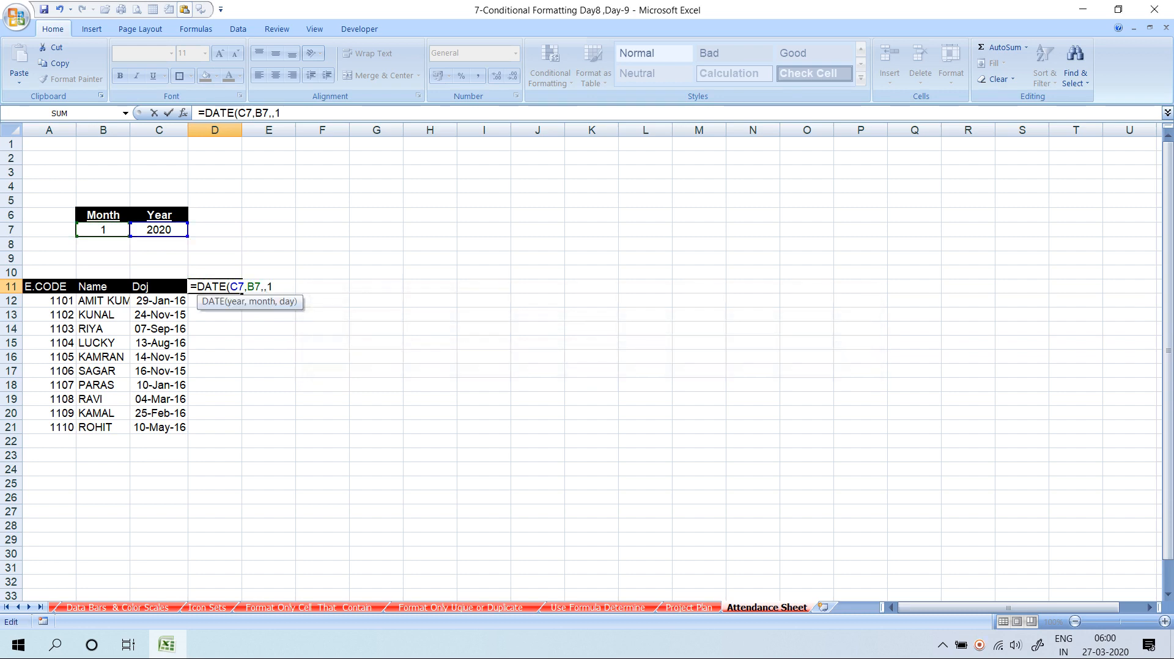
pyautogui.write('1')
pyautogui.press('Return')
pyautogui.press('Up')
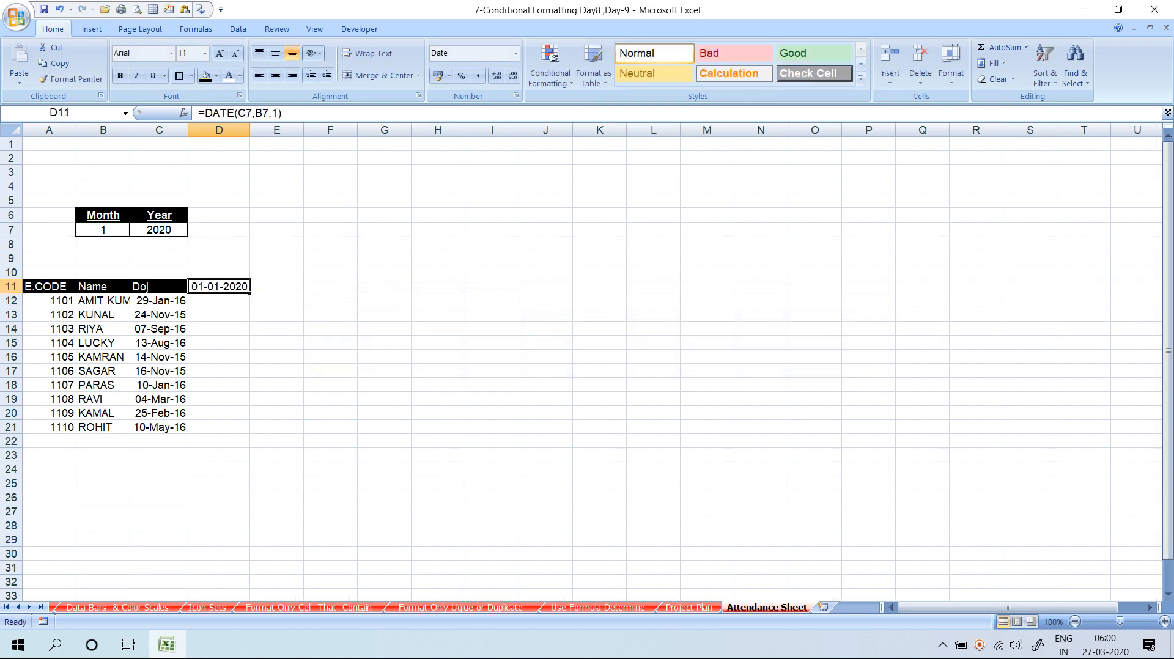
# Add a next-day formula built on D11 in E11 and fill it across row 11
pyautogui.press('Right')
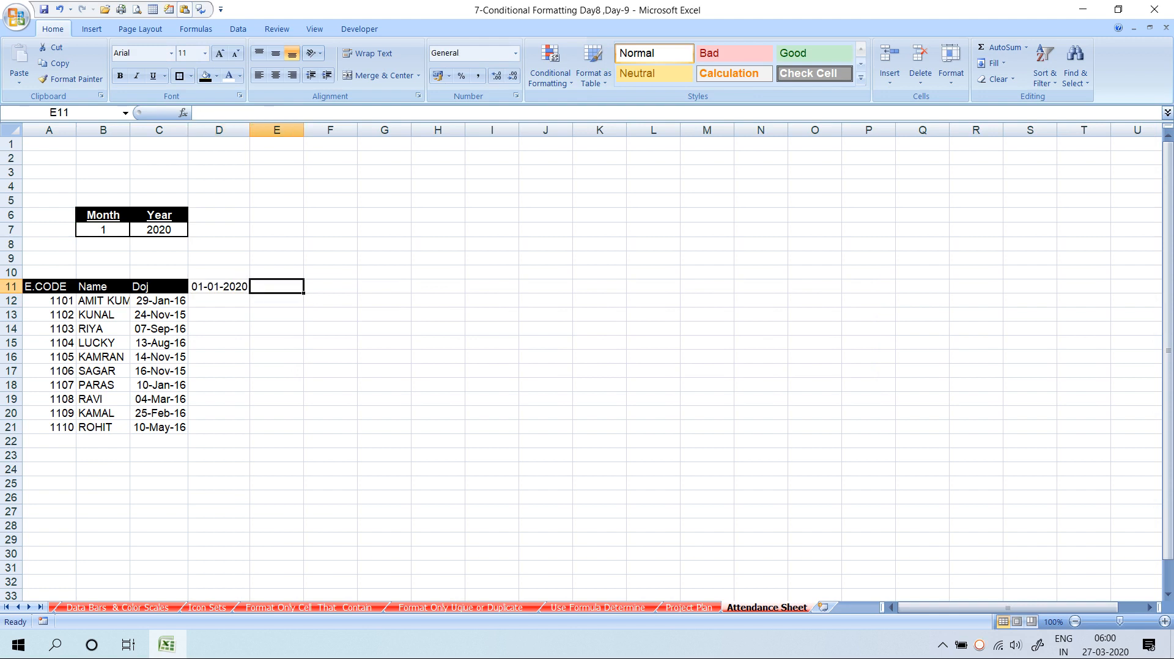
pyautogui.write('=D11+1')
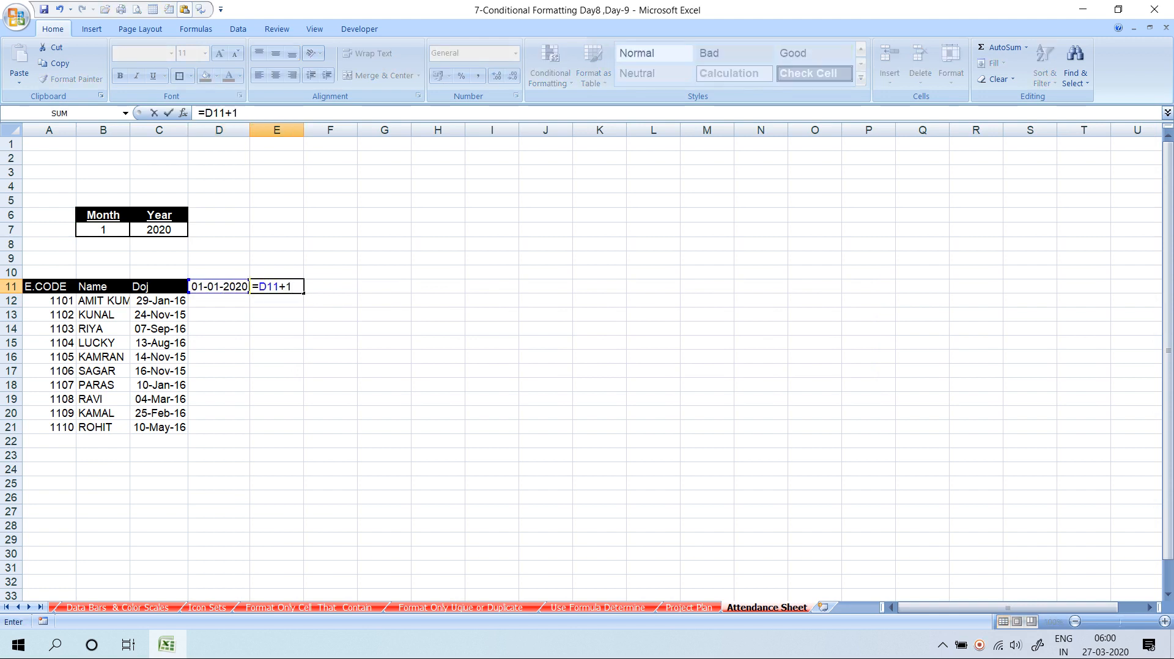
pyautogui.press('Return')
pyautogui.press('Up')
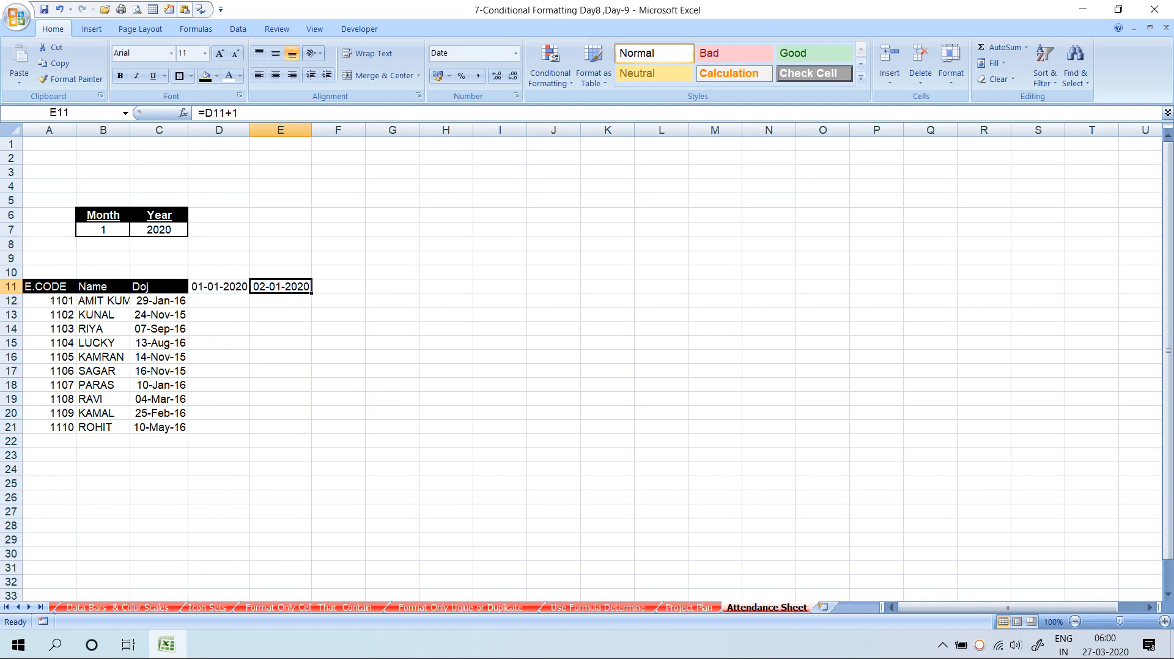
pyautogui.hotkey('shift', 'Right')
pyautogui.hotkey('shift', 'Right')
pyautogui.hotkey('shift', 'Right')
pyautogui.hotkey('shift', 'Right')
pyautogui.hotkey('shift', 'Right')
pyautogui.hotkey('shift', 'Right')
pyautogui.hotkey('shift', 'Right')
pyautogui.hotkey('shift', 'Right')
pyautogui.hotkey('shift', 'Right')
pyautogui.hotkey('shift', 'Right')
pyautogui.hotkey('shift', 'Right')
pyautogui.hotkey('shift', 'Right')
pyautogui.hotkey('shift', 'Right')
pyautogui.hotkey('shift', 'Right')
pyautogui.hotkey('shift', 'Right')
pyautogui.hotkey('shift', 'Right')
pyautogui.hotkey('shift', 'Right')
pyautogui.hotkey('shift', 'Right')
pyautogui.hotkey('shift', 'Right')
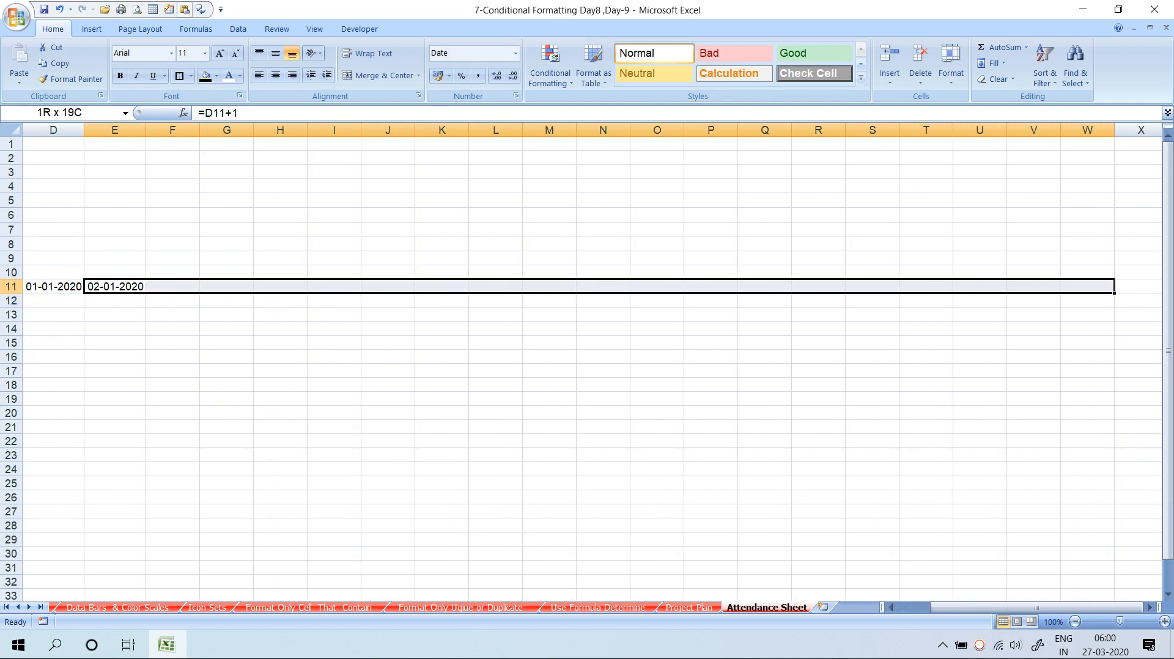
pyautogui.hotkey('shift', 'Right')
pyautogui.hotkey('shift', 'Right')
pyautogui.hotkey('shift', 'Right')
pyautogui.hotkey('shift', 'Right')
pyautogui.hotkey('shift', 'Right')
pyautogui.hotkey('shift', 'Right')
pyautogui.hotkey('shift', 'Right')
pyautogui.hotkey('shift', 'Right')
pyautogui.hotkey('shift', 'Right')
pyautogui.hotkey('shift', 'Right')
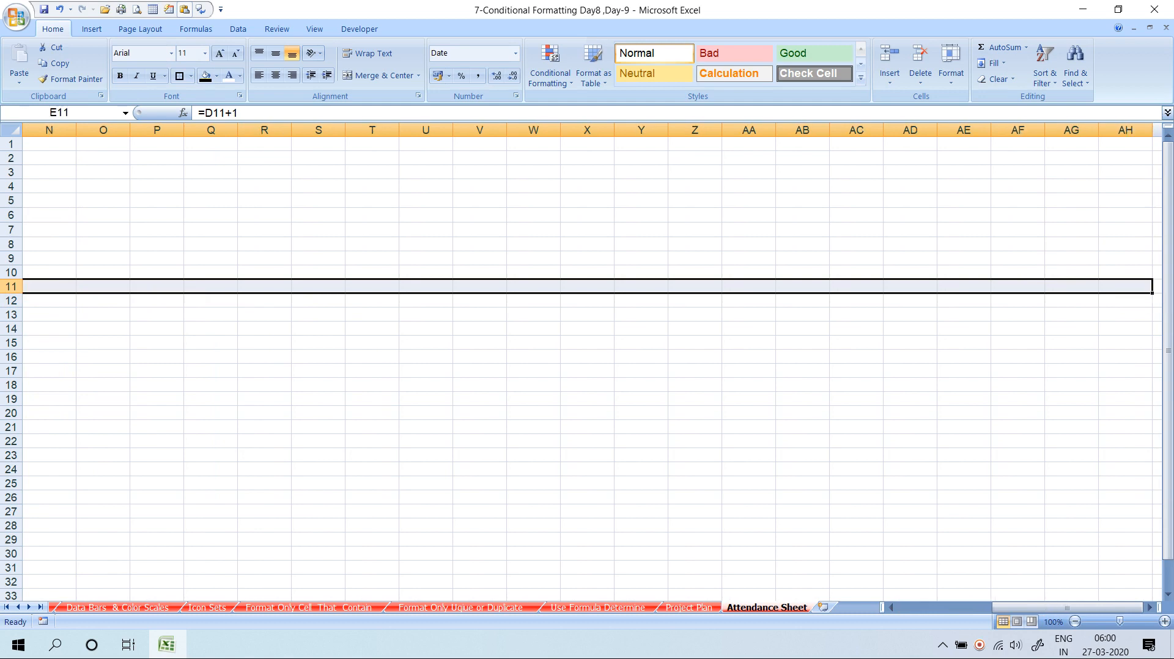
pyautogui.hotkey('ctrl', 'r')
pyautogui.hotkey('shift', 'Right')
pyautogui.hotkey('shift', 'Right')
pyautogui.hotkey('shift', 'Right')
pyautogui.hotkey('shift', 'Right')
pyautogui.hotkey('shift', 'Right')
pyautogui.hotkey('shift', 'Right')
pyautogui.hotkey('shift', 'Right')
pyautogui.hotkey('shift', 'Right')
pyautogui.hotkey('shift', 'Right')
pyautogui.hotkey('shift', 'Right')
pyautogui.hotkey('shift', 'Right')
pyautogui.hotkey('shift', 'Right')
pyautogui.hotkey('shift', 'Right')
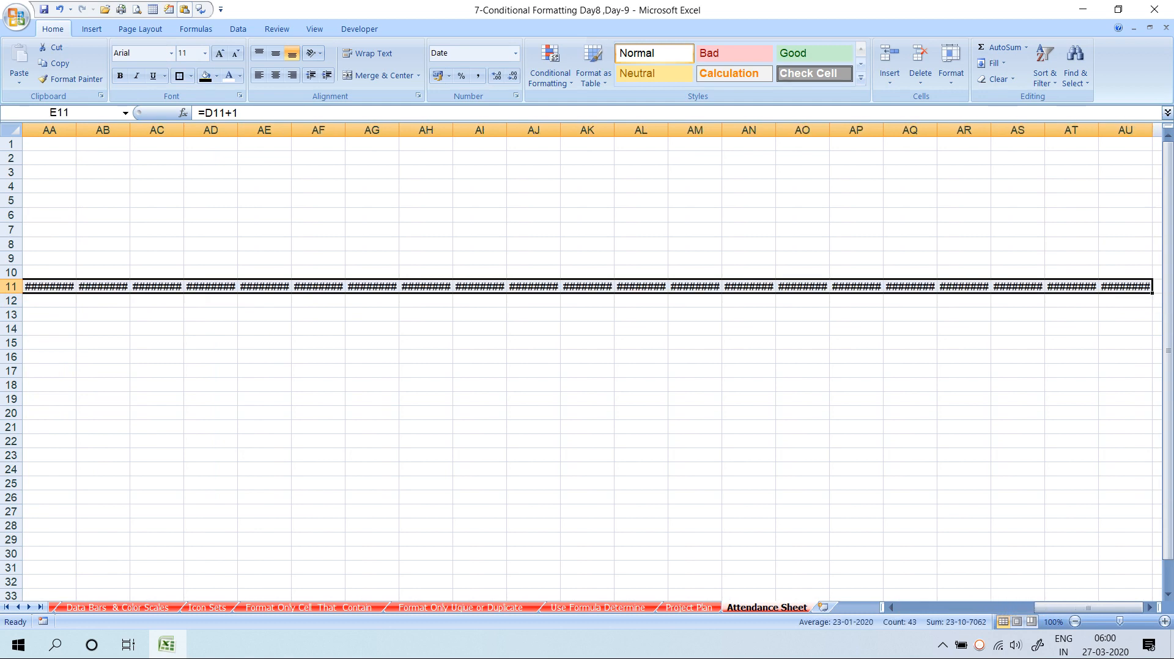
pyautogui.click(210, 259)
pyautogui.hotkey('ctrl', 'Left')
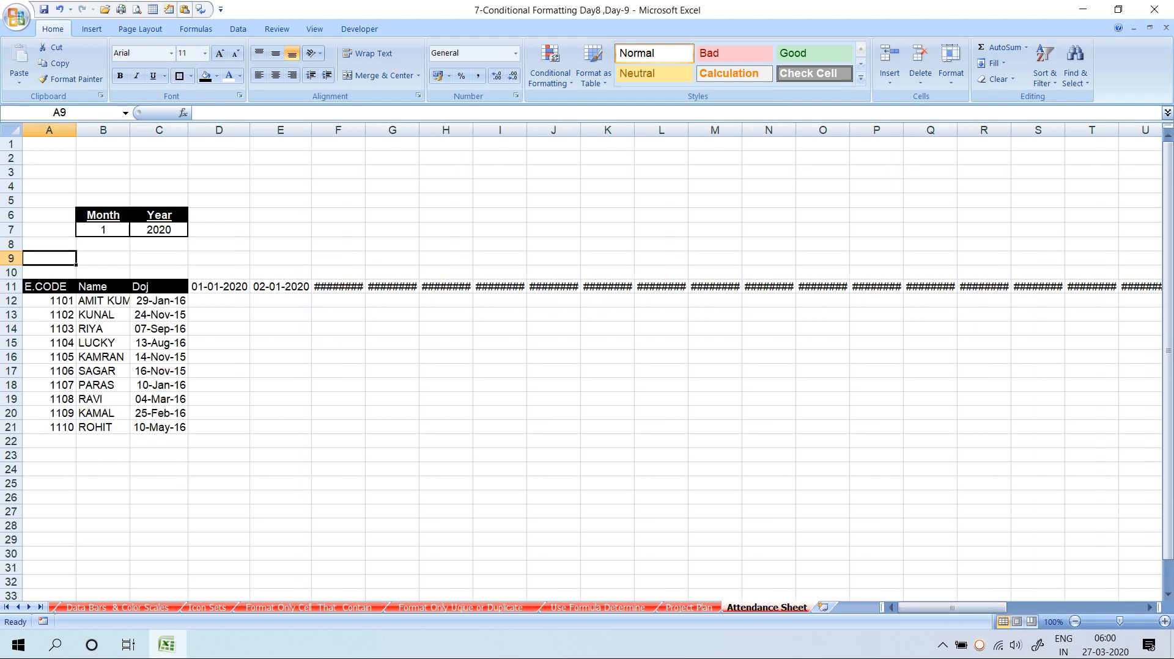
# Try auto-fitting the selected date columns, then undo the auto-fit
pyautogui.moveTo(280, 129); pyautogui.dragTo(1091, 130)
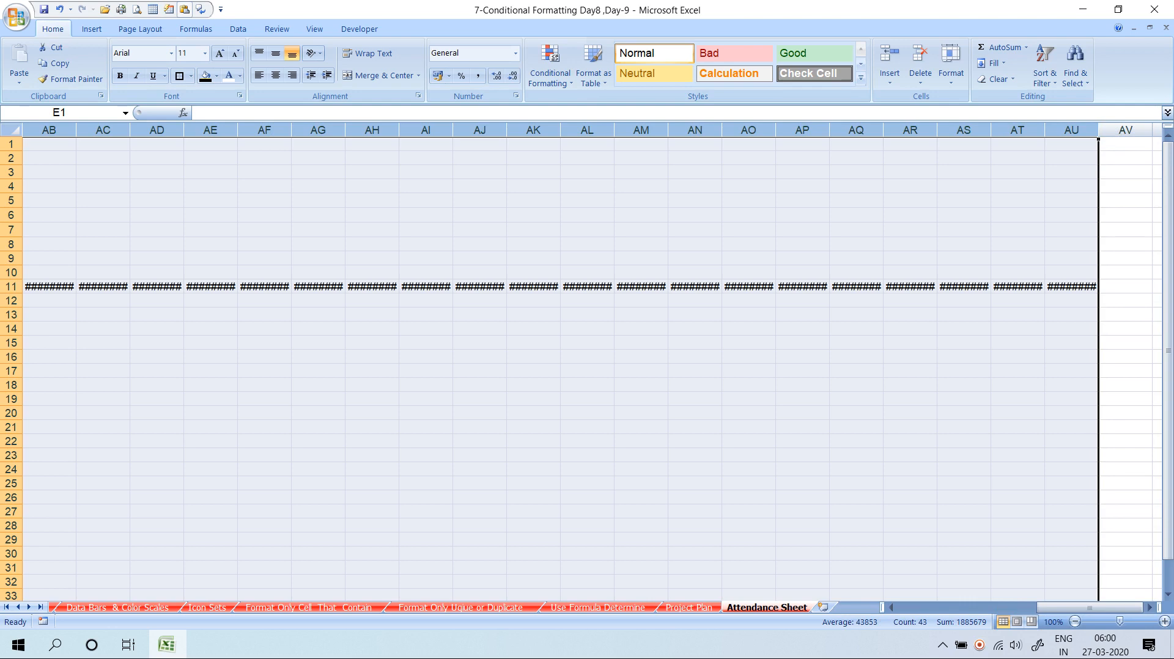
pyautogui.doubleClick(1099, 129)
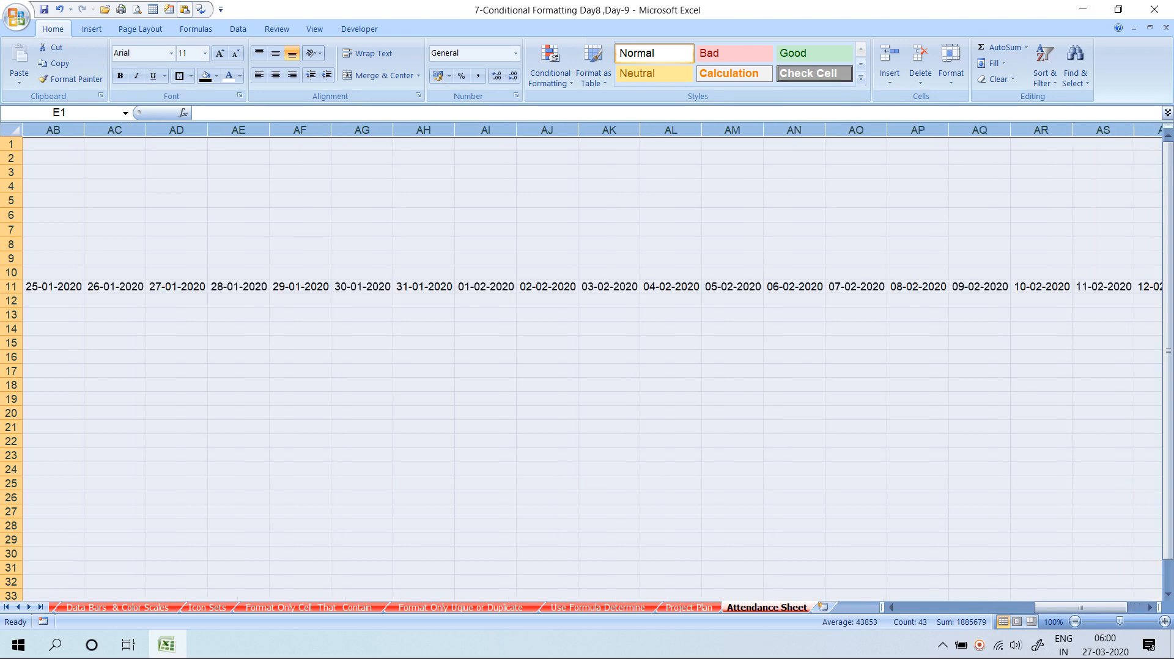
pyautogui.click(794, 287)
pyautogui.press('Left')
pyautogui.press('Left')
pyautogui.press('Left')
pyautogui.press('Left')
pyautogui.press('Left')
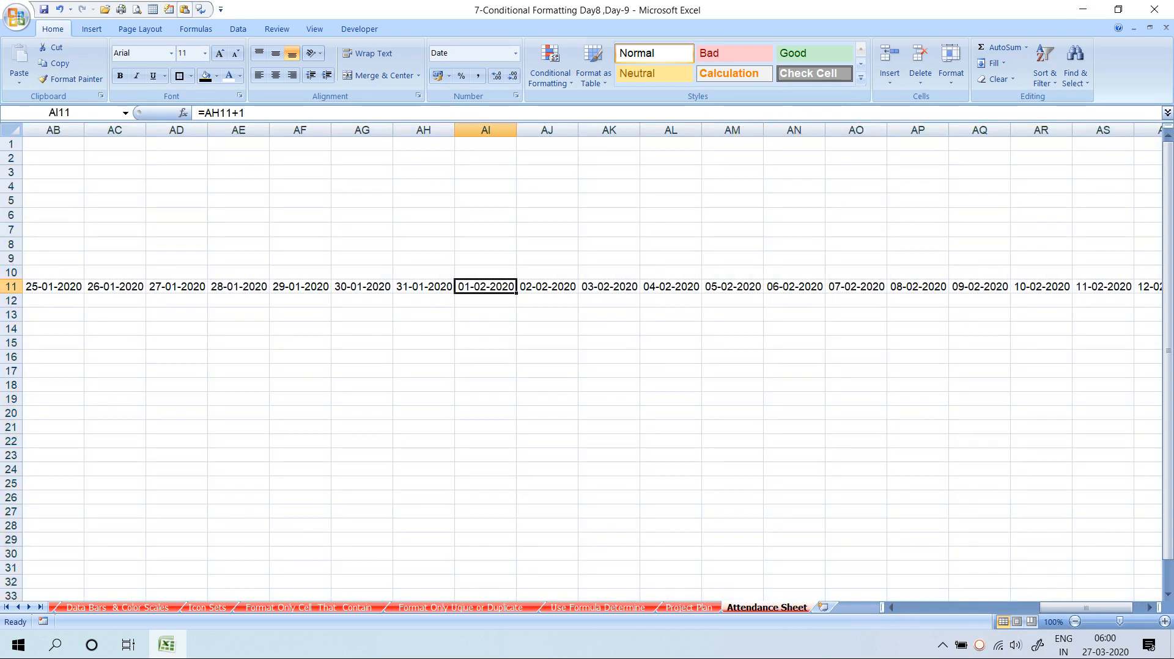
pyautogui.hotkey('ctrl', 'z')
# Check the dates along row 11, undoing and restoring the fill across the row
pyautogui.press('Left')
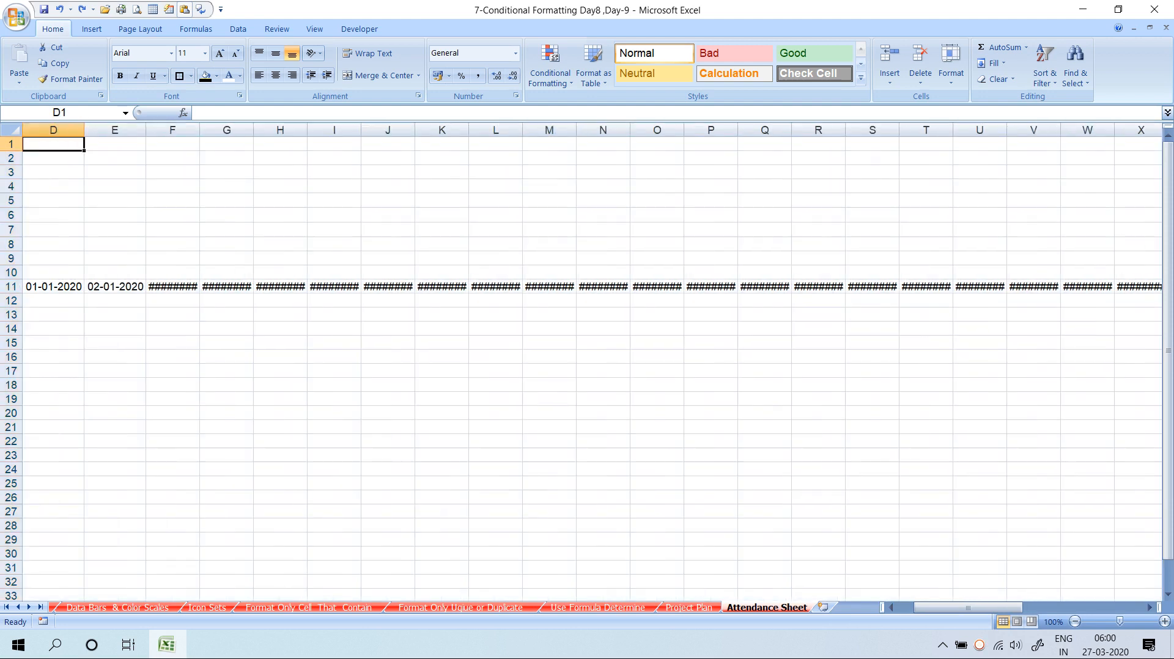
pyautogui.hotkey('ctrl', 'Down')
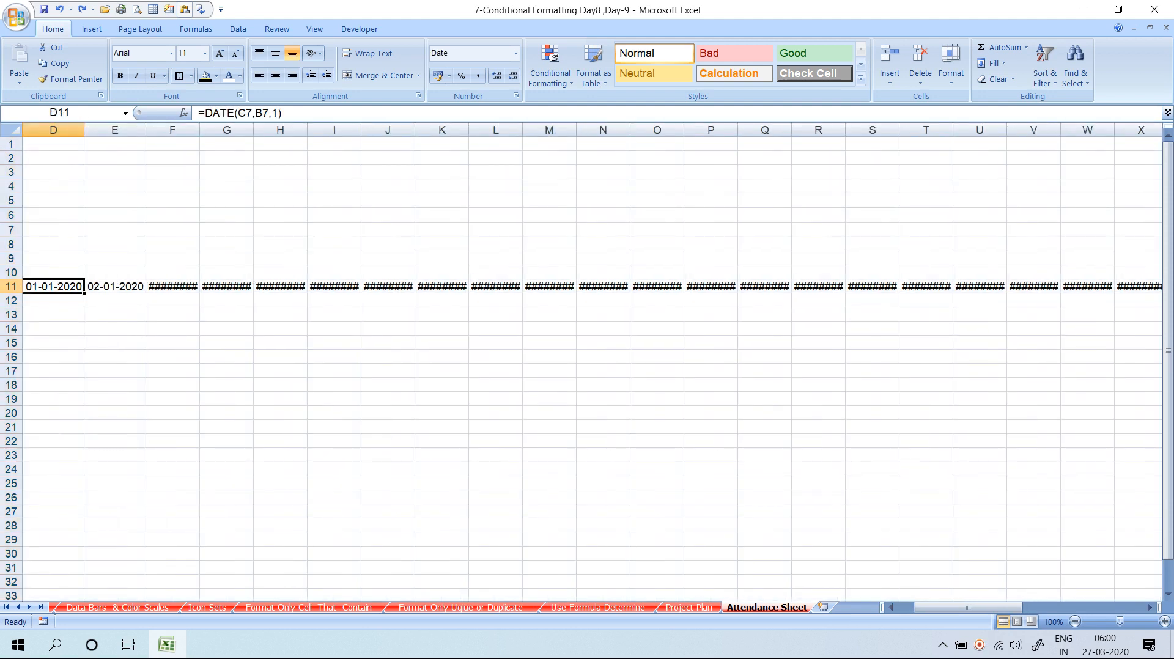
pyautogui.press('Right')
pyautogui.press('Right')
pyautogui.press('Right')
pyautogui.press('Right')
pyautogui.press('Right')
pyautogui.press('Right')
pyautogui.press('Right')
pyautogui.press('Right')
pyautogui.press('Right')
pyautogui.press('Right')
pyautogui.press('Right')
pyautogui.press('Right')
pyautogui.press('Right')
pyautogui.press('Right')
pyautogui.press('Right')
pyautogui.press('Right')
pyautogui.press('Right')
pyautogui.press('Right')
pyautogui.press('Right')
pyautogui.press('Right')
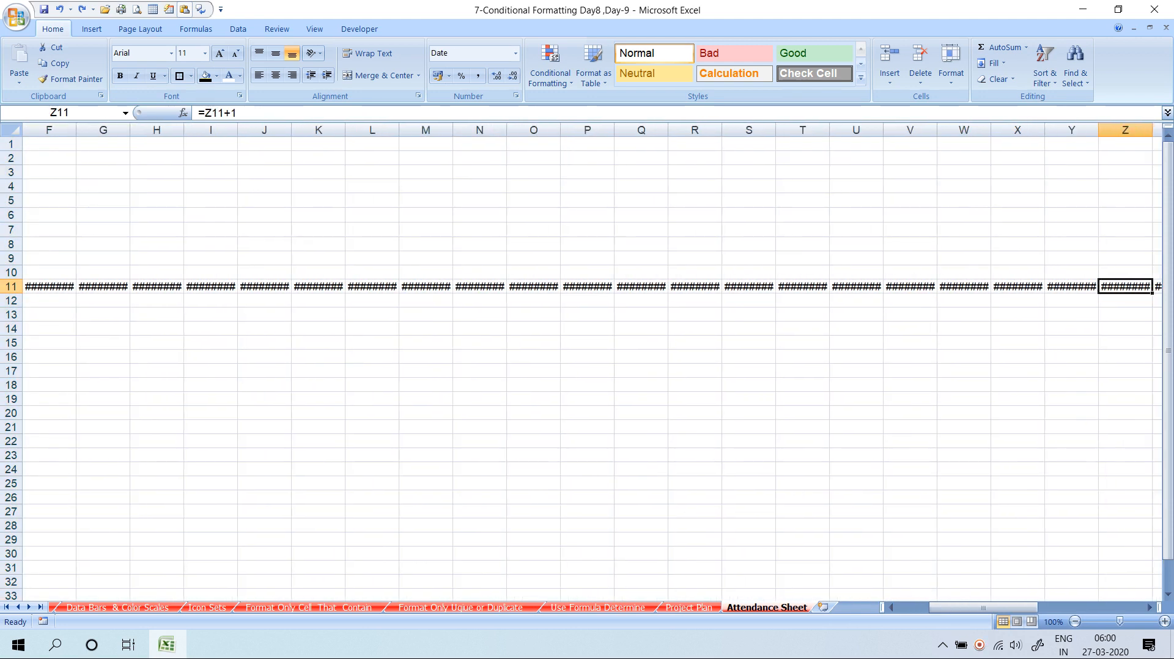
pyautogui.press('Right')
pyautogui.press('Right')
pyautogui.press('Right')
pyautogui.press('Right')
pyautogui.press('Right')
pyautogui.press('Right')
pyautogui.press('Right')
pyautogui.press('Right')
pyautogui.press('Right')
pyautogui.press('Right')
pyautogui.press('Right')
pyautogui.press('Right')
pyautogui.press('Right')
pyautogui.press('Right')
pyautogui.press('Right')
pyautogui.press('Right')
pyautogui.press('Right')
pyautogui.press('Right')
pyautogui.press('Right')
pyautogui.press('Right')
pyautogui.press('Left')
pyautogui.press('Left')
pyautogui.press('Left')
pyautogui.press('Left')
pyautogui.press('Left')
pyautogui.press('Left')
pyautogui.press('Left')
pyautogui.press('Left')
pyautogui.press('Left')
pyautogui.press('Left')
pyautogui.press('Left')
pyautogui.press('Left')
pyautogui.press('Left')
pyautogui.press('Left')
pyautogui.press('Left')
pyautogui.press('Left')
pyautogui.press('Left')
pyautogui.press('Left')
pyautogui.press('Left')
pyautogui.press('Left')
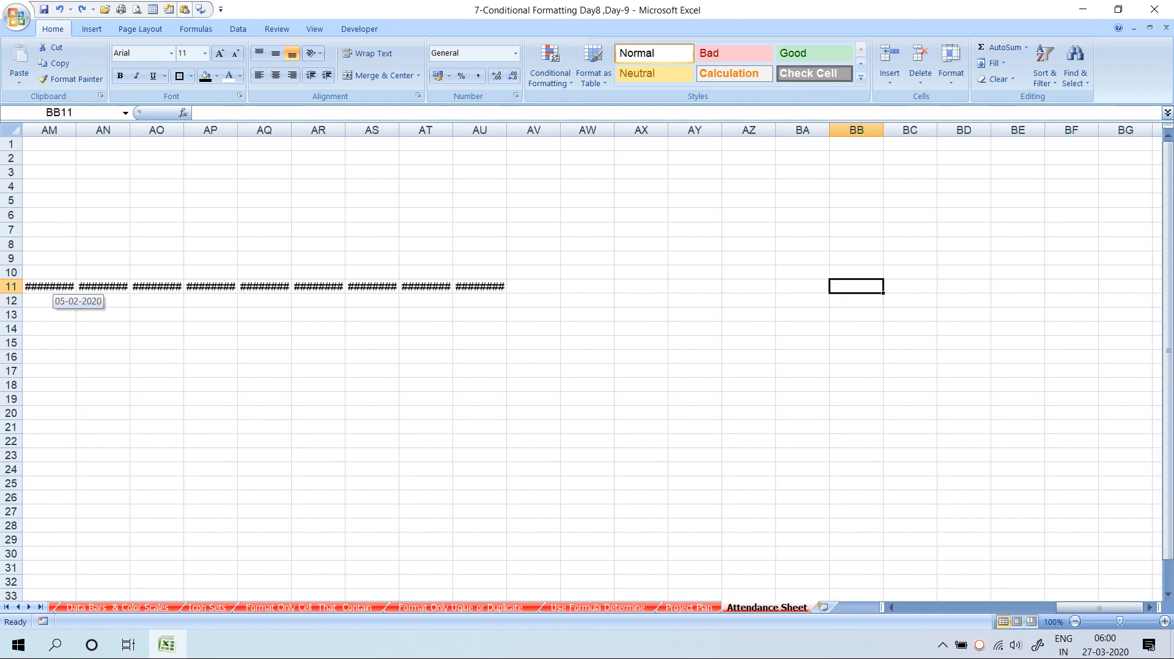
pyautogui.press('Left')
pyautogui.press('Left')
pyautogui.press('Left')
pyautogui.press('Left')
pyautogui.press('Left')
pyautogui.press('Left')
pyautogui.press('Left')
pyautogui.press('Left')
pyautogui.press('Left')
pyautogui.press('Left')
pyautogui.press('Left')
pyautogui.press('Left')
pyautogui.press('Left')
pyautogui.press('Left')
pyautogui.hotkey('ctrl', 'z')
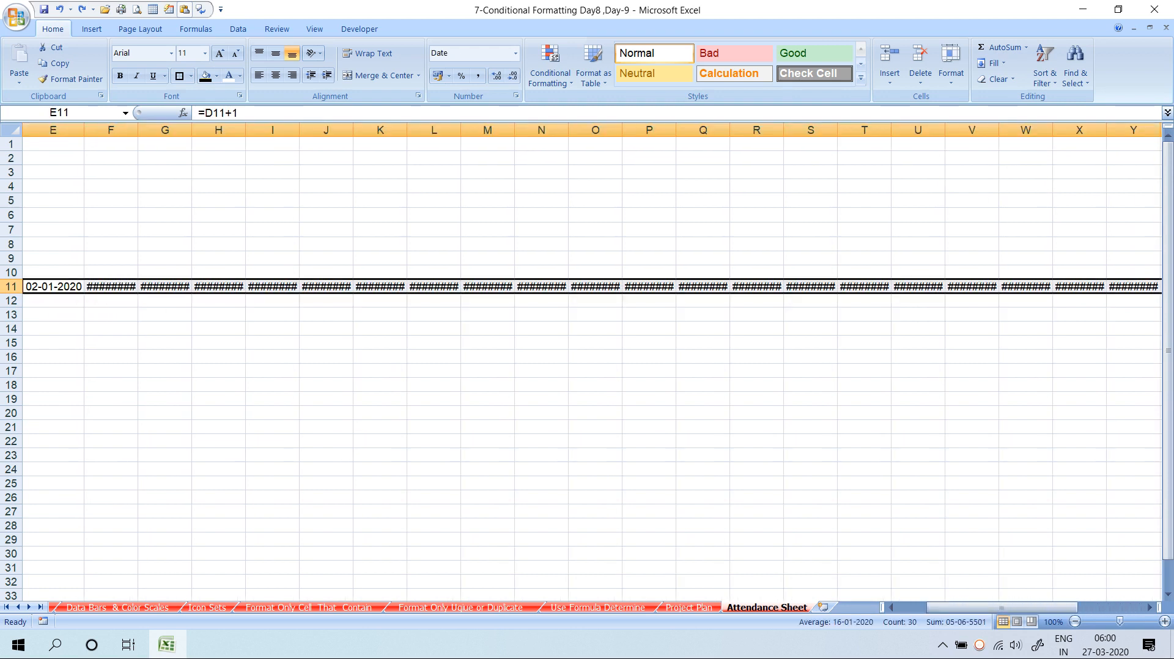
pyautogui.hotkey('ctrl', 'z')
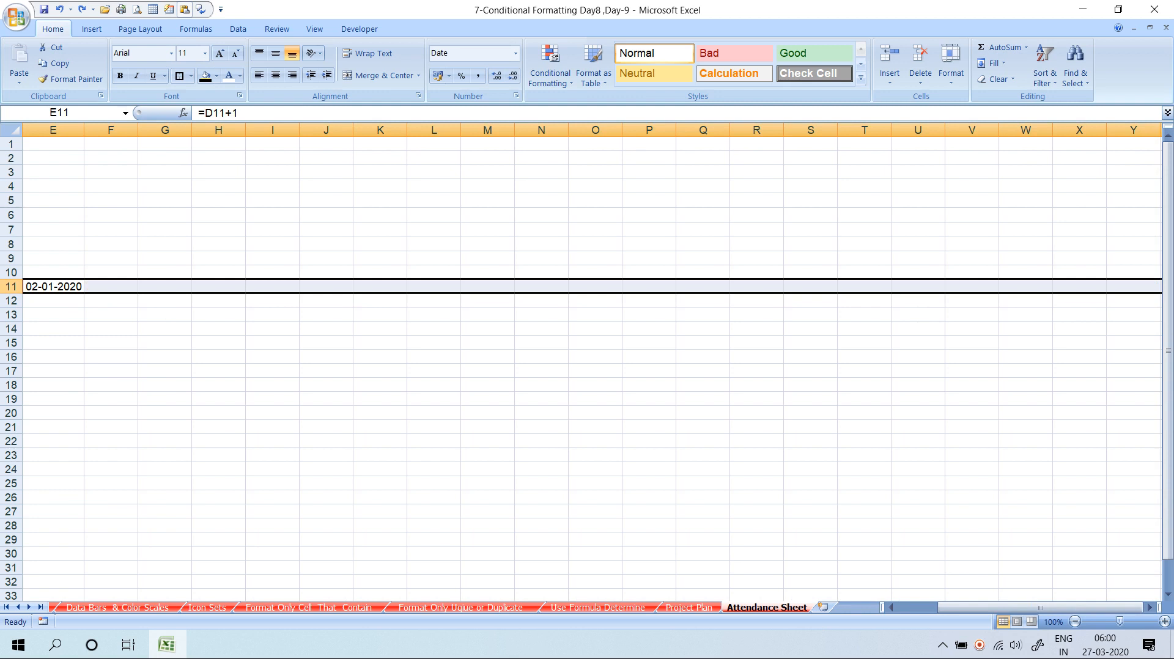
pyautogui.hotkey('ctrl', 'y')
# Auto-fit columns F:AH so dates 01-01-2020 to 31-01-2020 show, then select D11:AH11
pyautogui.moveTo(111, 130); pyautogui.dragTo(1091, 130)
pyautogui.doubleClick(1099, 131)
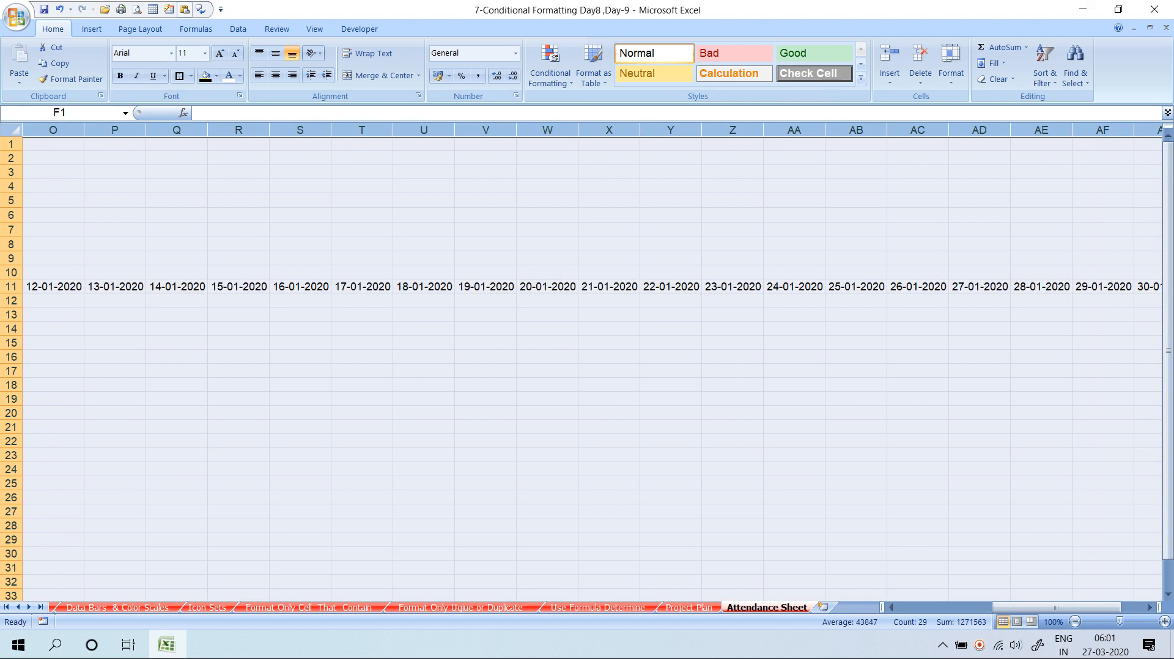
pyautogui.click(1041, 287)
pyautogui.press('Right')
pyautogui.press('Right')
pyautogui.press('Right')
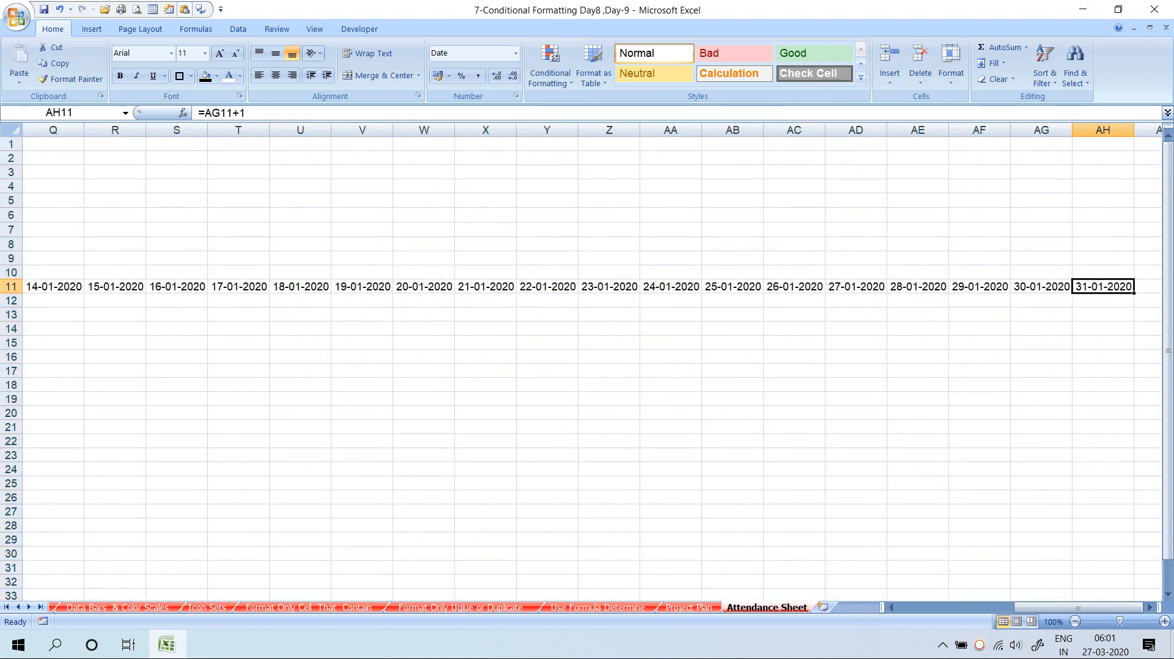
pyautogui.press('Right')
pyautogui.press('Left')
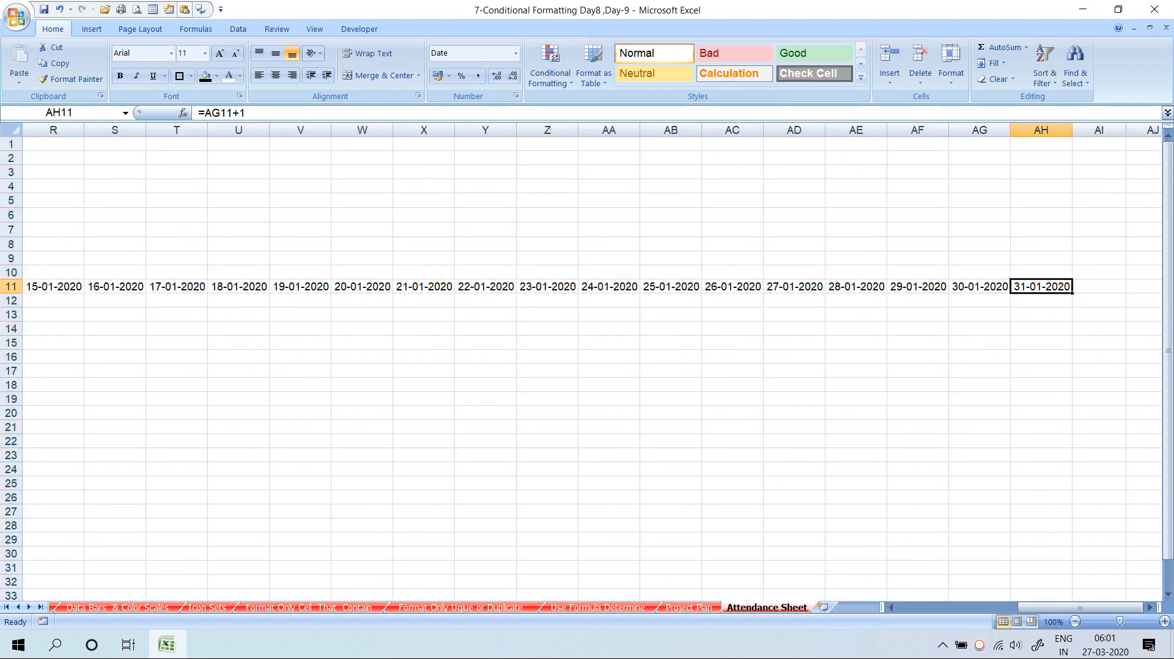
pyautogui.press('Home')
pyautogui.press('Right')
pyautogui.press('Right')
pyautogui.press('Right')
pyautogui.press('Right')
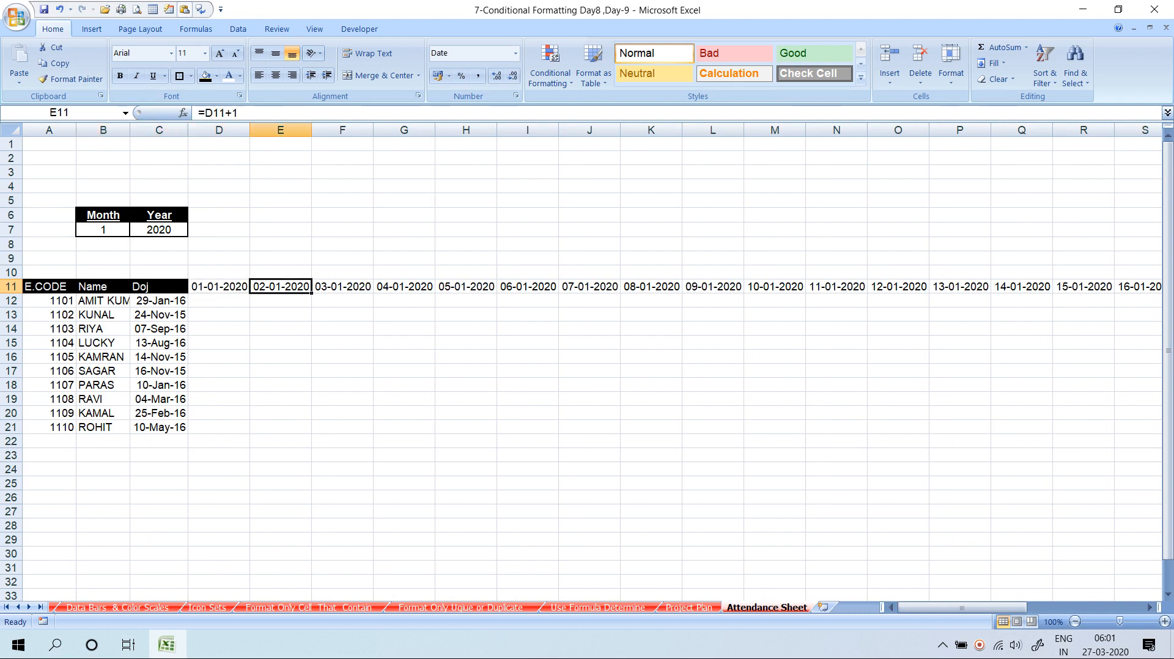
pyautogui.press('Left')
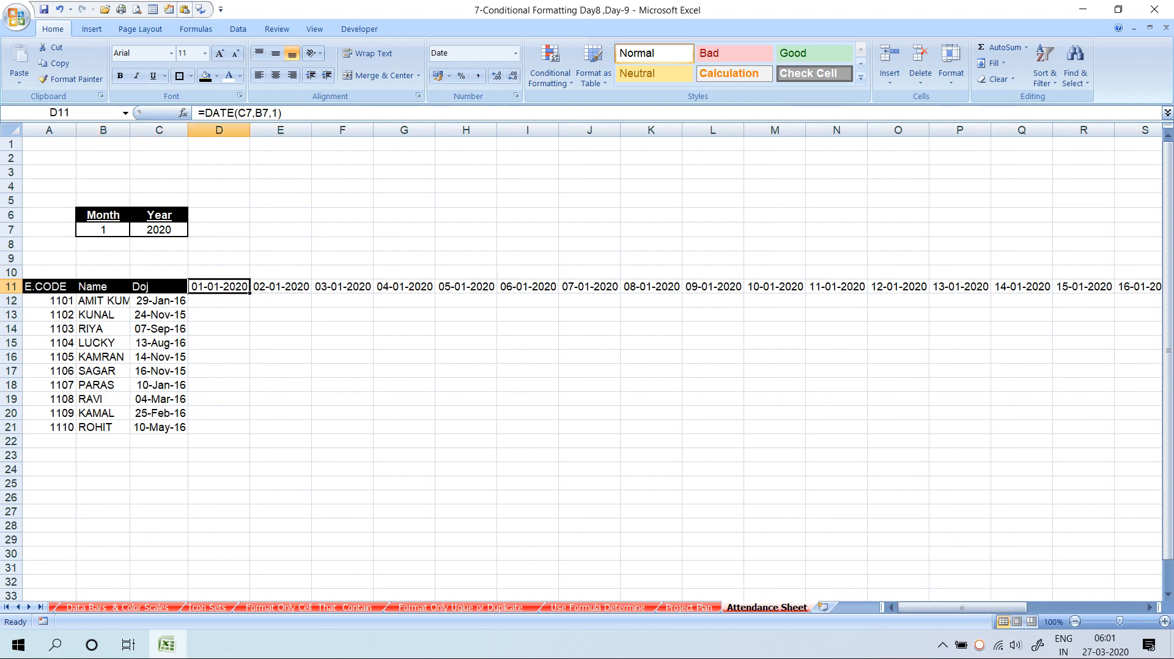
pyautogui.hotkey('ctrl', 'shift', 'Right')
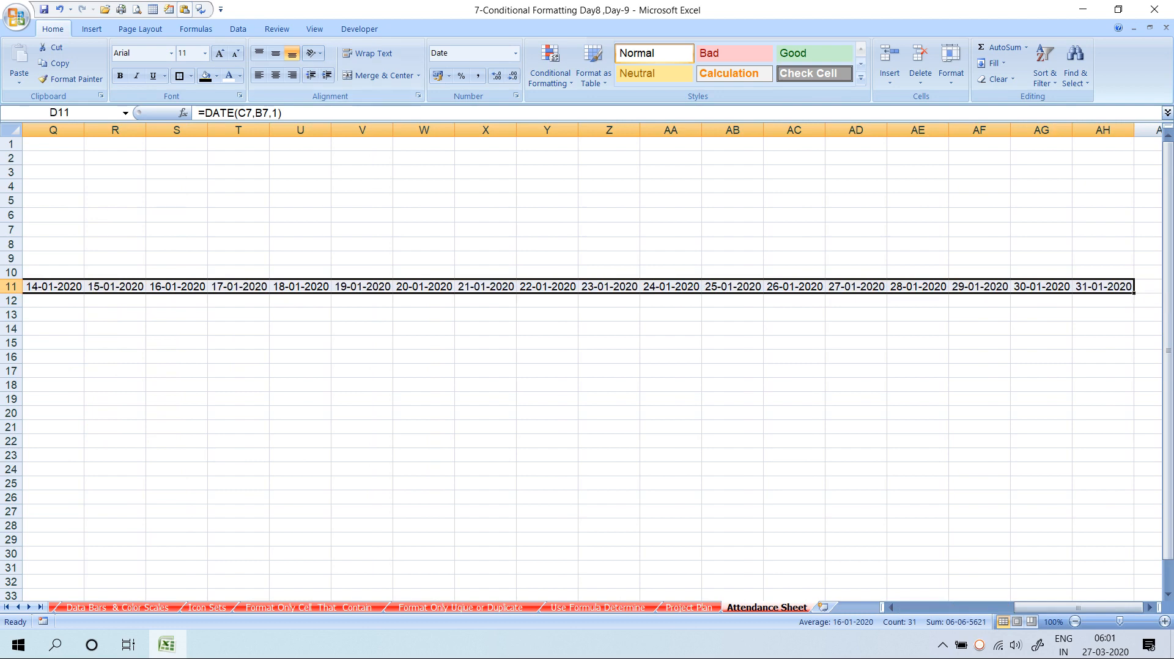
pyautogui.hotkey('ctrl', '1')
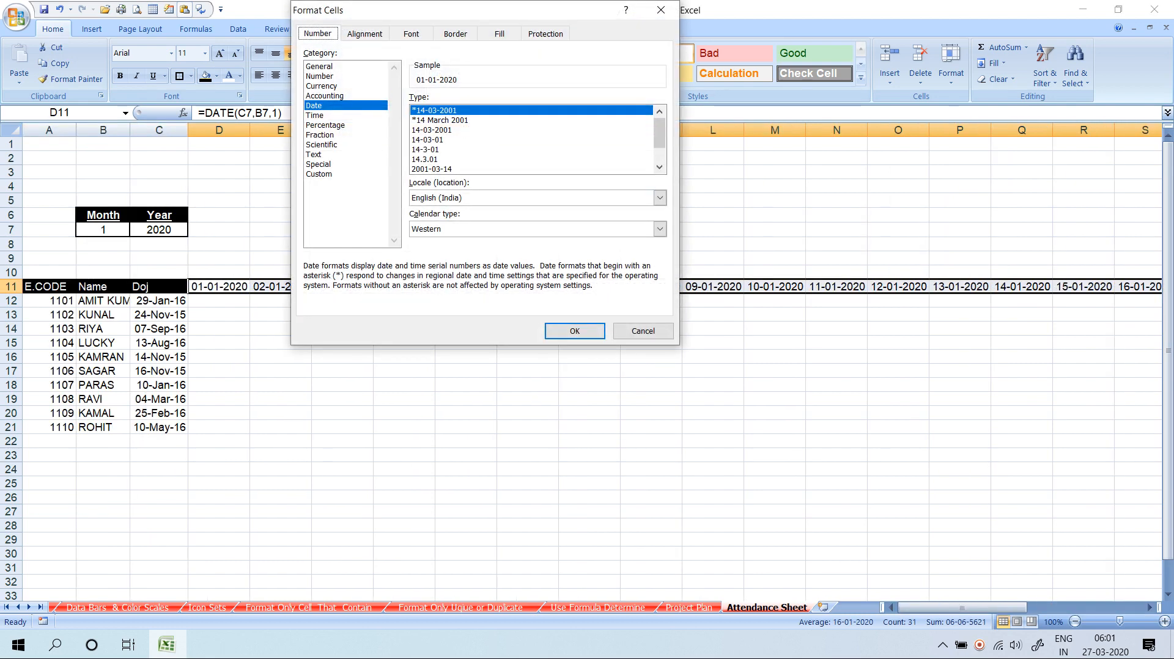
# Apply the custom number format DD to the dates in row 11
pyautogui.click(319, 175)
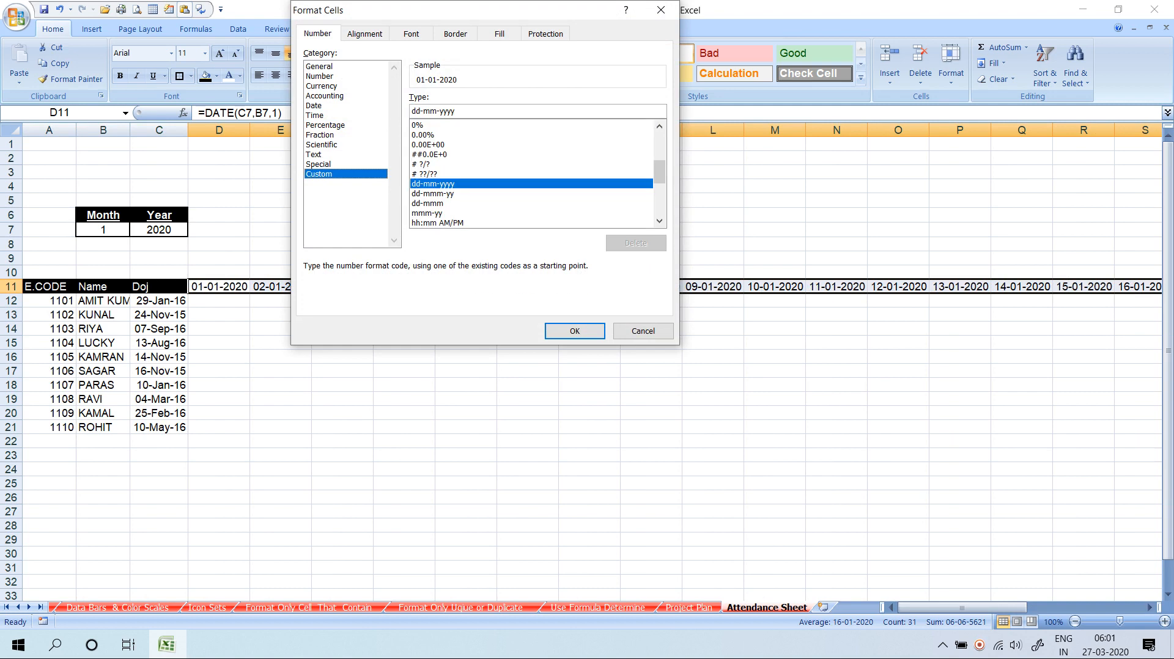
pyautogui.doubleClick(433, 112)
pyautogui.write('D')
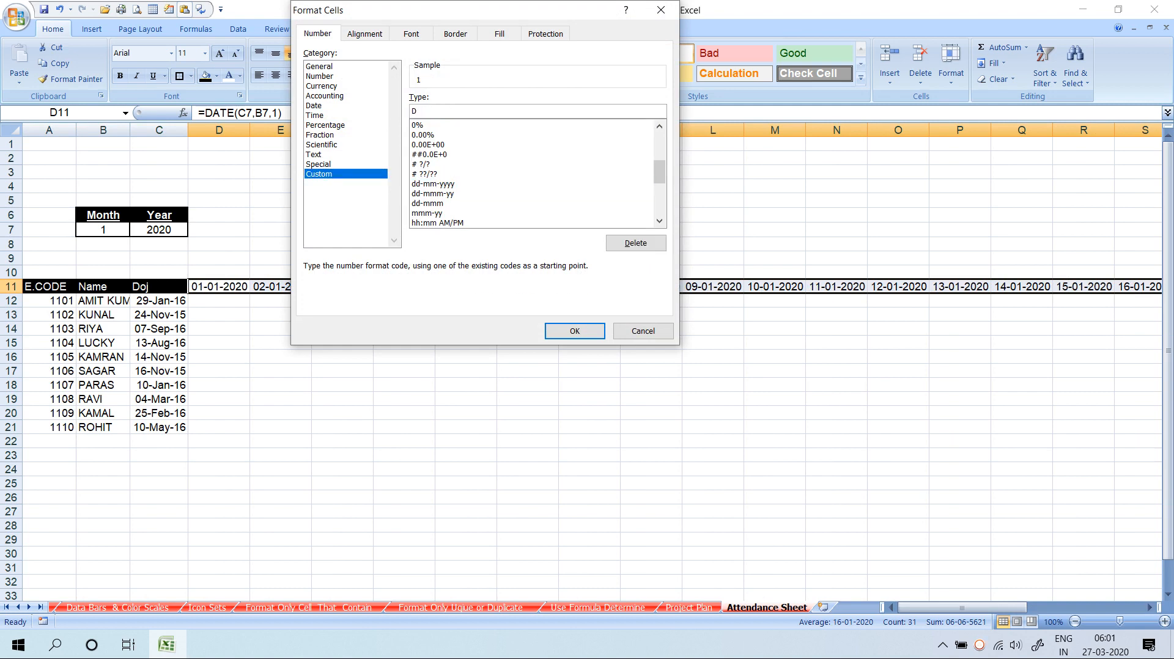
pyautogui.write('D')
pyautogui.press('Return')
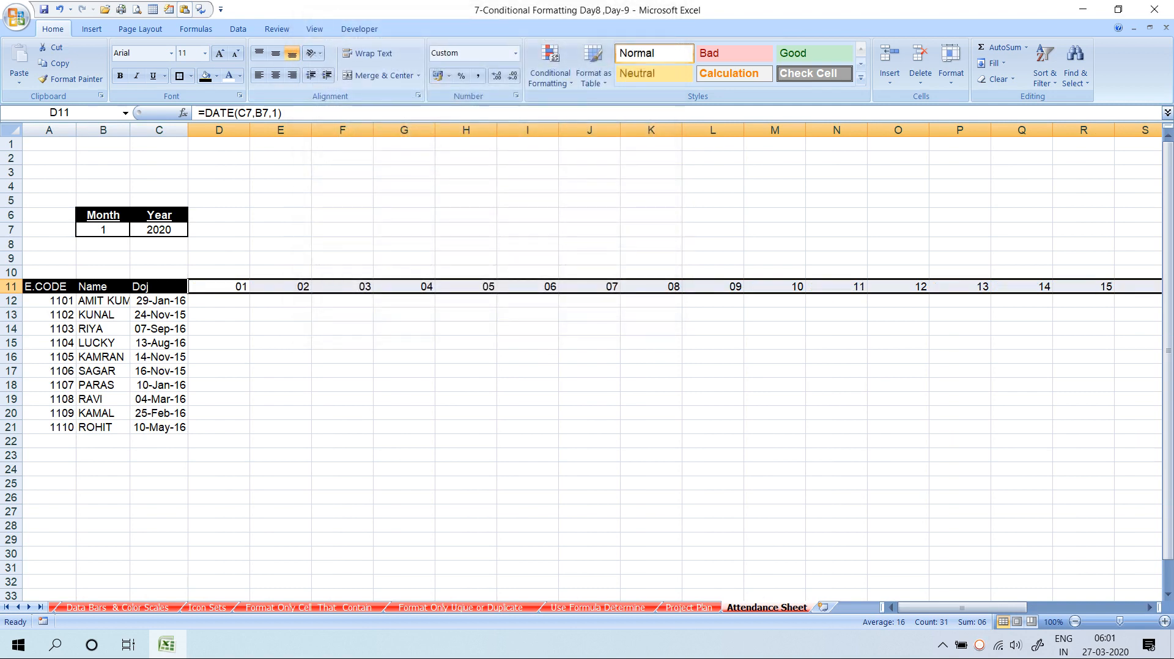
# Auto-fit the day columns D:AH to a narrow width
pyautogui.click(219, 130)
pyautogui.moveTo(232, 130); pyautogui.dragTo(206, 130)
pyautogui.click(1099, 129)
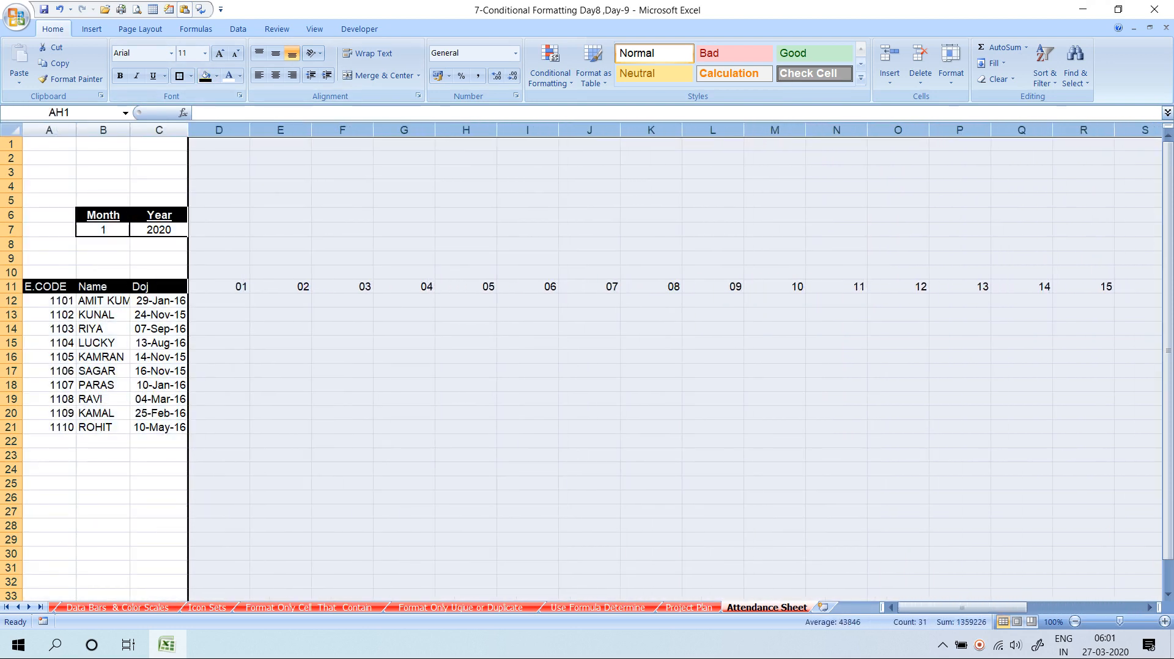
pyautogui.doubleClick(249, 129)
pyautogui.click(285, 414)
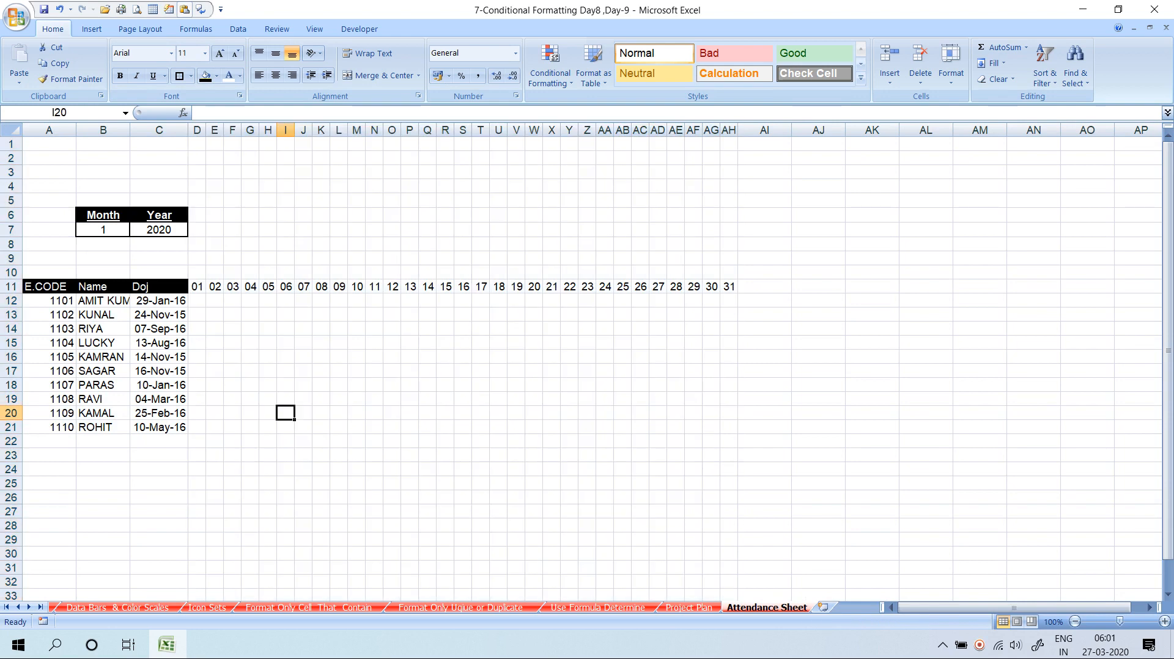
# Put All Borders on the day numbers D11:AH11
pyautogui.moveTo(197, 286); pyautogui.dragTo(729, 286)
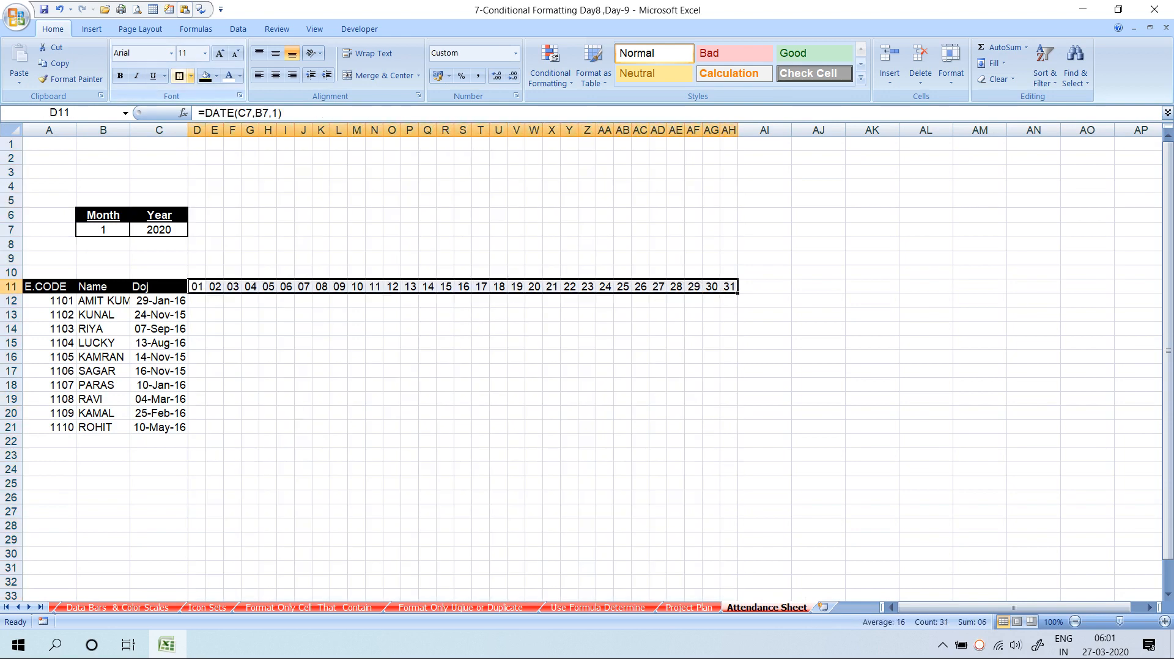
pyautogui.click(191, 76)
pyautogui.click(214, 194)
pyautogui.click(410, 399)
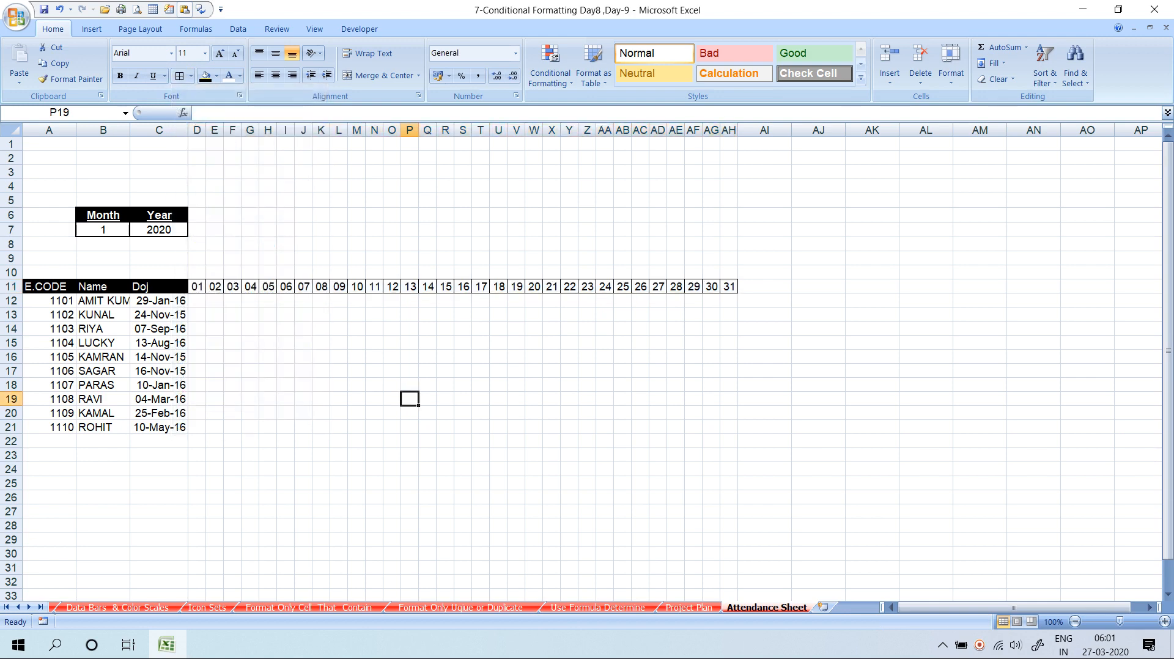
pyautogui.click(197, 272)
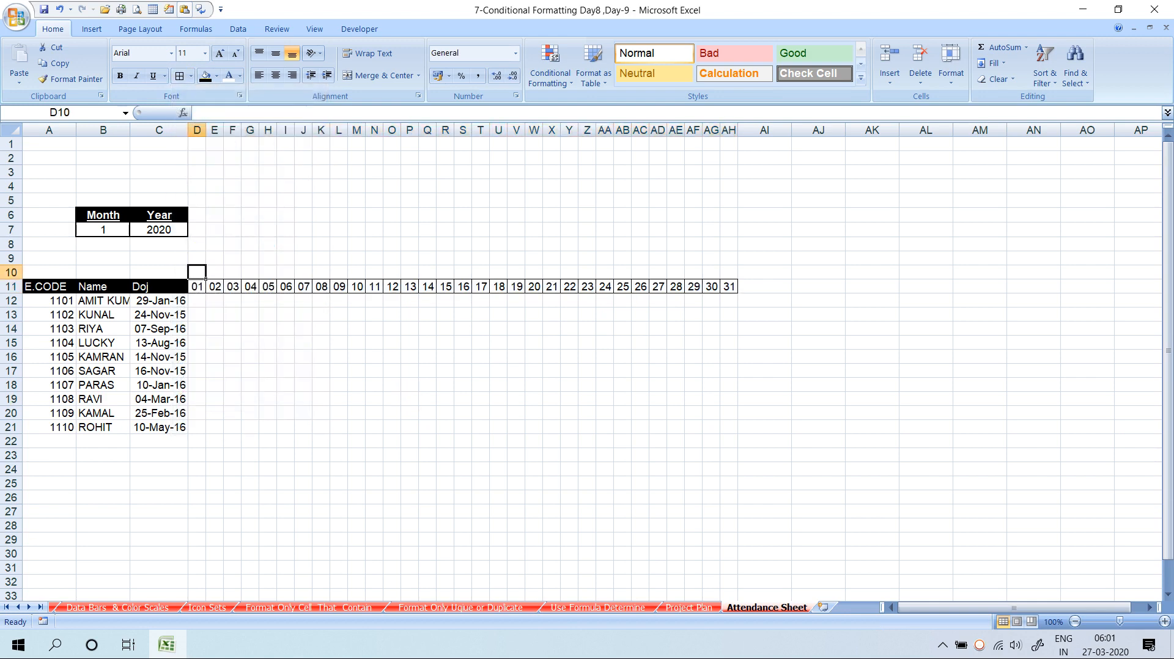
# Enter =TEXT(D11,"DDD") in D10 and fill it right across D10:AH10
pyautogui.write('=TEX')
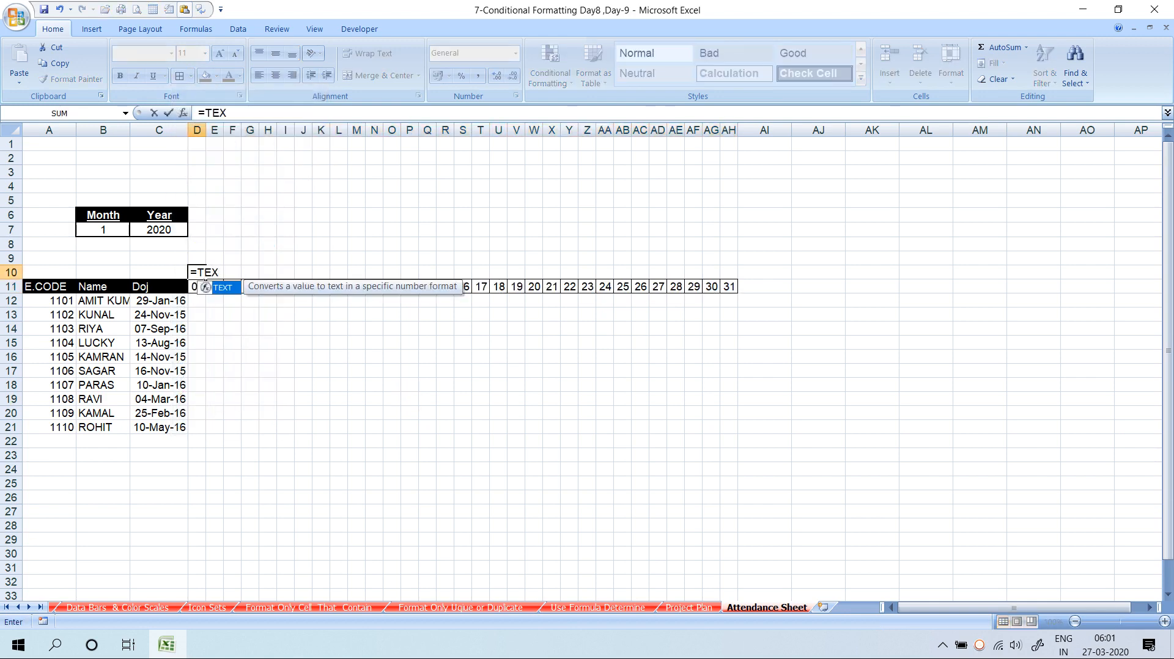
pyautogui.write('T(')
pyautogui.click(197, 286)
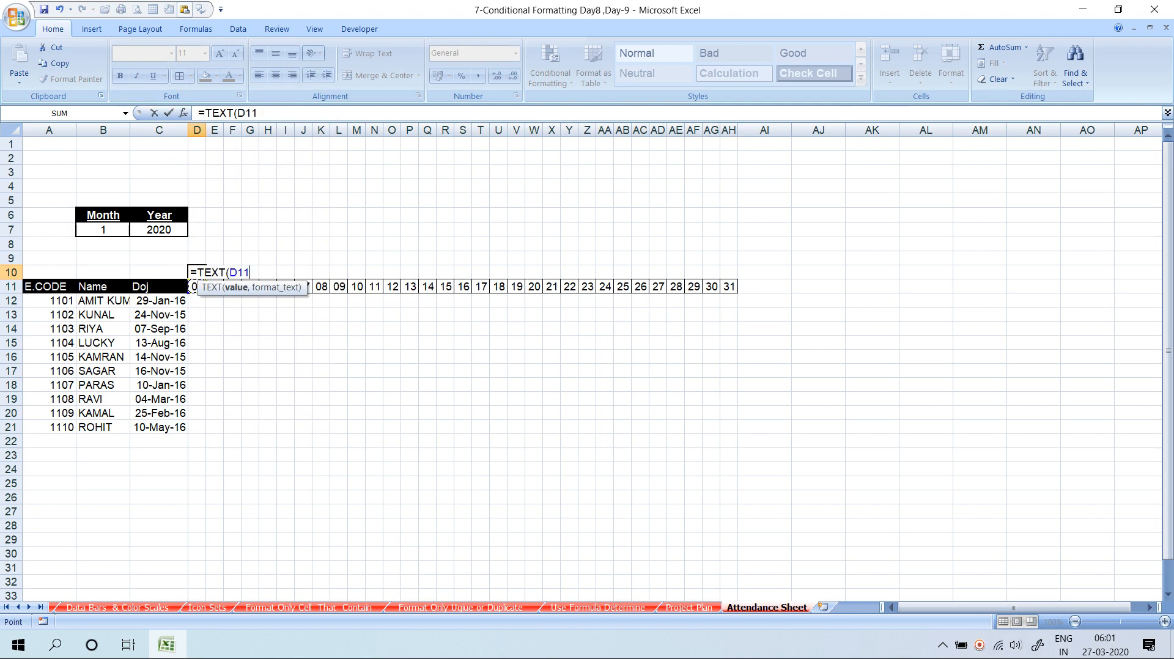
pyautogui.write(',')
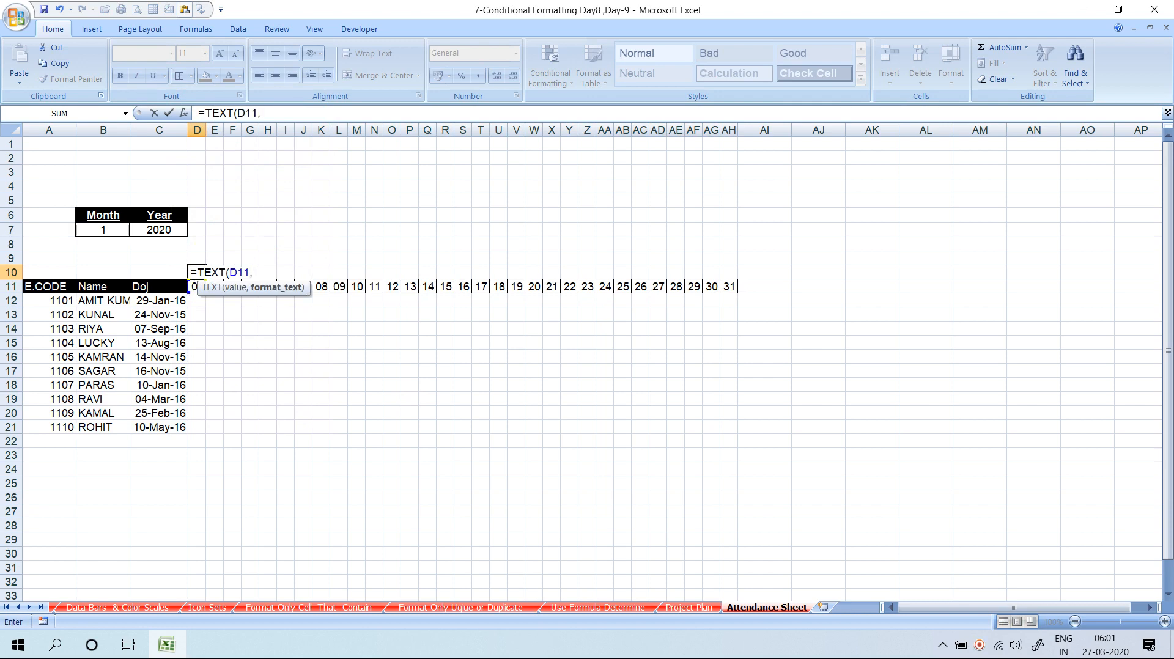
pyautogui.write('"DDD"')
pyautogui.press('Return')
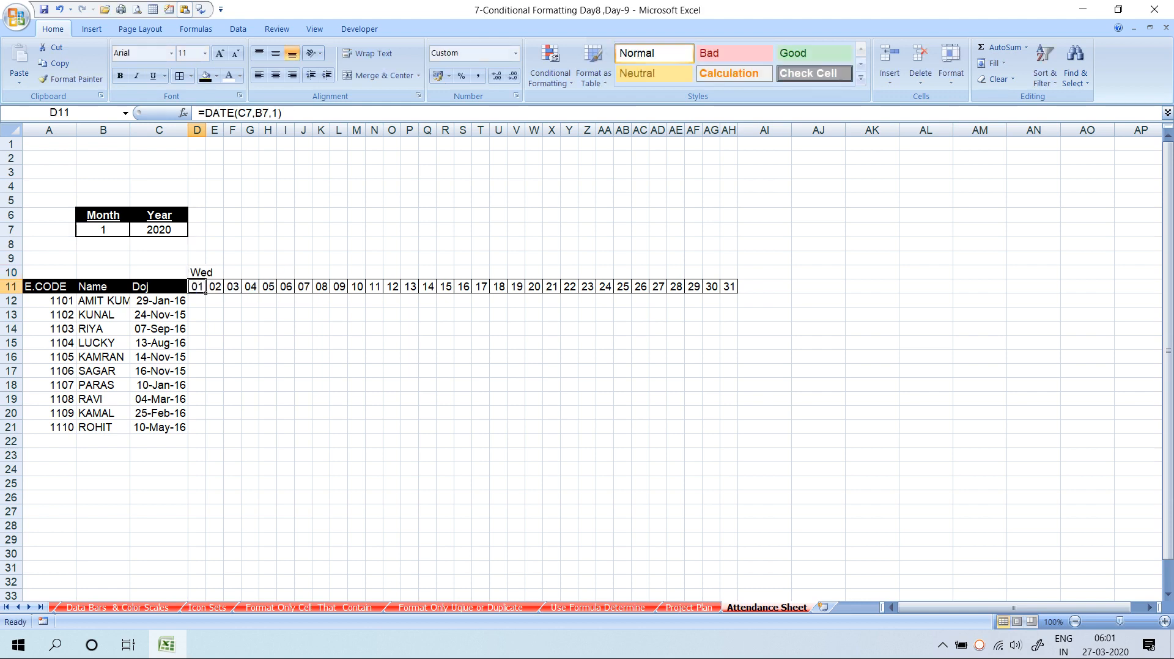
pyautogui.hotkey('ctrl', 'Right')
pyautogui.press('Up')
pyautogui.hotkey('ctrl', 'shift', 'Left')
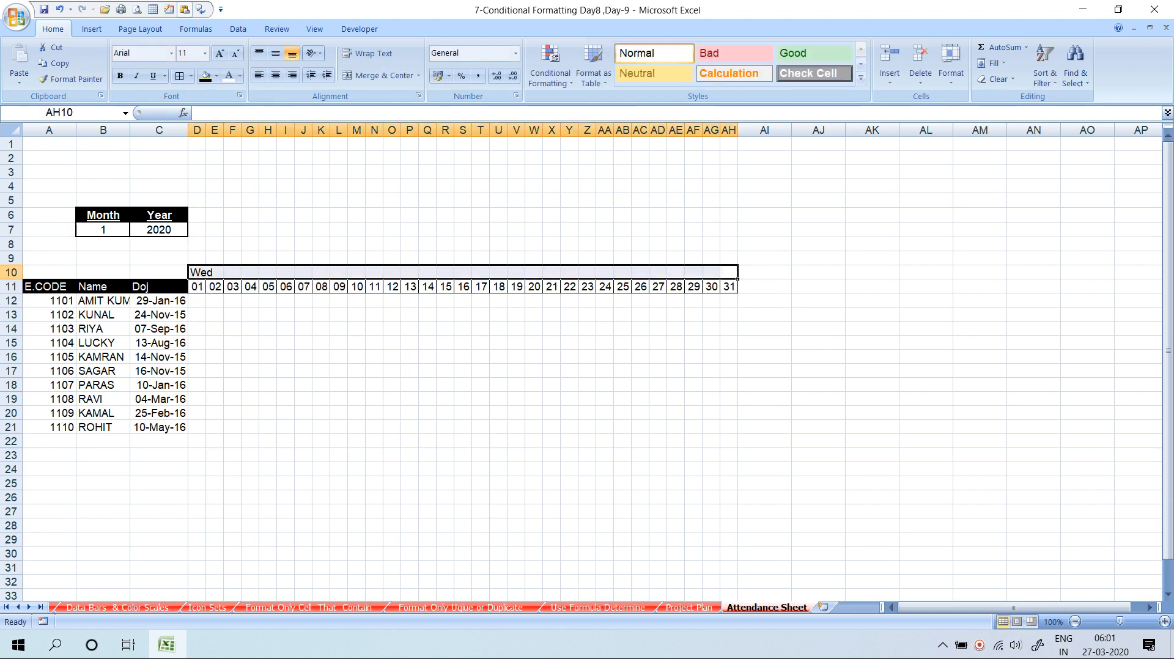
pyautogui.hotkey('ctrl', 'r')
# Apply All Borders to the weekday row D10:AH10 using Alt, H, B, A
pyautogui.press('alt')
pyautogui.press('h')
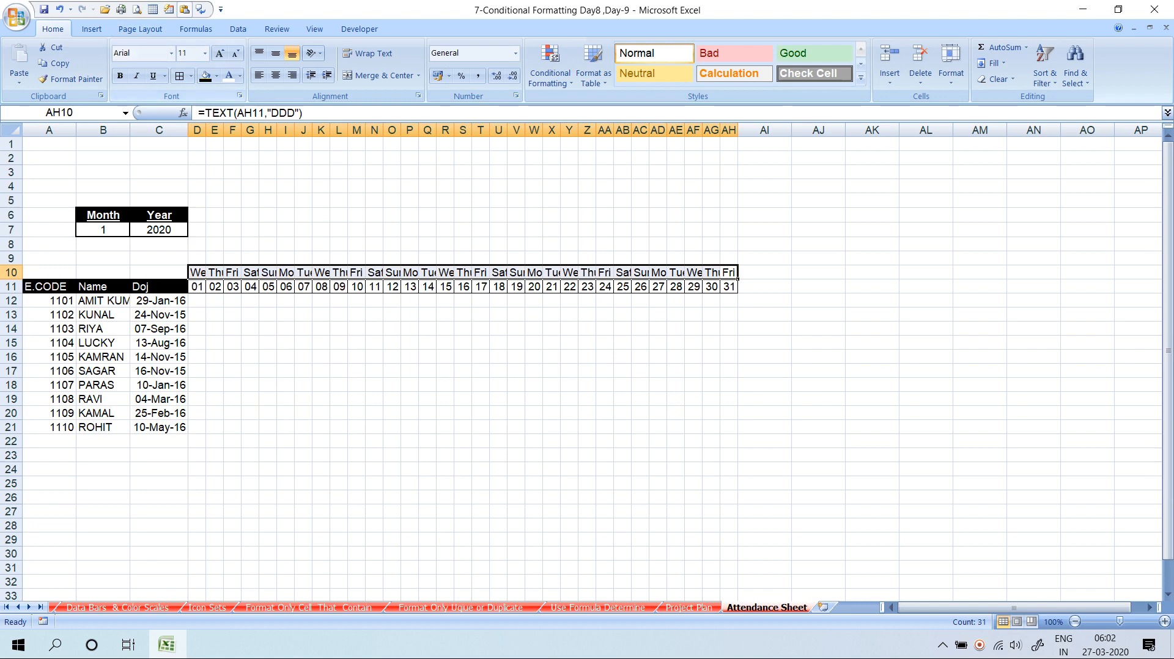
pyautogui.press('b')
pyautogui.press('a')
pyautogui.click(103, 230)
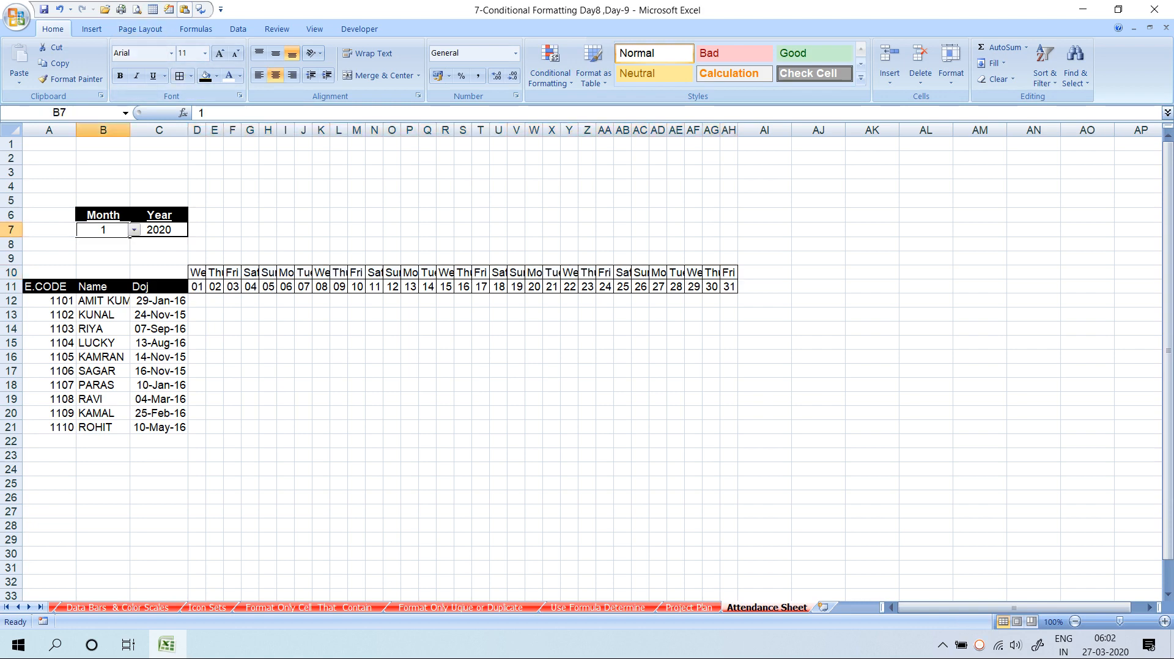
# Change the month in B7 to 3 so the headers show March 2020
pyautogui.click(134, 230)
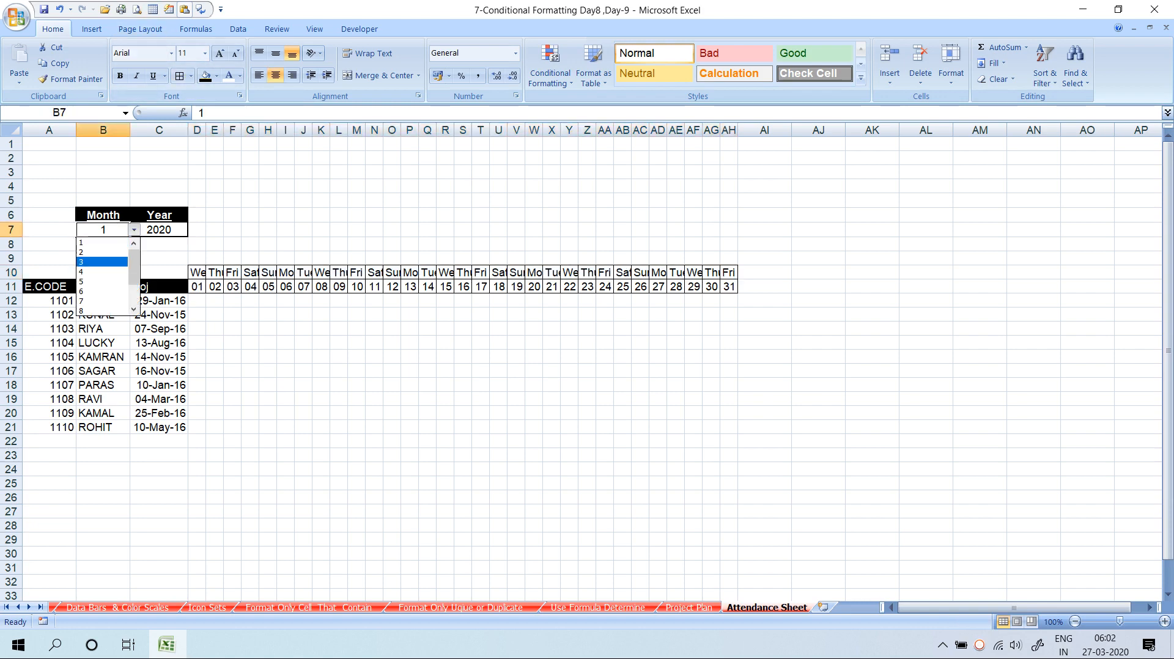
pyautogui.click(102, 263)
pyautogui.click(268, 343)
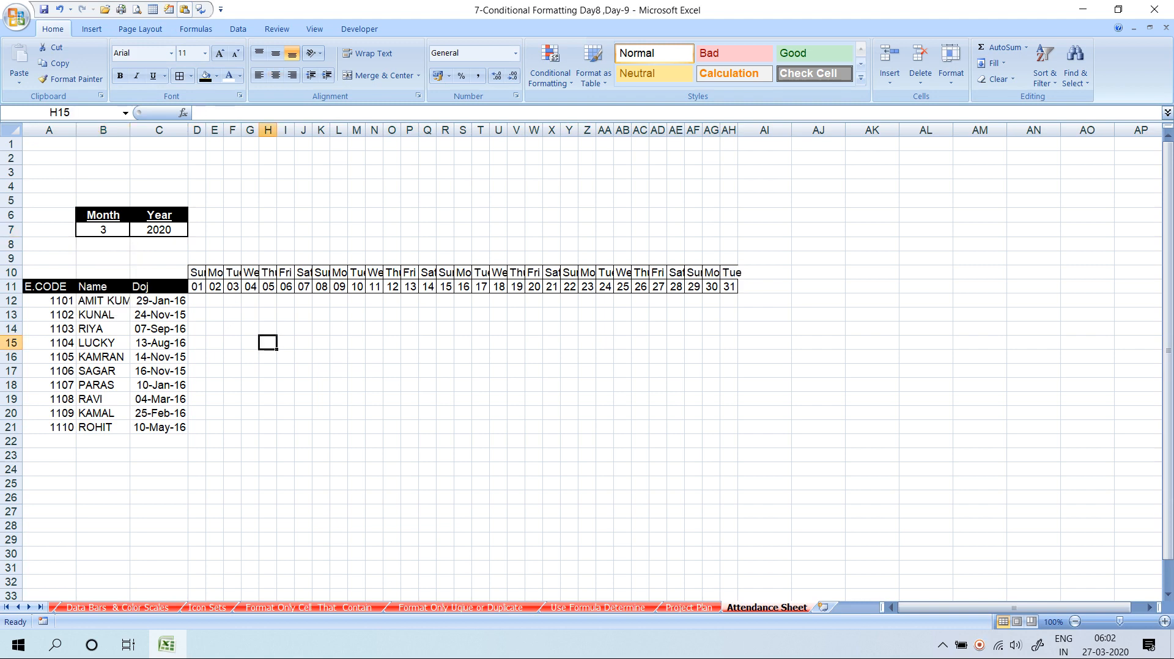
pyautogui.click(201, 274)
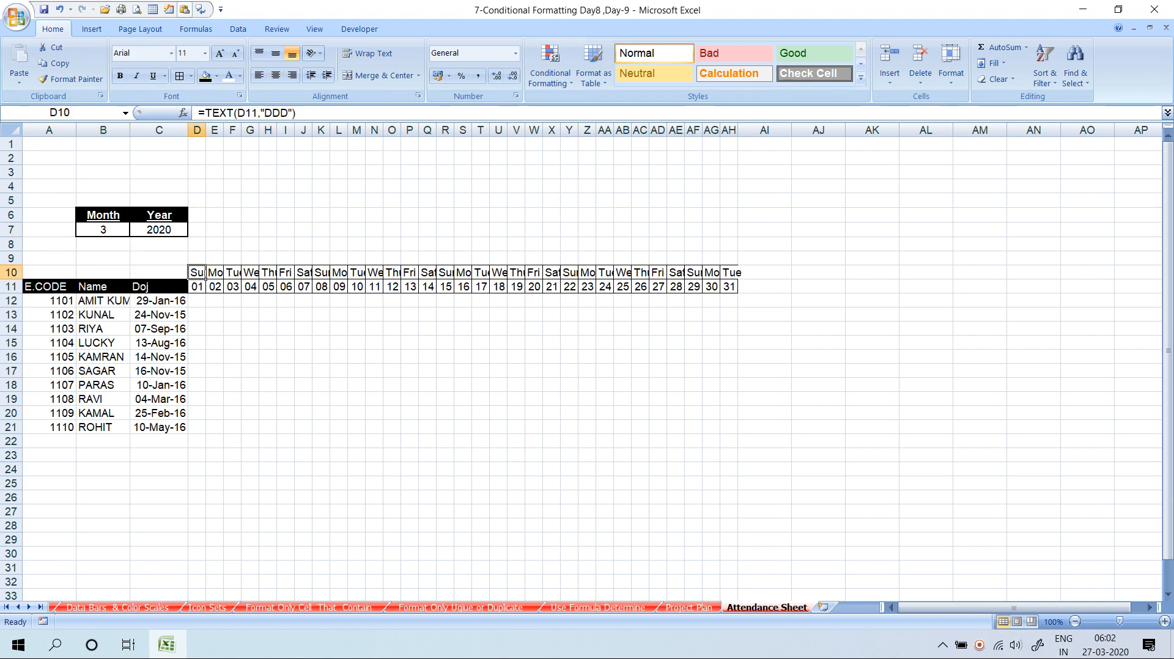
pyautogui.moveTo(658, 272); pyautogui.dragTo(666, 292)
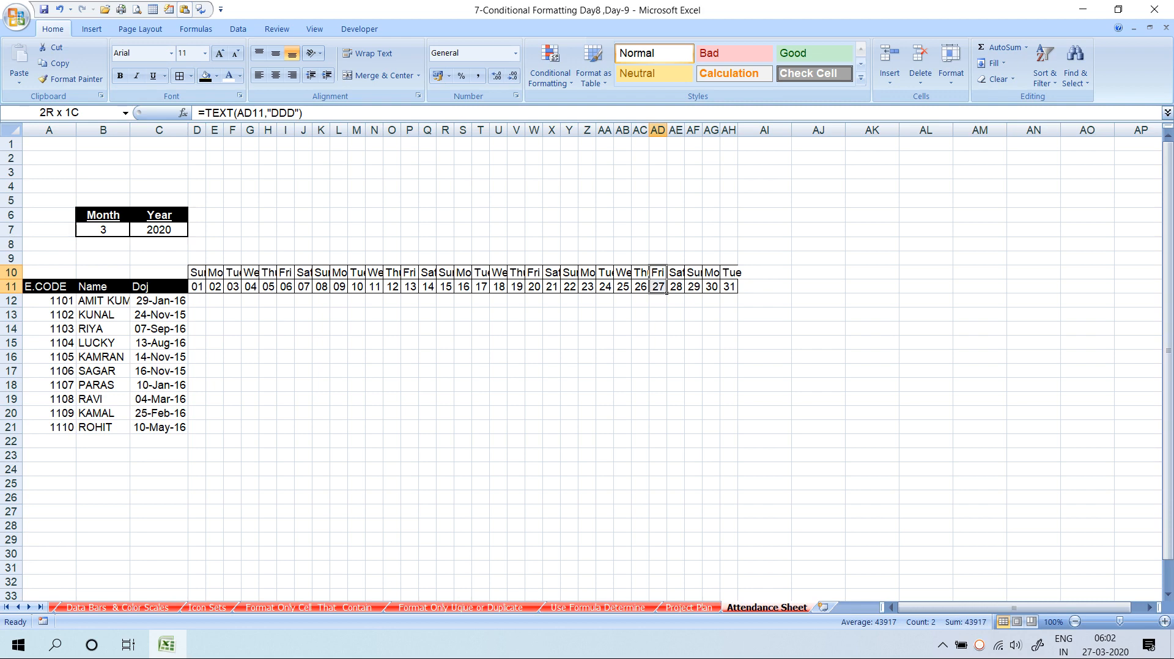
pyautogui.click(640, 370)
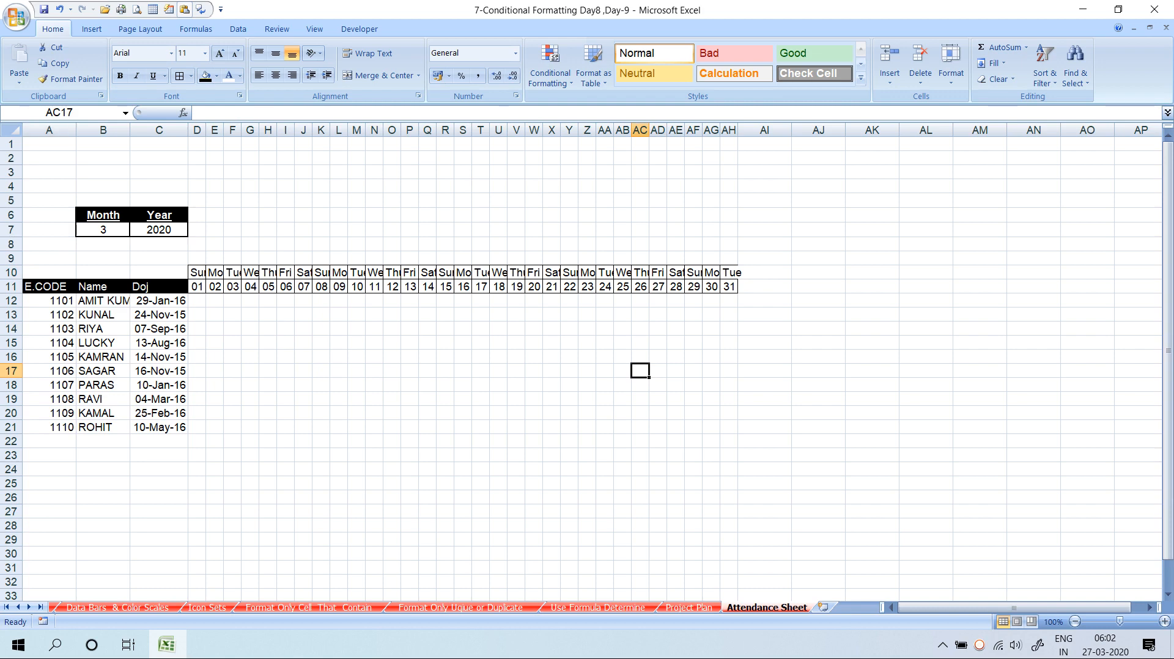
# Put All Borders on the employee list A12:C21
pyautogui.moveTo(49, 300); pyautogui.dragTo(160, 426)
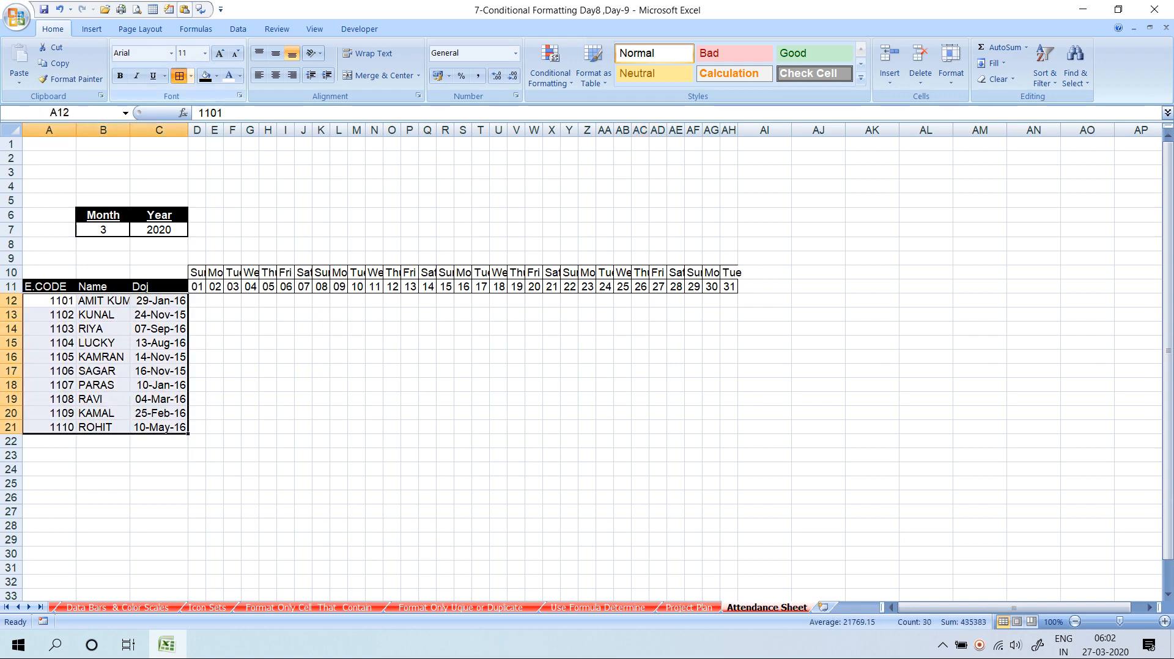
pyautogui.click(179, 75)
pyautogui.click(357, 356)
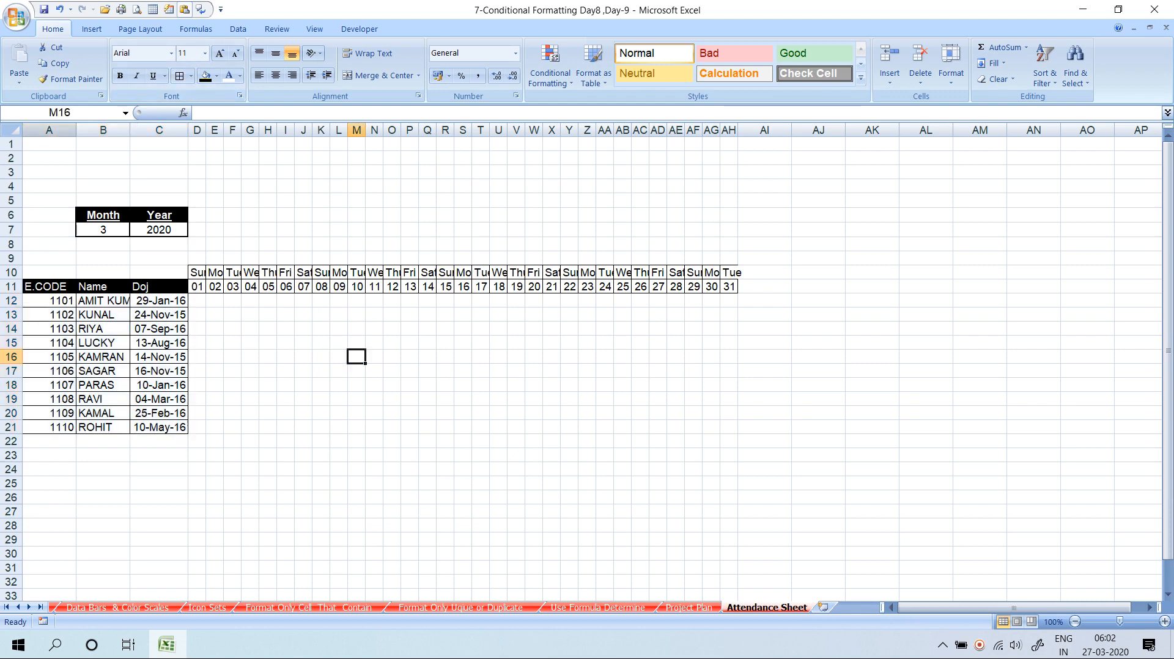
pyautogui.moveTo(103, 144); pyautogui.dragTo(729, 186)
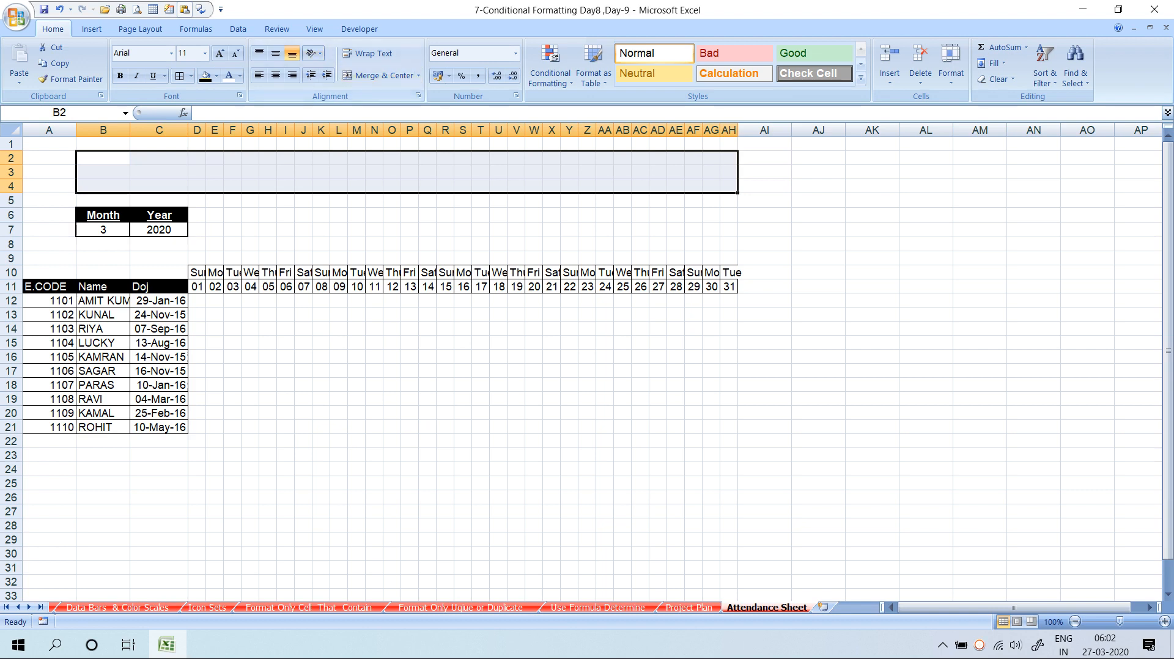
# Merge B2:AH4 and enter ="Attendance For The Month Of"&" "&TEXT(D11,"MMMM-YYYY") as the title
pyautogui.click(379, 75)
pyautogui.write('A')
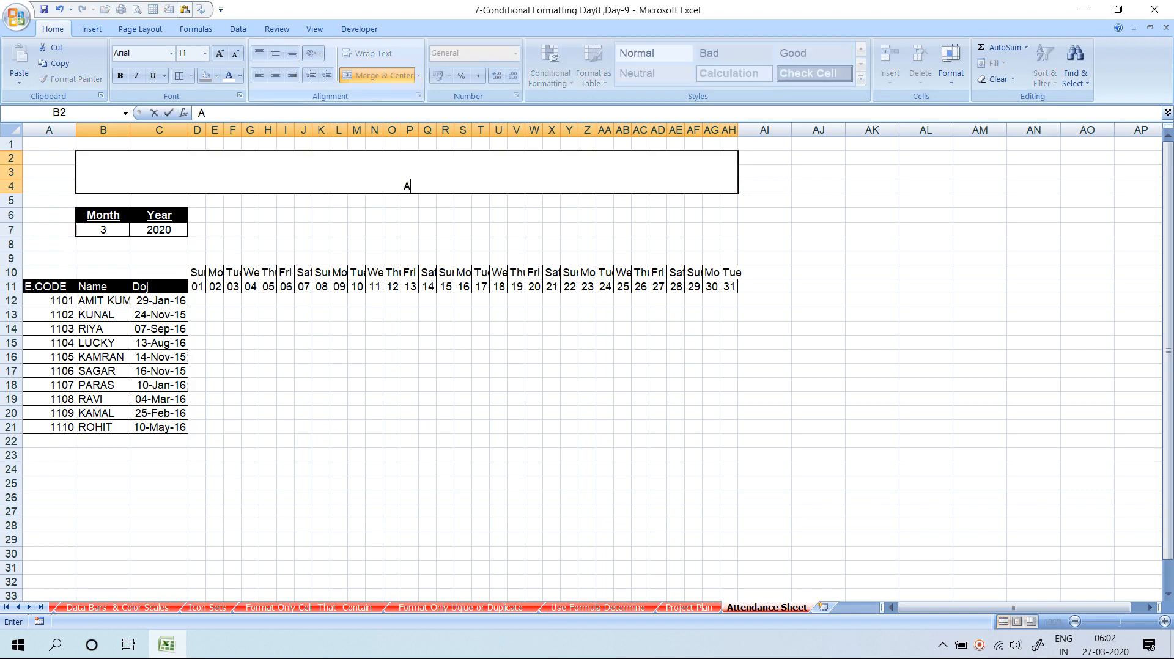
pyautogui.press('BackSpace')
pyautogui.write('=')
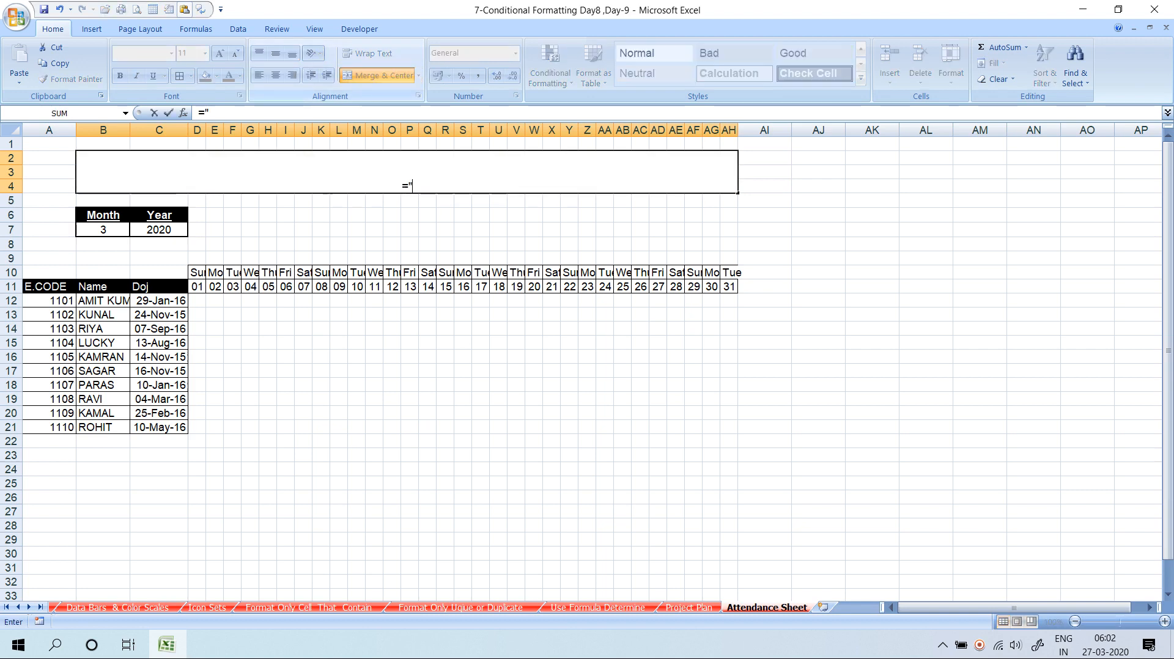
pyautogui.write('"Attendance Fp')
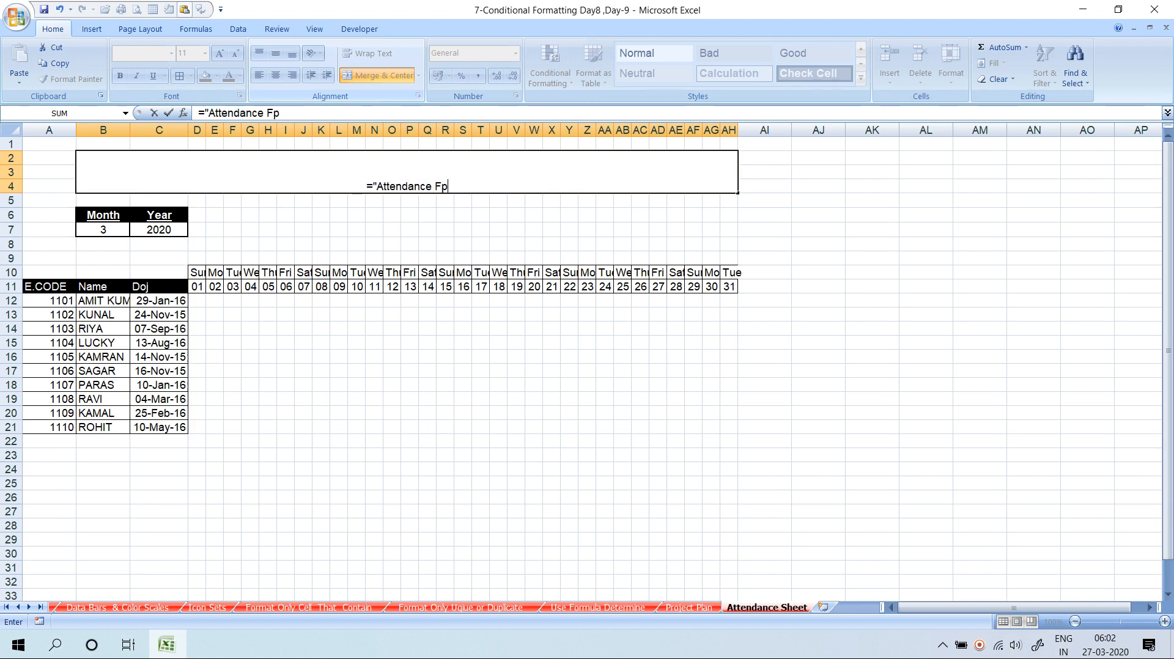
pyautogui.press('BackSpace')
pyautogui.write('or T')
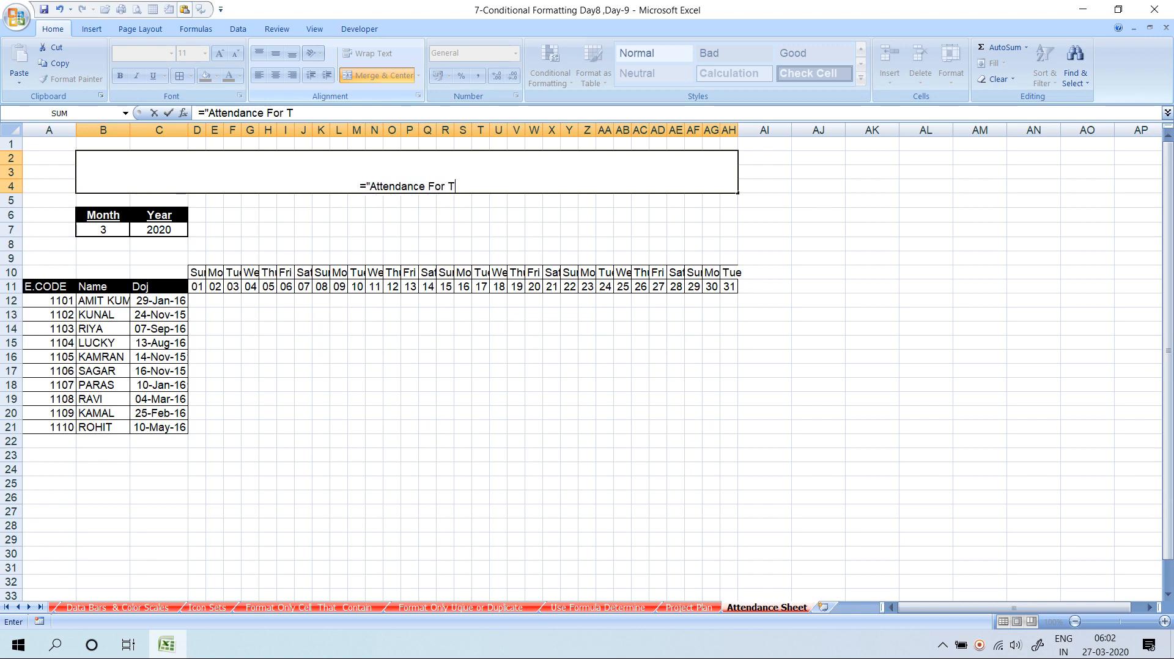
pyautogui.write('he Month ')
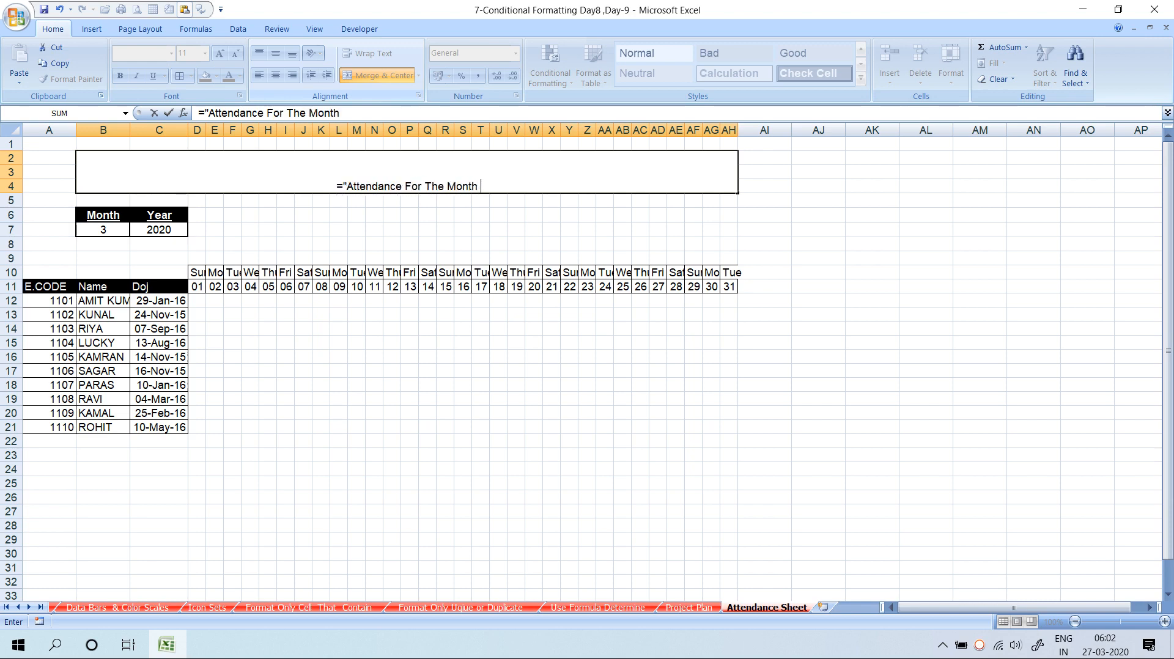
pyautogui.write('Of"')
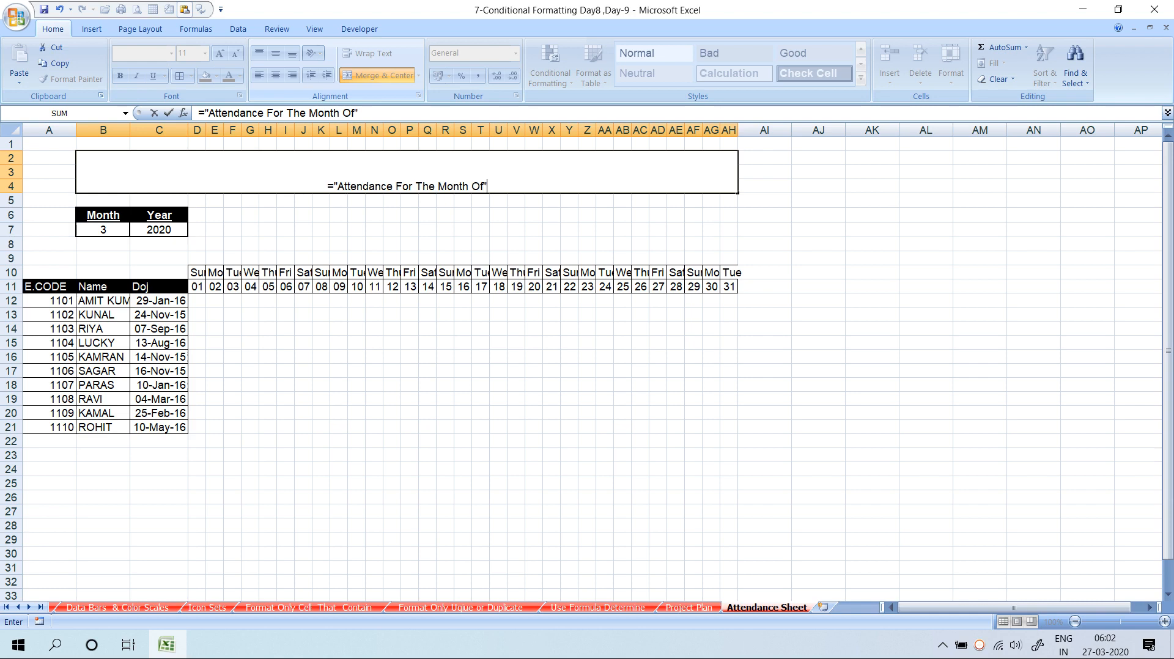
pyautogui.write('&')
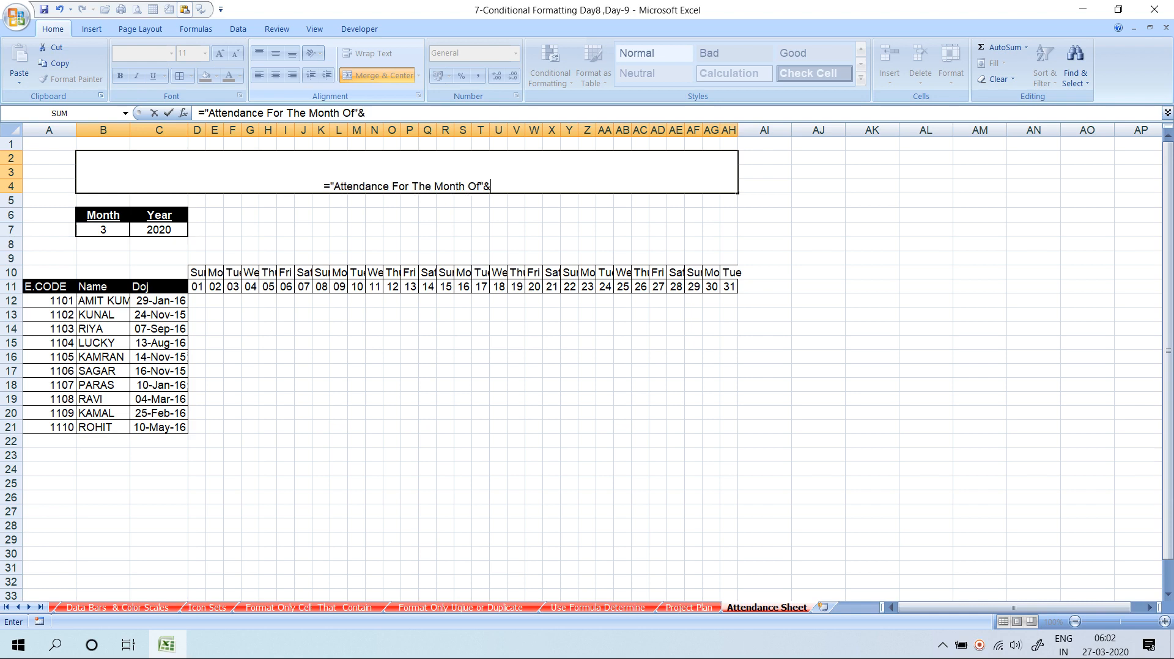
pyautogui.write('"')
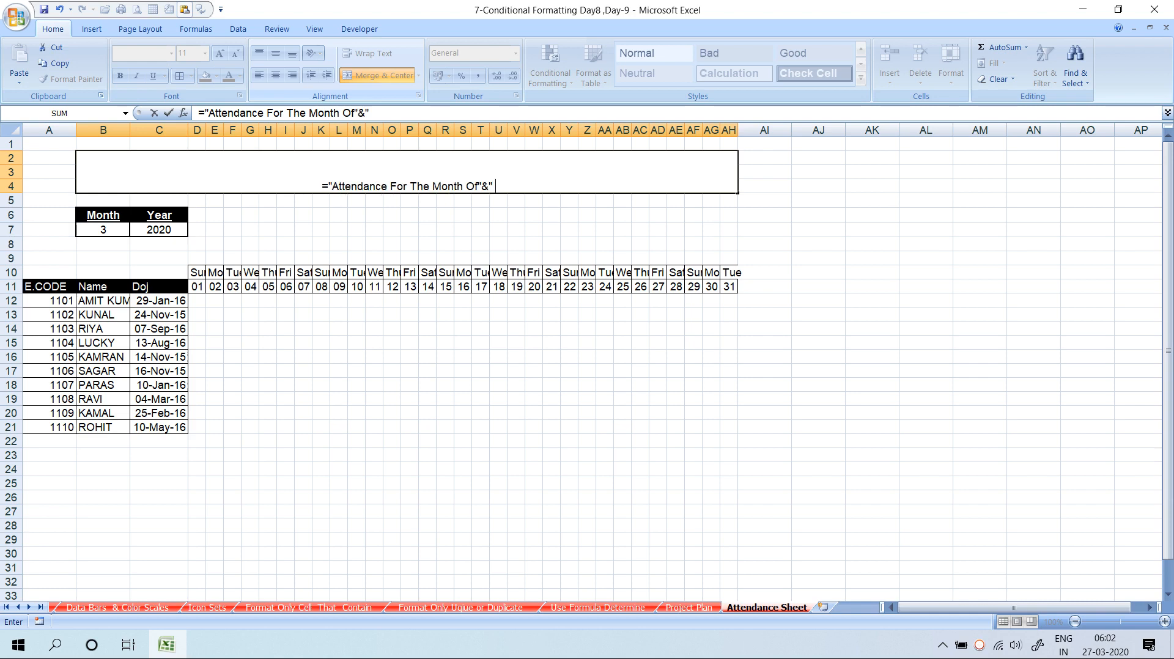
pyautogui.write(' "&TEXT(')
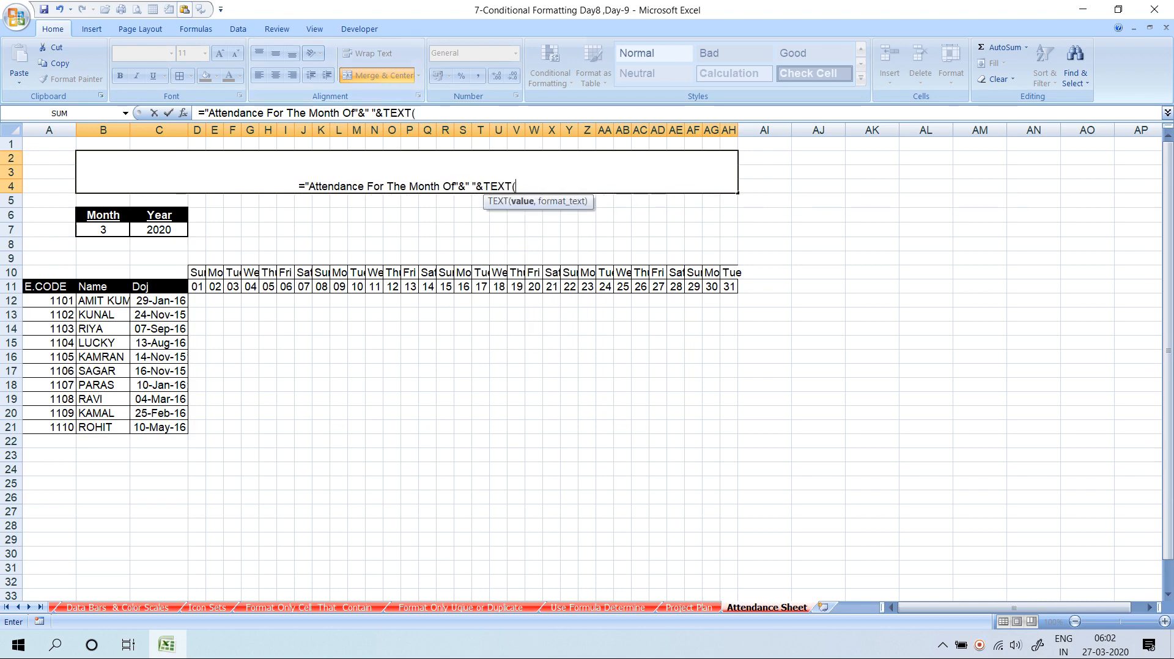
pyautogui.click(197, 287)
pyautogui.write(',"')
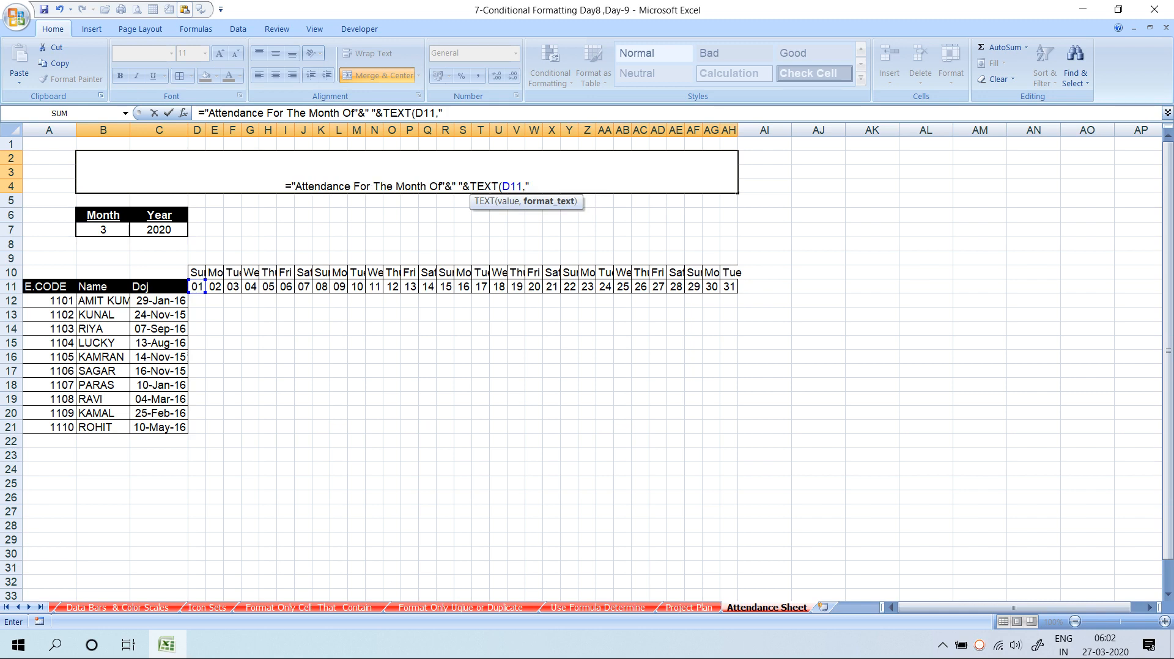
pyautogui.write('MMMM')
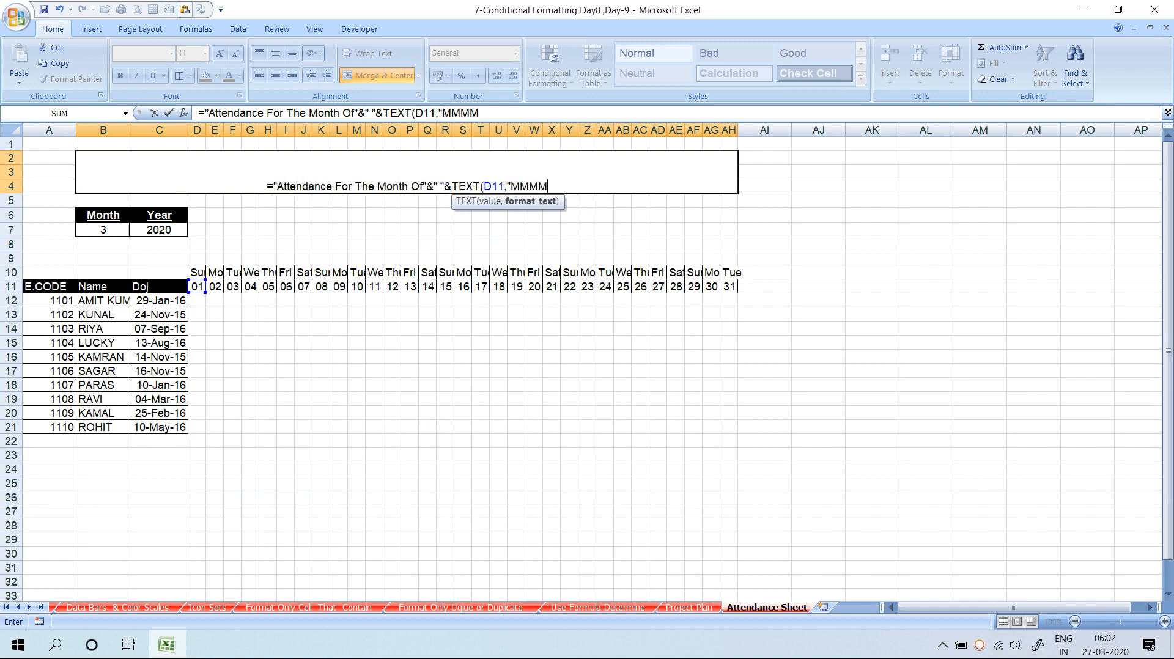
pyautogui.write('-YYYYY')
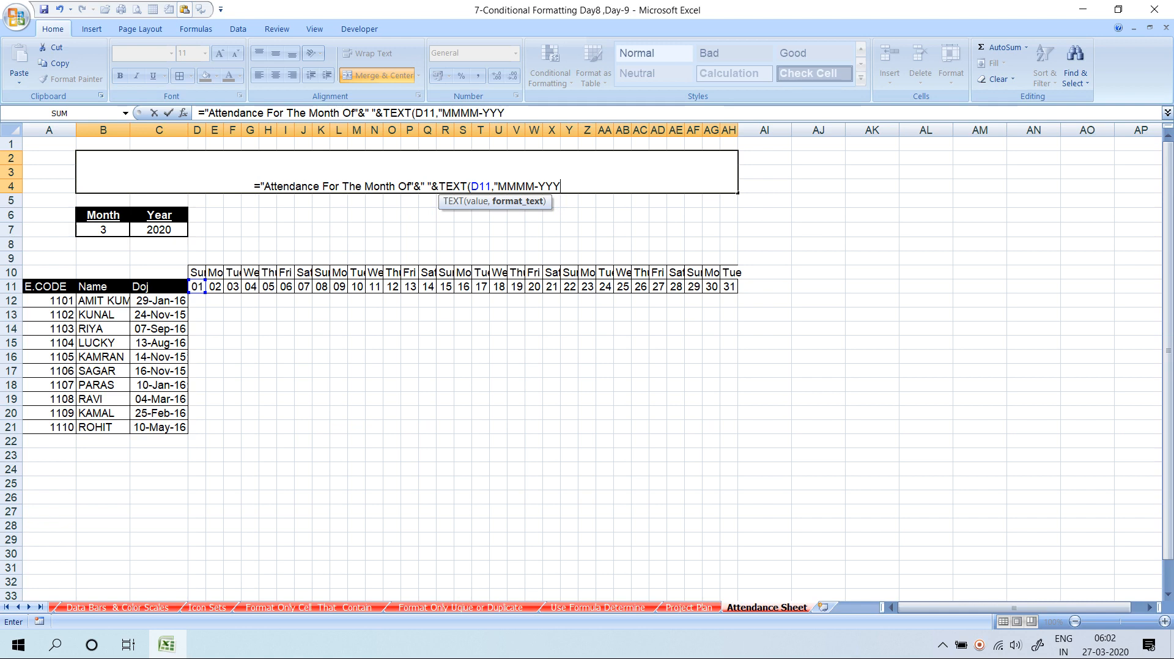
pyautogui.write('")')
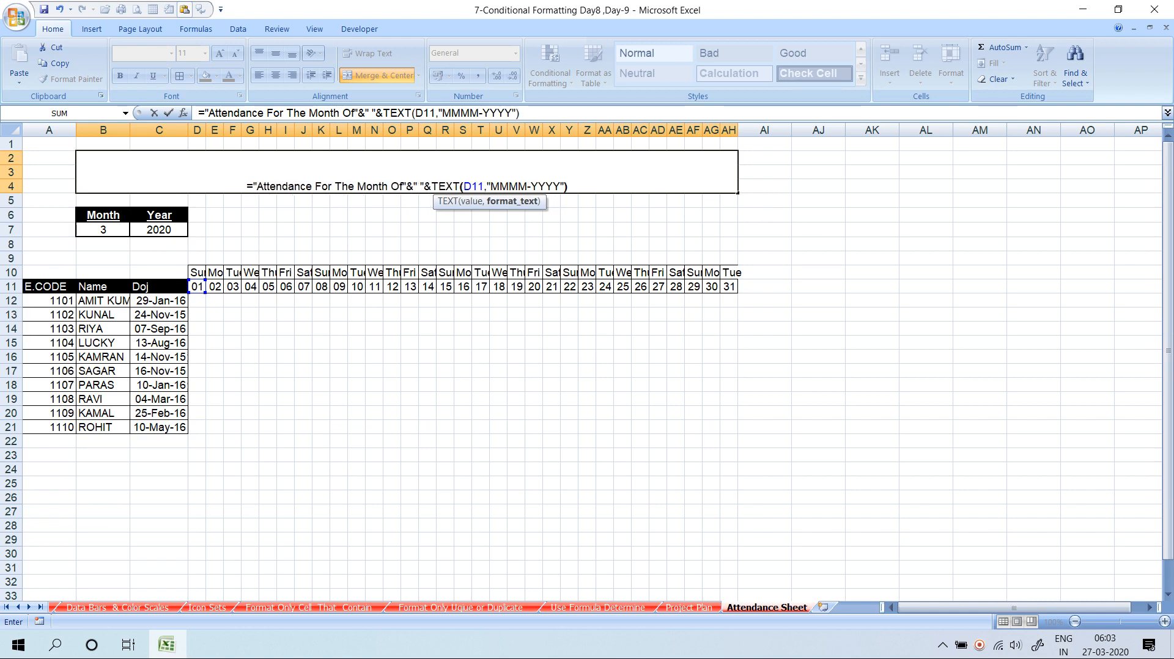
pyautogui.hotkey('ctrl', 'Return')
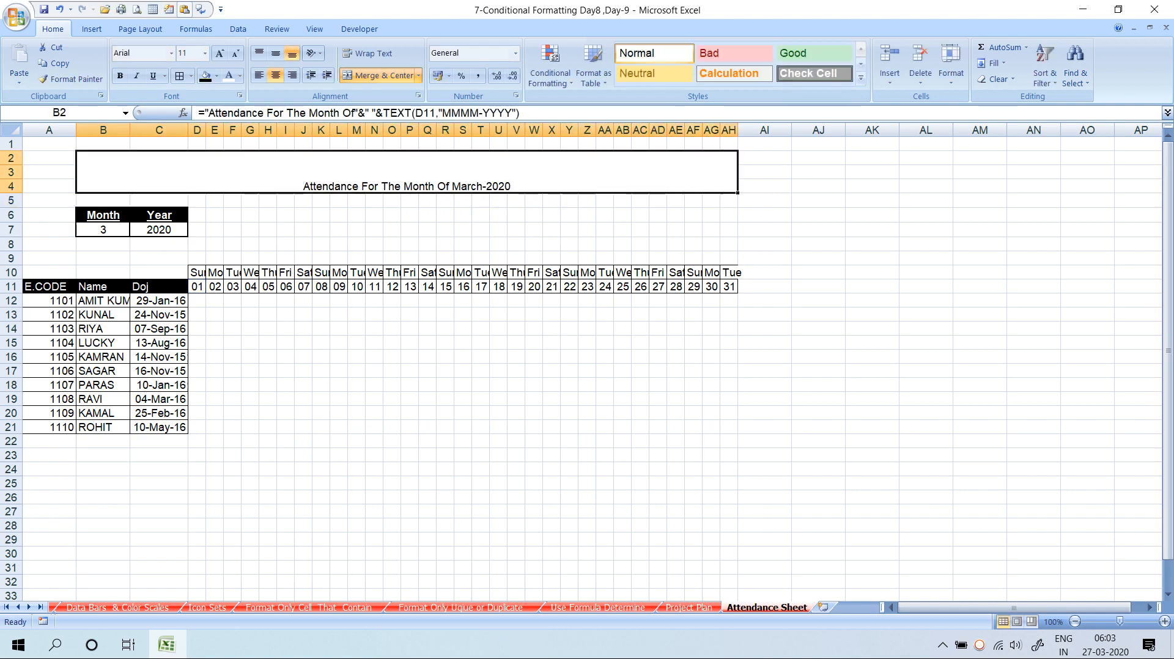
# Middle-align the title and make it bold italic Aparajita at 20 points
pyautogui.click(276, 53)
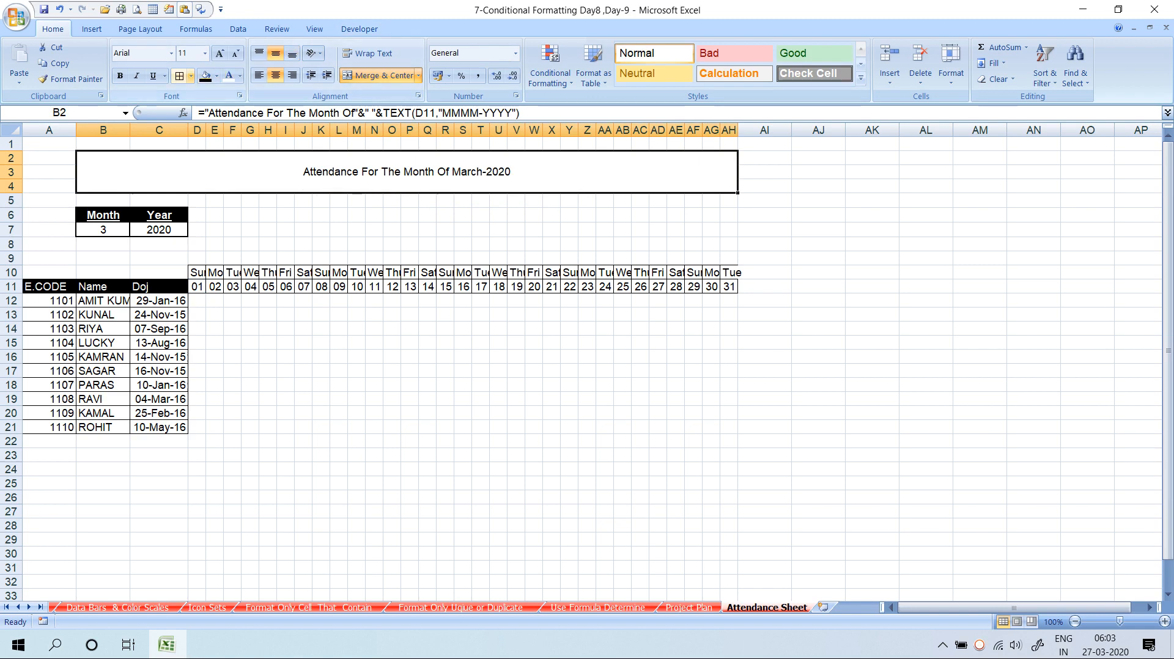
pyautogui.click(120, 76)
pyautogui.click(120, 76)
pyautogui.click(120, 76)
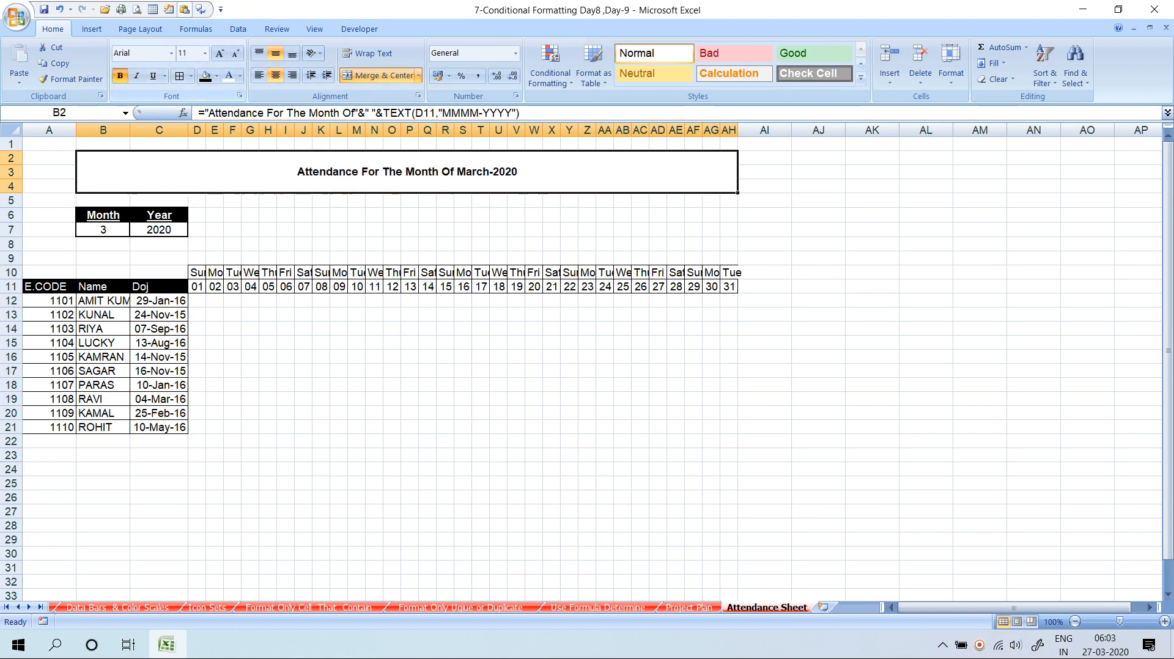
pyautogui.click(220, 53)
pyautogui.click(219, 53)
pyautogui.click(220, 53)
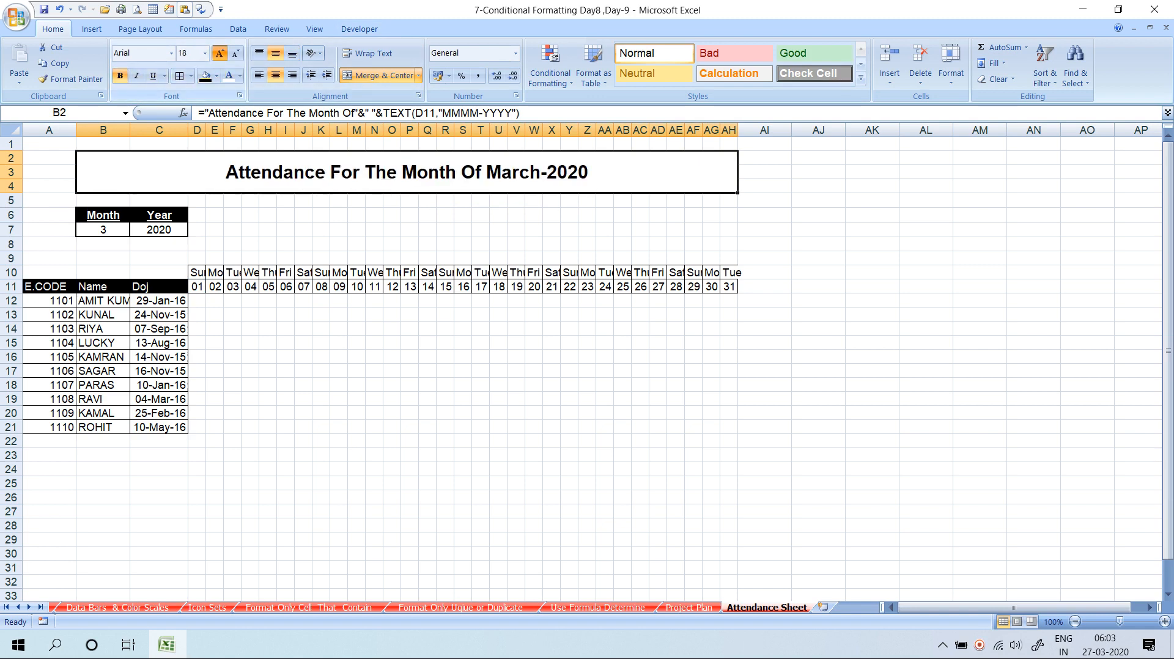
pyautogui.click(220, 53)
pyautogui.click(219, 53)
pyautogui.click(136, 76)
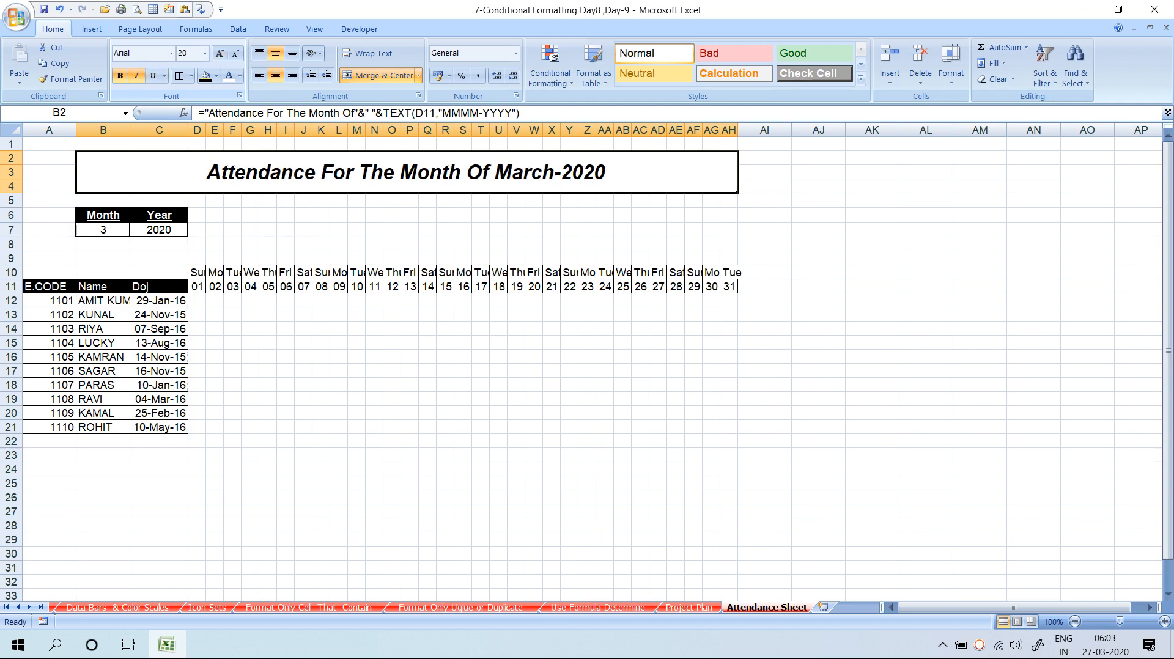
pyautogui.click(170, 53)
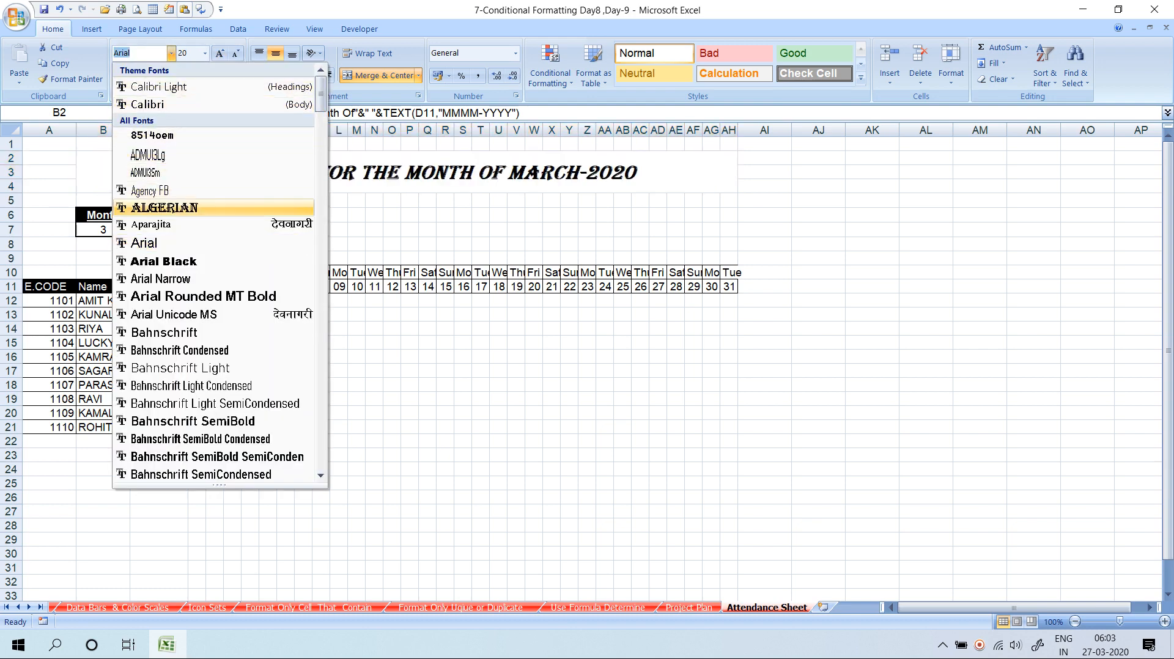
pyautogui.click(151, 225)
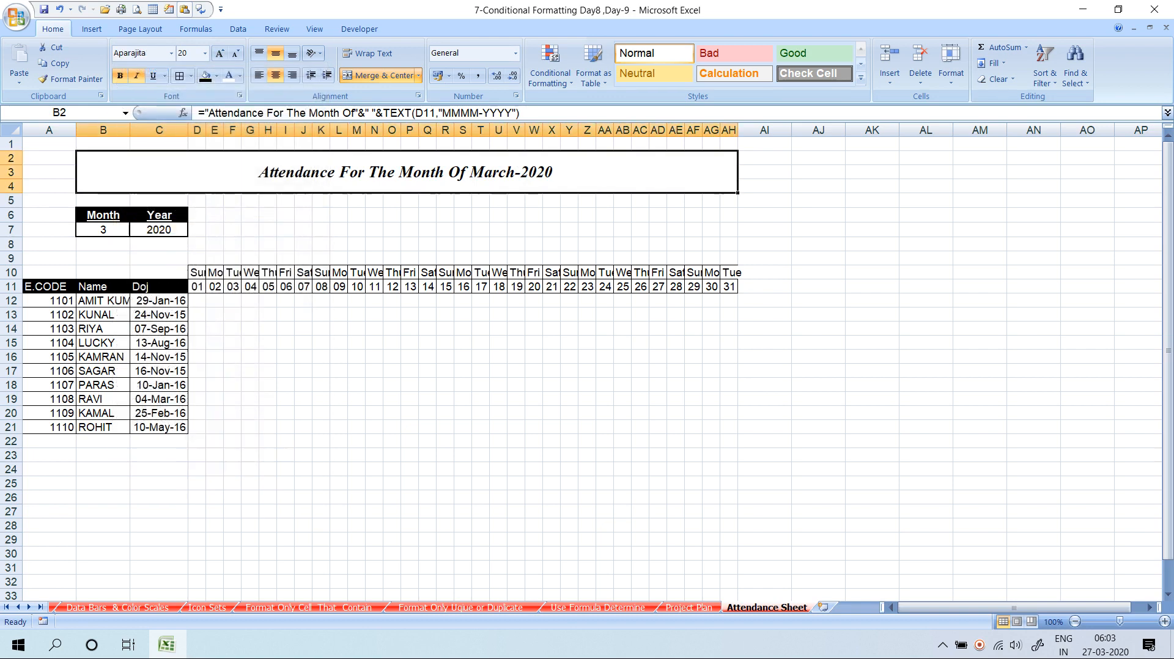
# Give the title an outside border and enlarge its font to 36 points
pyautogui.click(267, 343)
pyautogui.click(268, 173)
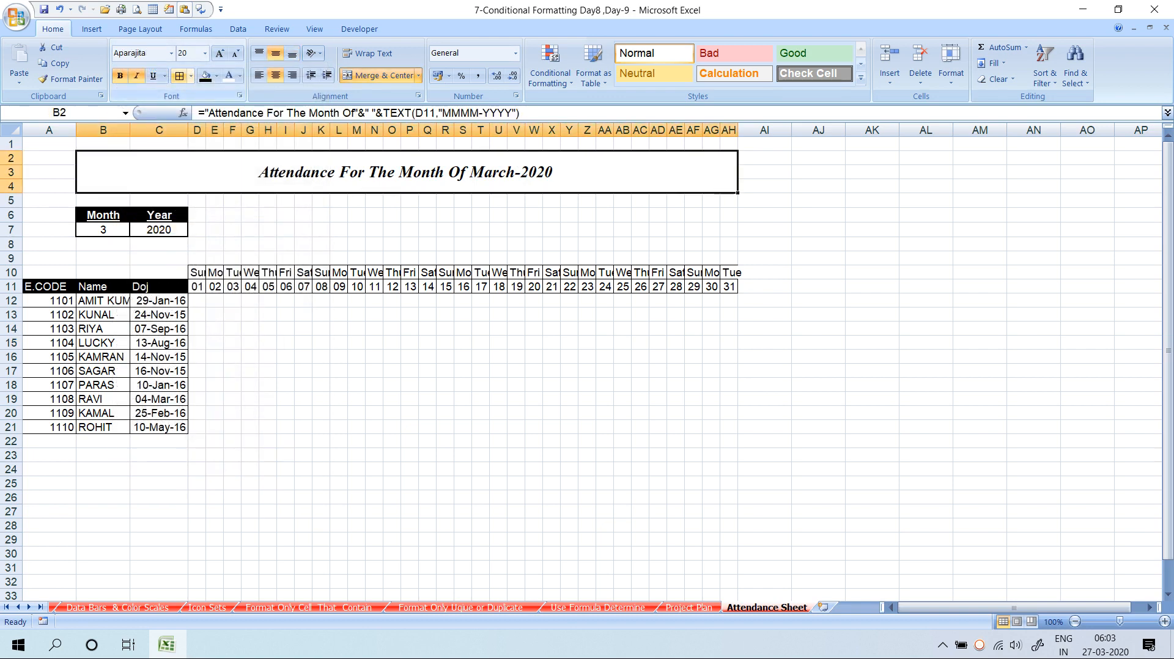
pyautogui.click(191, 75)
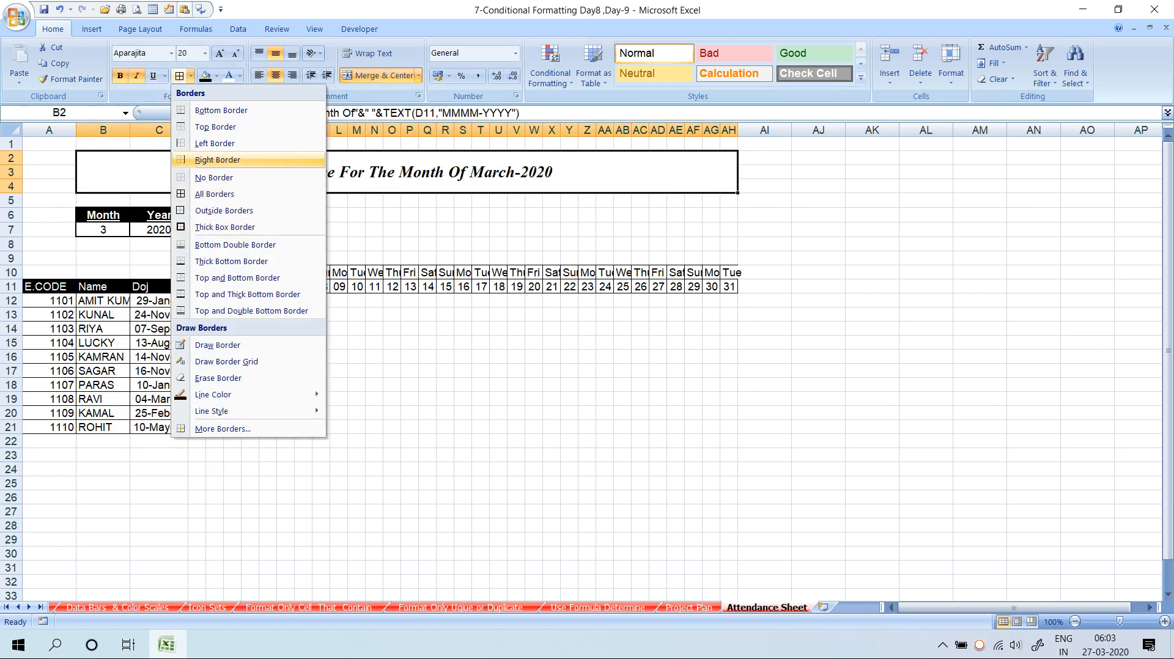
pyautogui.click(224, 211)
pyautogui.click(218, 53)
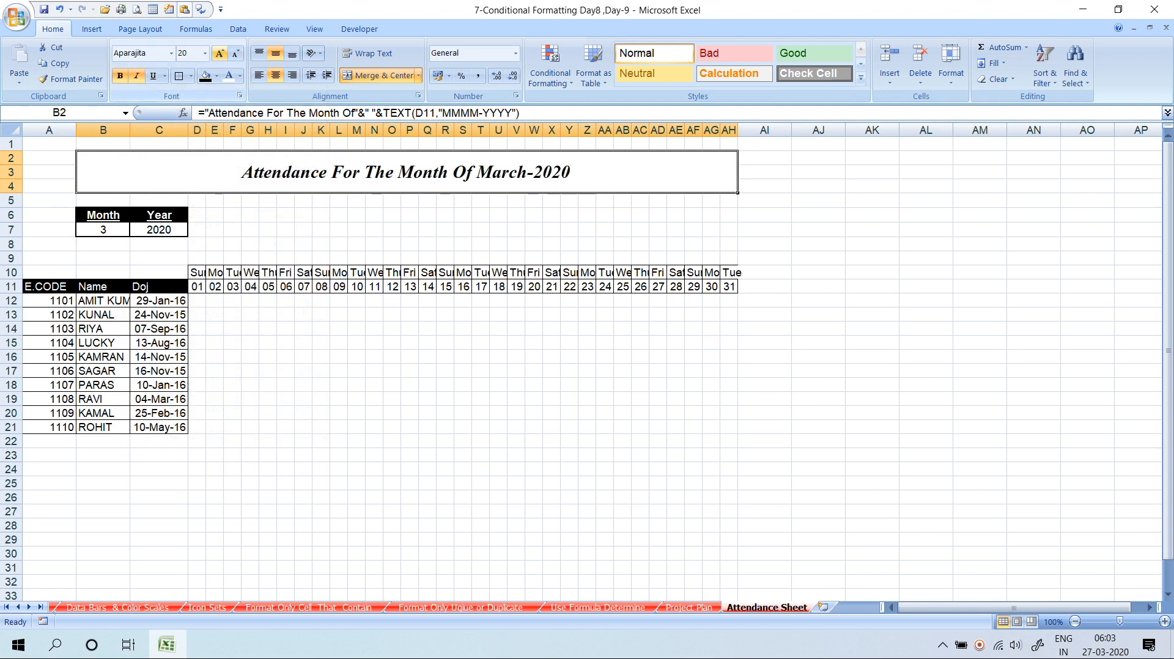
pyautogui.click(219, 53)
pyautogui.click(219, 53)
pyautogui.click(219, 53)
pyautogui.click(218, 53)
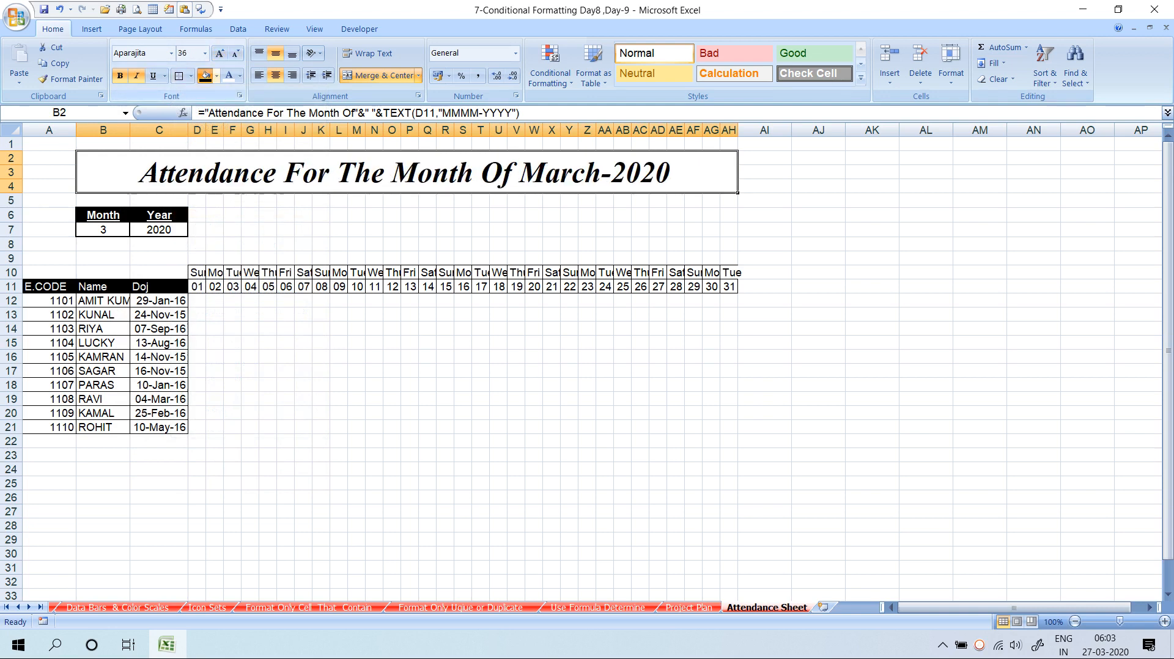
# Fill the title black with white text, then select D5:AH9
pyautogui.click(205, 76)
pyautogui.click(227, 76)
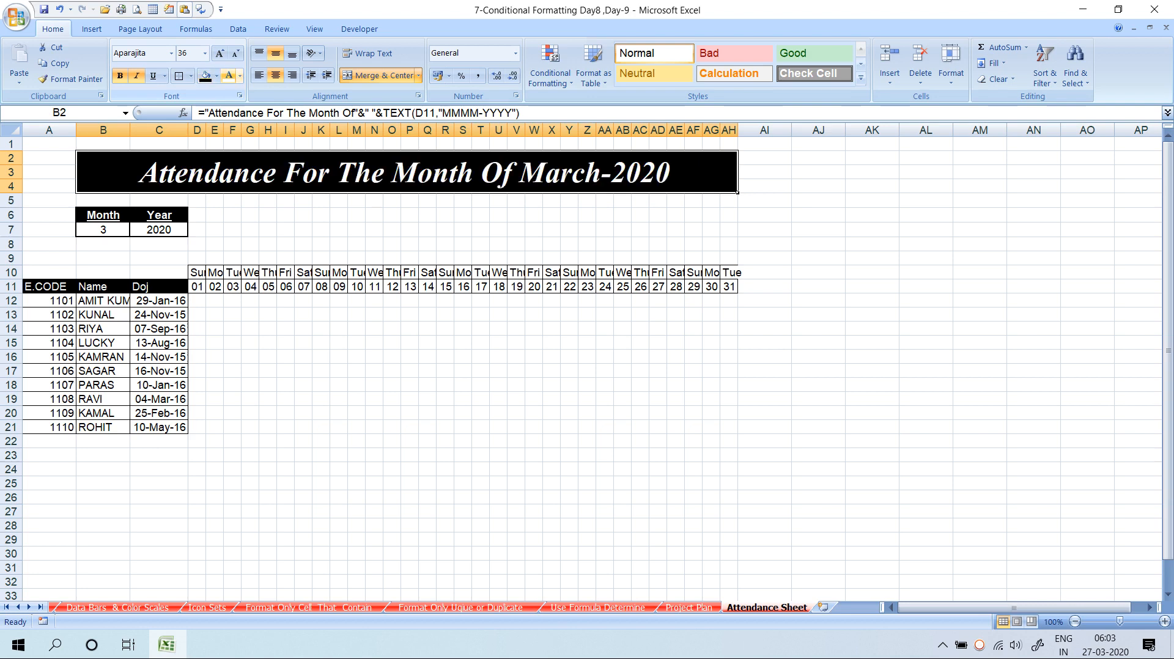
pyautogui.click(516, 426)
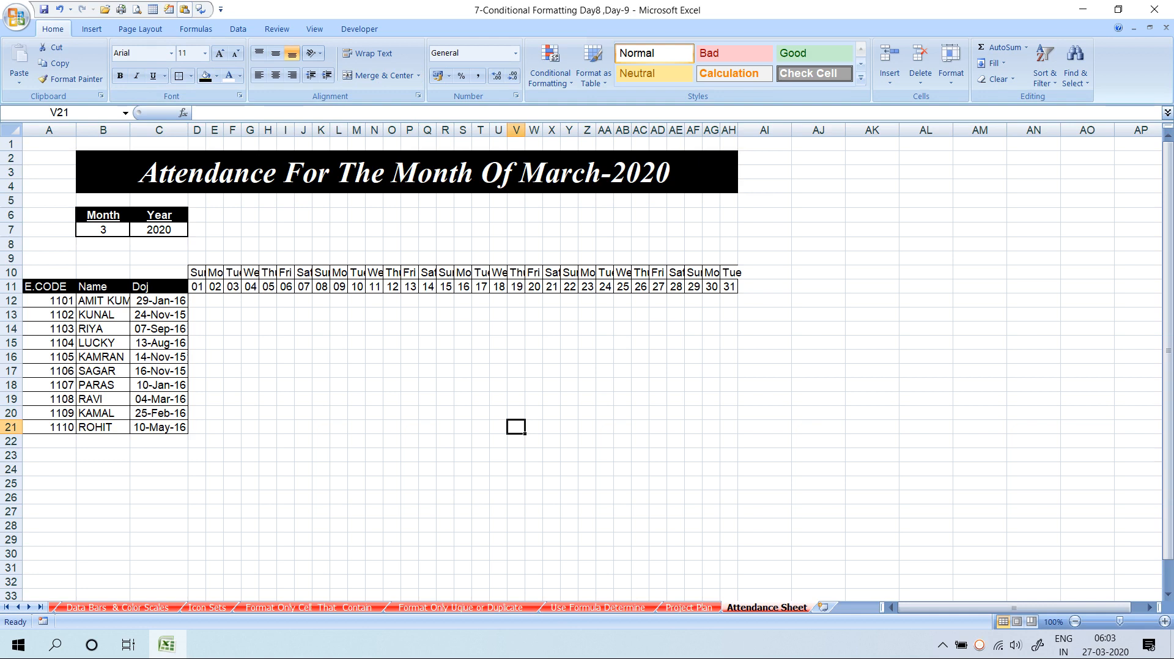
pyautogui.moveTo(197, 200); pyautogui.dragTo(728, 258)
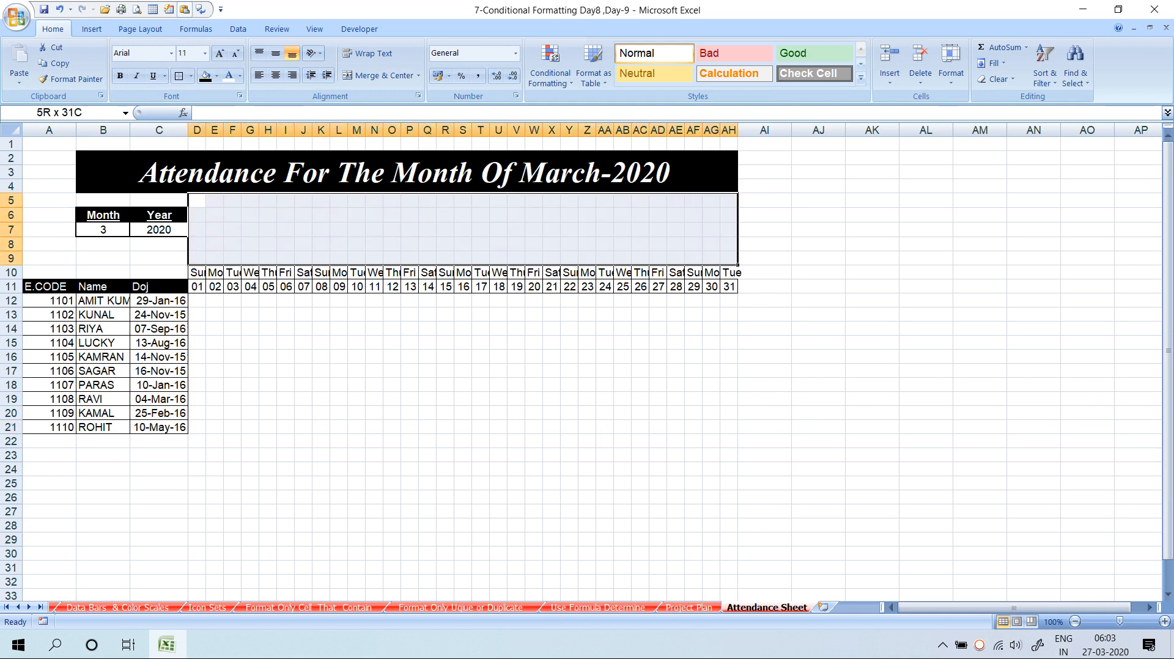
pyautogui.click(217, 75)
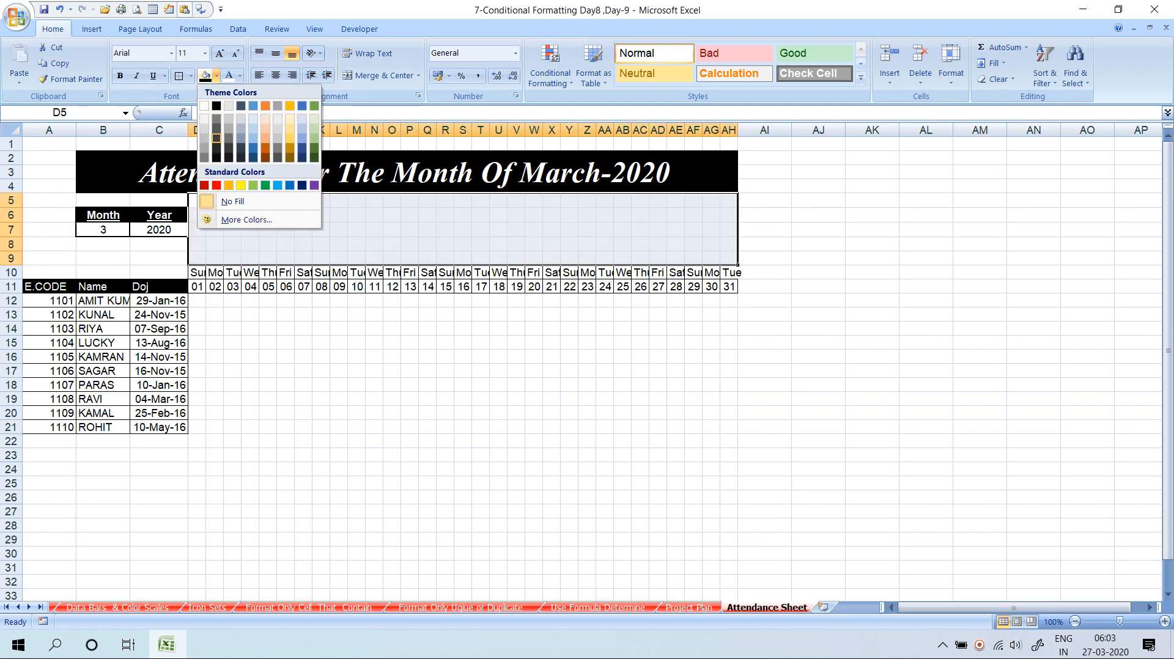
# Fill D5:AH9 white, then select the blank cells around the title, column A and the top row
pyautogui.click(205, 106)
pyautogui.click(250, 357)
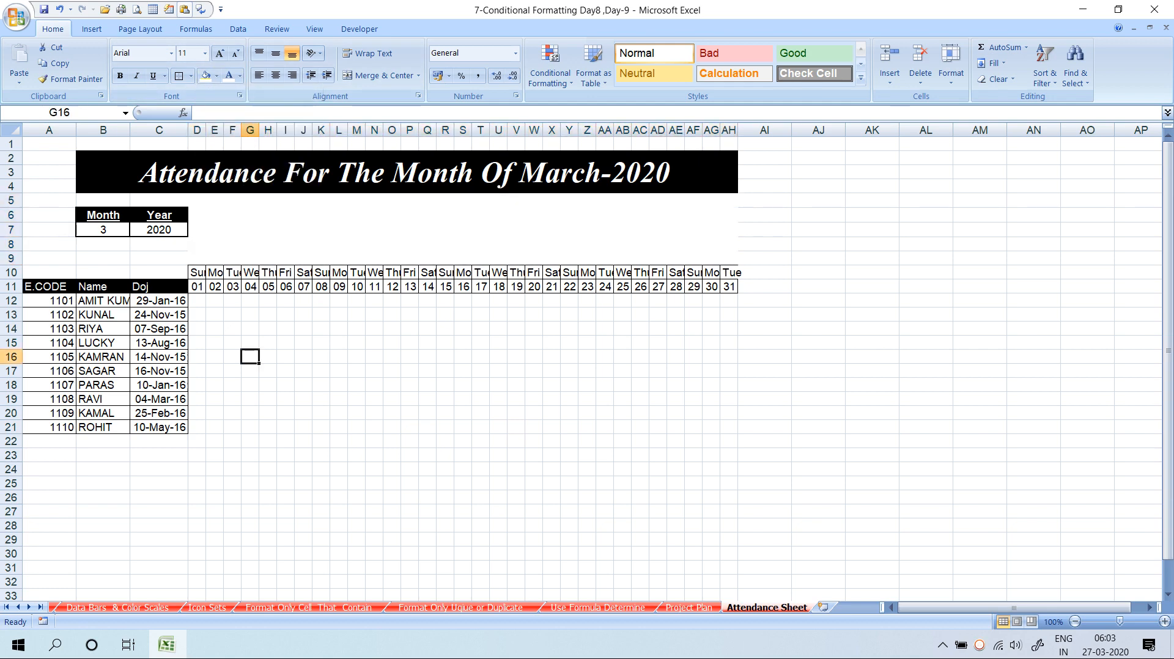
pyautogui.moveTo(49, 201); pyautogui.dragTo(215, 201)
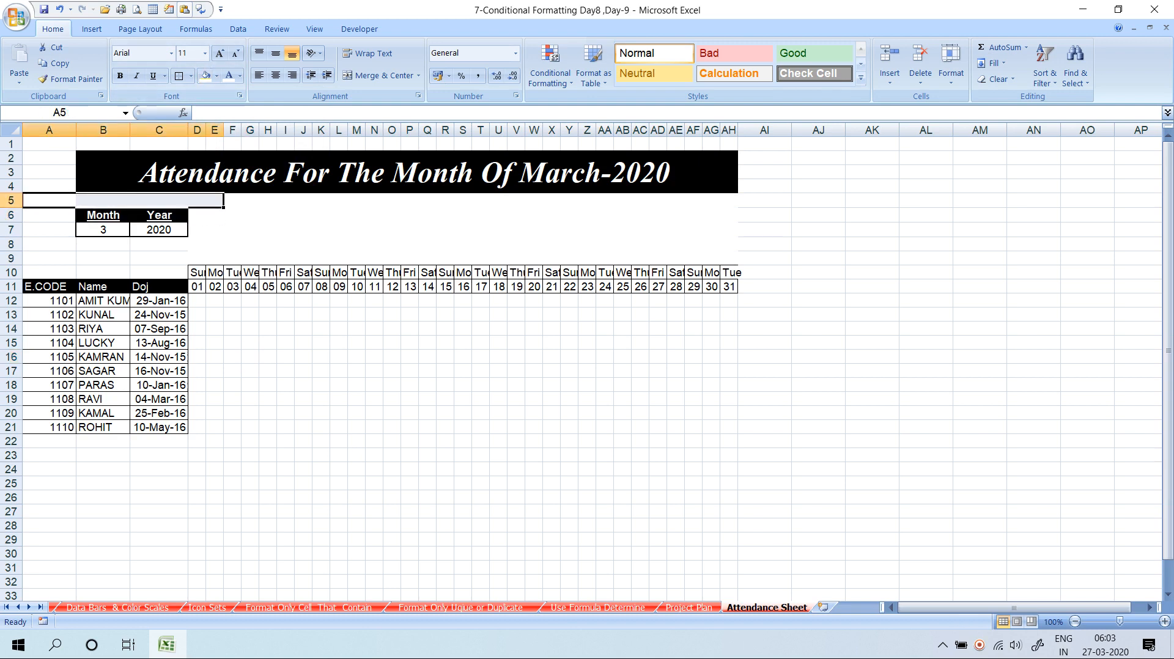
pyautogui.moveTo(48, 143); pyautogui.dragTo(49, 272)
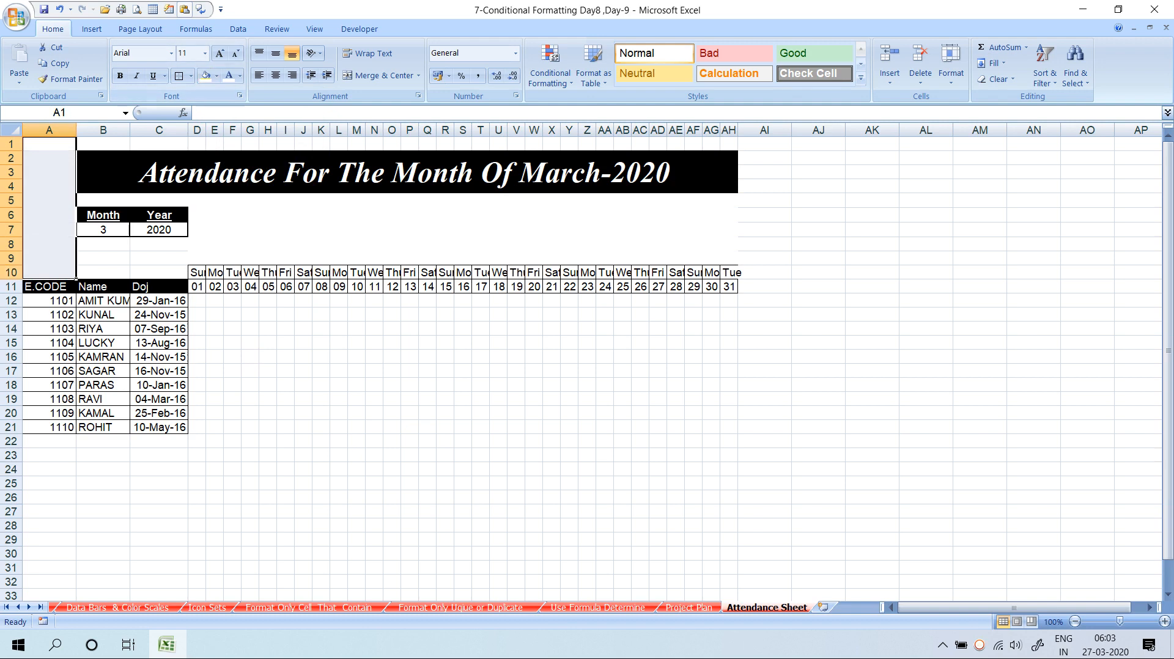
pyautogui.moveTo(102, 244); pyautogui.dragTo(159, 272)
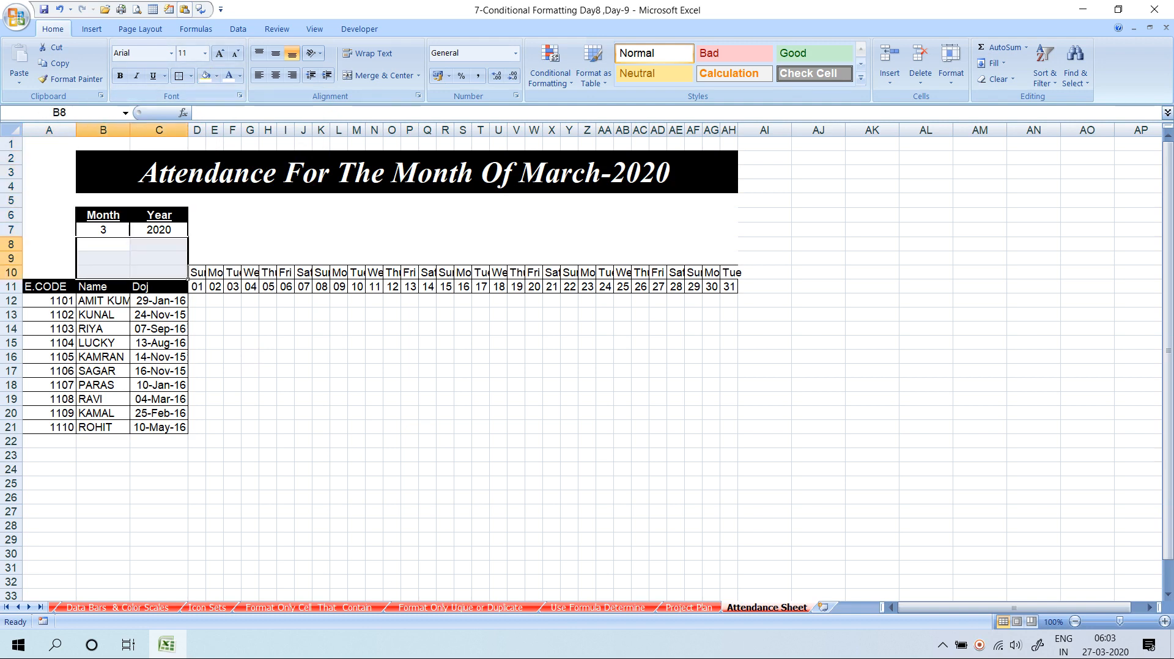
pyautogui.click(103, 200)
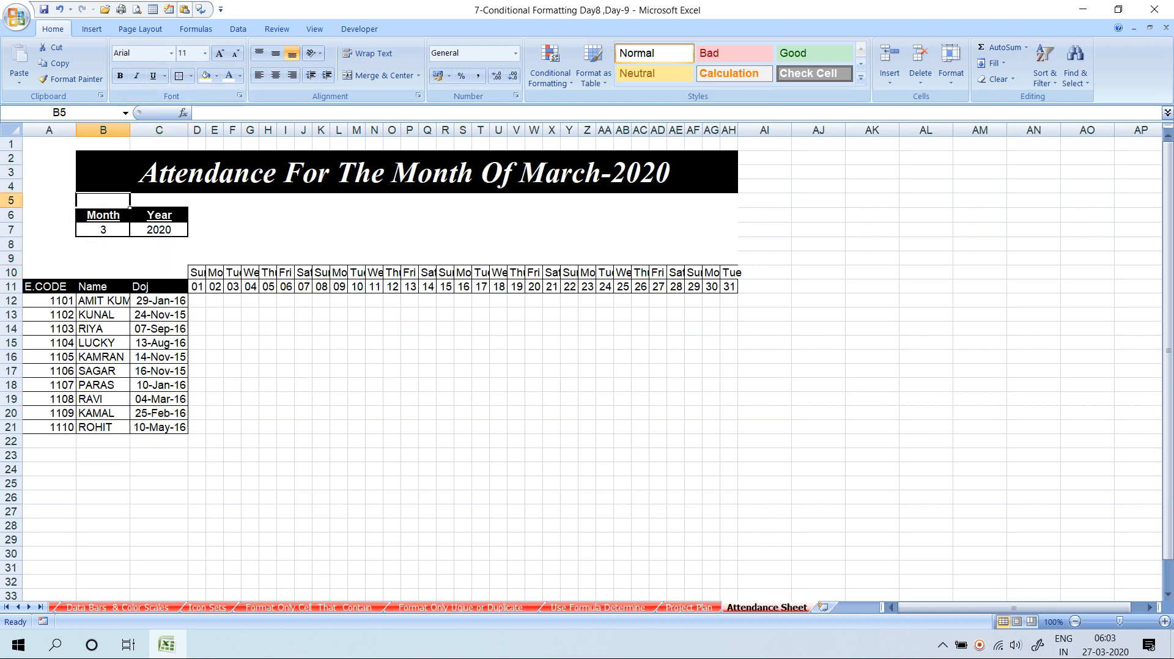
pyautogui.moveTo(103, 144); pyautogui.dragTo(729, 144)
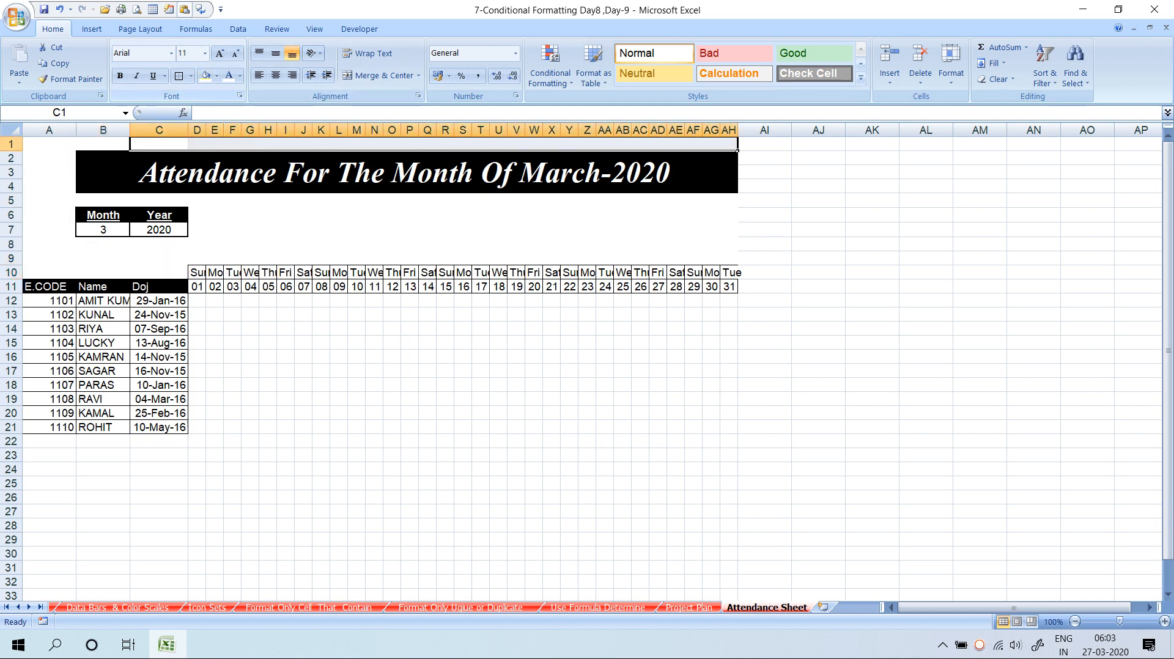
pyautogui.click(463, 413)
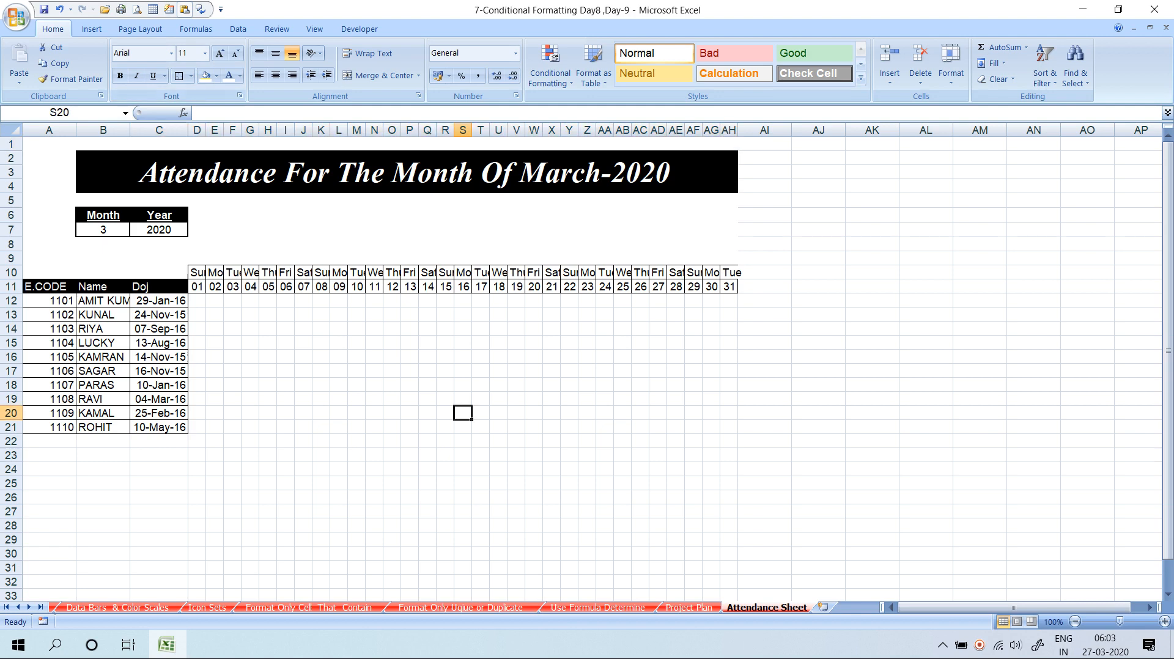
# Fill the columns right of the table (AI onward) white and select the area below the table
pyautogui.moveTo(764, 144); pyautogui.dragTo(1104, 602)
pyautogui.click(205, 76)
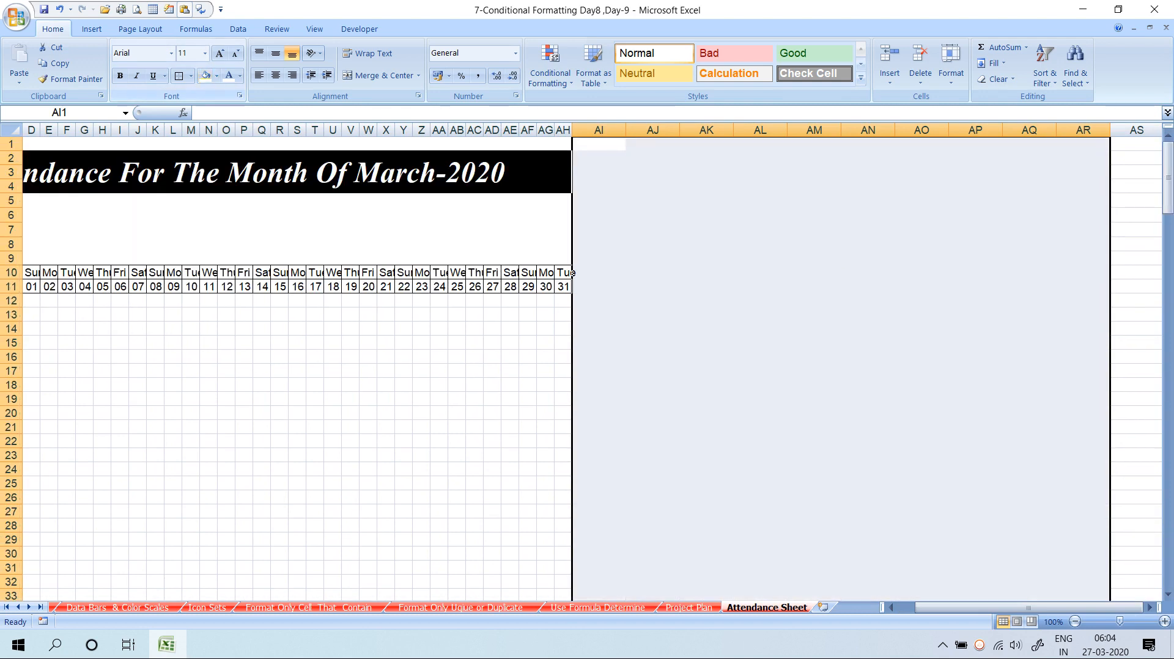
pyautogui.click(298, 343)
pyautogui.scroll(-3, 587, 367)
pyautogui.moveTo(1029, 607); pyautogui.dragTo(1011, 607)
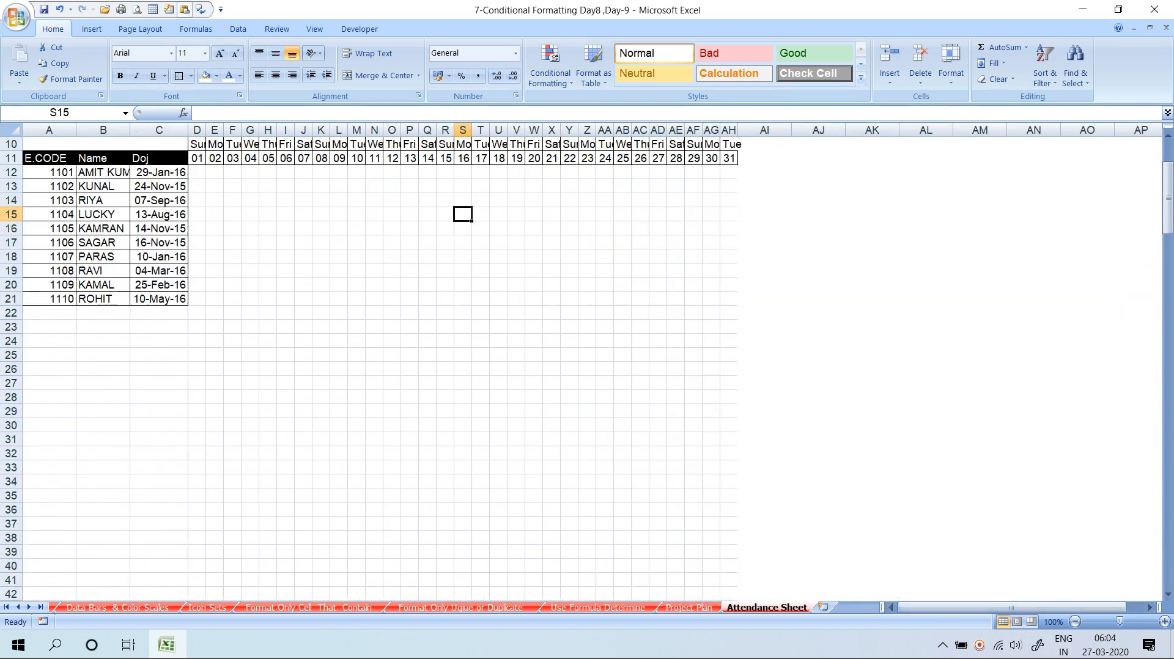
pyautogui.moveTo(49, 312); pyautogui.dragTo(727, 593)
pyautogui.scroll(3, 587, 367)
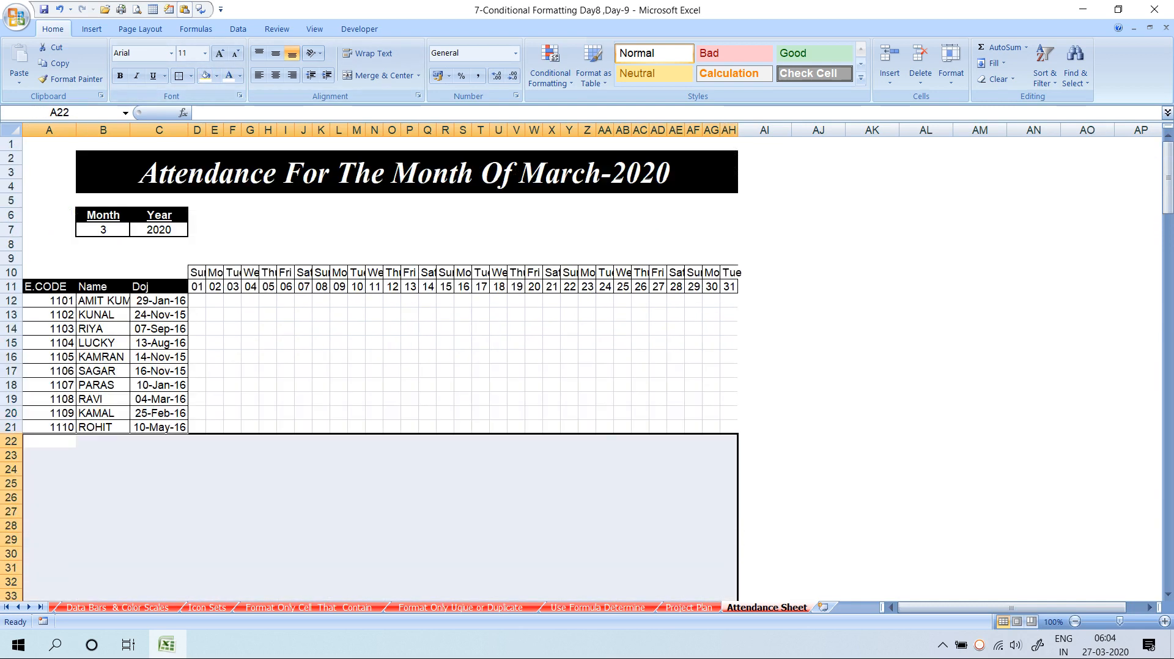
# Apply All Borders to the attendance grid D12:AH21
pyautogui.click(303, 287)
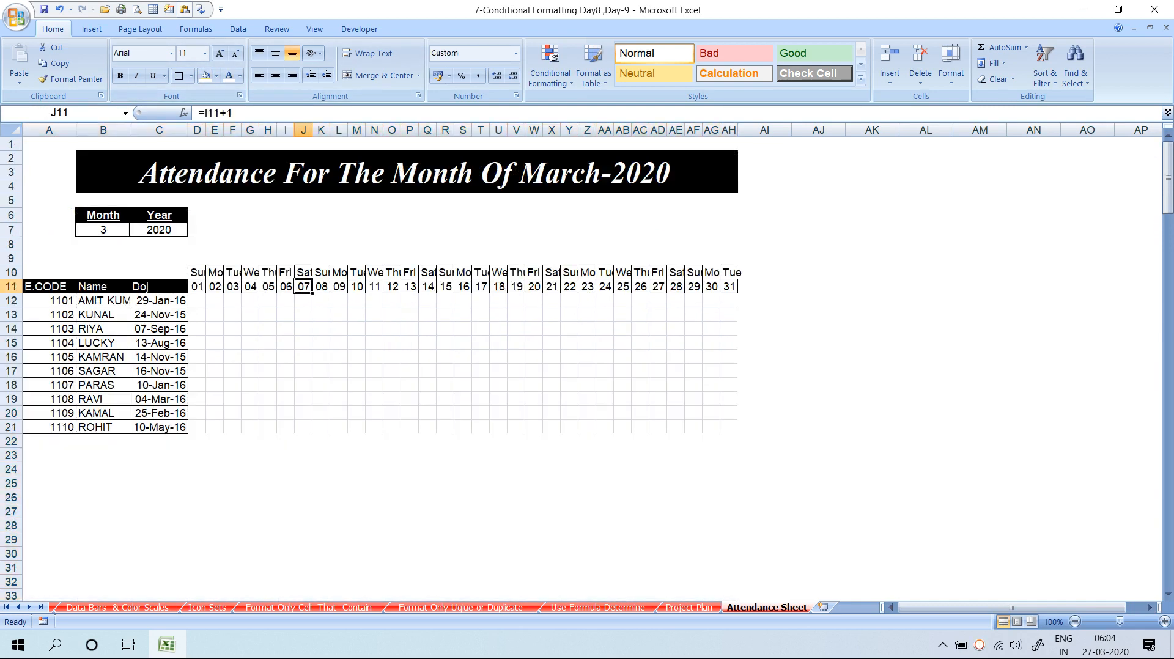
pyautogui.moveTo(197, 300); pyautogui.dragTo(729, 427)
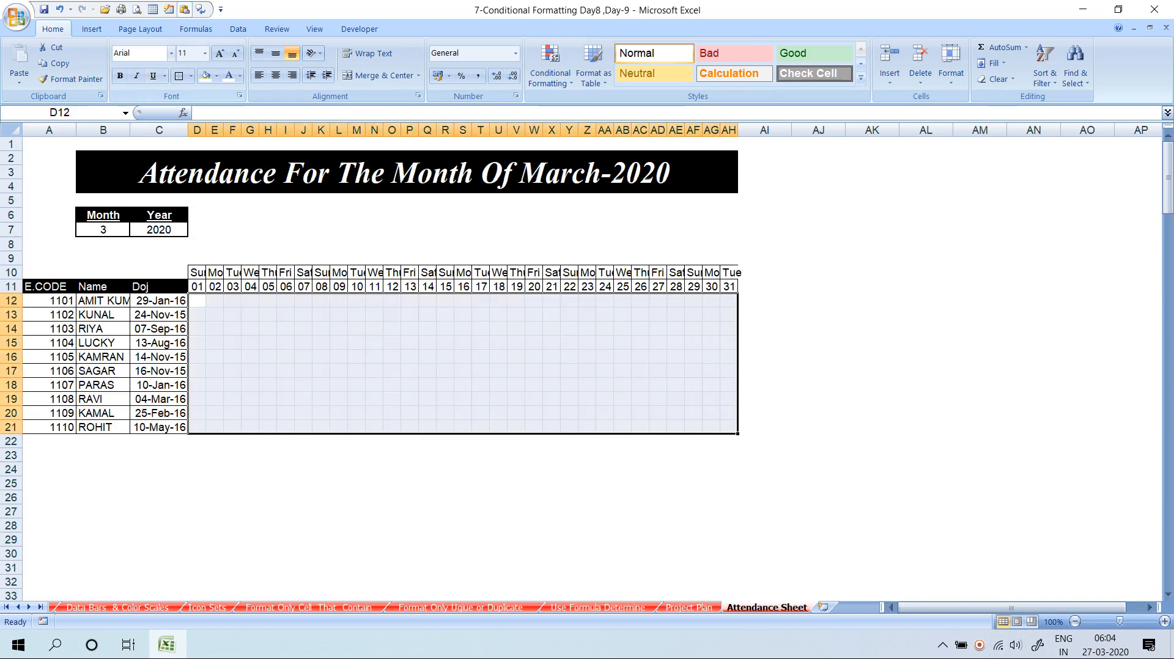
pyautogui.click(191, 76)
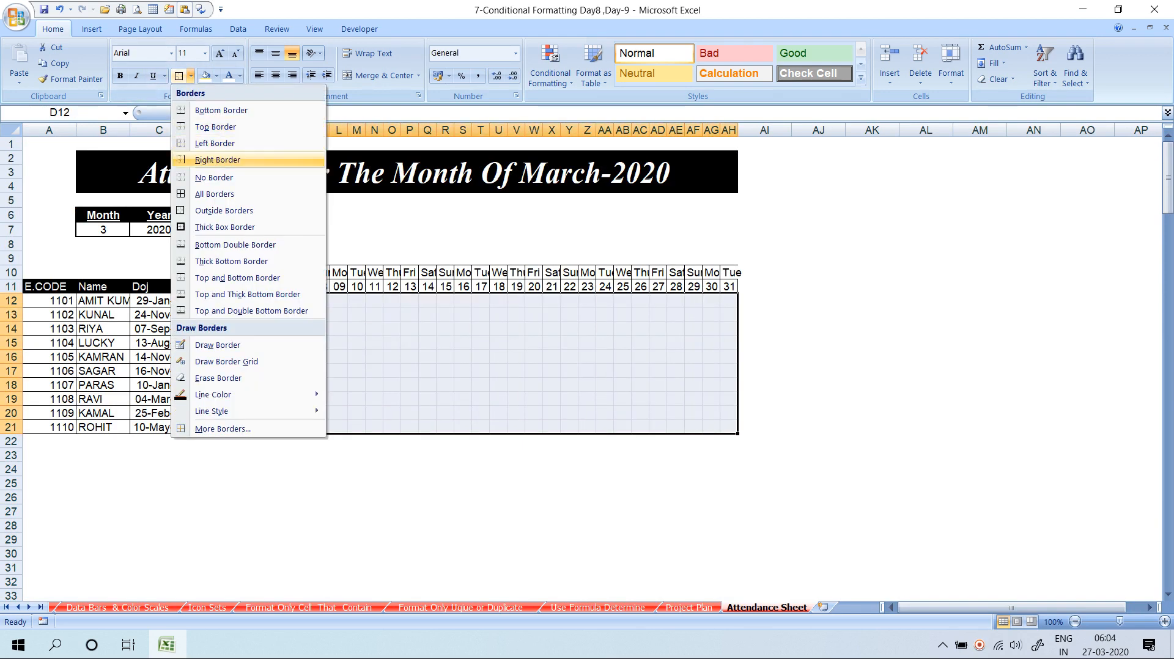
pyautogui.click(214, 193)
pyautogui.click(462, 511)
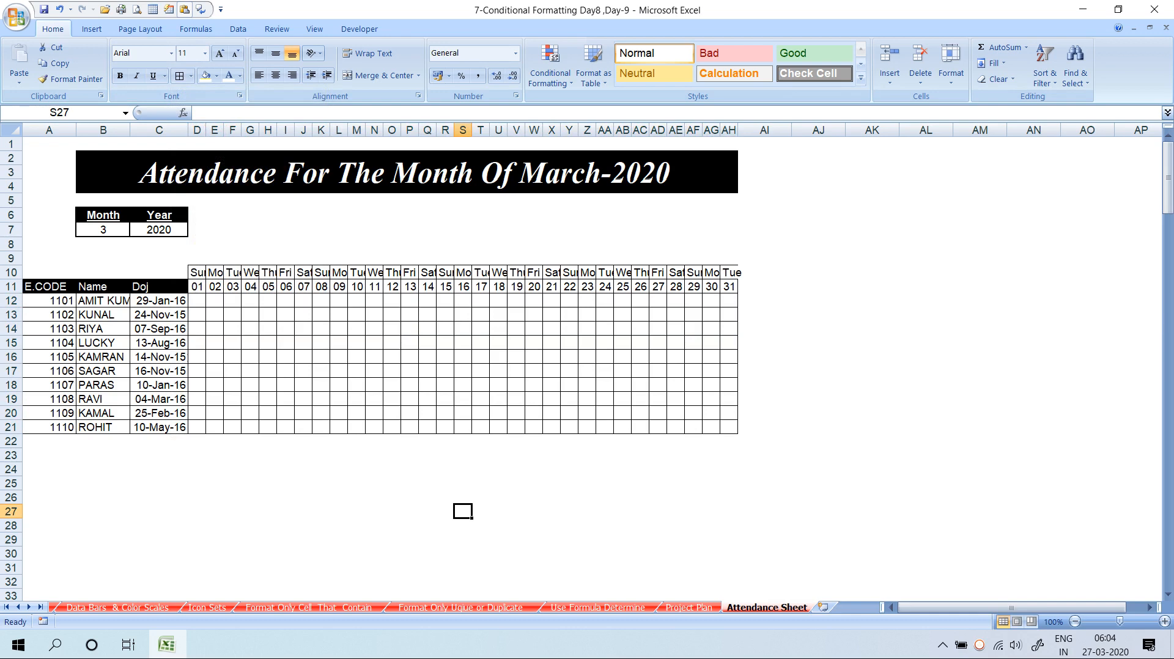
# Zoom the sheet to 115% and select a cell above the day headers
pyautogui.click(980, 399)
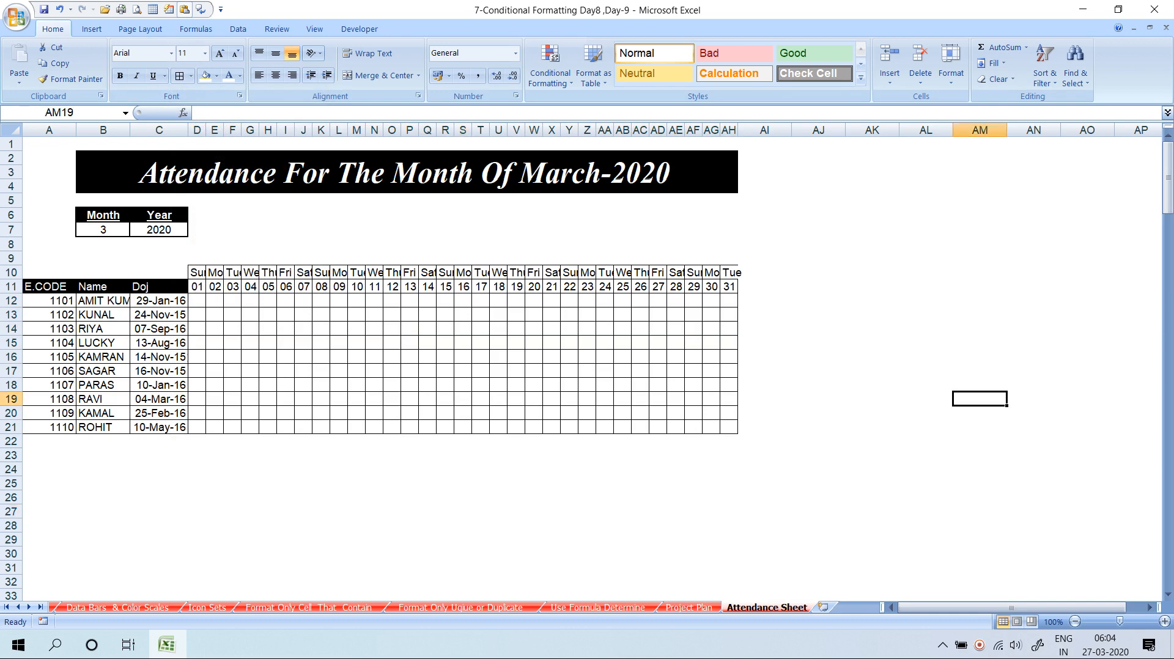
pyautogui.keyDown('ctrl'); pyautogui.scroll(1, 980, 398); pyautogui.keyUp('ctrl')
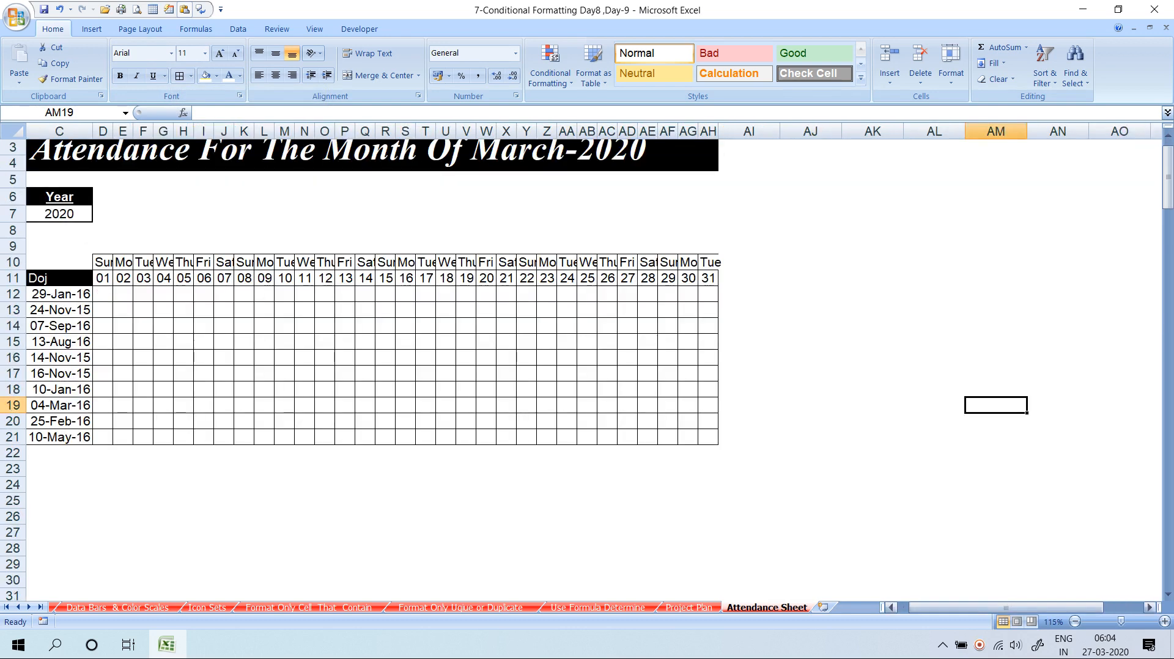
pyautogui.moveTo(978, 608); pyautogui.dragTo(958, 608)
pyautogui.scroll(1, 954, 520)
pyautogui.click(227, 278)
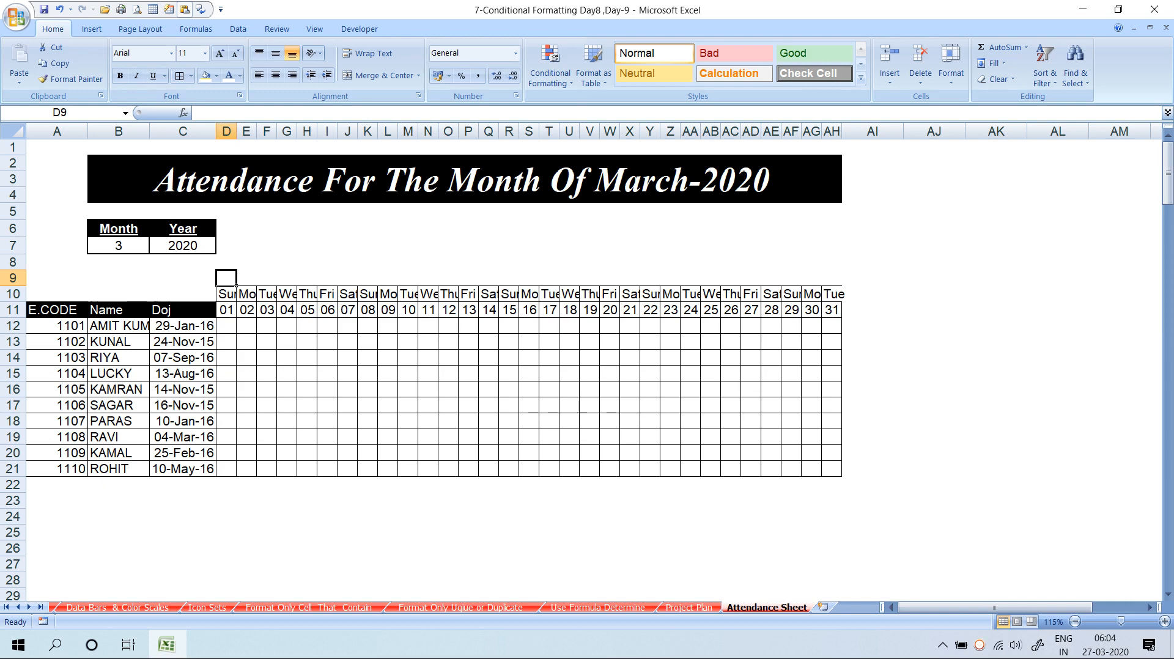
# Select D12 and start a new formula-based conditional formatting rule
pyautogui.moveTo(226, 295); pyautogui.dragTo(236, 476)
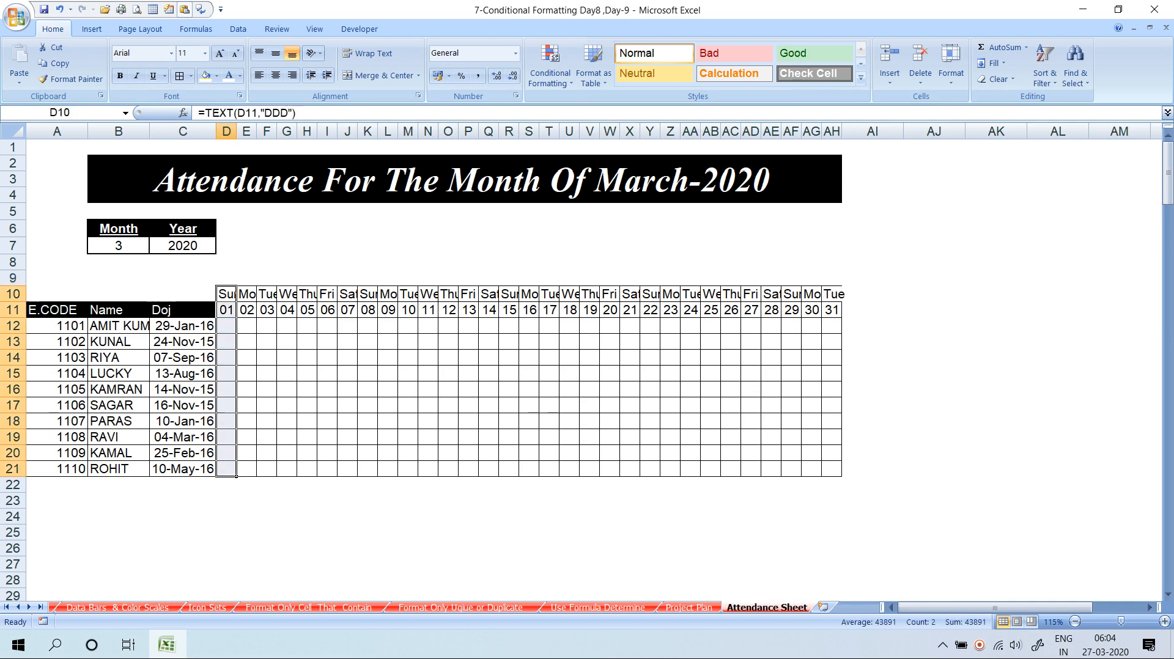
pyautogui.click(226, 326)
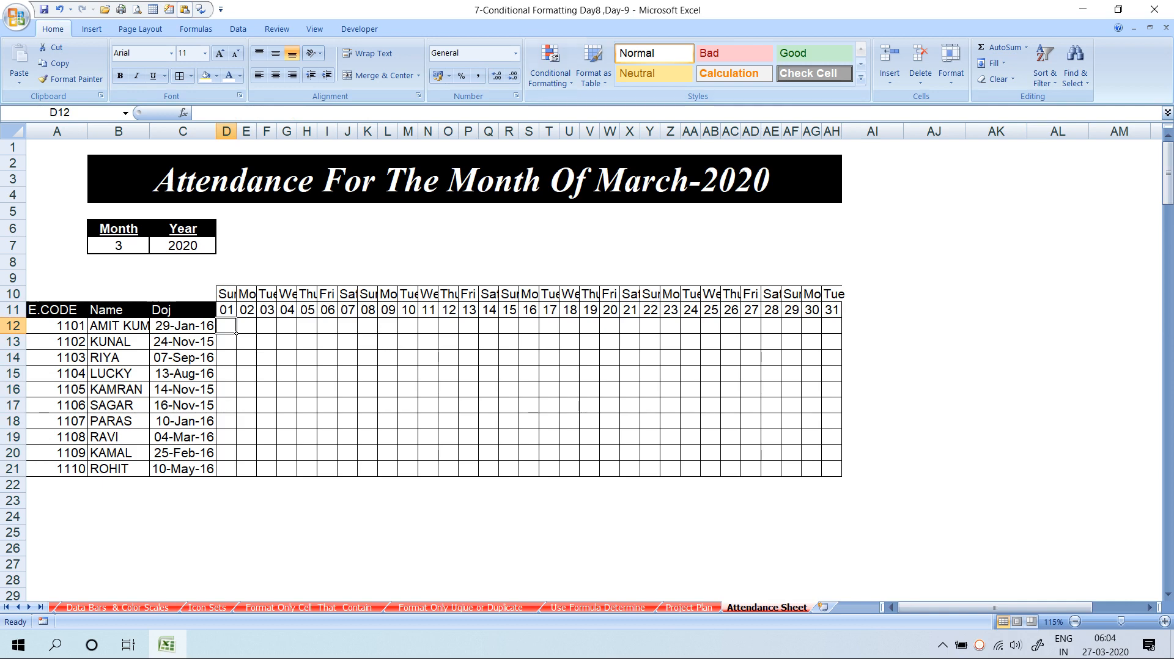
pyautogui.click(550, 77)
pyautogui.click(570, 264)
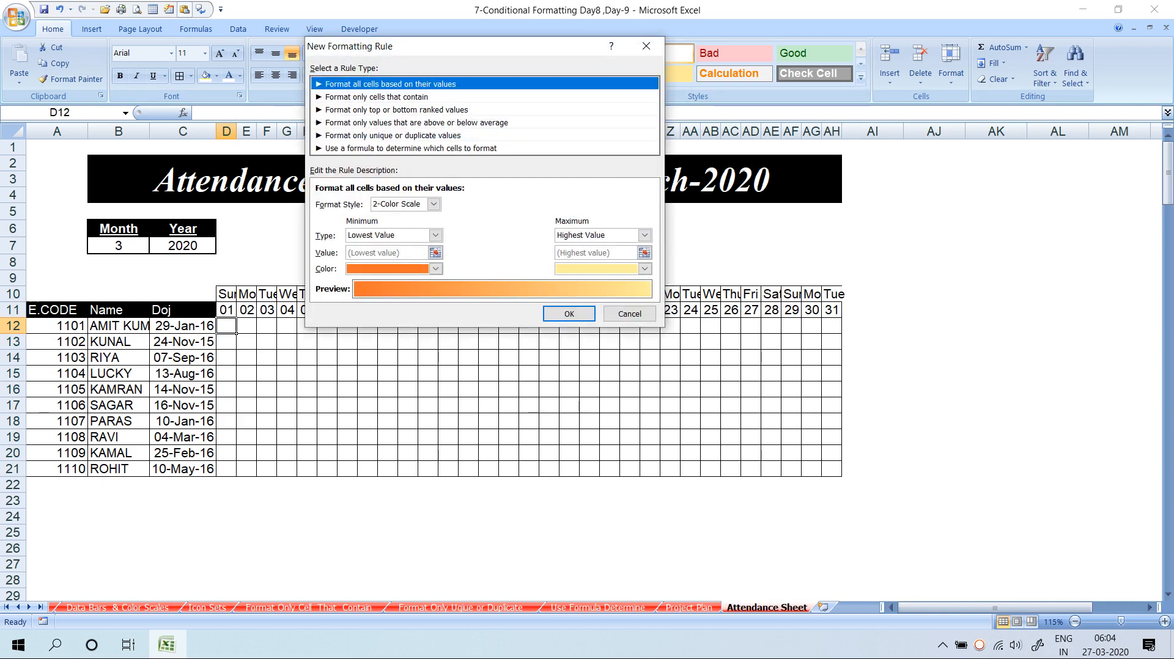
pyautogui.moveTo(489, 47); pyautogui.dragTo(732, 26)
pyautogui.click(653, 128)
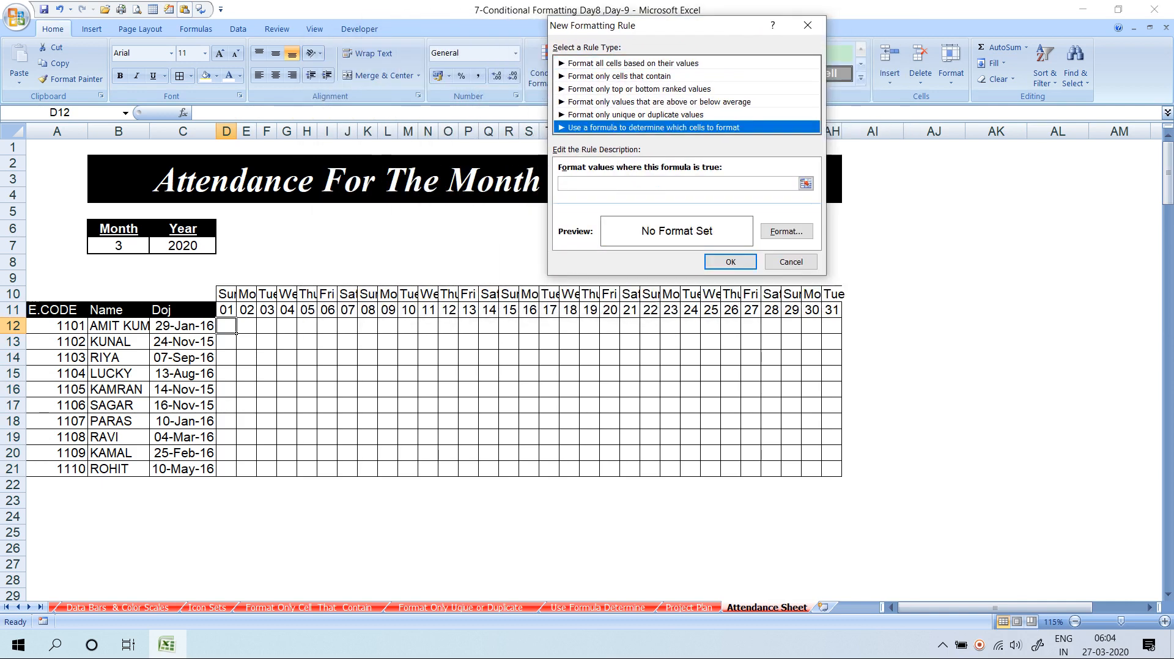
# Enter the rule formula =OR(D$10="Sat",D$10="Sun")
pyautogui.click(678, 184)
pyautogui.write('=OR(')
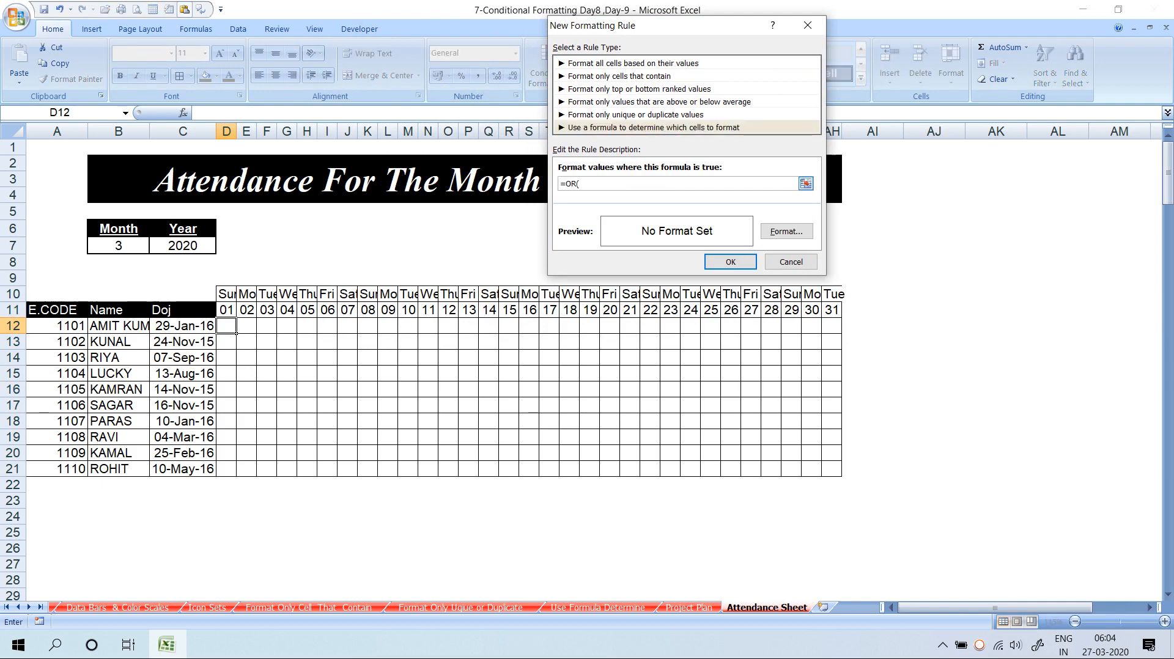
pyautogui.click(227, 294)
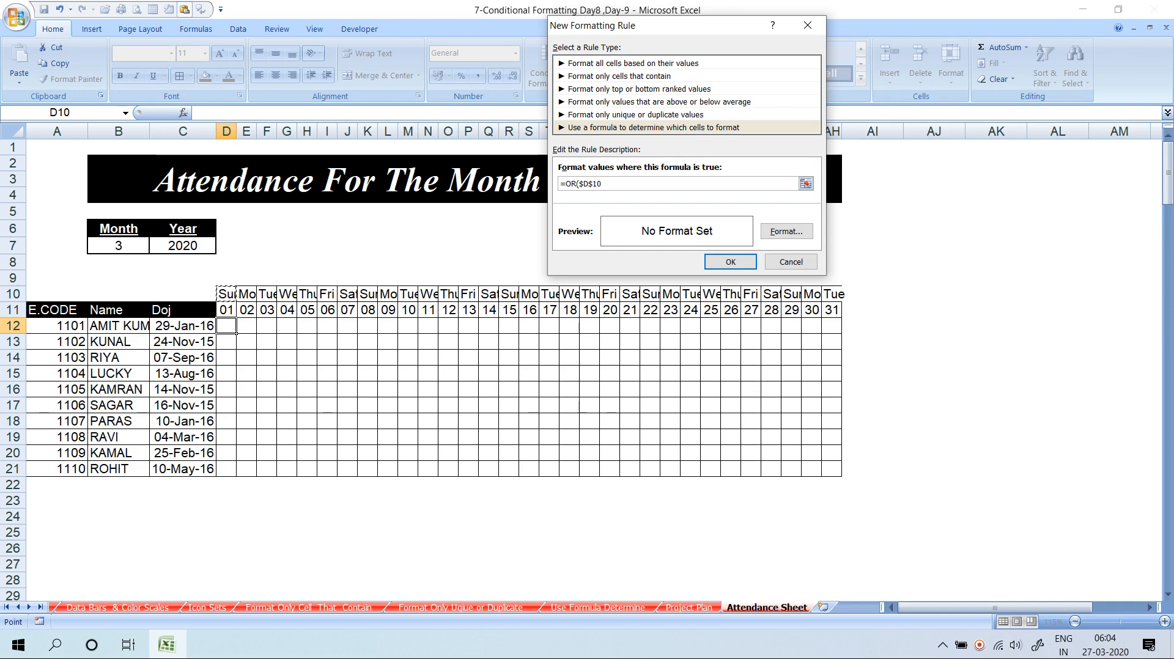
pyautogui.press('F4')
pyautogui.press('F4')
pyautogui.write('=')
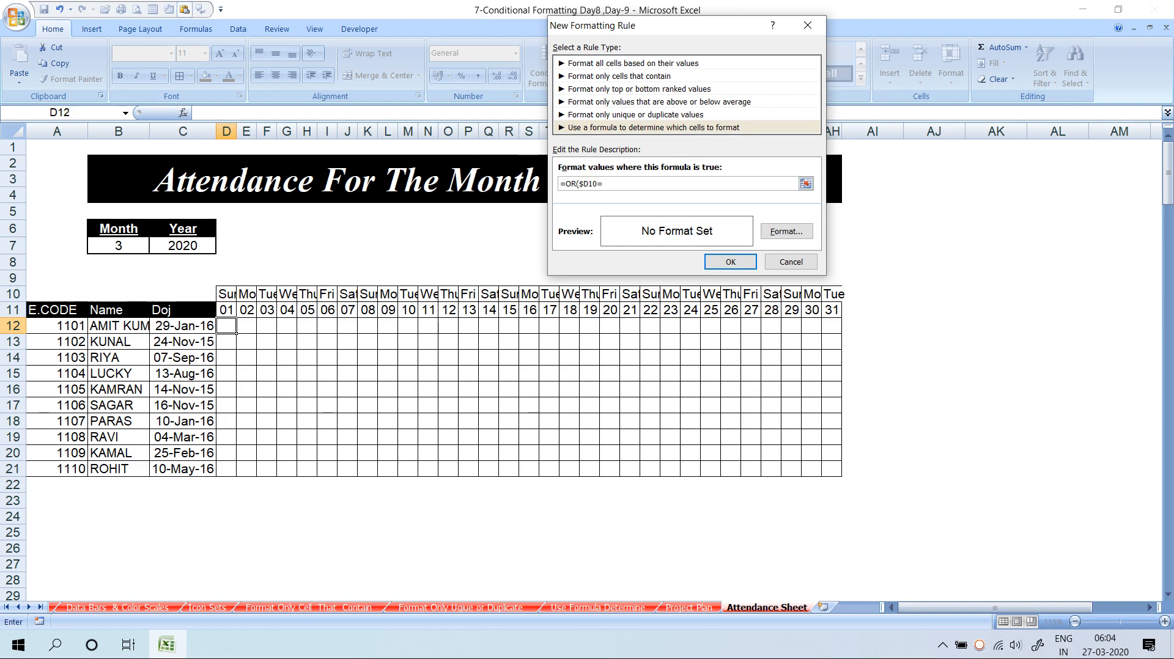
pyautogui.press('BackSpace')
pyautogui.press('F4')
pyautogui.press('F4')
pyautogui.press('F4')
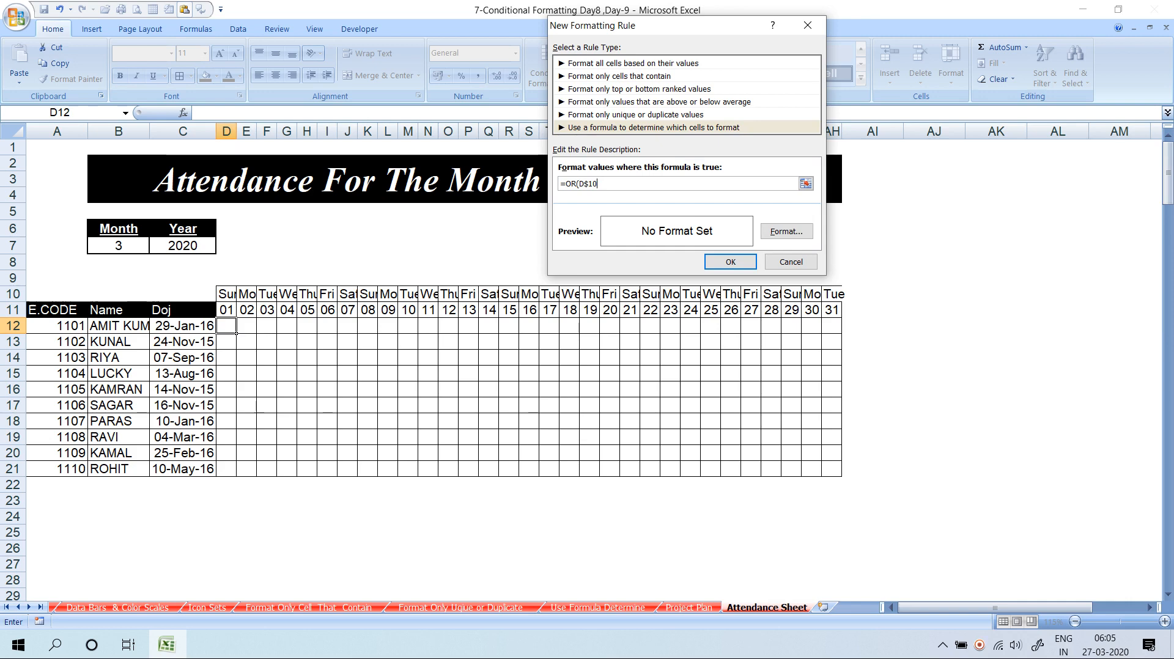
pyautogui.write('="sat')
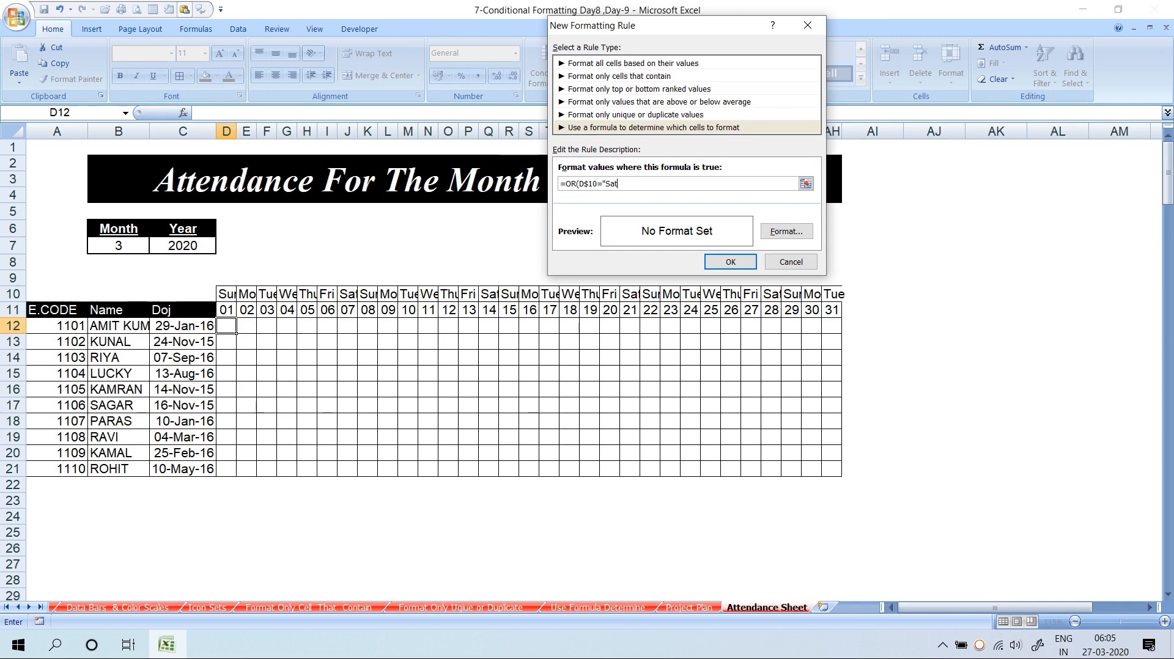
pyautogui.write('","')
pyautogui.press('BackSpace')
pyautogui.click(227, 294)
pyautogui.press('F4')
pyautogui.write('="Sun')
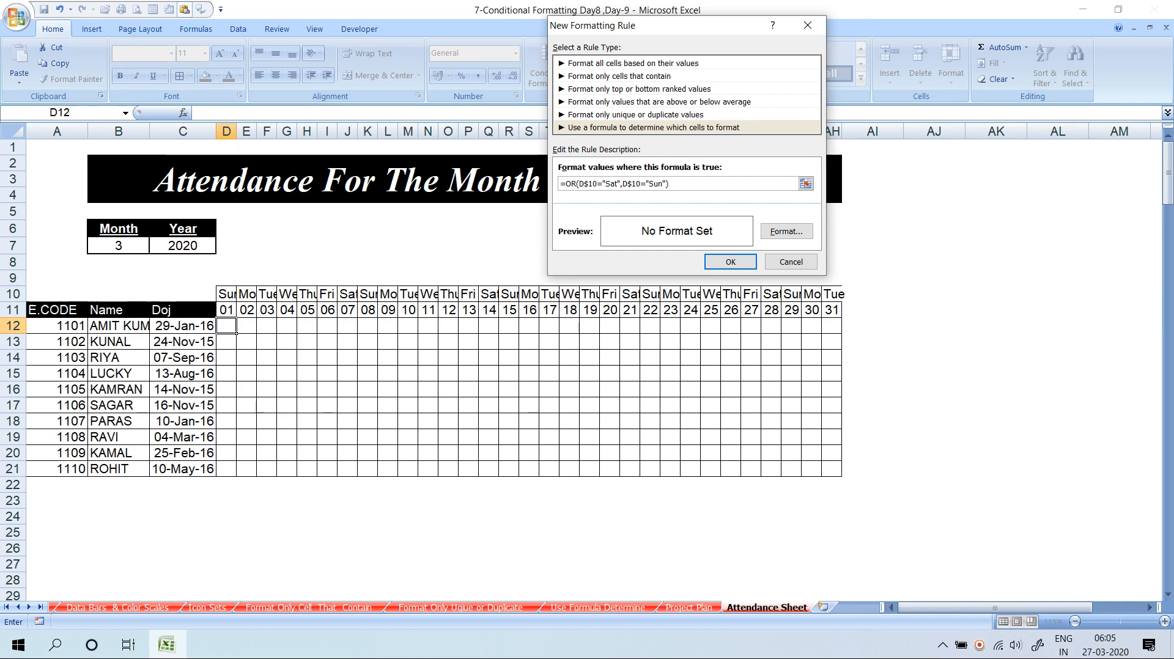
# Give the weekend rule a pale yellow fill, save it, and pick up D12's formatting
pyautogui.click(786, 231)
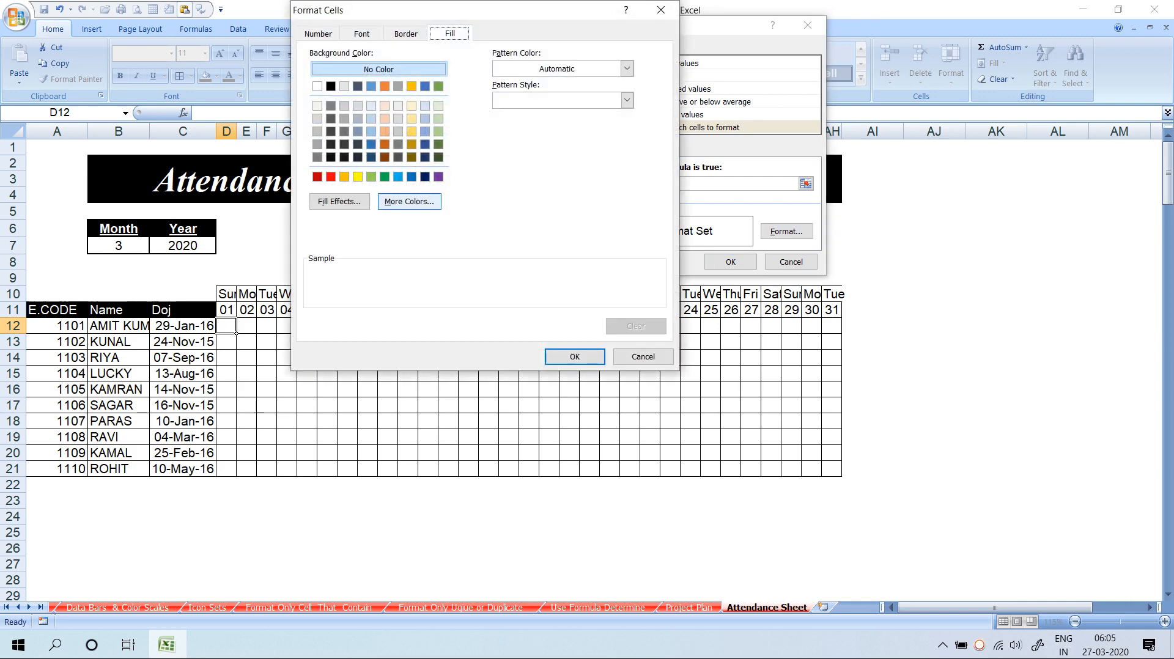
pyautogui.click(412, 105)
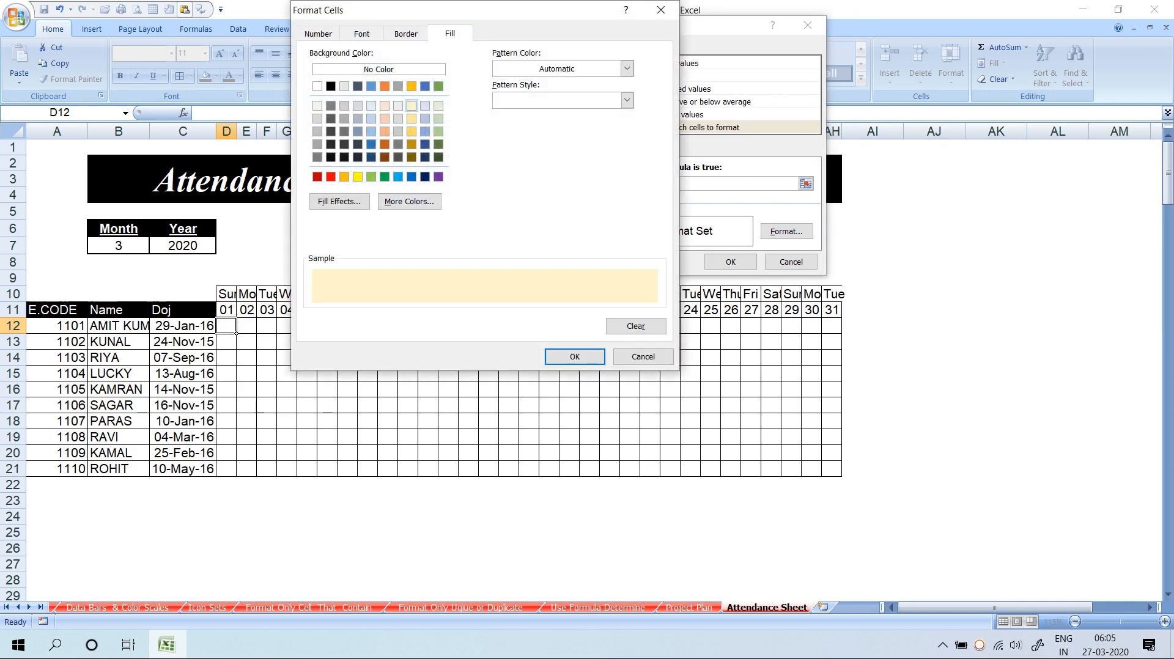
pyautogui.click(574, 356)
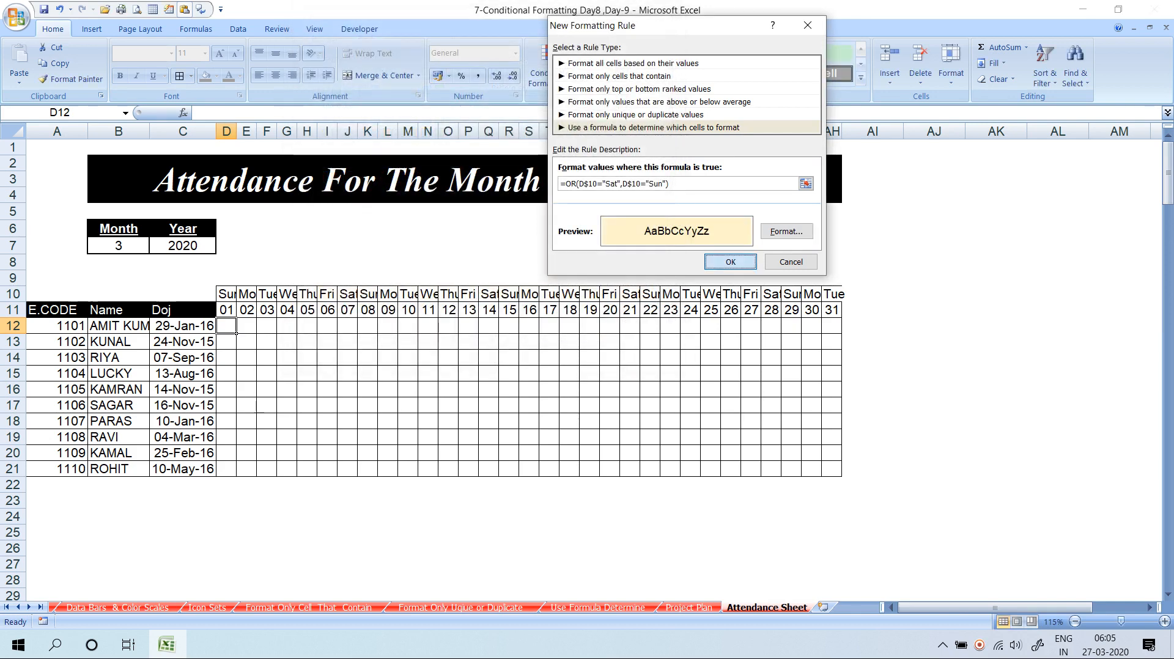
pyautogui.click(731, 261)
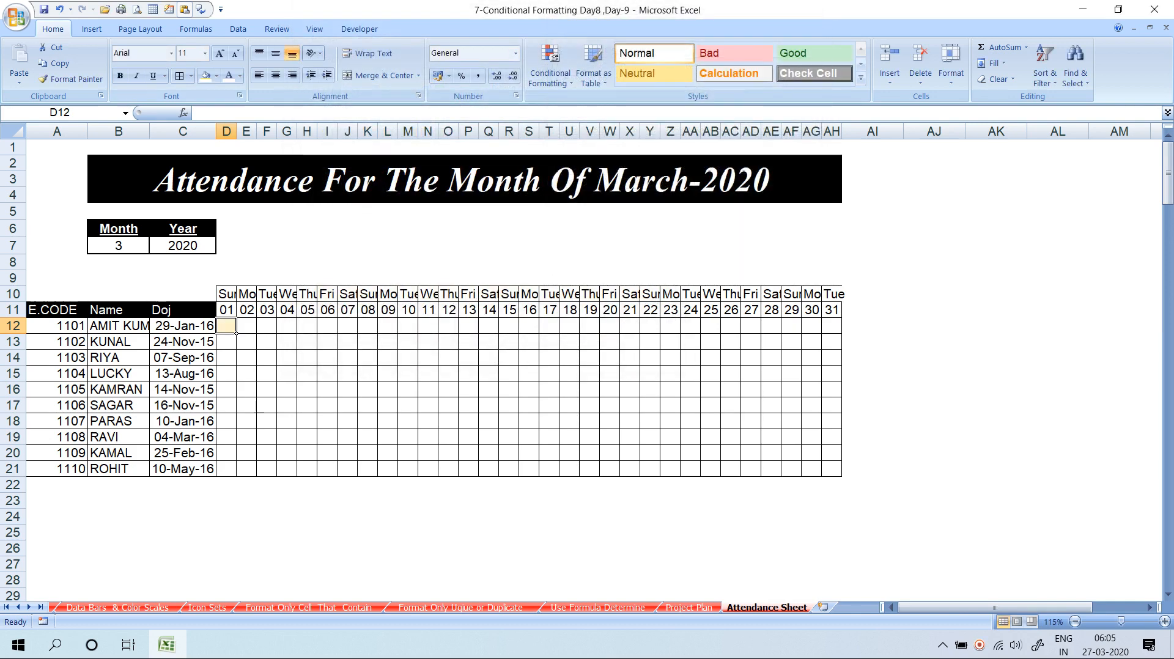
pyautogui.click(71, 79)
# Paint D12's weekend shading across D12:AH21 so Saturday and Sunday columns turn pale yellow
pyautogui.moveTo(227, 326)
pyautogui.mouseDown()
pyautogui.moveTo(269, 425)
pyautogui.moveTo(831, 468)
pyautogui.mouseUp()
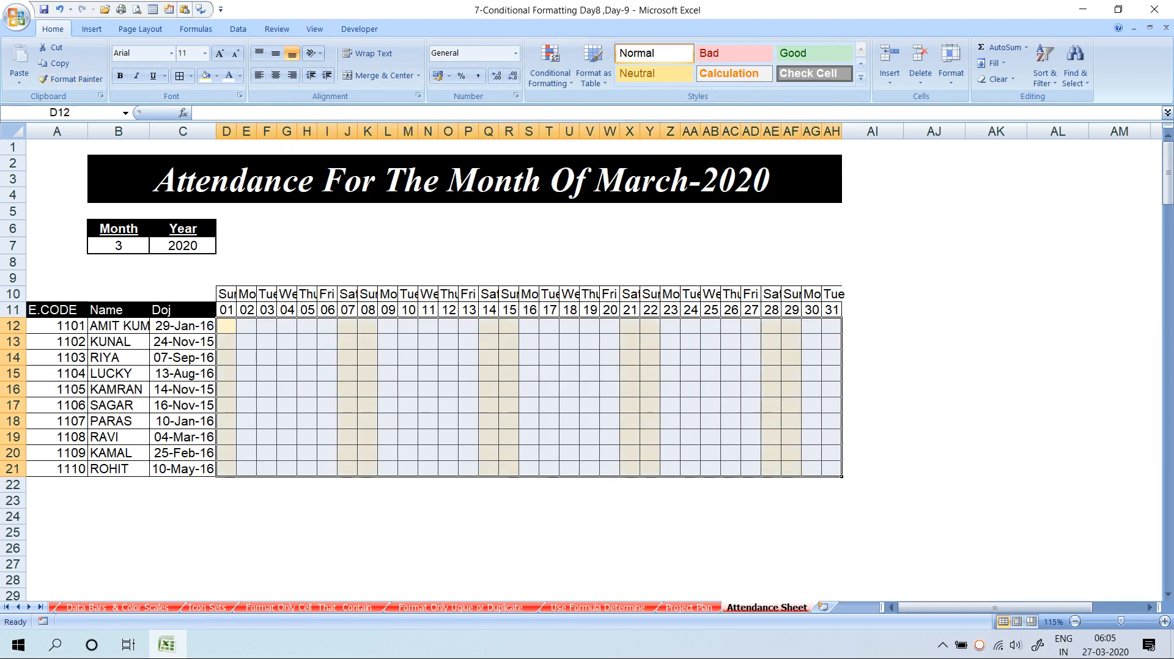
pyautogui.click(267, 358)
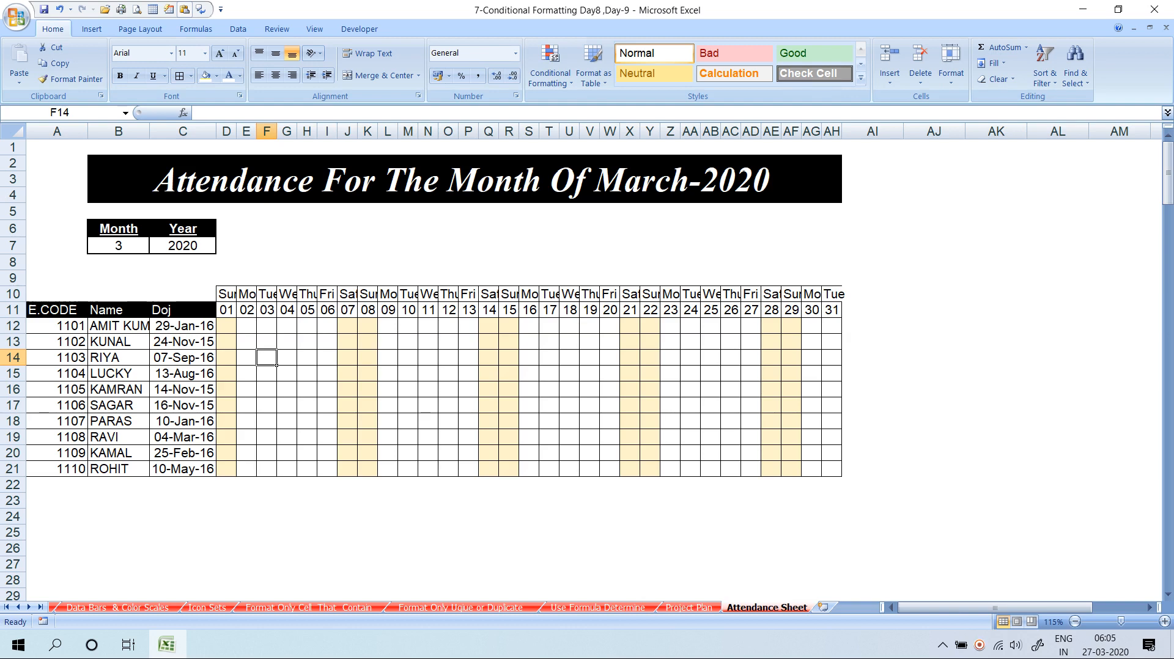
pyautogui.click(226, 326)
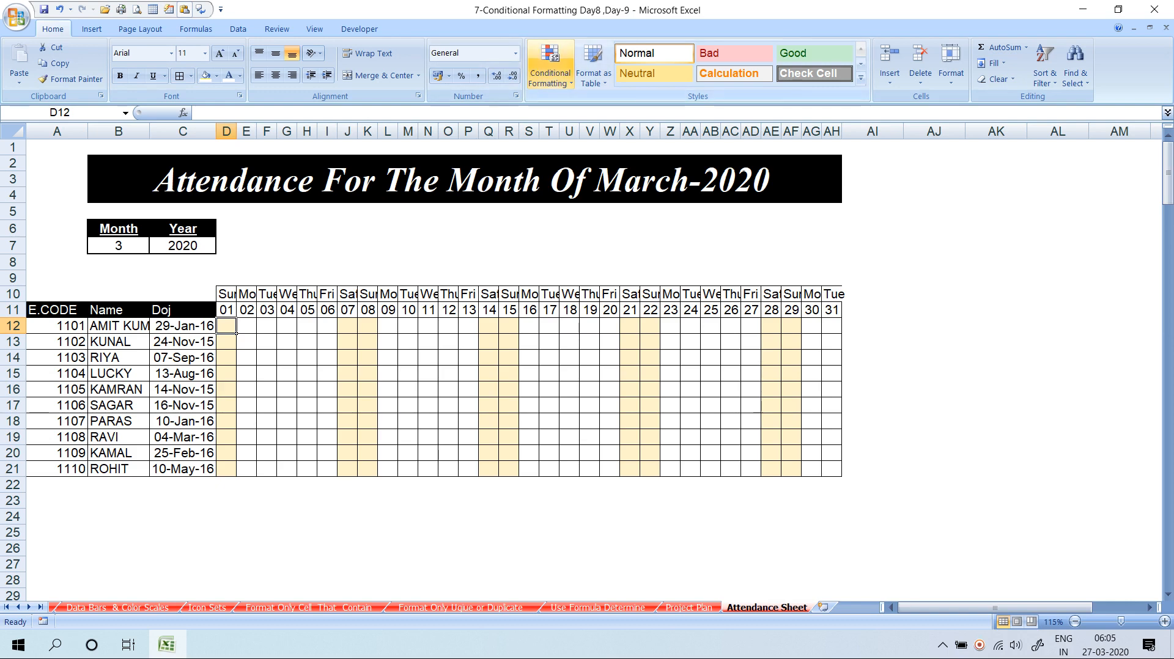
# Start a new formula rule with the formula =today()=$D10
pyautogui.click(550, 67)
pyautogui.click(572, 264)
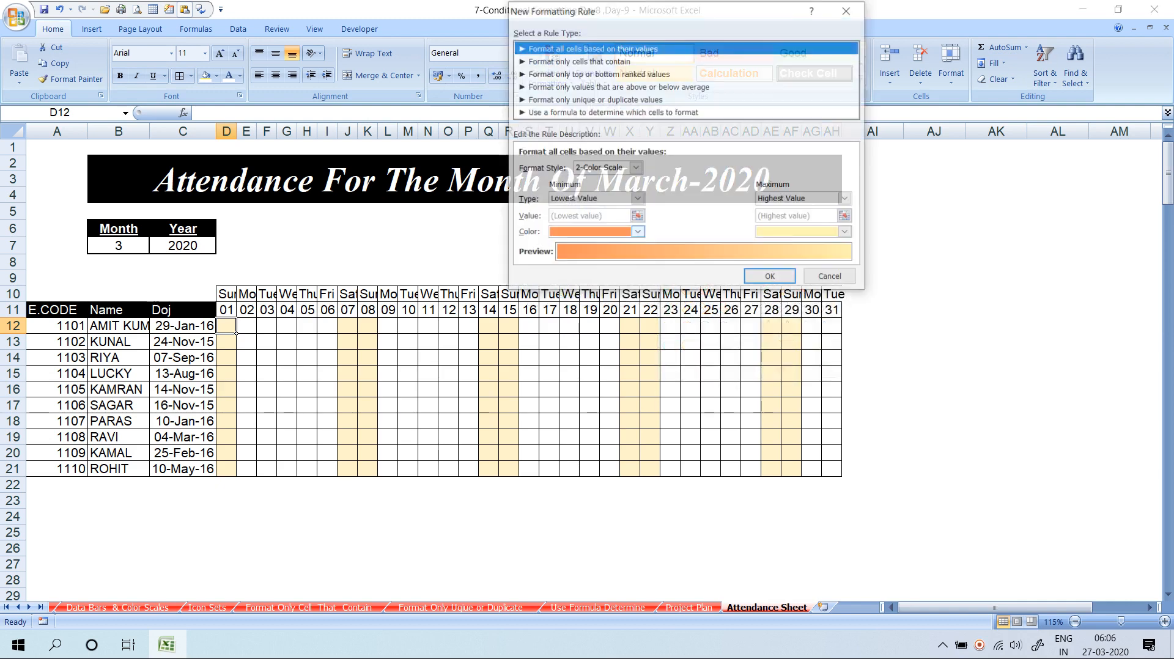
pyautogui.click(612, 113)
pyautogui.moveTo(629, 10); pyautogui.dragTo(760, 9)
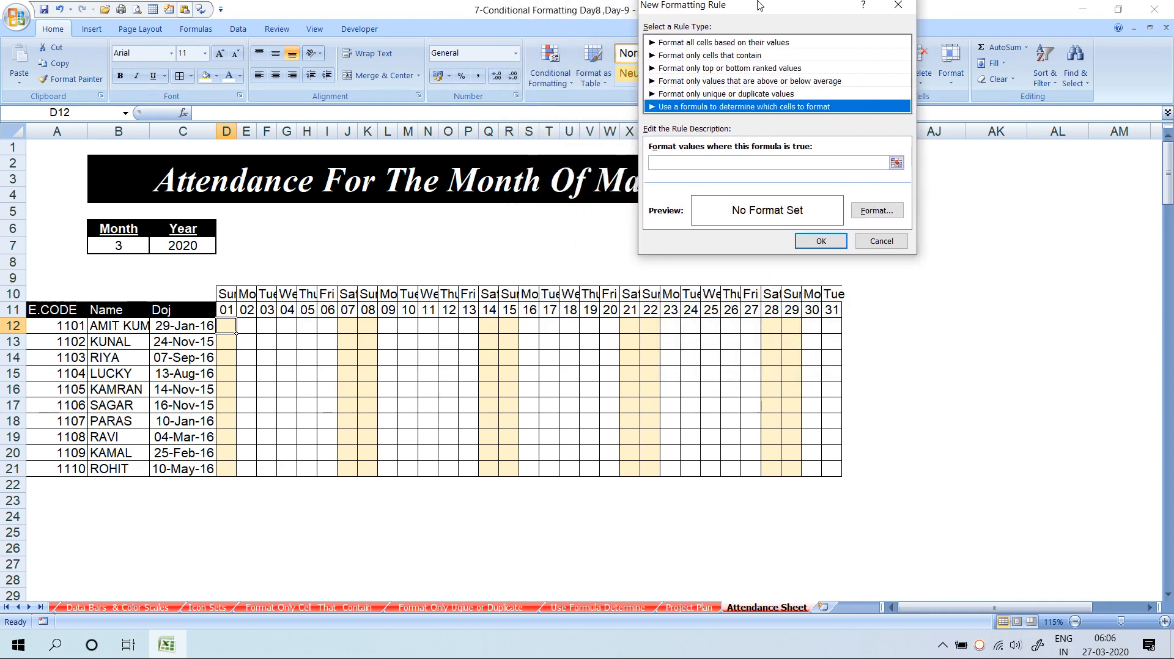
pyautogui.click(761, 168)
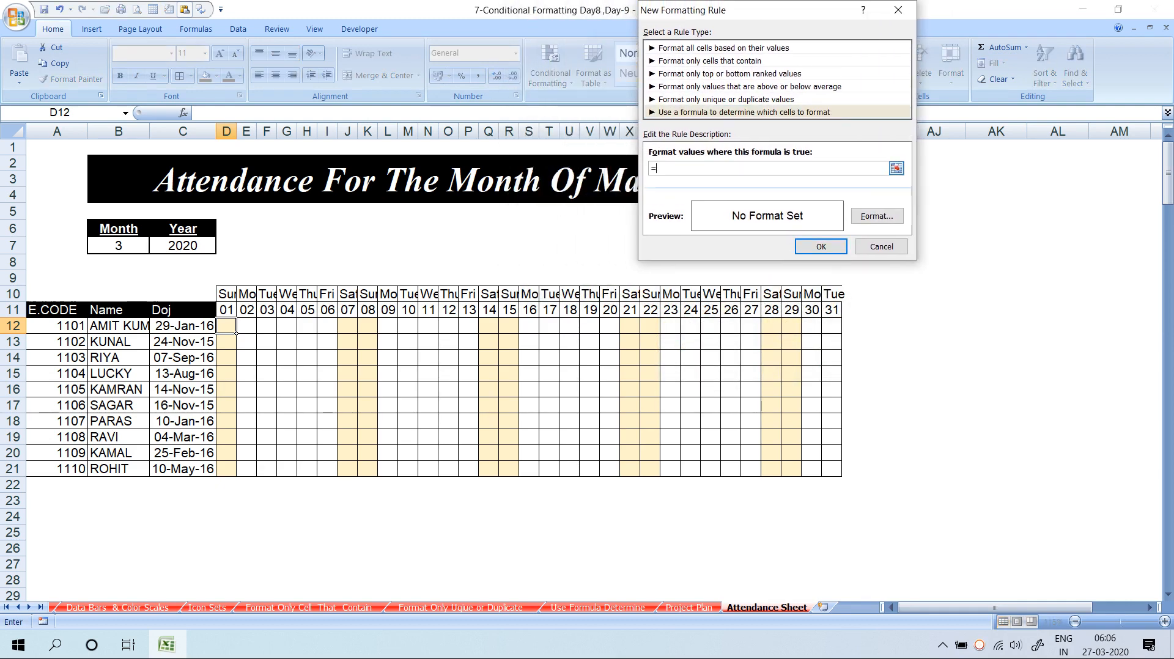
pyautogui.write('=today()=')
pyautogui.click(226, 294)
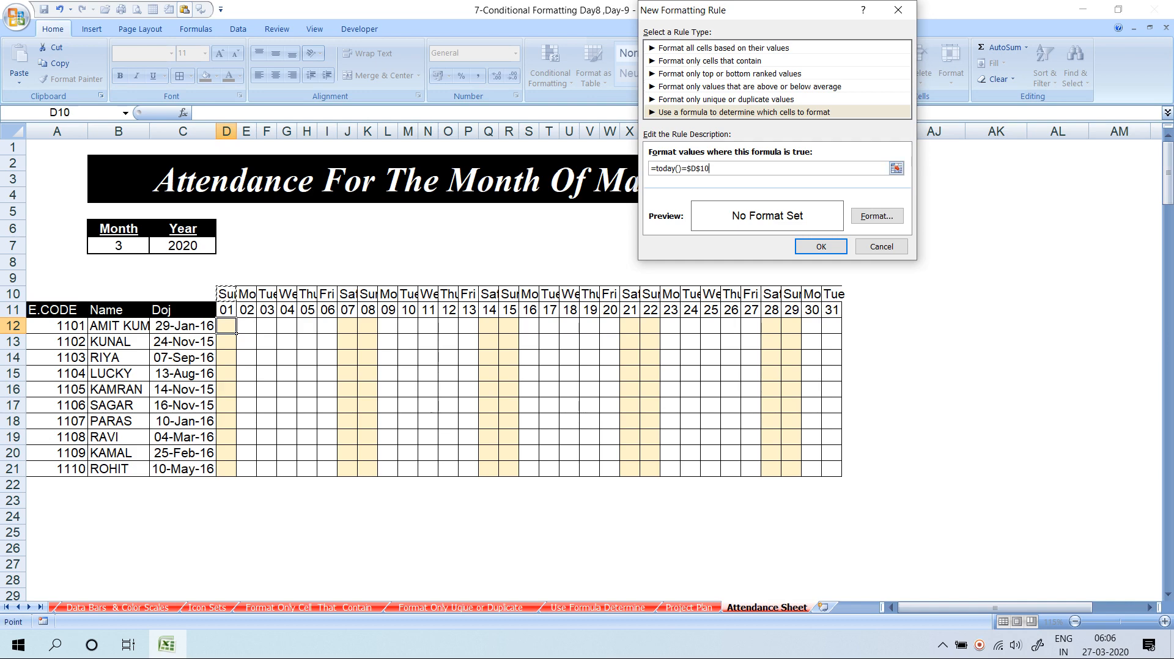
pyautogui.press('F4')
# Format the rule with red dash-dot left and right borders
pyautogui.click(877, 216)
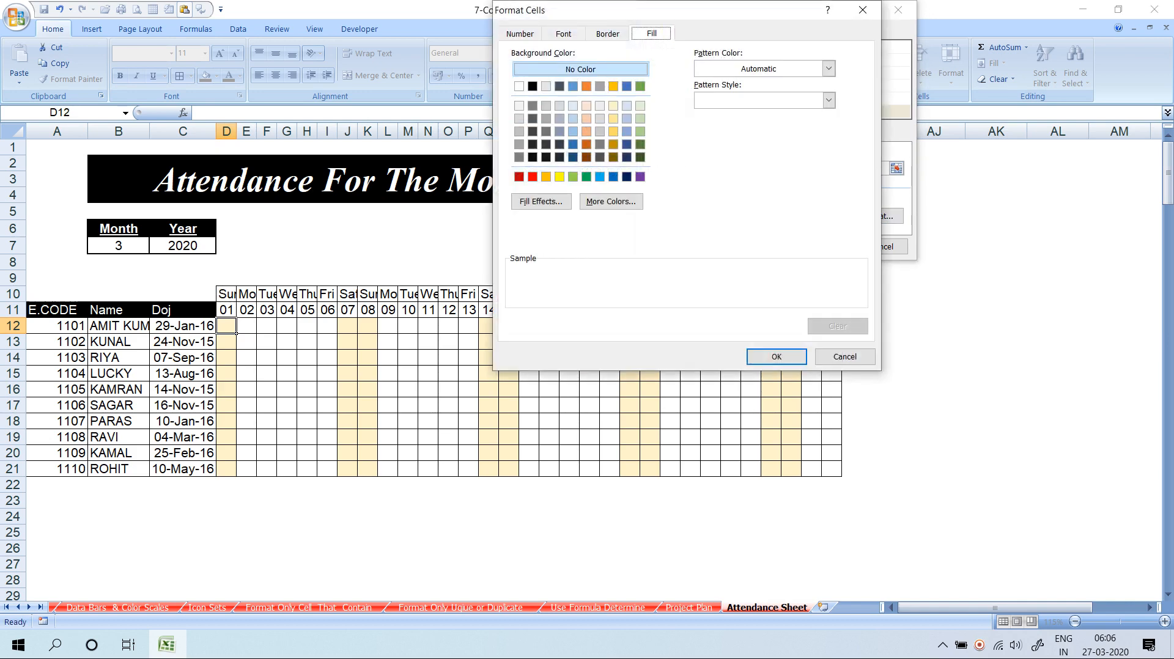
pyautogui.click(598, 34)
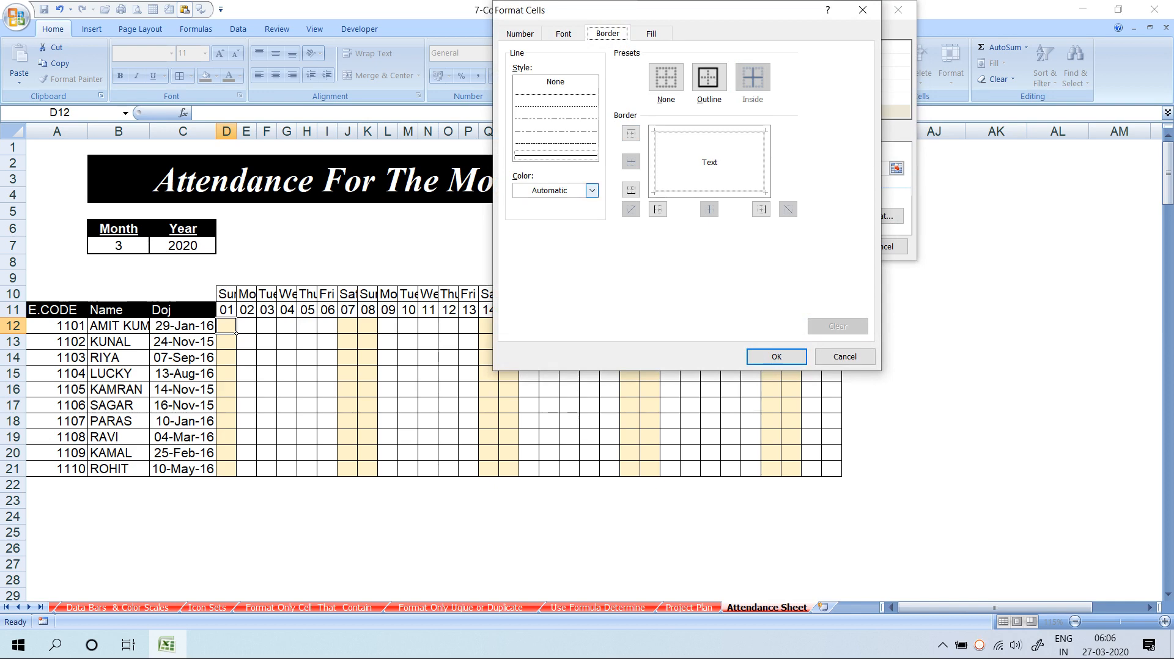
pyautogui.click(592, 191)
pyautogui.click(532, 316)
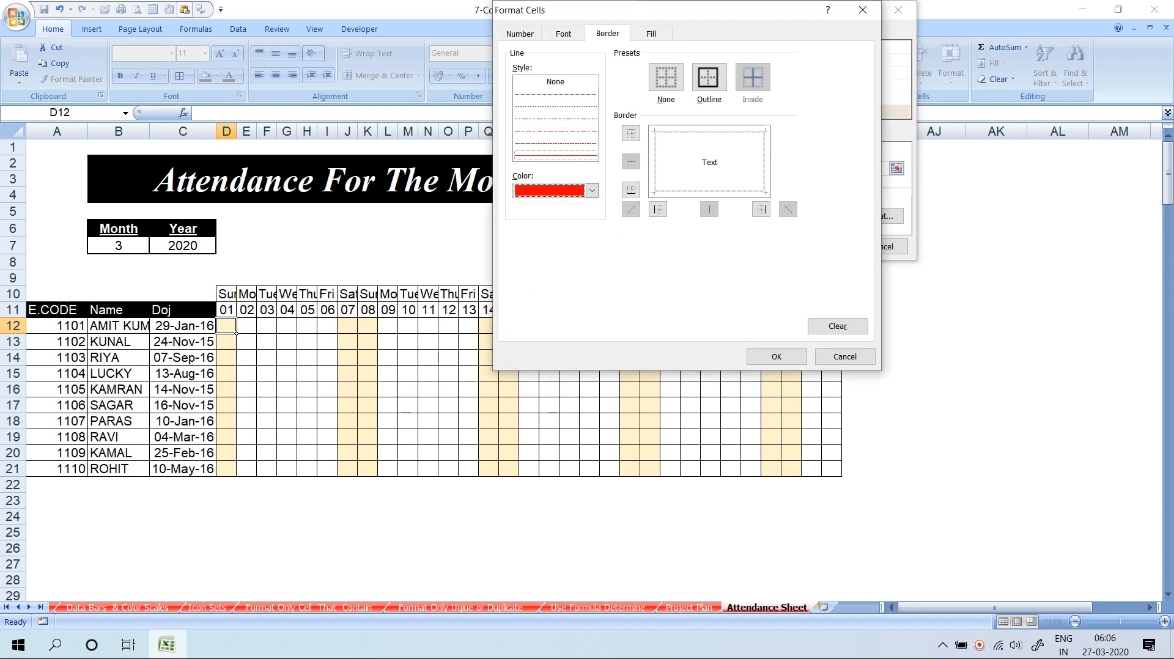
pyautogui.click(658, 209)
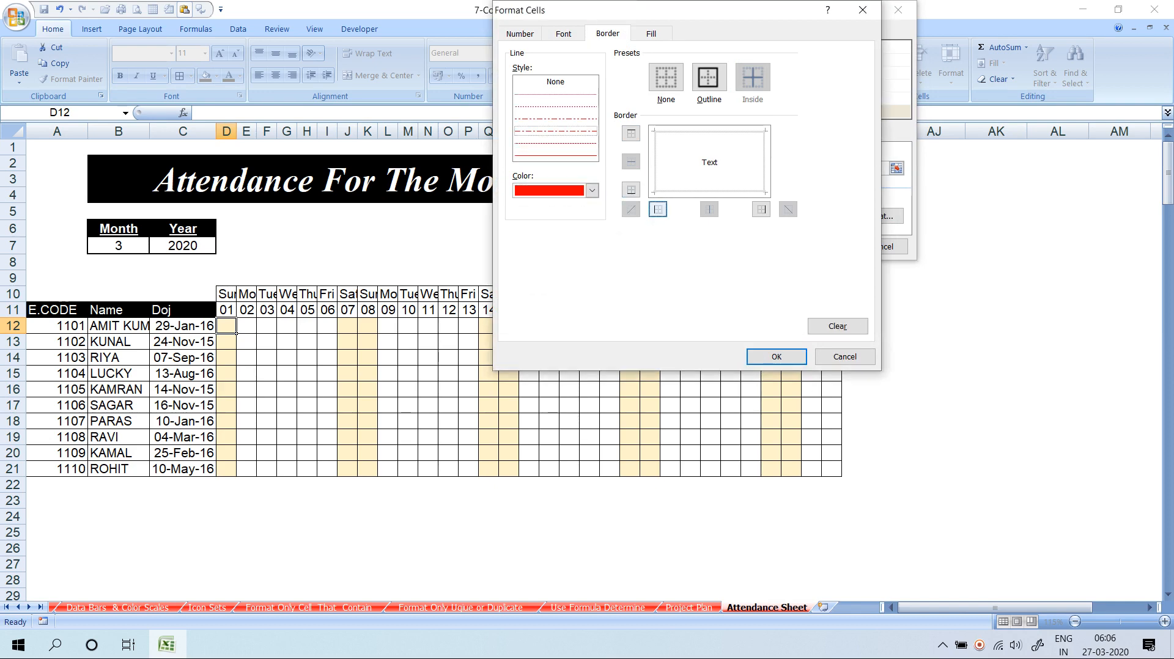
pyautogui.click(762, 209)
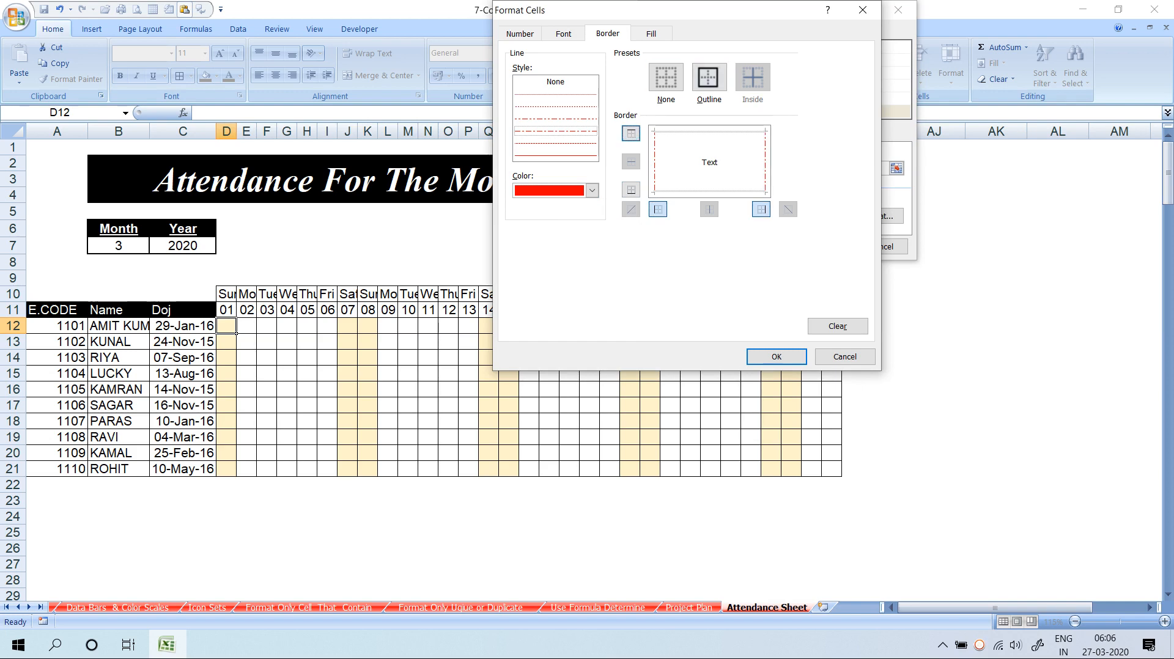
pyautogui.click(776, 357)
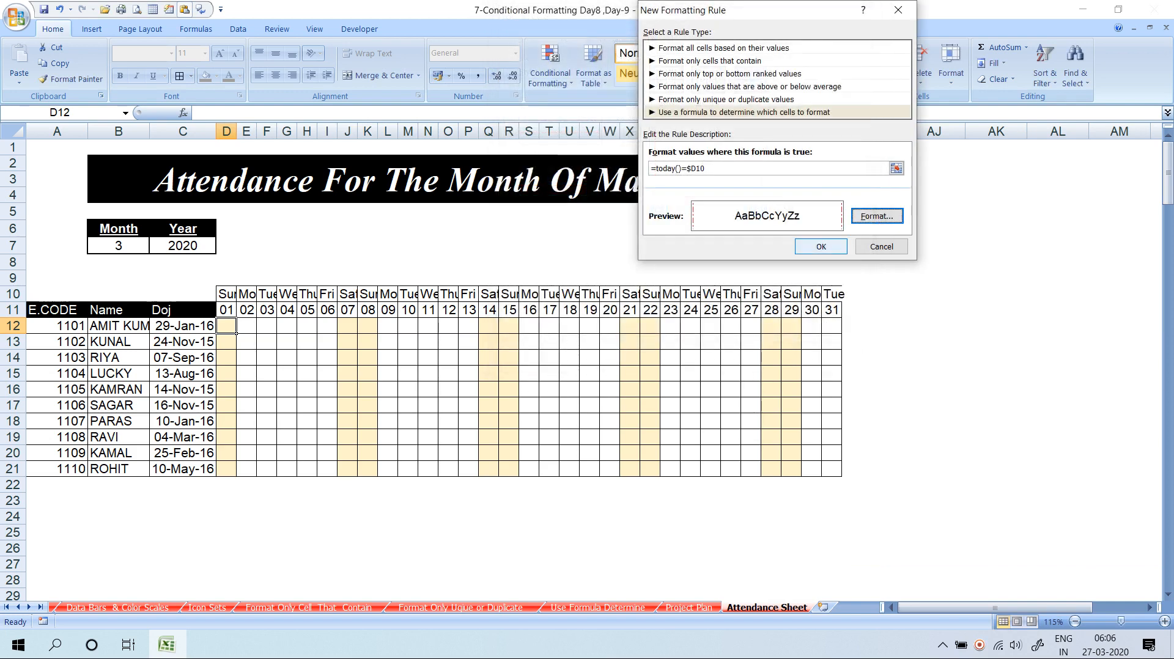
# Save the today rule and format-paint D12 across D12:AH21, checking AD12
pyautogui.click(821, 247)
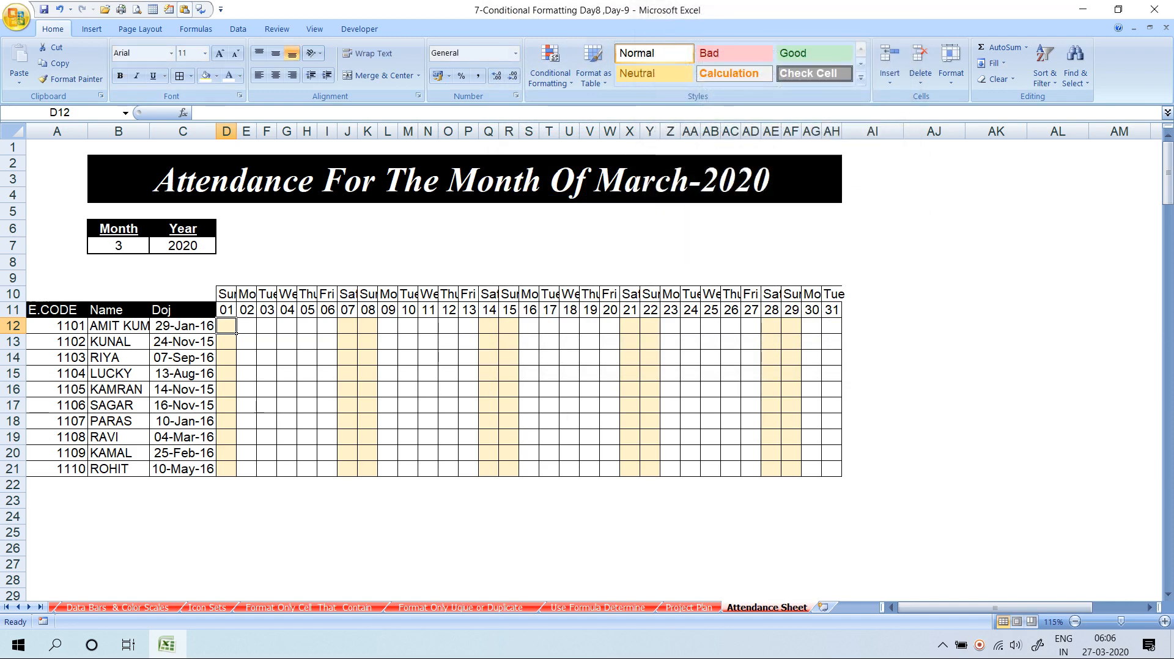
pyautogui.click(69, 79)
pyautogui.moveTo(226, 325)
pyautogui.mouseDown()
pyautogui.moveTo(498, 379)
pyautogui.moveTo(841, 476)
pyautogui.mouseUp()
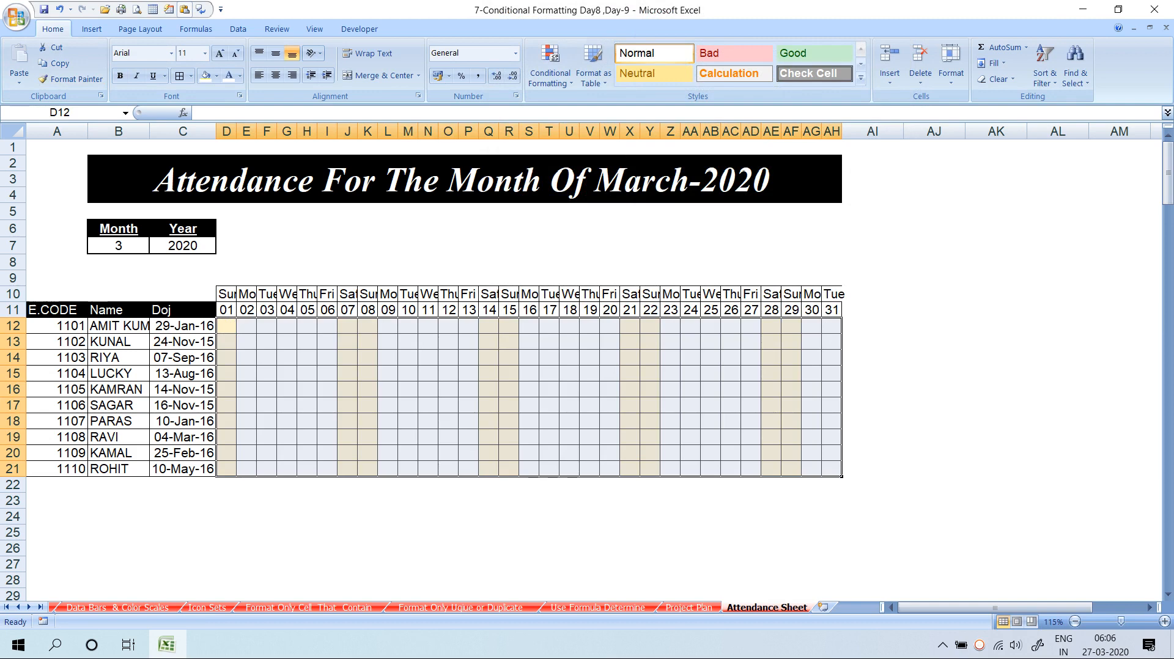
pyautogui.click(811, 485)
pyautogui.click(751, 326)
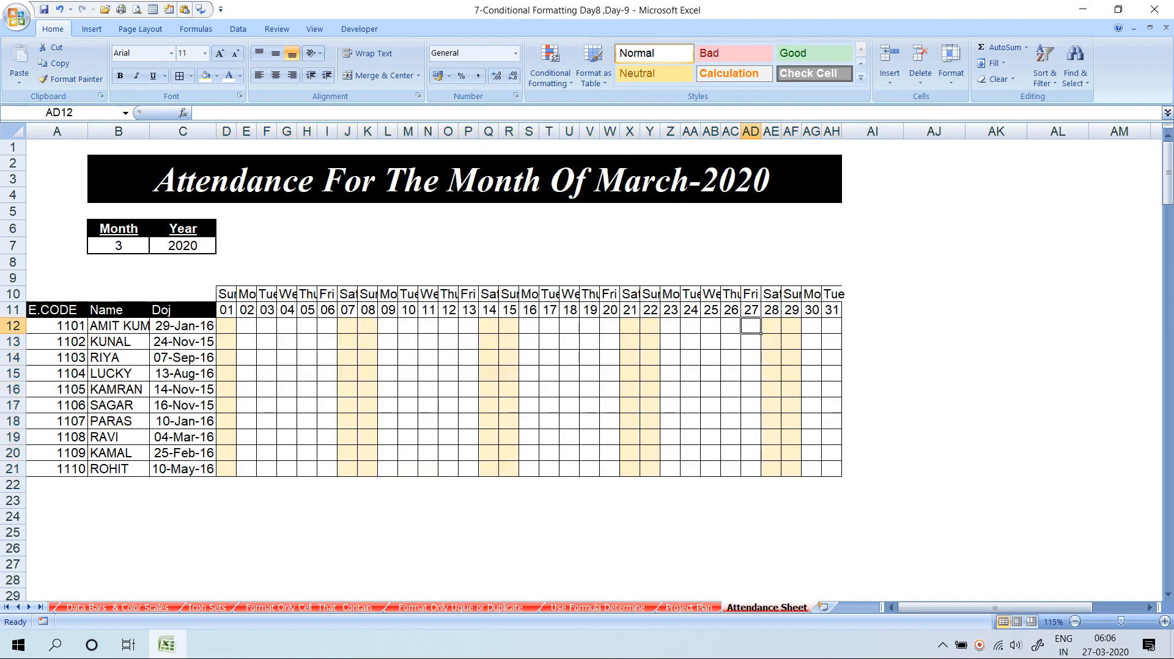
pyautogui.click(227, 326)
pyautogui.click(550, 73)
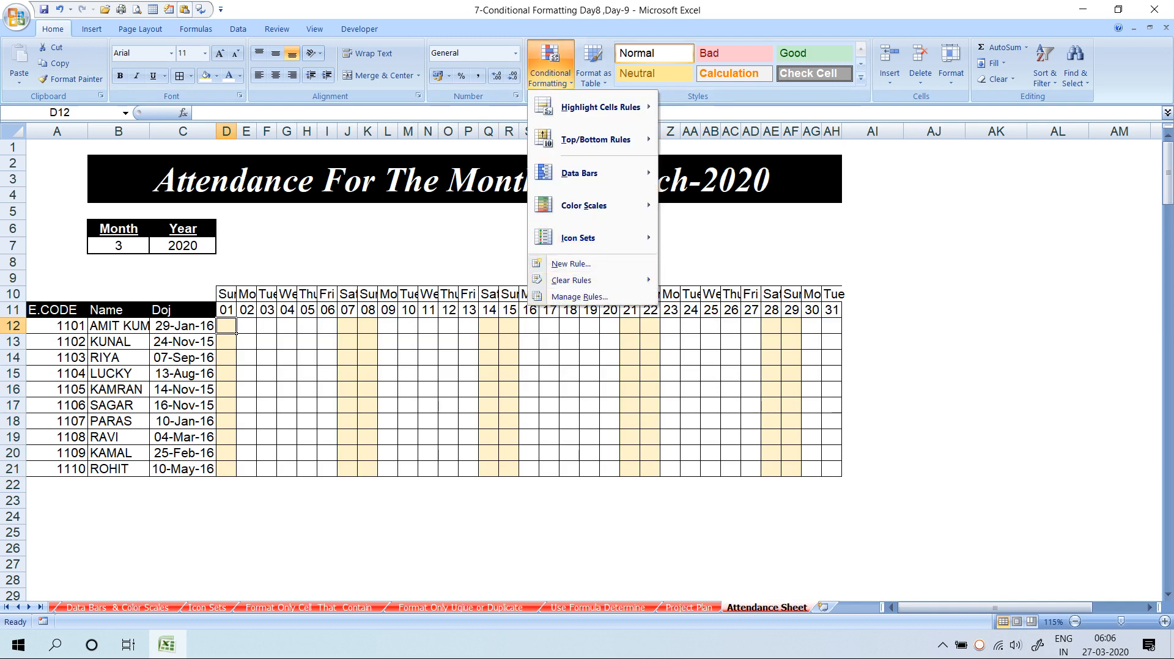
# In Manage Rules, change the anchoring of the TODAY() rule's D10 reference with F4
pyautogui.click(579, 297)
pyautogui.click(628, 134)
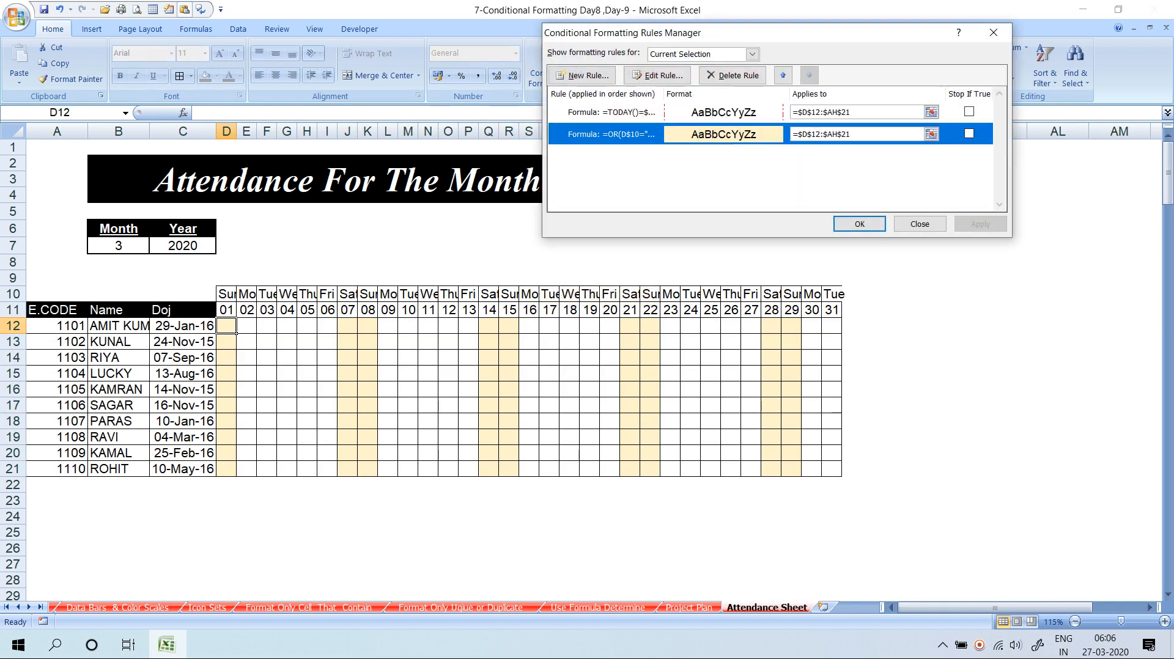
pyautogui.doubleClick(629, 113)
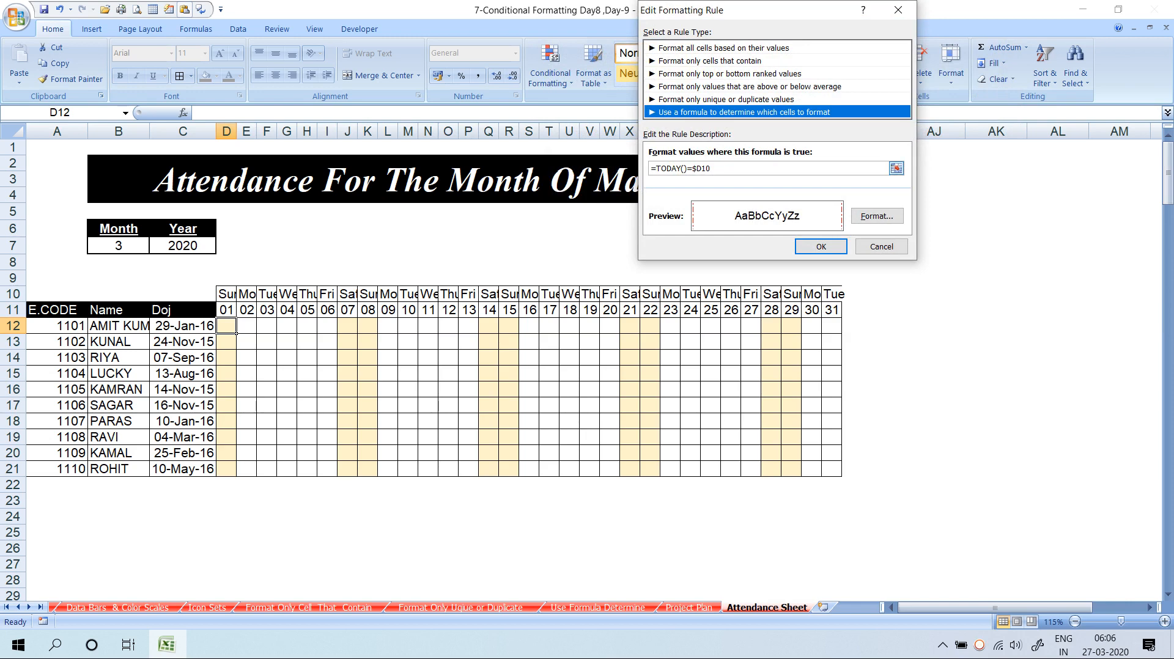
pyautogui.click(692, 168)
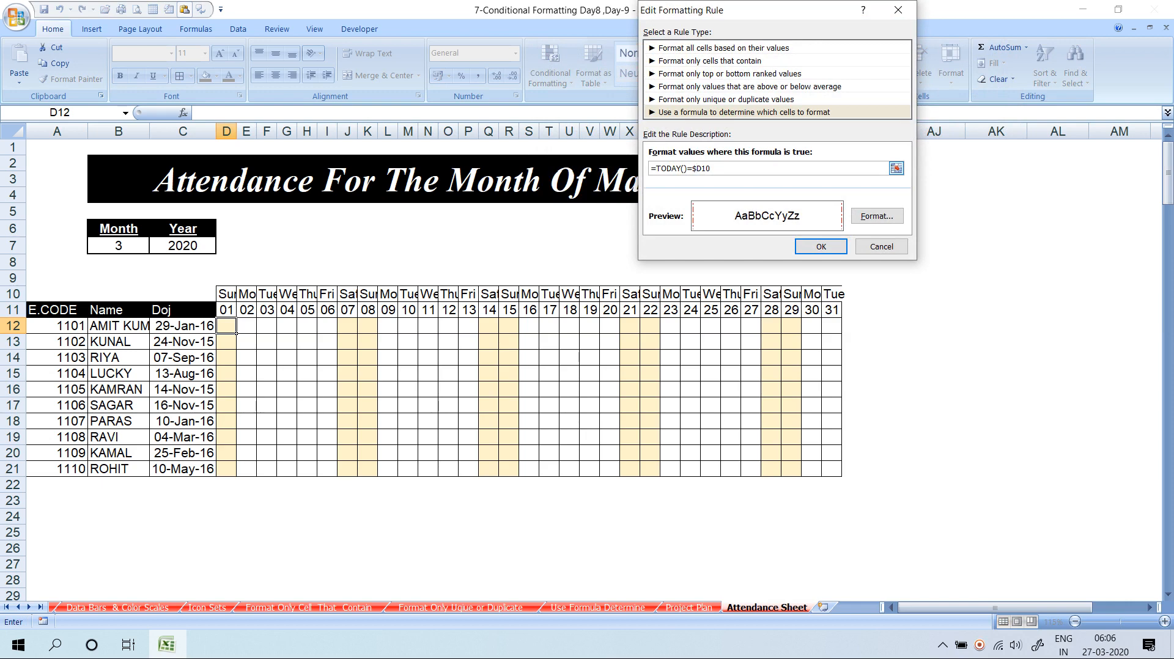
pyautogui.press('F4')
pyautogui.press('F4')
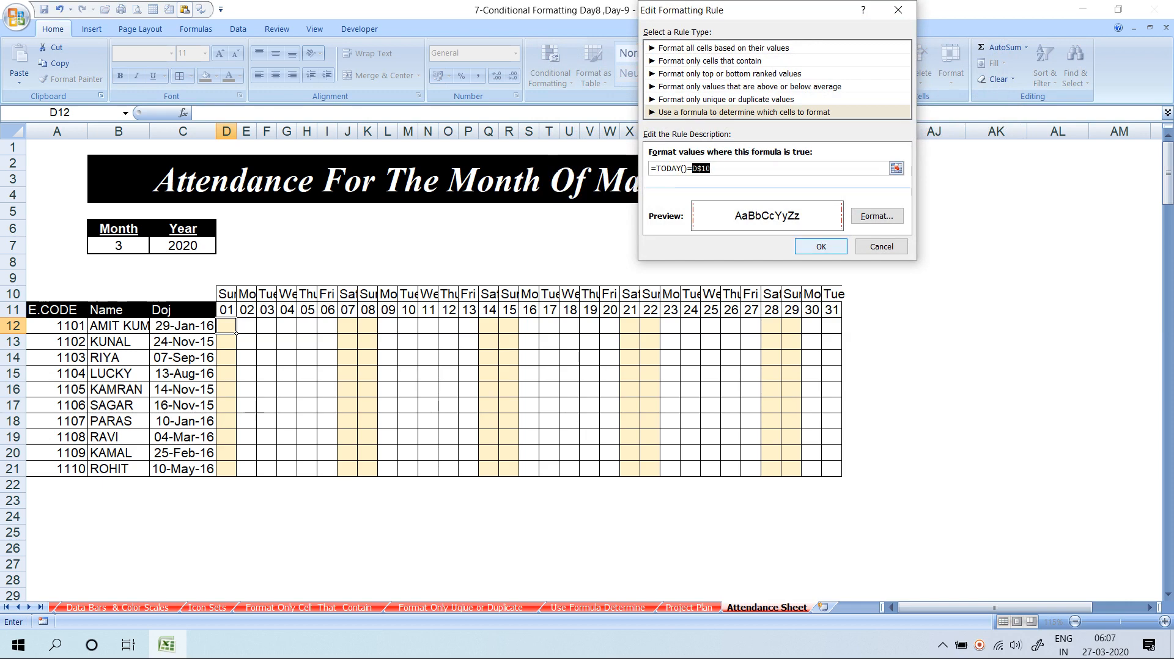
pyautogui.click(821, 246)
pyautogui.click(981, 224)
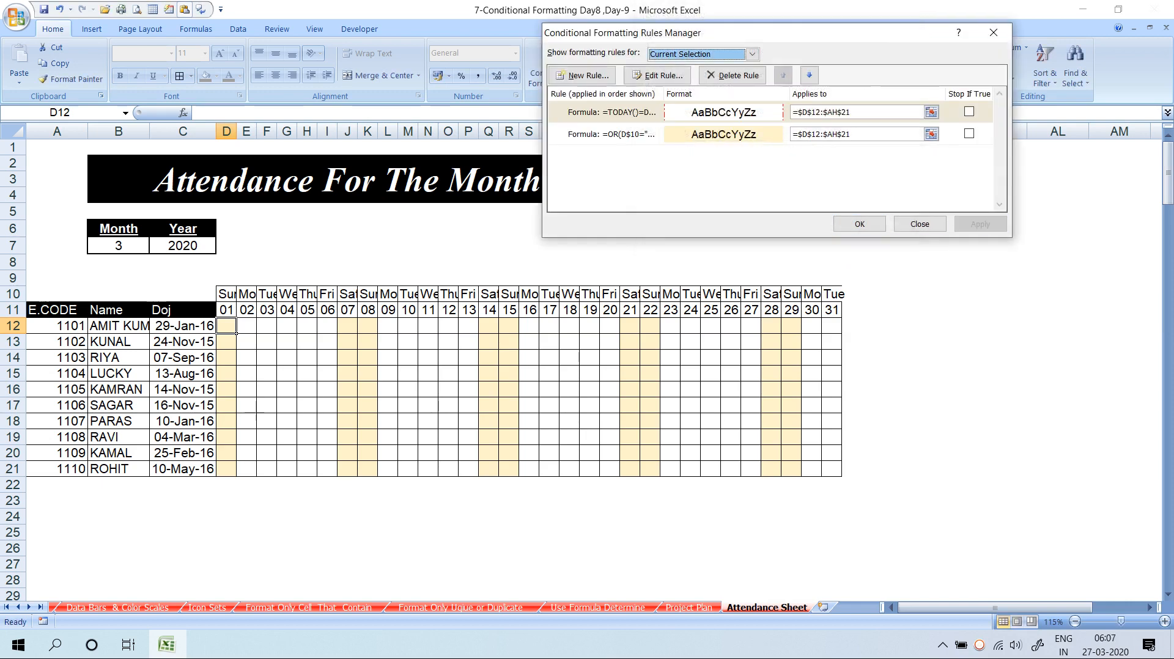
pyautogui.click(859, 223)
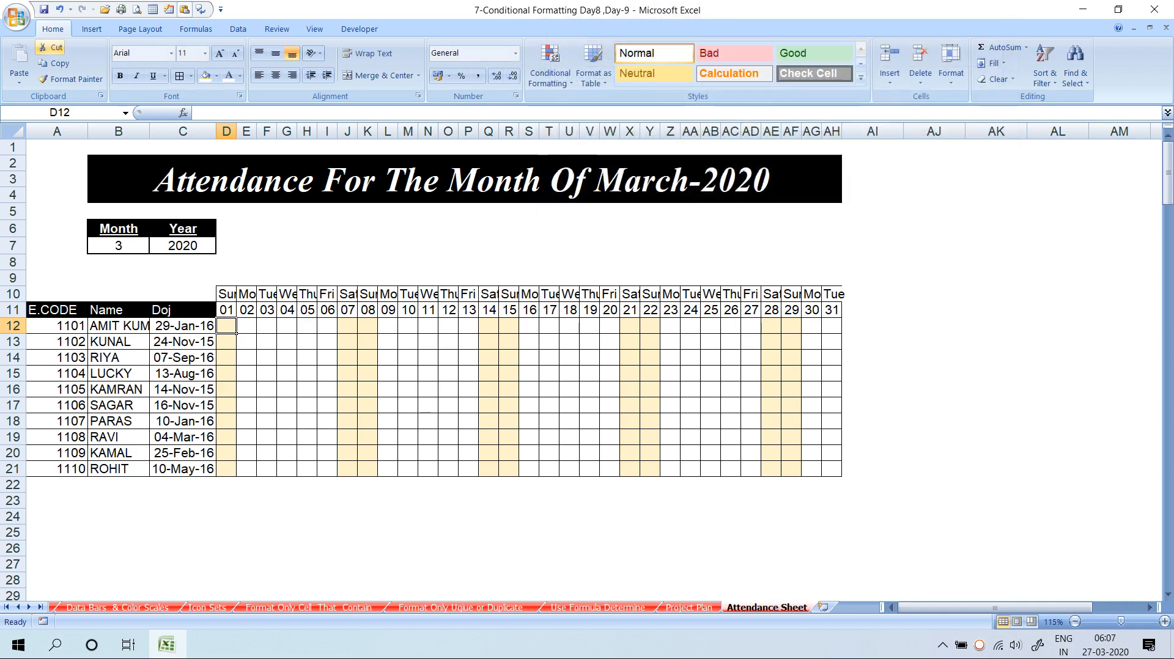
# Format-paint D12 across D12:AH21 again and check AD12 and its date in AD11
pyautogui.click(71, 79)
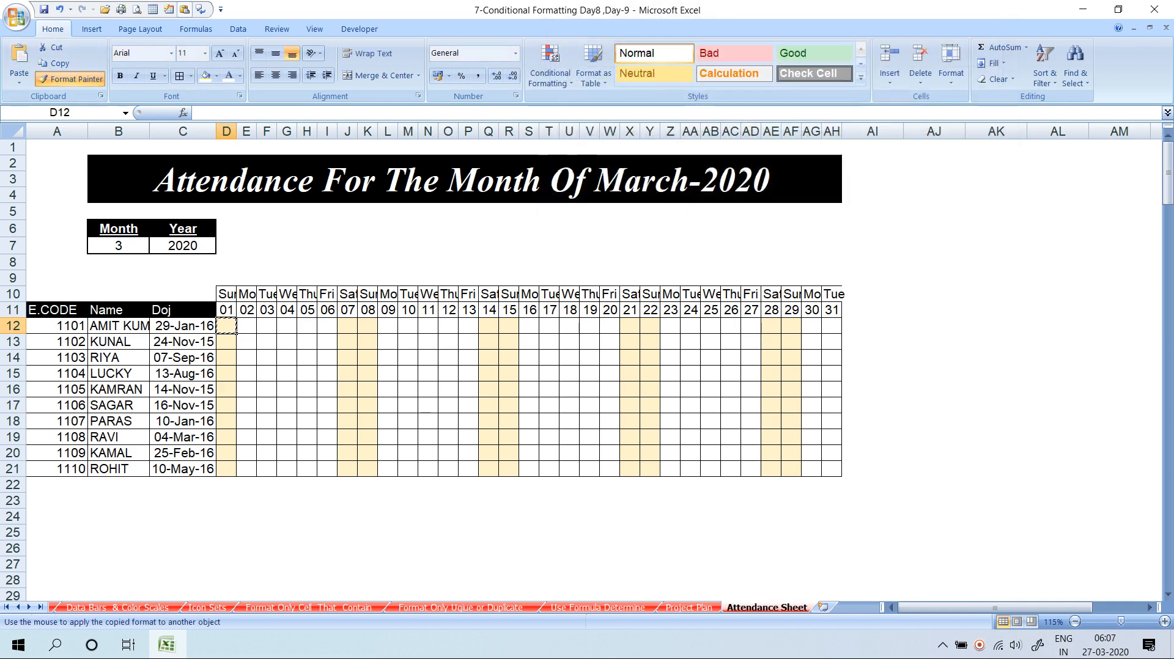
pyautogui.moveTo(226, 325)
pyautogui.mouseDown()
pyautogui.moveTo(812, 436)
pyautogui.moveTo(832, 469)
pyautogui.mouseUp()
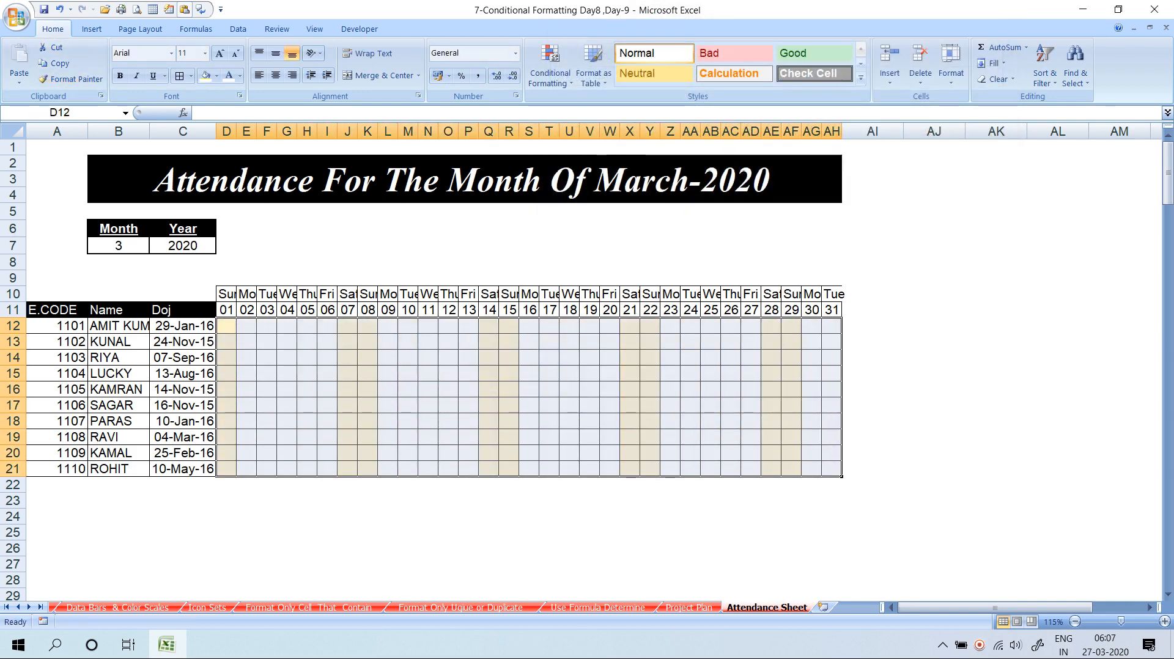
pyautogui.click(771, 436)
pyautogui.click(758, 331)
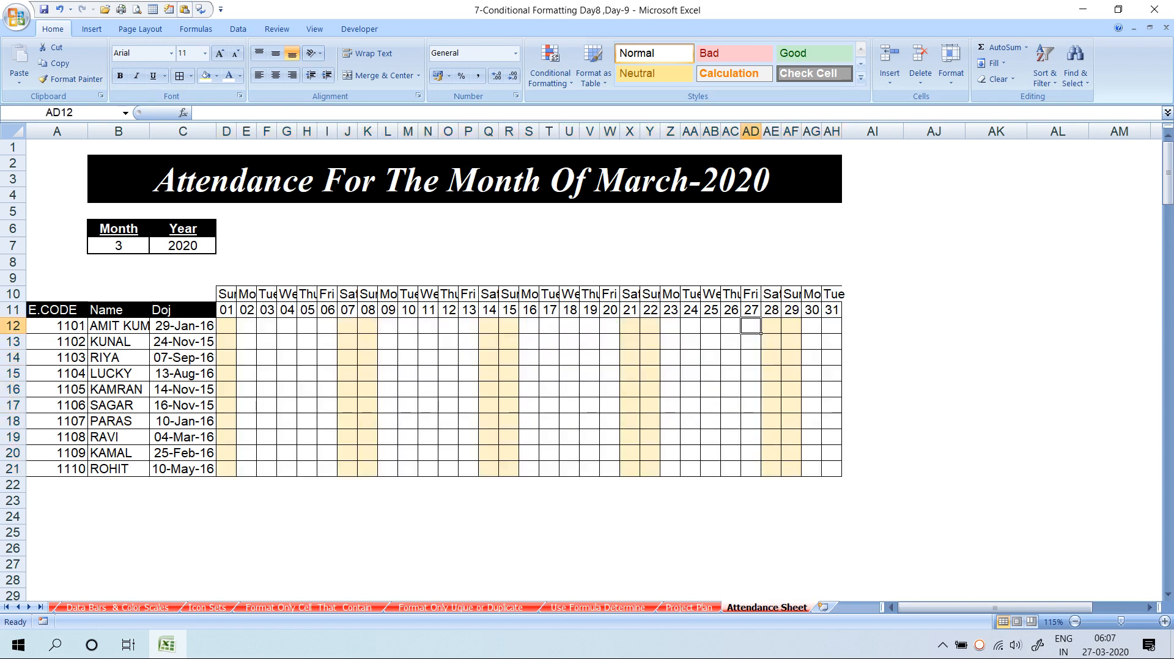
pyautogui.click(760, 316)
pyautogui.click(759, 329)
# Edit the TODAY() rule on D12 to use a light-blue fill
pyautogui.click(226, 326)
pyautogui.click(550, 68)
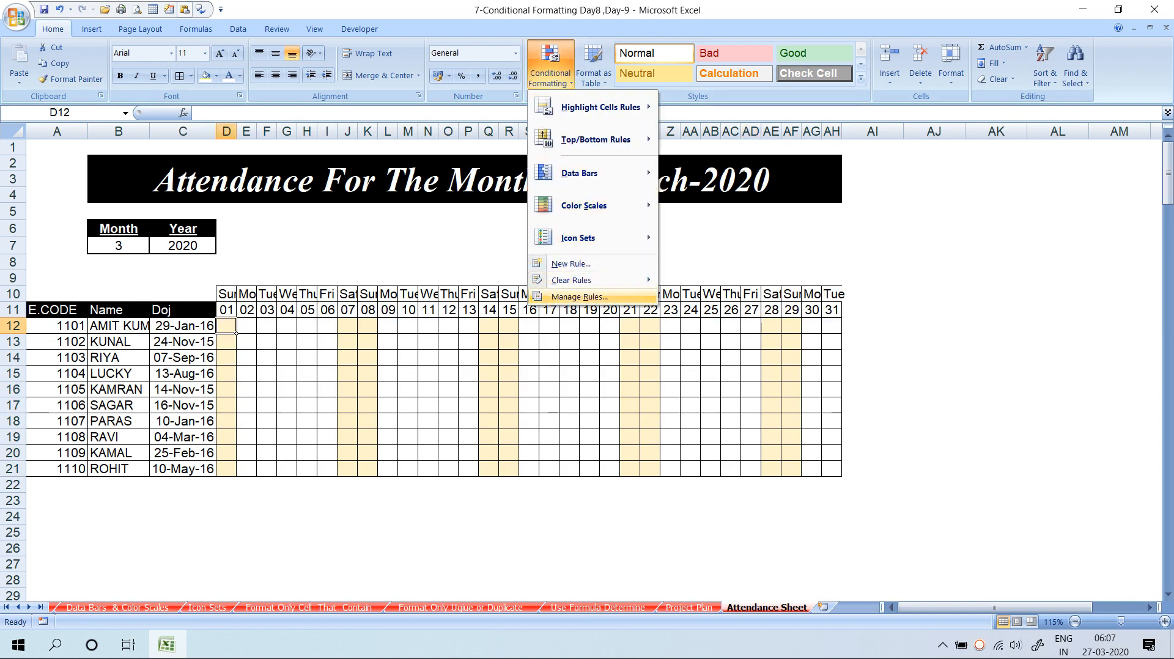
pyautogui.click(579, 296)
pyautogui.doubleClick(612, 113)
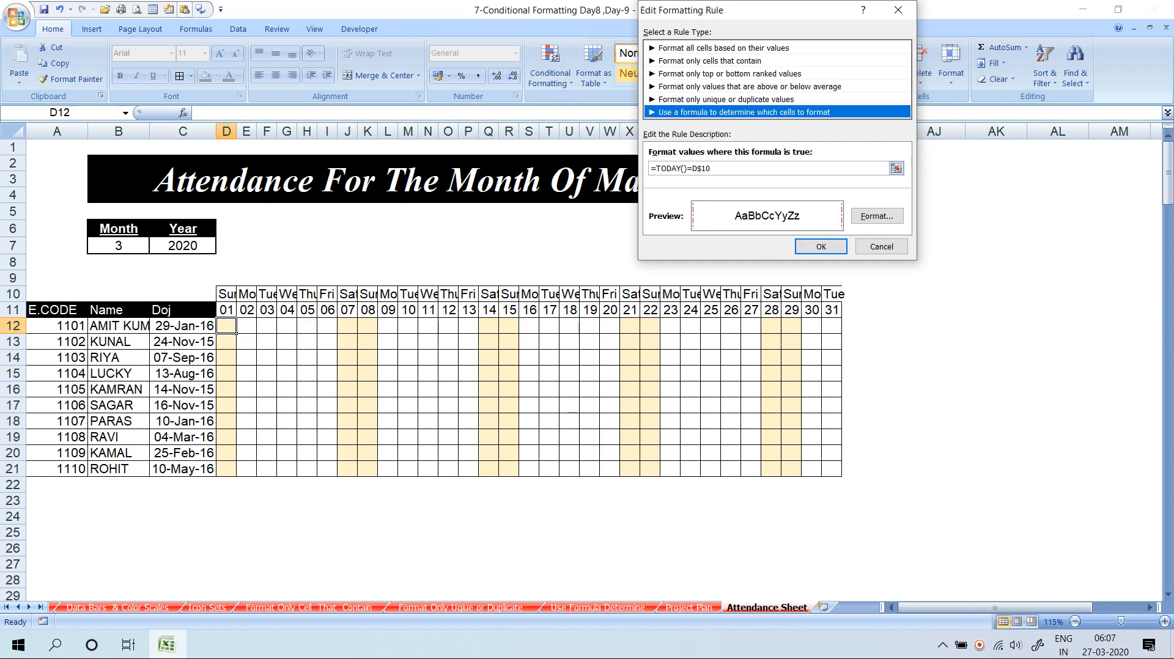
pyautogui.click(876, 216)
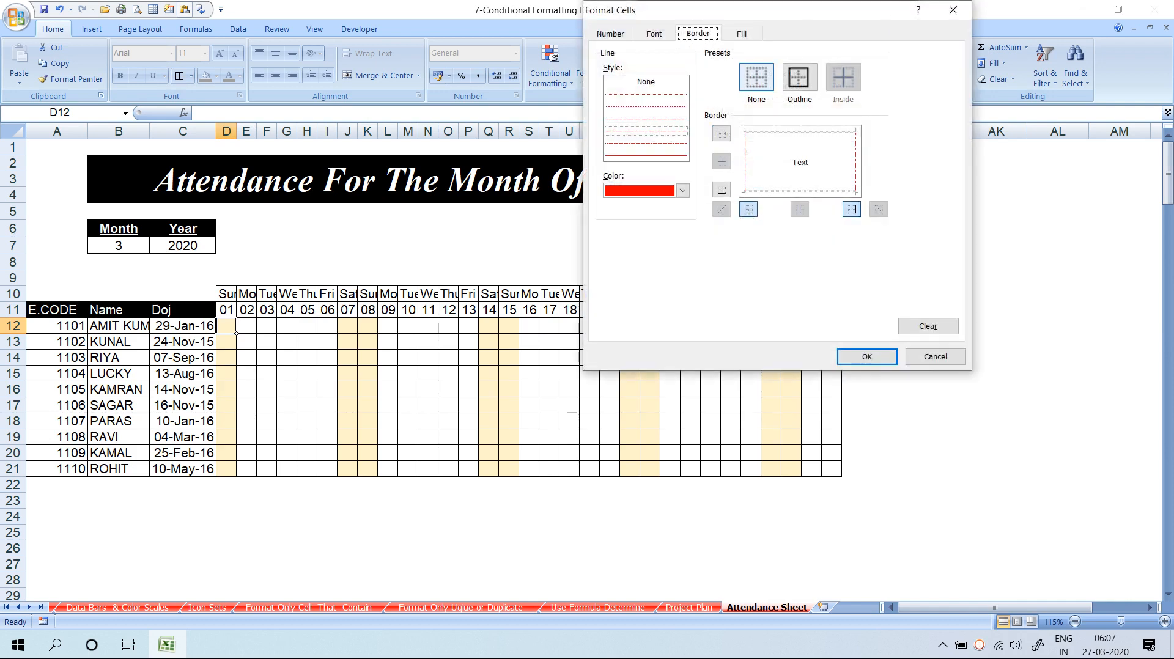
pyautogui.click(741, 34)
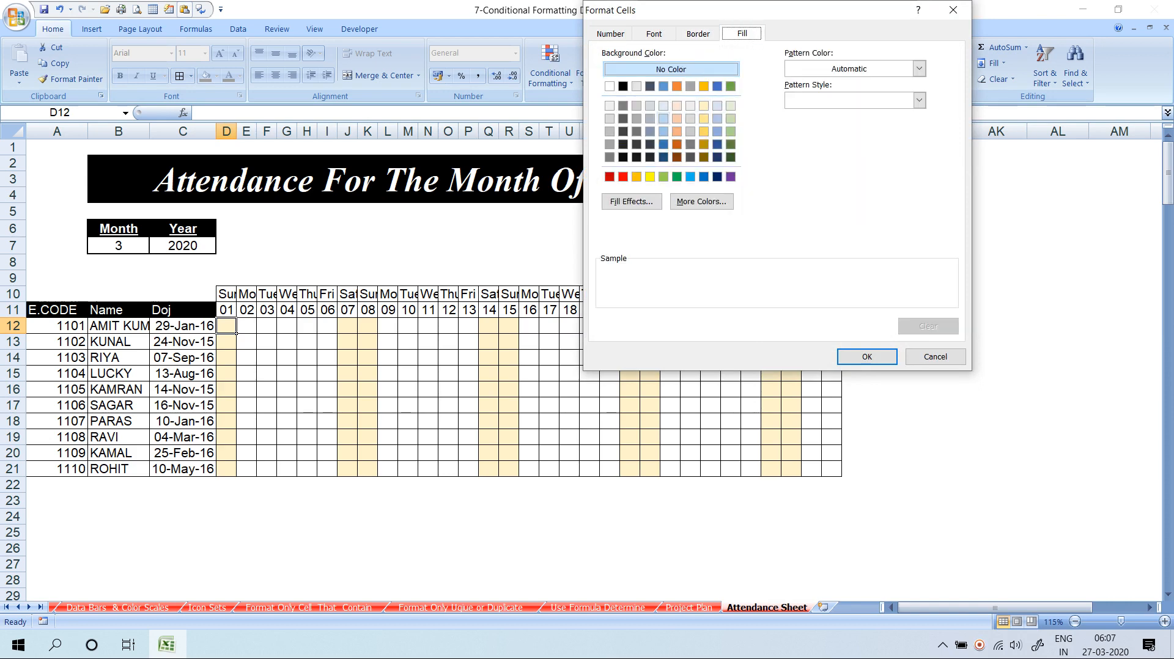
pyautogui.click(663, 118)
pyautogui.press('Return')
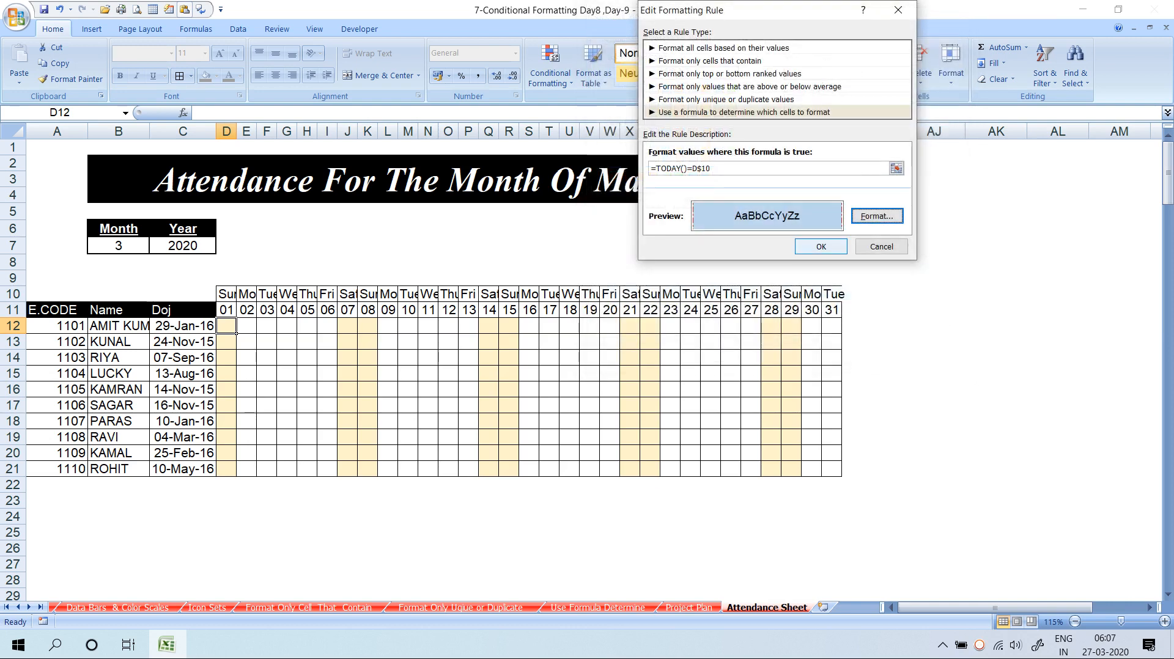
pyautogui.click(820, 247)
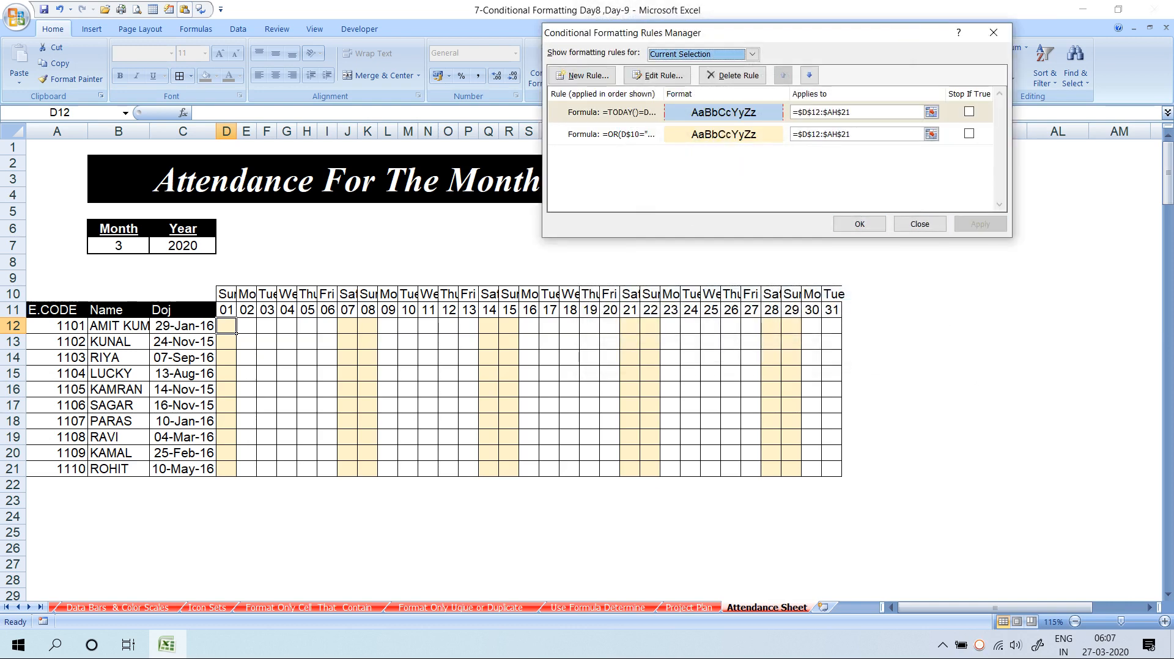
# Delete the TODAY() rule in Manage Rules and apply the change
pyautogui.click(860, 224)
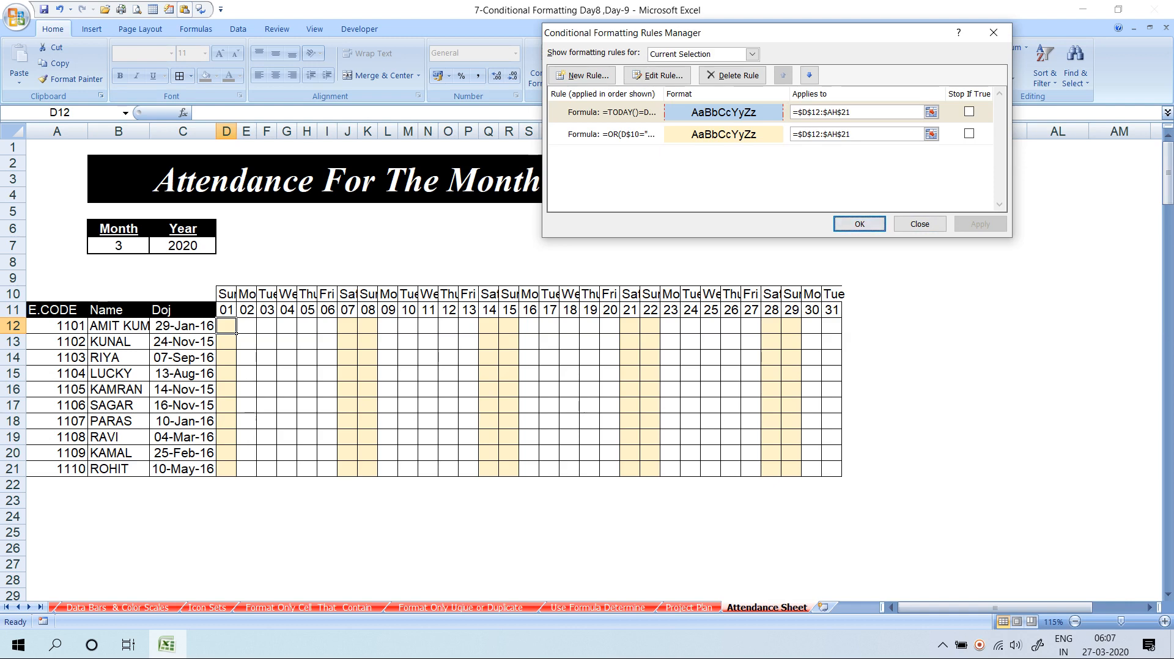
pyautogui.click(611, 112)
pyautogui.click(733, 75)
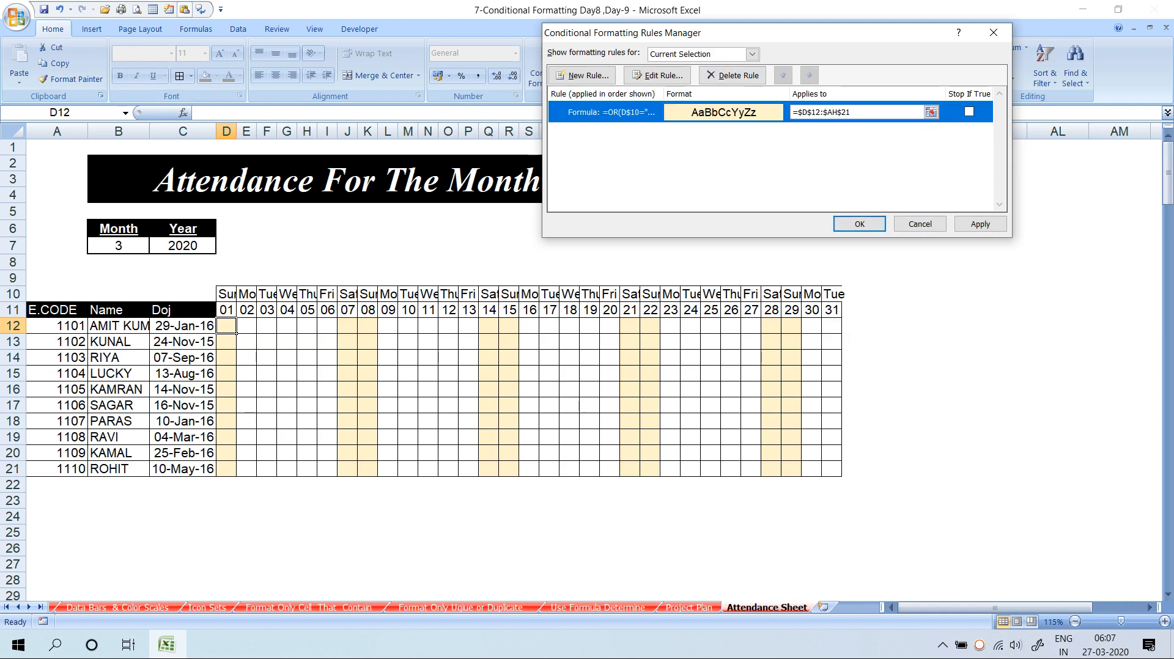
pyautogui.click(980, 223)
pyautogui.click(859, 224)
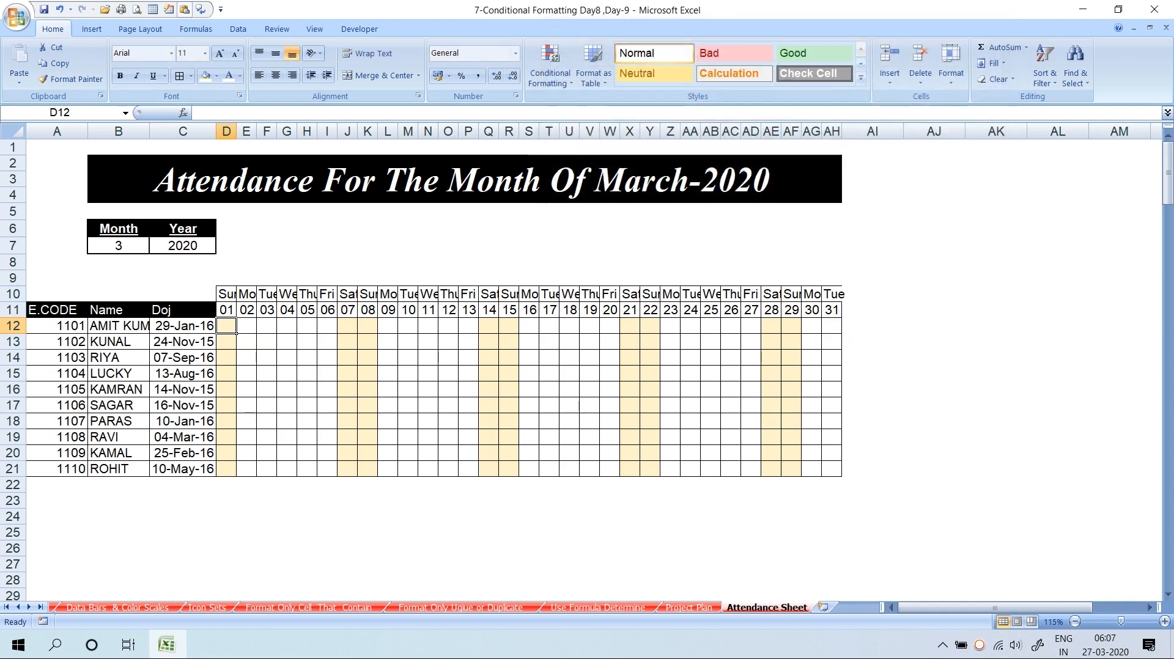
# Create a new formula rule =Today()=D$11
pyautogui.click(551, 68)
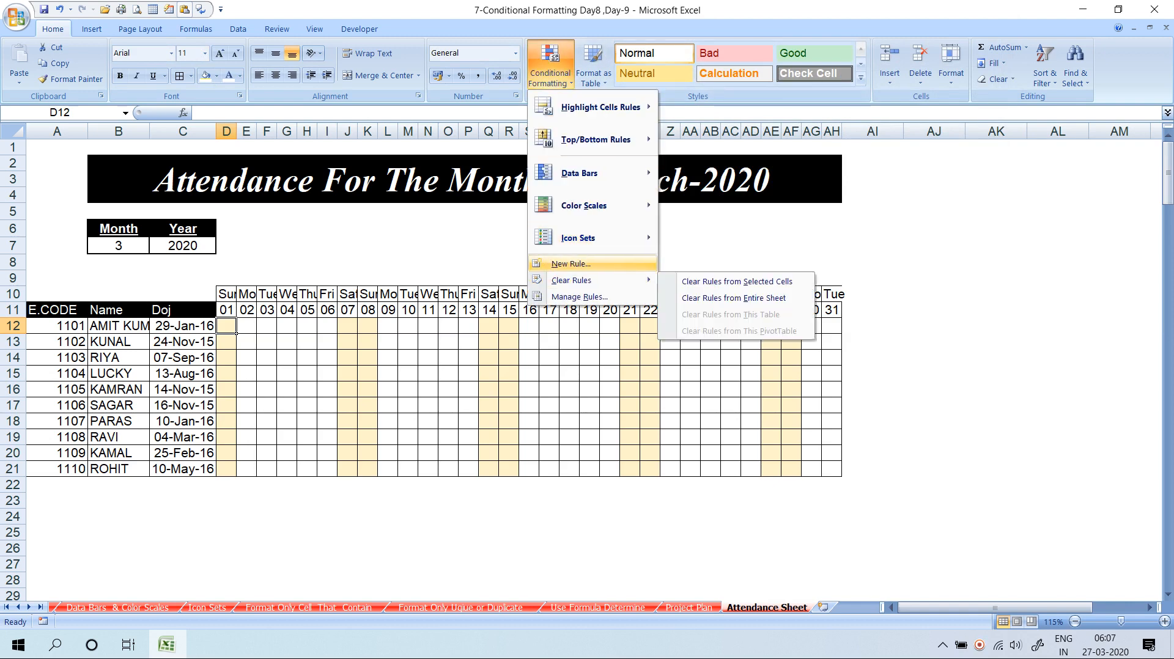
pyautogui.click(571, 263)
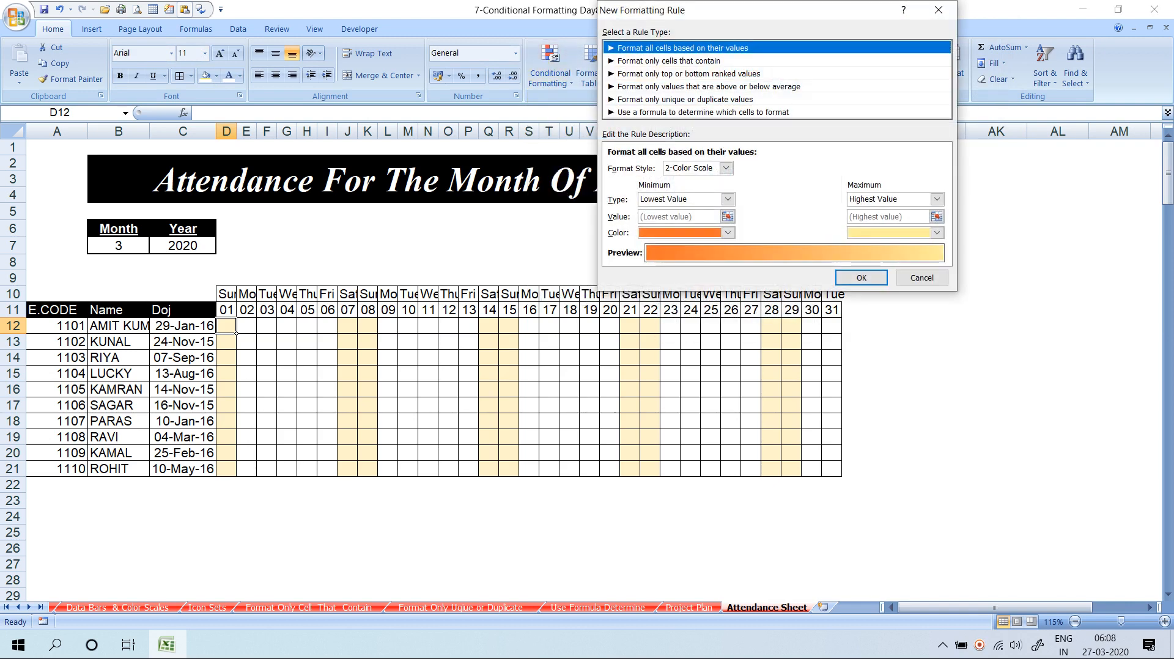
pyautogui.click(702, 112)
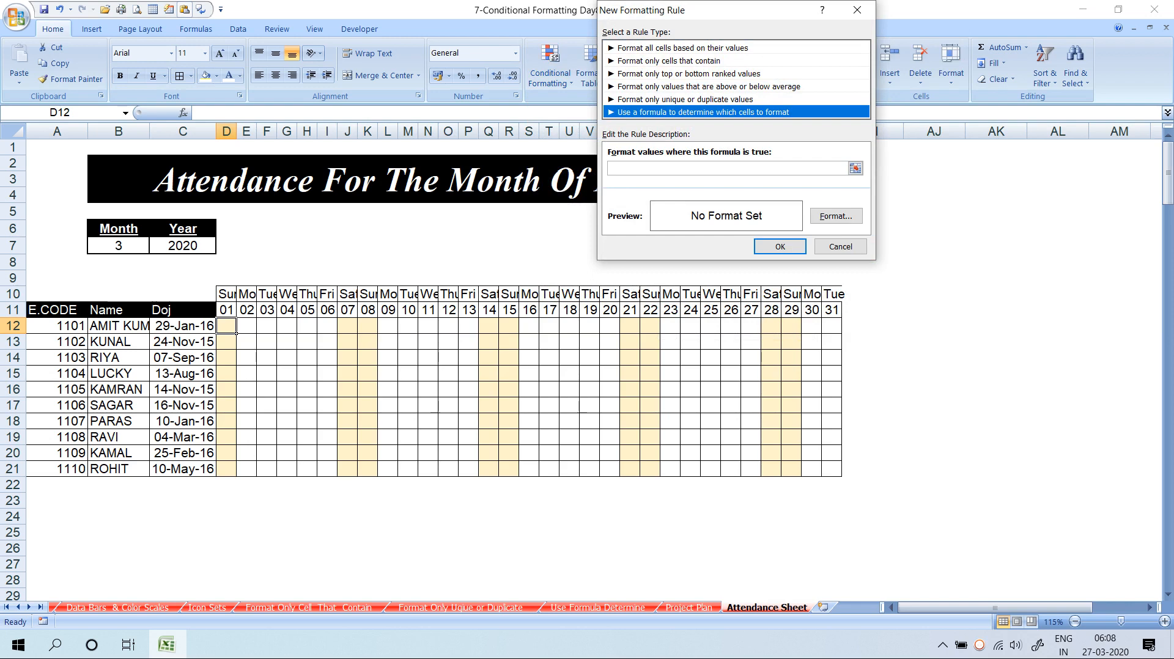
pyautogui.click(691, 168)
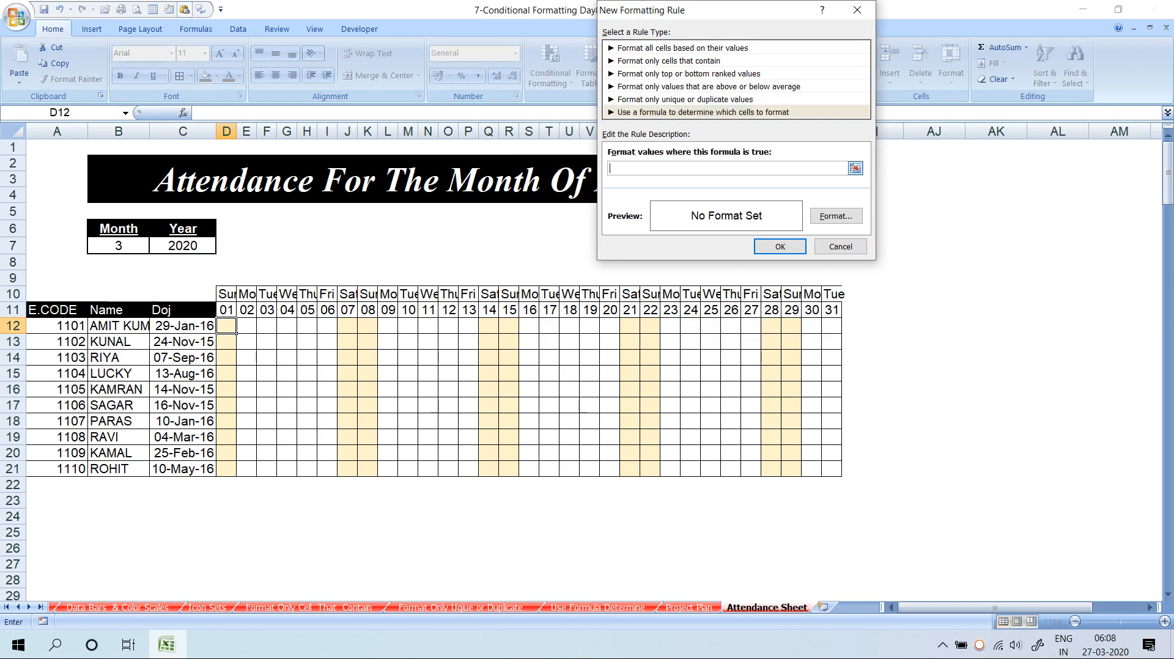
pyautogui.write('=Today')
pyautogui.press('BackSpace')
pyautogui.write('y()+')
pyautogui.click(226, 309)
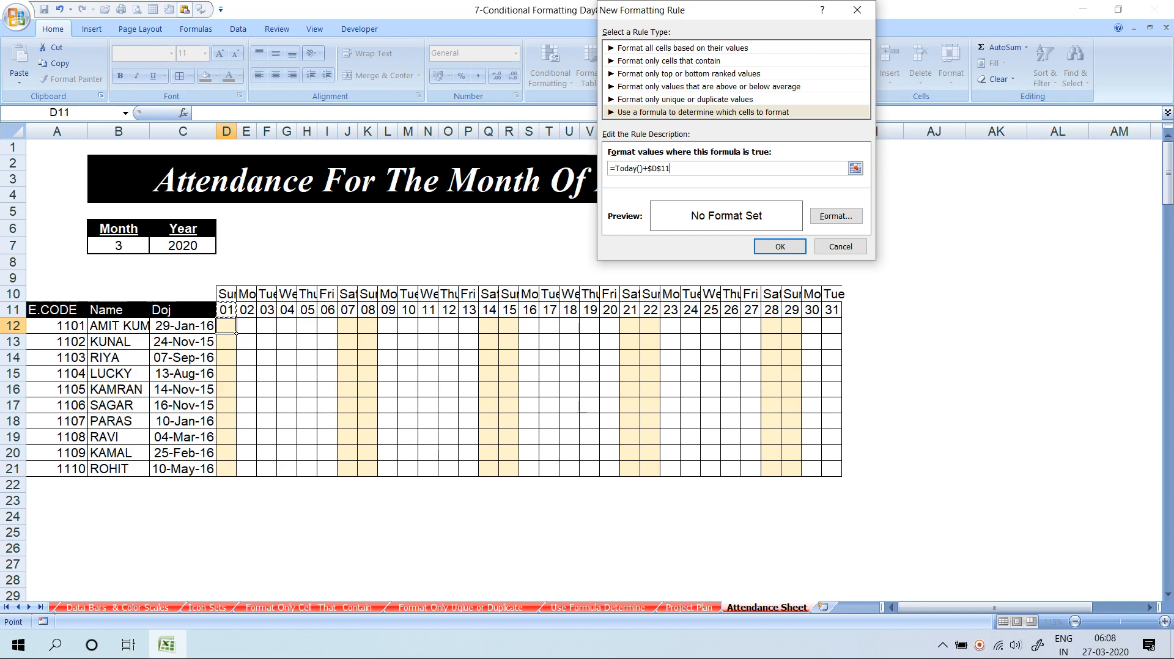
pyautogui.press('BackSpace')
pyautogui.press('BackSpace')
pyautogui.press('BackSpace')
pyautogui.press('BackSpace')
pyautogui.press('BackSpace')
pyautogui.press('BackSpace')
pyautogui.write('=')
pyautogui.click(227, 309)
pyautogui.press('F4')
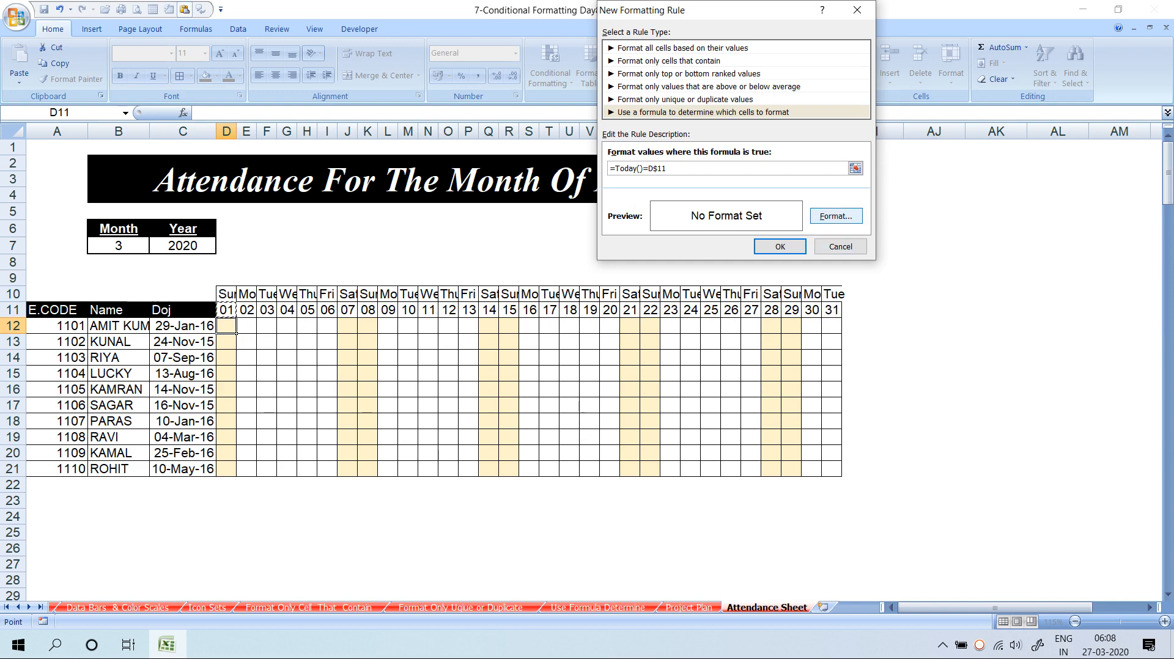
# Format the rule with light-blue fill and red left and right borders, then save it
pyautogui.click(835, 216)
pyautogui.click(663, 118)
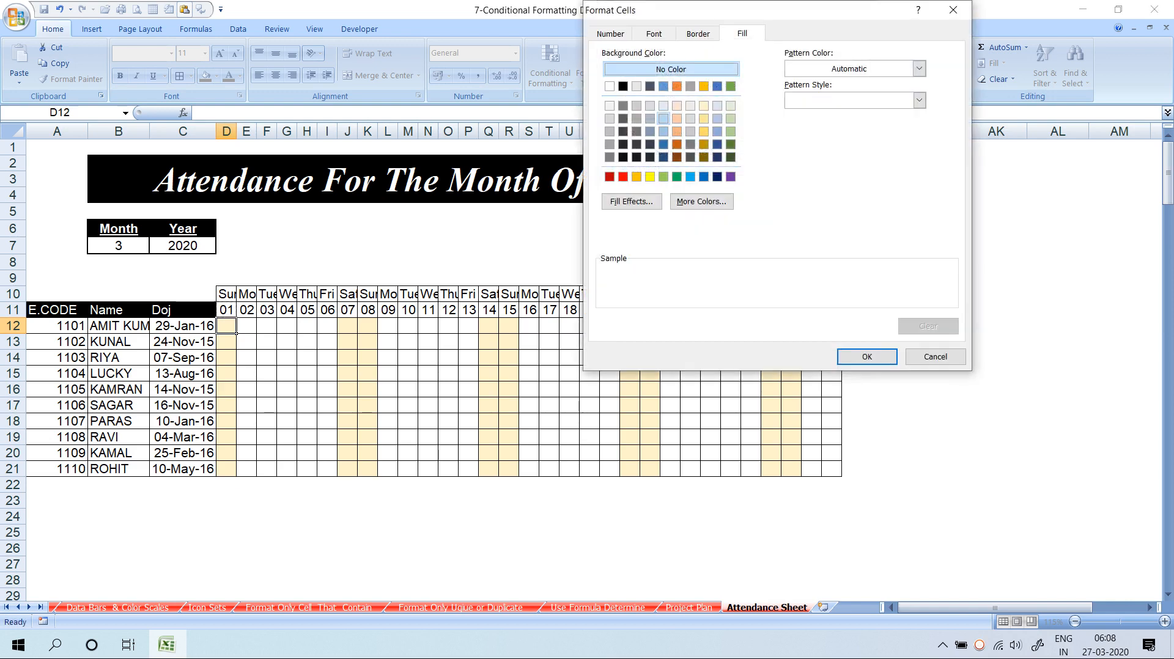
pyautogui.click(698, 33)
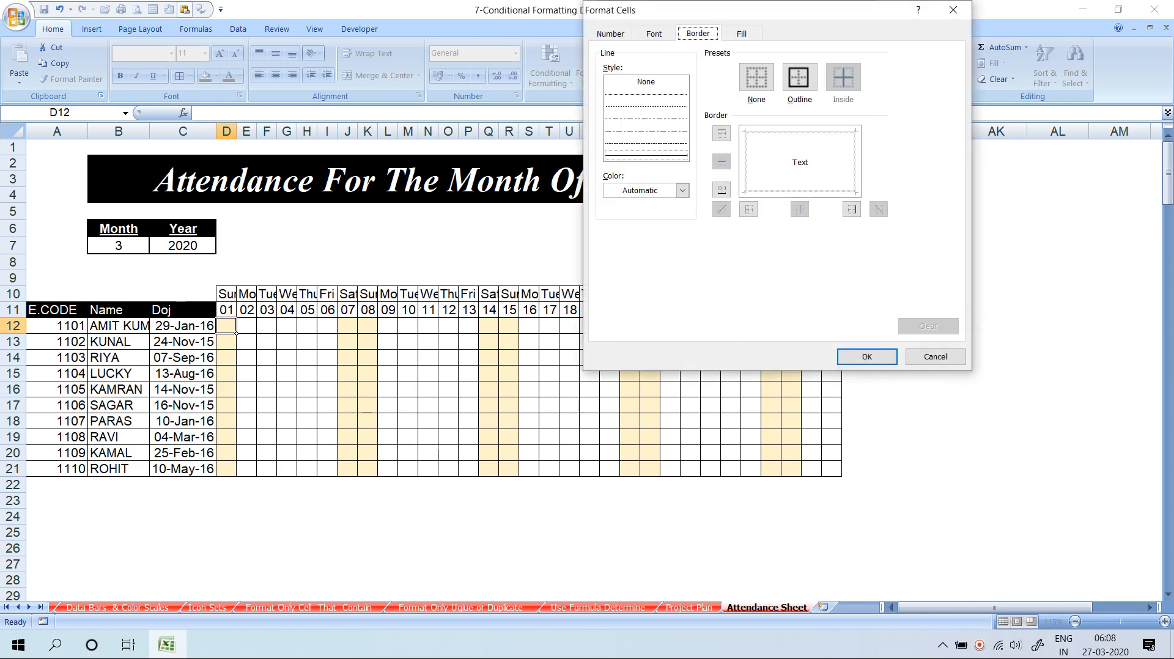
pyautogui.click(682, 190)
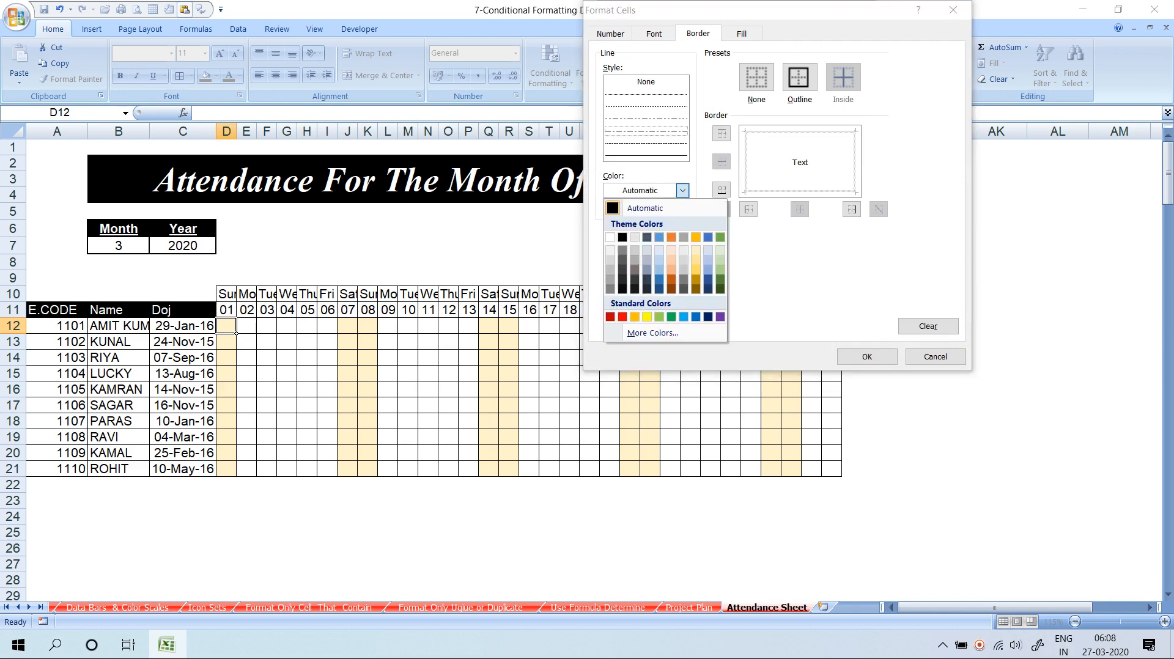
pyautogui.click(622, 316)
pyautogui.click(748, 209)
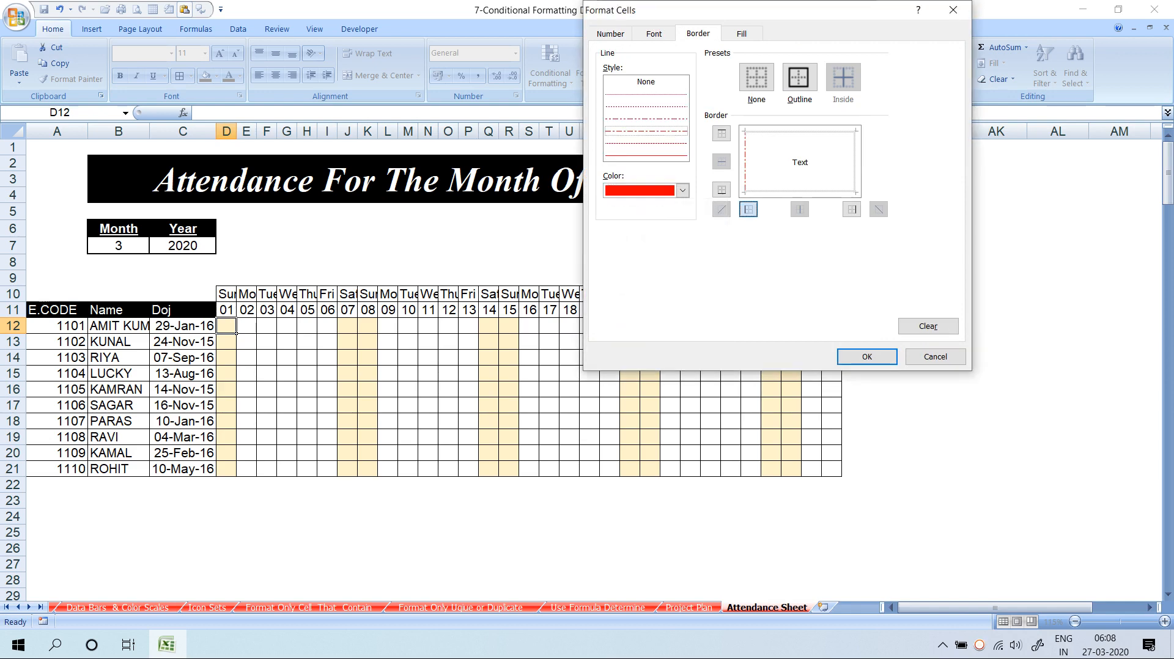
pyautogui.click(851, 209)
pyautogui.click(867, 357)
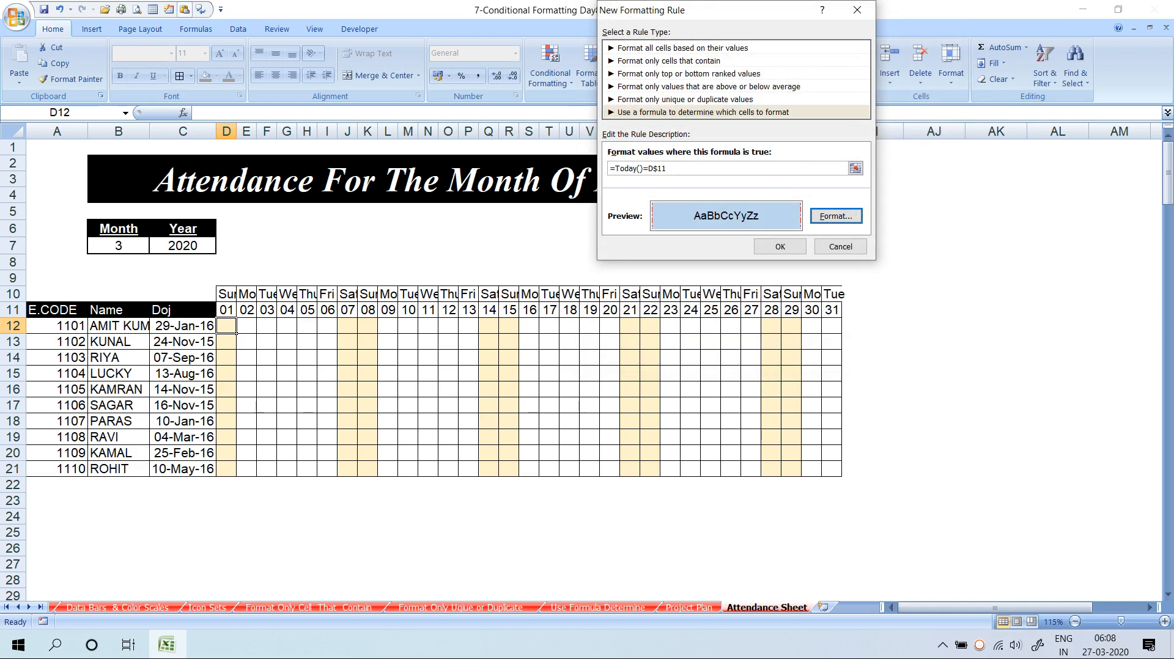
pyautogui.click(771, 246)
pyautogui.click(70, 79)
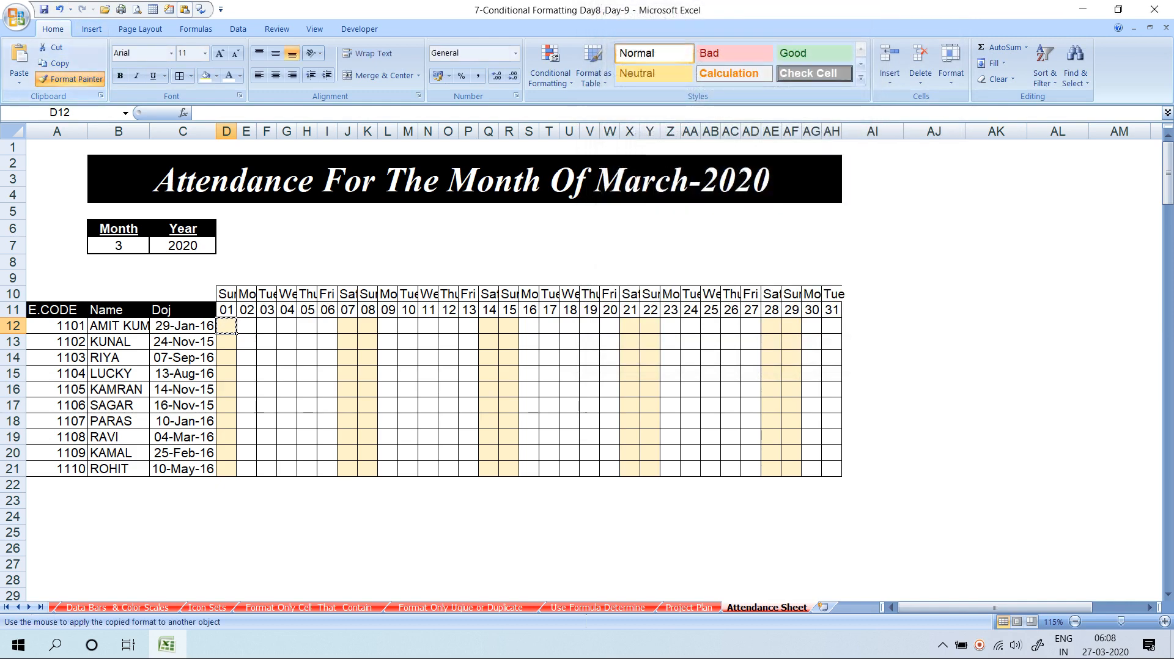
# Paint the copied formatting across the attendance grid and check the highlighted day 27 column
pyautogui.moveTo(228, 327)
pyautogui.mouseDown()
pyautogui.moveTo(791, 480)
pyautogui.moveTo(832, 480)
pyautogui.moveTo(833, 469)
pyautogui.mouseUp()
pyautogui.click(791, 517)
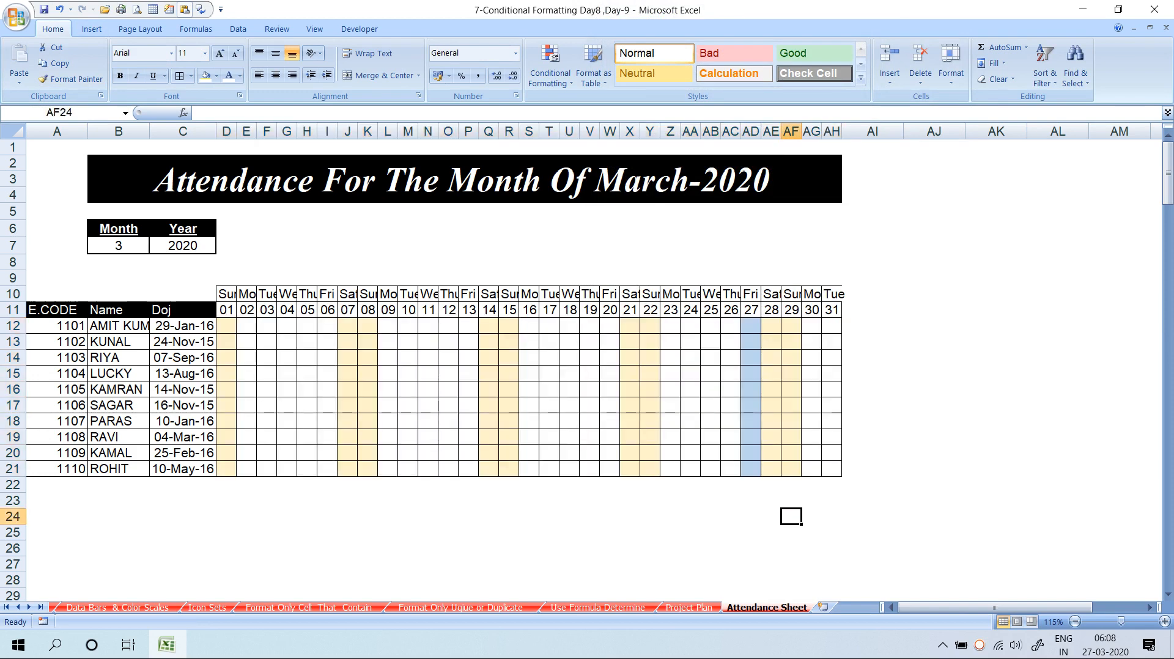
pyautogui.click(752, 341)
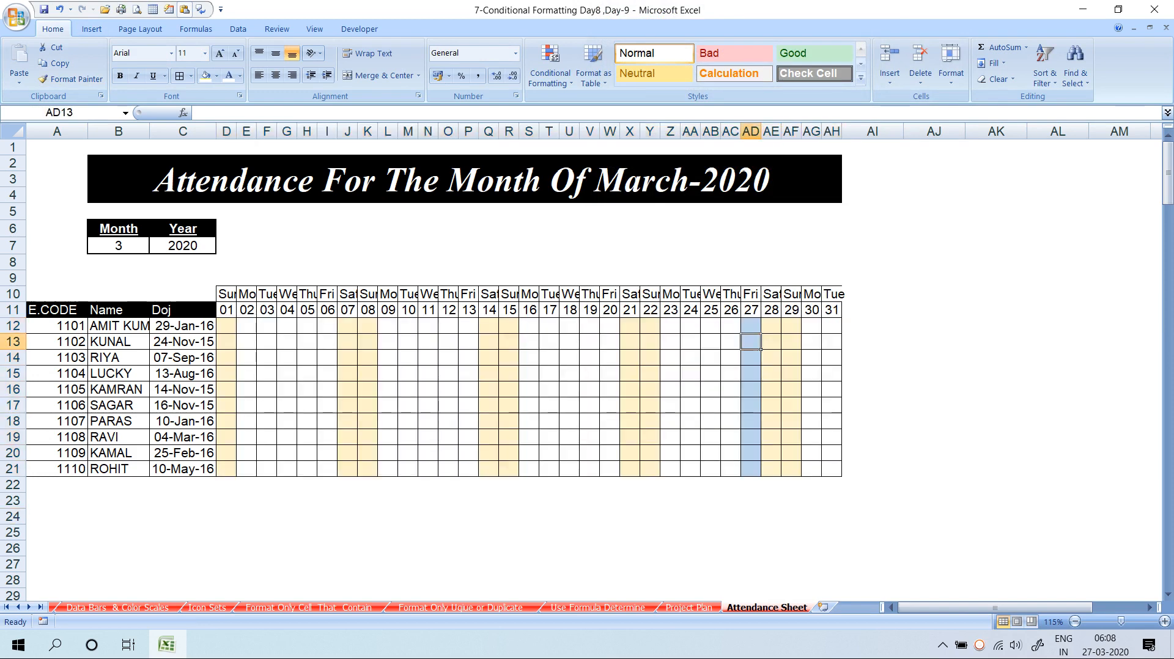
pyautogui.moveTo(750, 310); pyautogui.dragTo(760, 476)
# Fill D24:E24 light gold and label it W/O in G24
pyautogui.moveTo(226, 516)
pyautogui.mouseDown()
pyautogui.moveTo(269, 517)
pyautogui.moveTo(247, 517)
pyautogui.mouseUp()
pyautogui.click(217, 75)
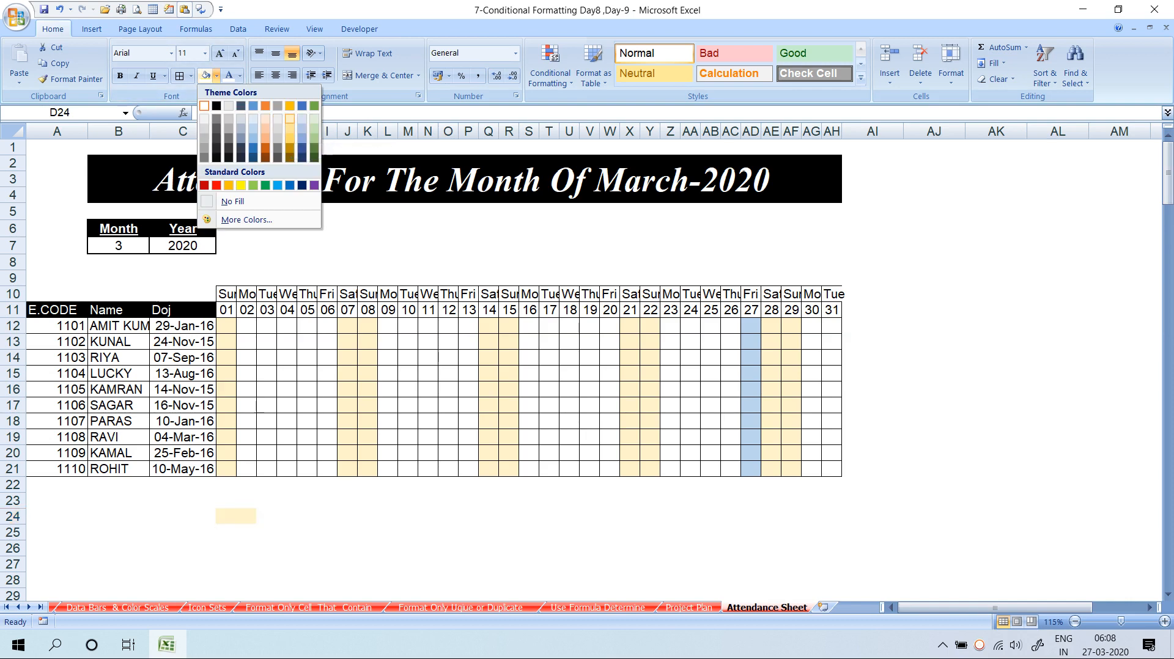
pyautogui.click(290, 118)
pyautogui.click(287, 516)
pyautogui.write('w')
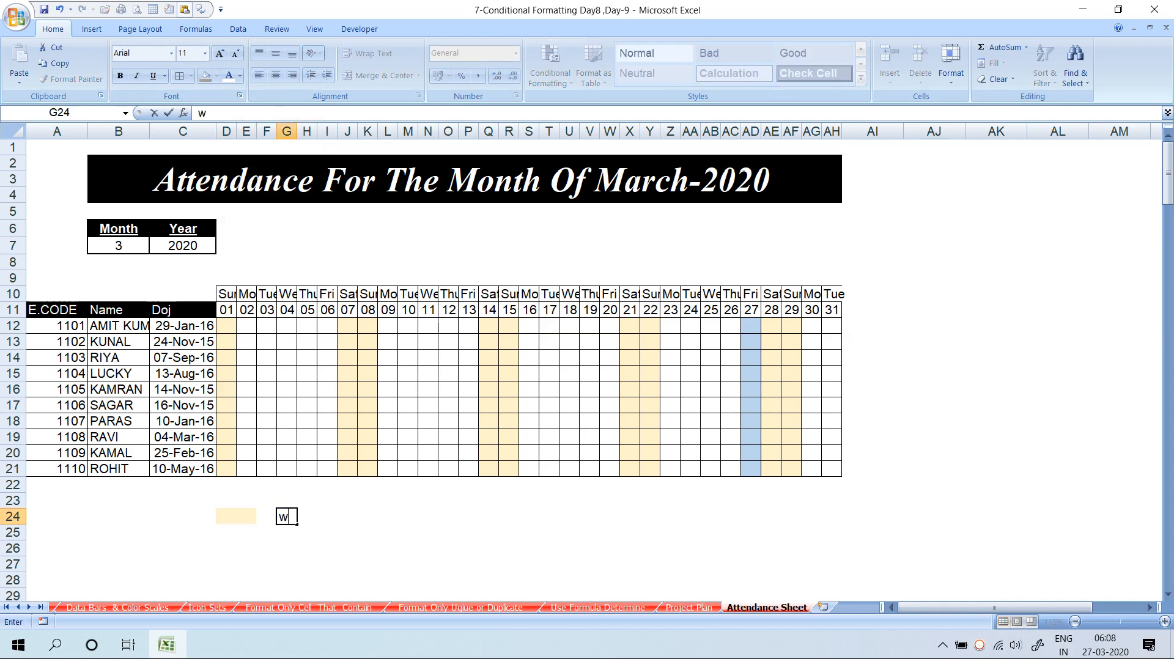
pyautogui.press('BackSpace')
pyautogui.write('W/O')
pyautogui.press('Return')
# Fill D25:E25 light blue and label it Today in G25
pyautogui.press('Left')
pyautogui.press('Left')
pyautogui.press('Left')
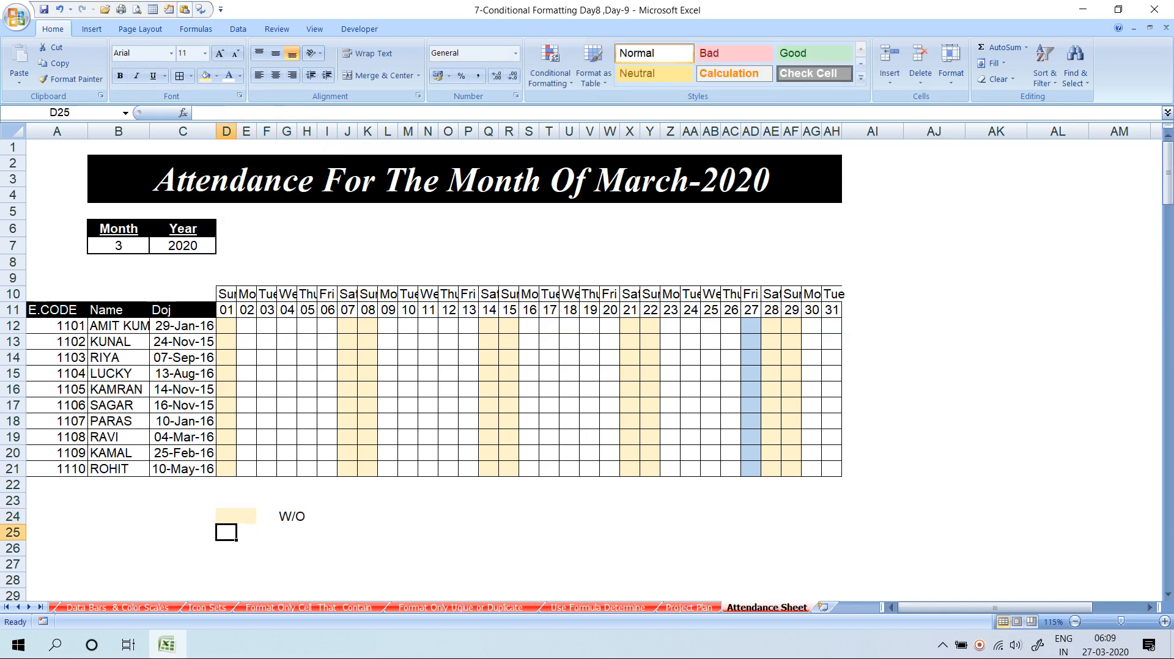
pyautogui.hotkey('shift', 'Right')
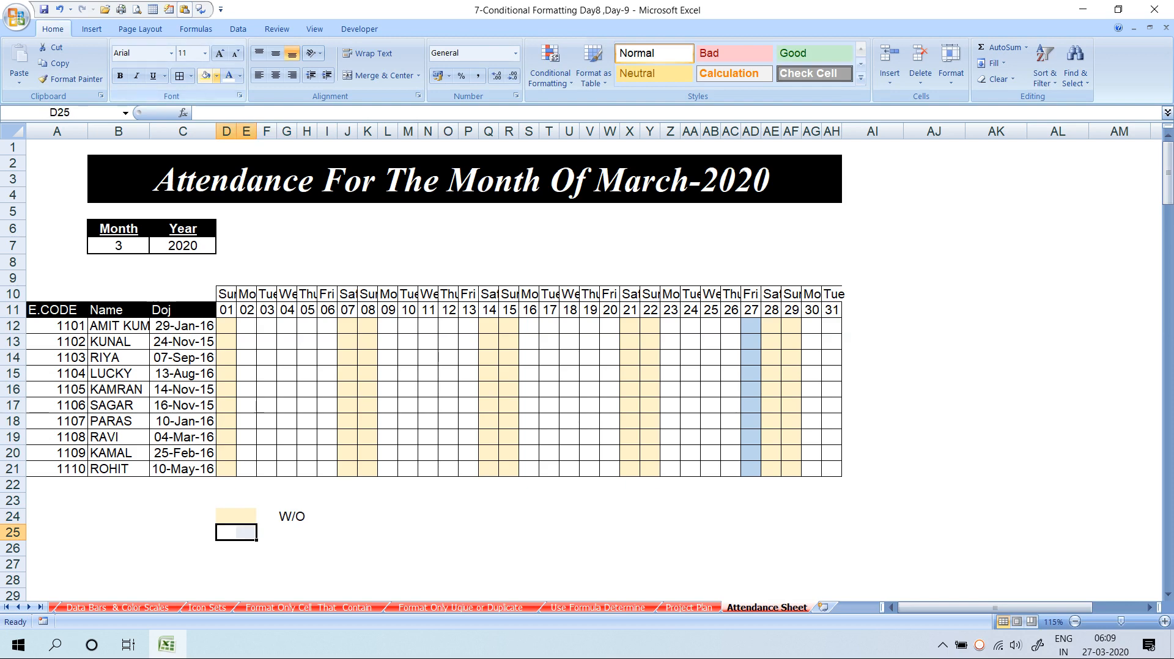
pyautogui.click(217, 76)
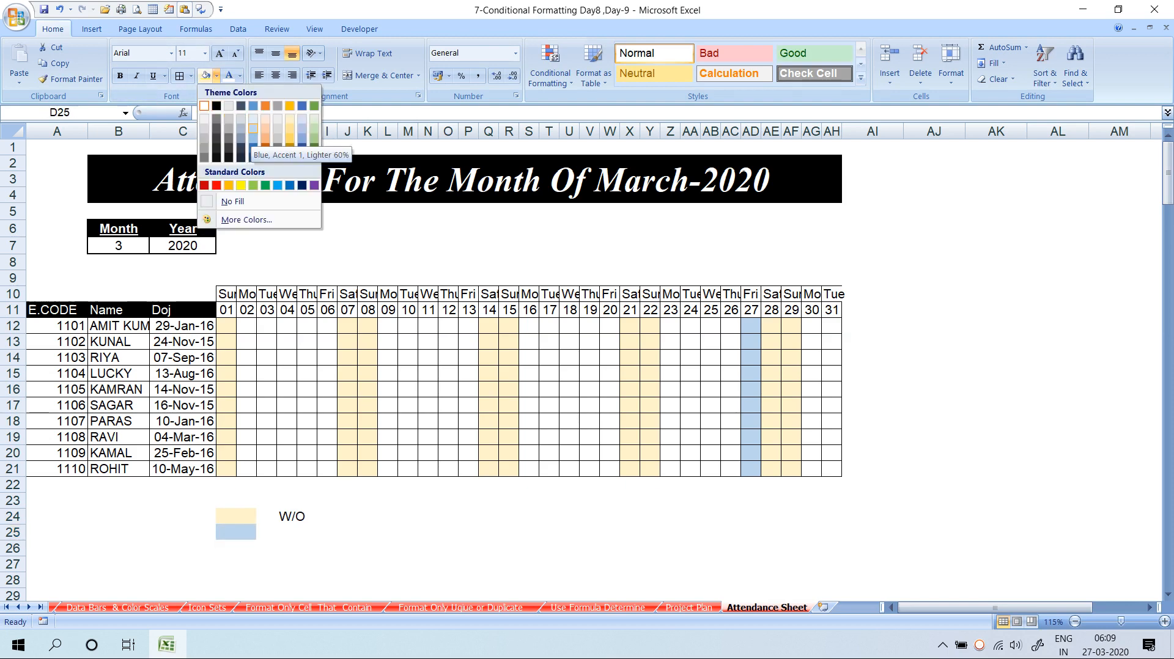
pyautogui.click(253, 128)
pyautogui.click(286, 532)
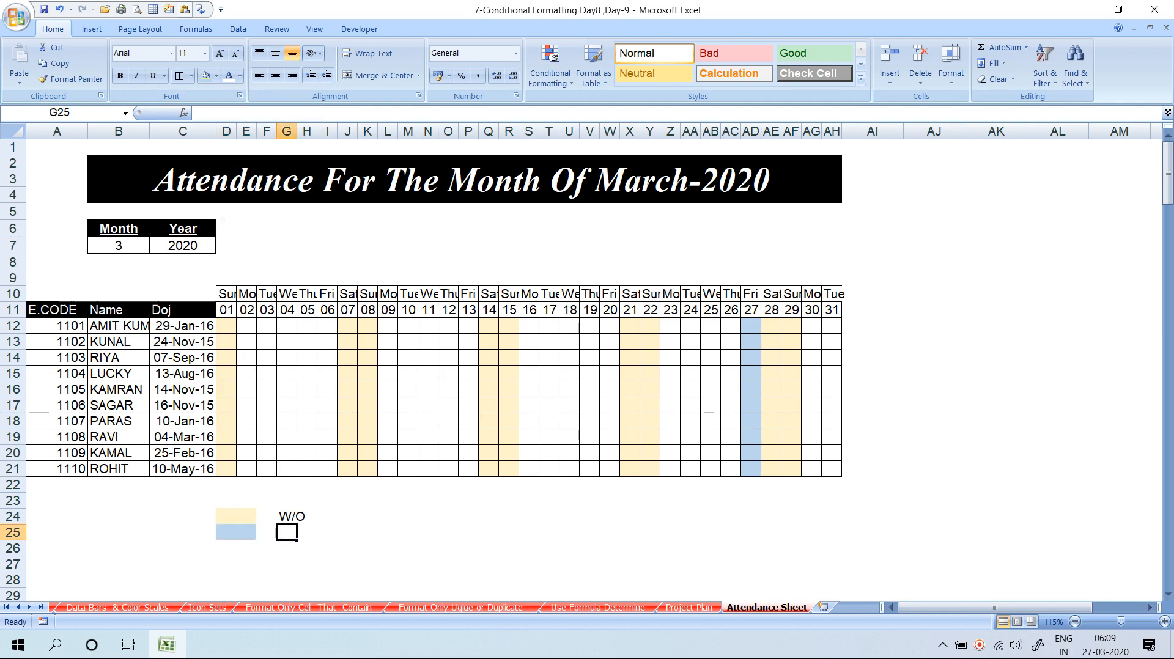
pyautogui.moveTo(287, 533); pyautogui.dragTo(307, 532)
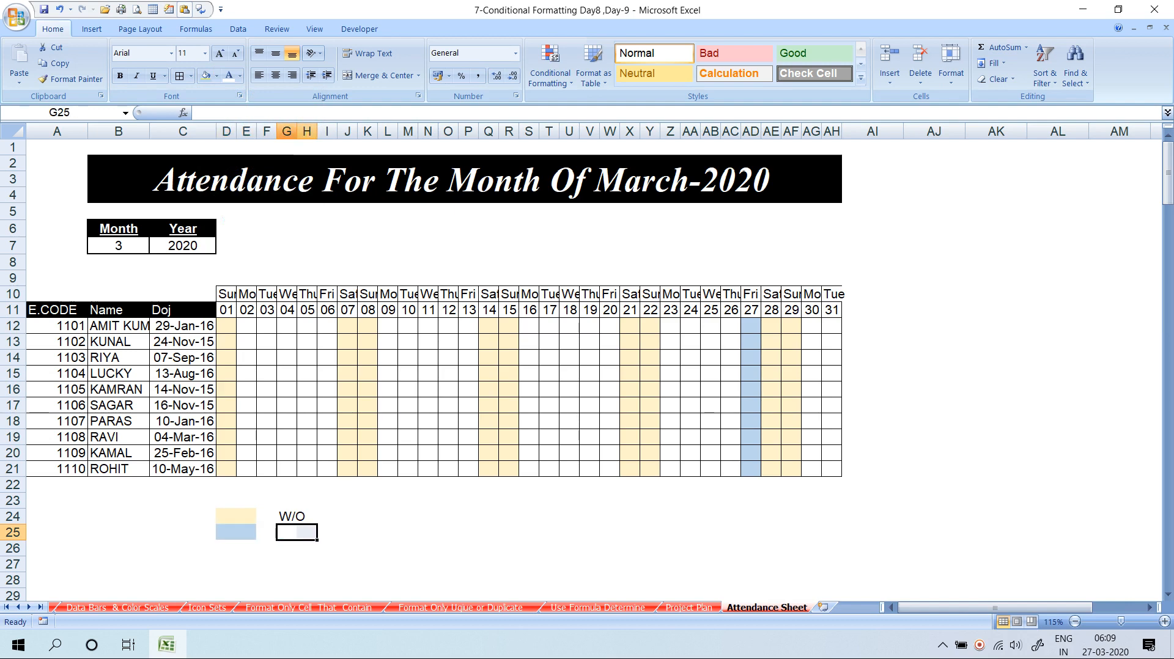
pyautogui.write('To')
pyautogui.write('day')
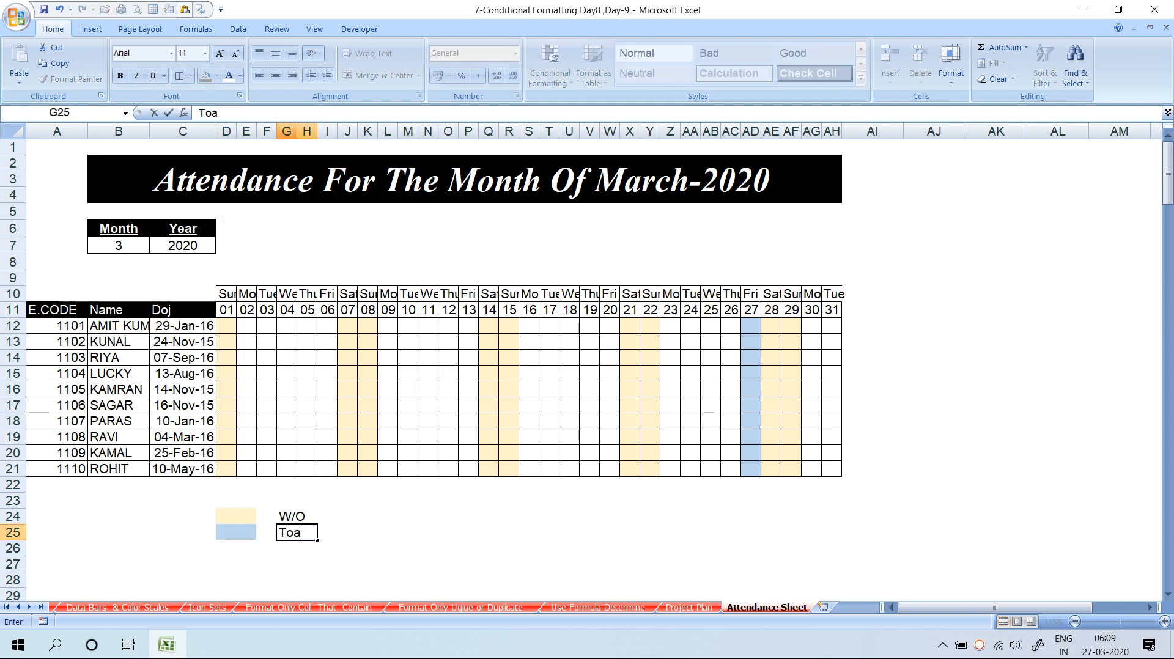
pyautogui.press('Return')
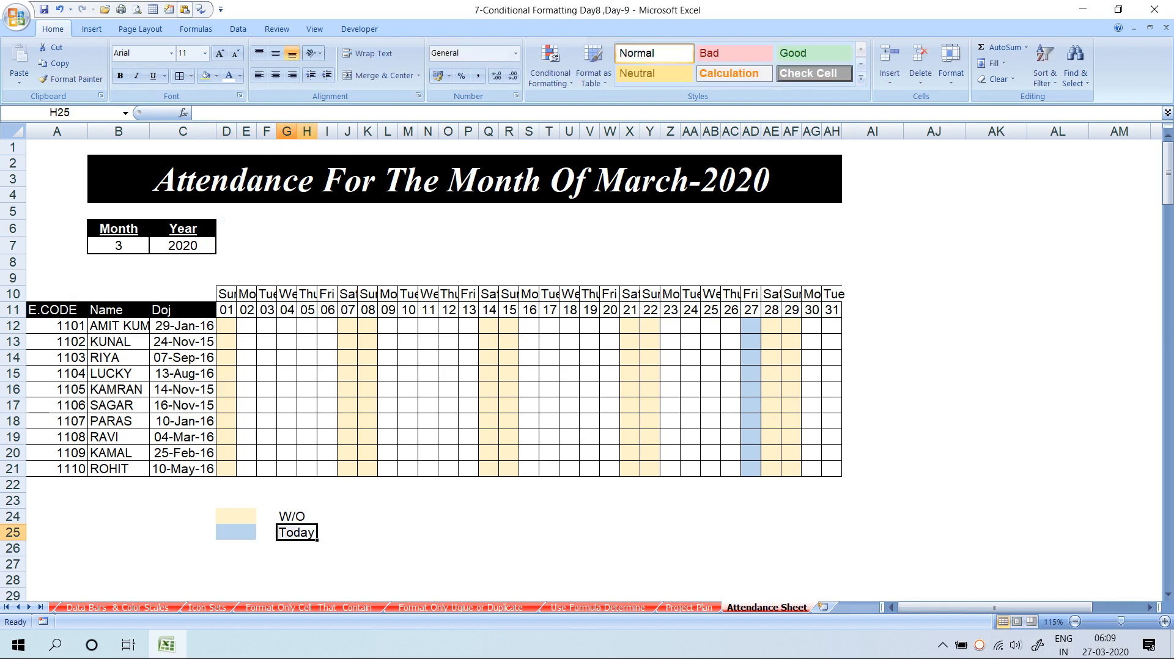
# Select row 12's day cells, start an IF/OR formula in D12, then abandon it
pyautogui.click(408, 358)
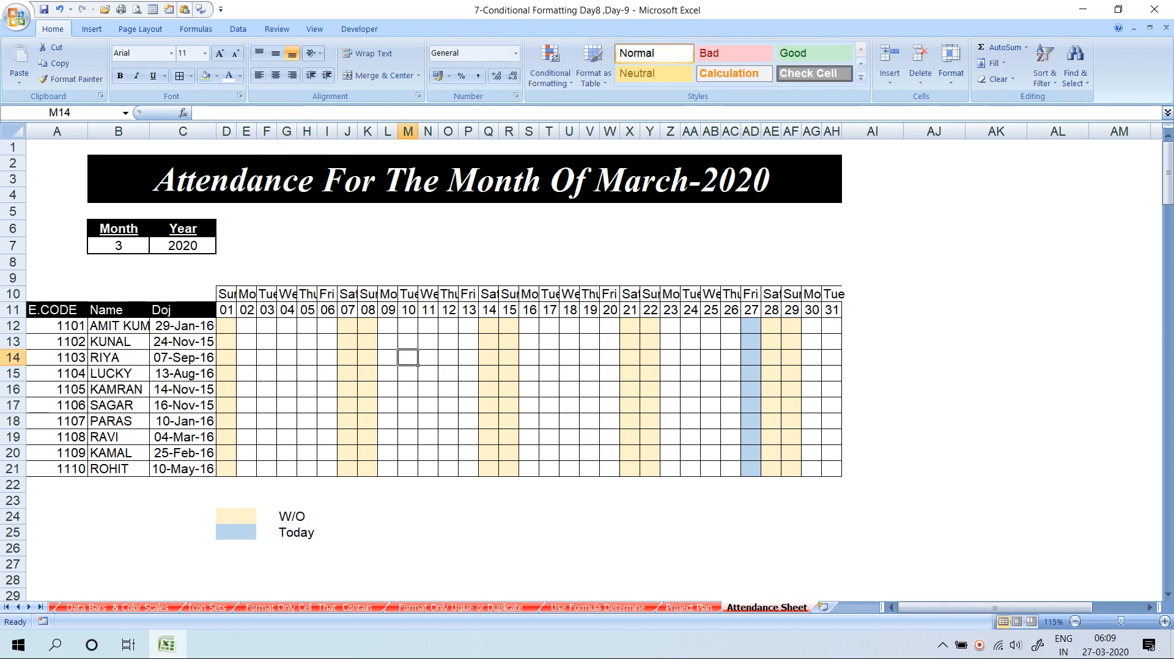
pyautogui.moveTo(226, 326); pyautogui.dragTo(761, 333)
pyautogui.click(236, 333)
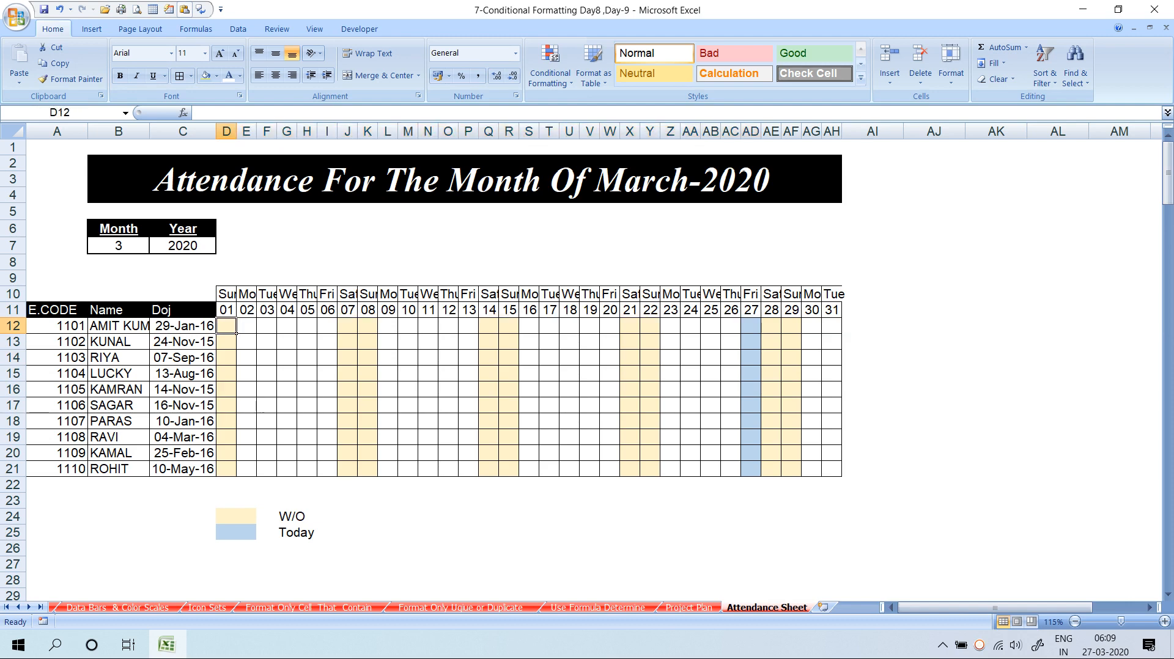
pyautogui.write('=IF(')
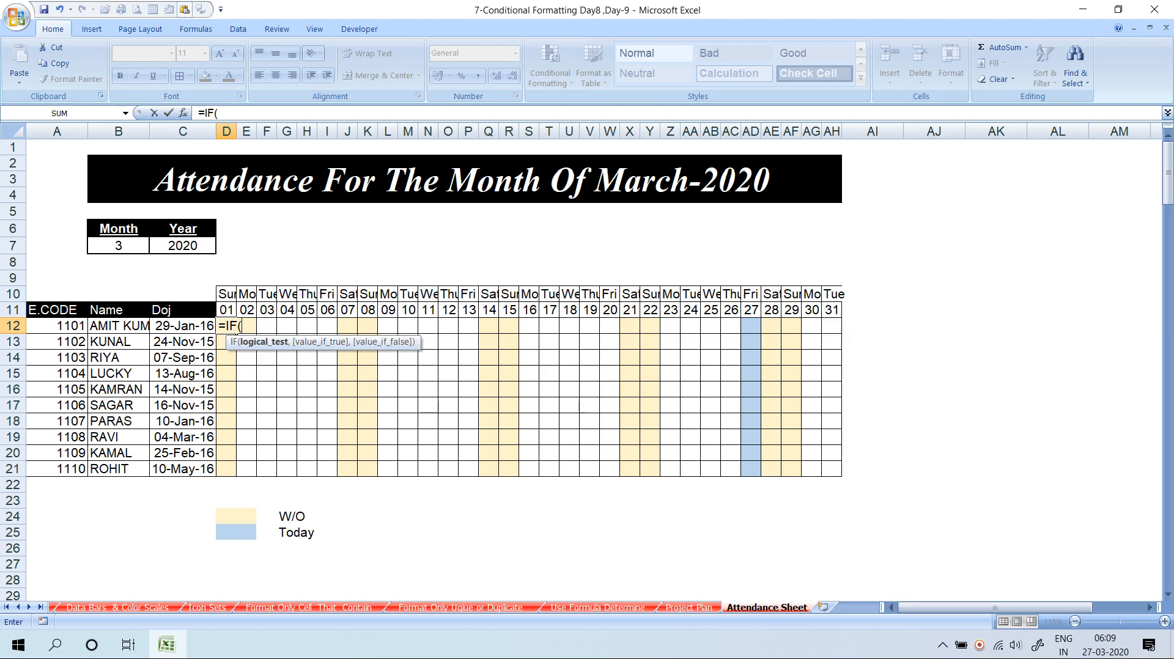
pyautogui.write('D10')
pyautogui.press('BackSpace')
pyautogui.press('BackSpace')
pyautogui.press('BackSpace')
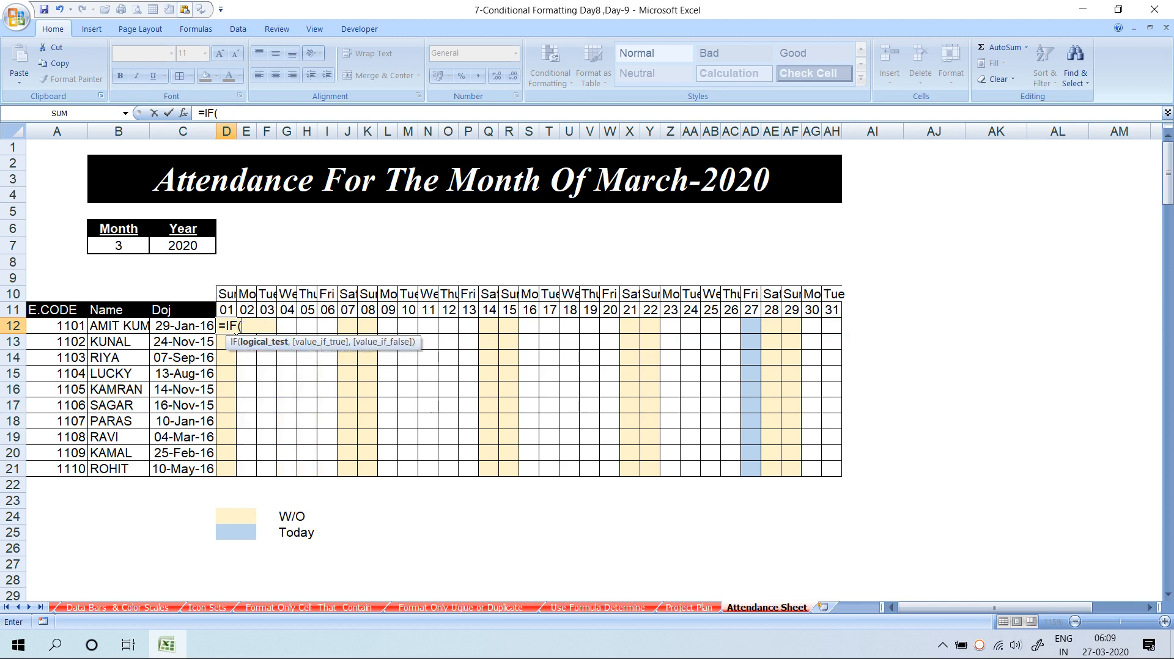
pyautogui.write('OR(')
pyautogui.press('Up')
pyautogui.press('Up')
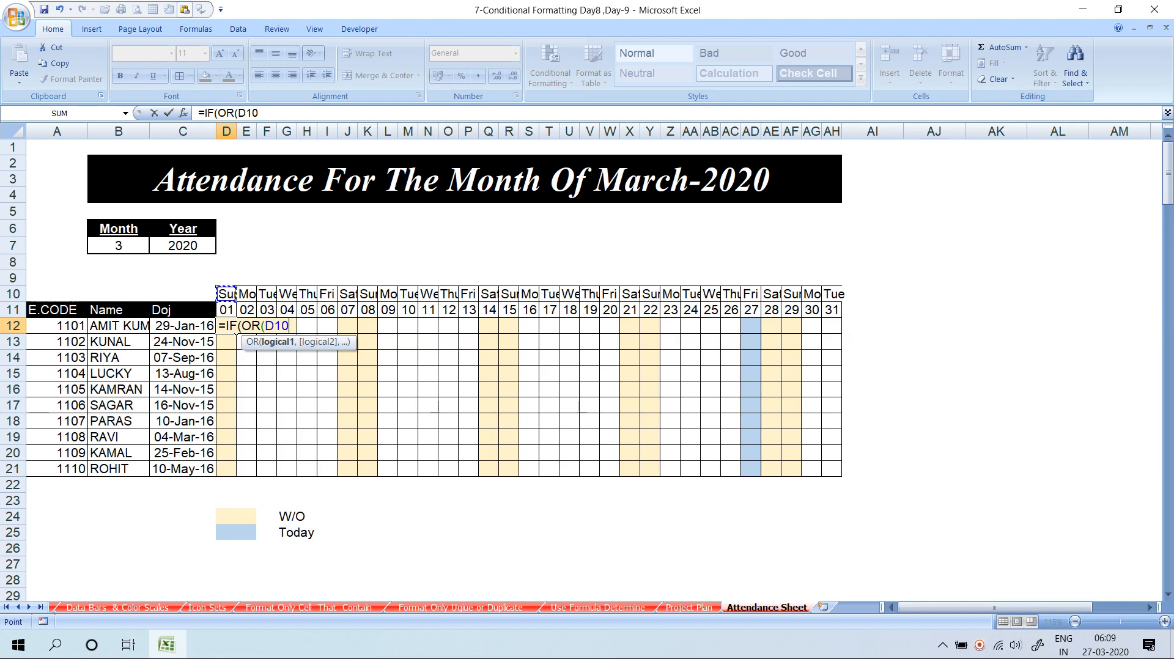
pyautogui.press('Escape')
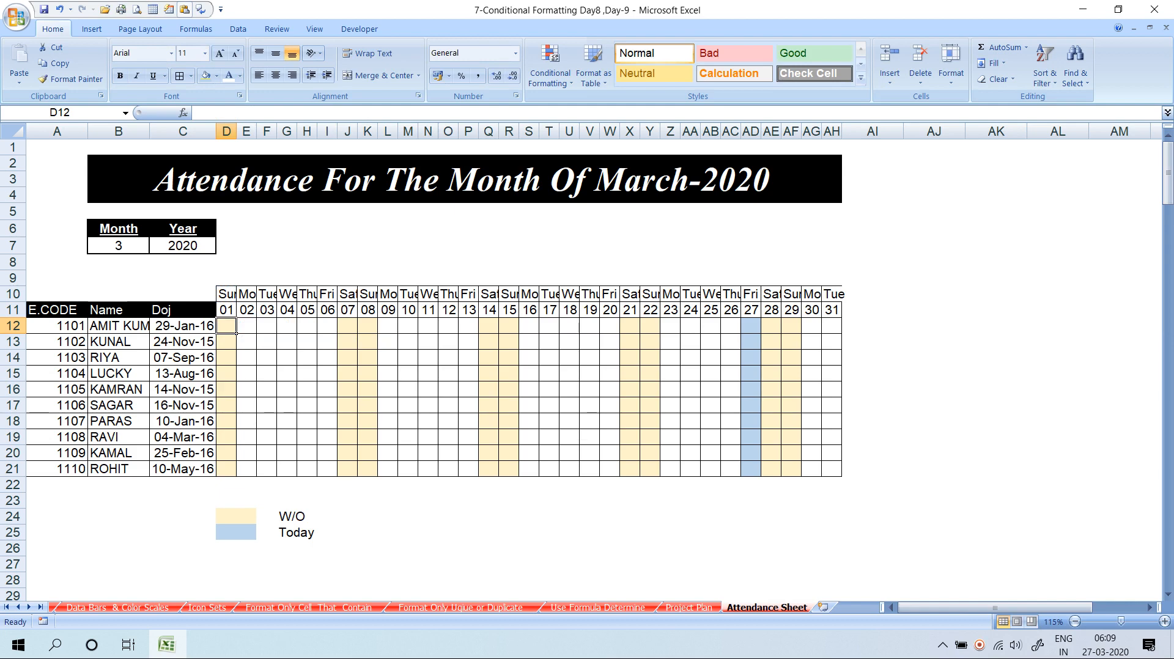
# Restart D12's formula with the weekend test IF(OR(D10="Sat",D10="Sun"),"W/O",…)
pyautogui.write('=IF(')
pyautogui.press('Up')
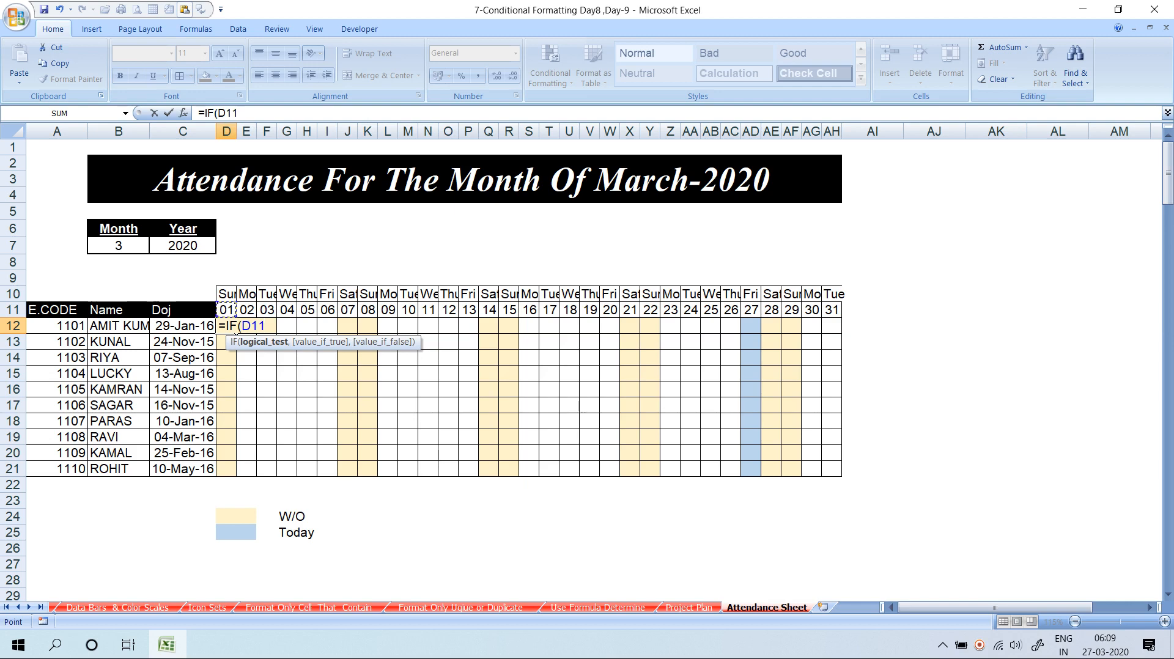
pyautogui.press('Up')
pyautogui.press('BackSpace')
pyautogui.press('BackSpace')
pyautogui.press('BackSpace')
pyautogui.write('o')
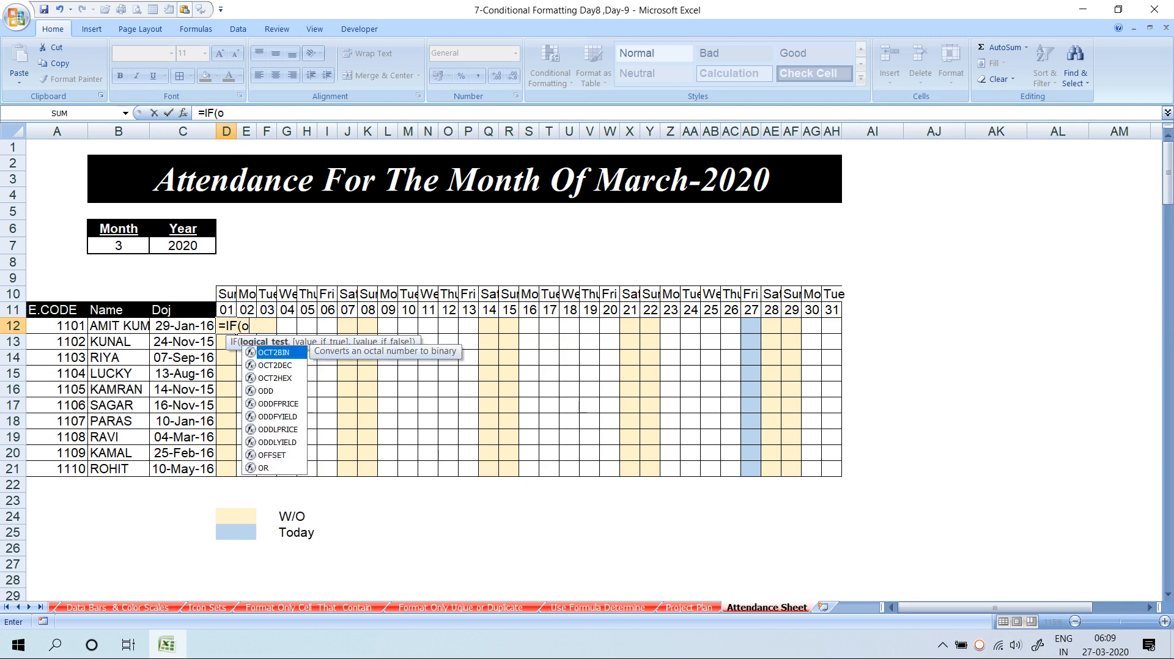
pyautogui.write('r')
pyautogui.press('Tab')
pyautogui.press('Up')
pyautogui.press('Up')
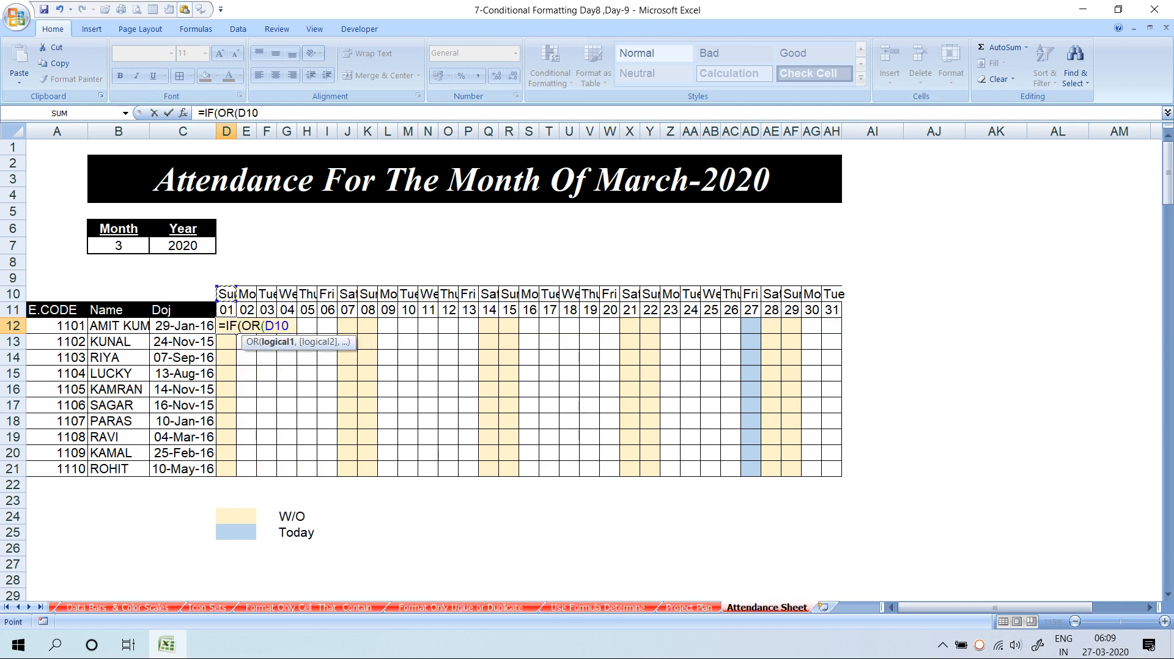
pyautogui.write('="Sat')
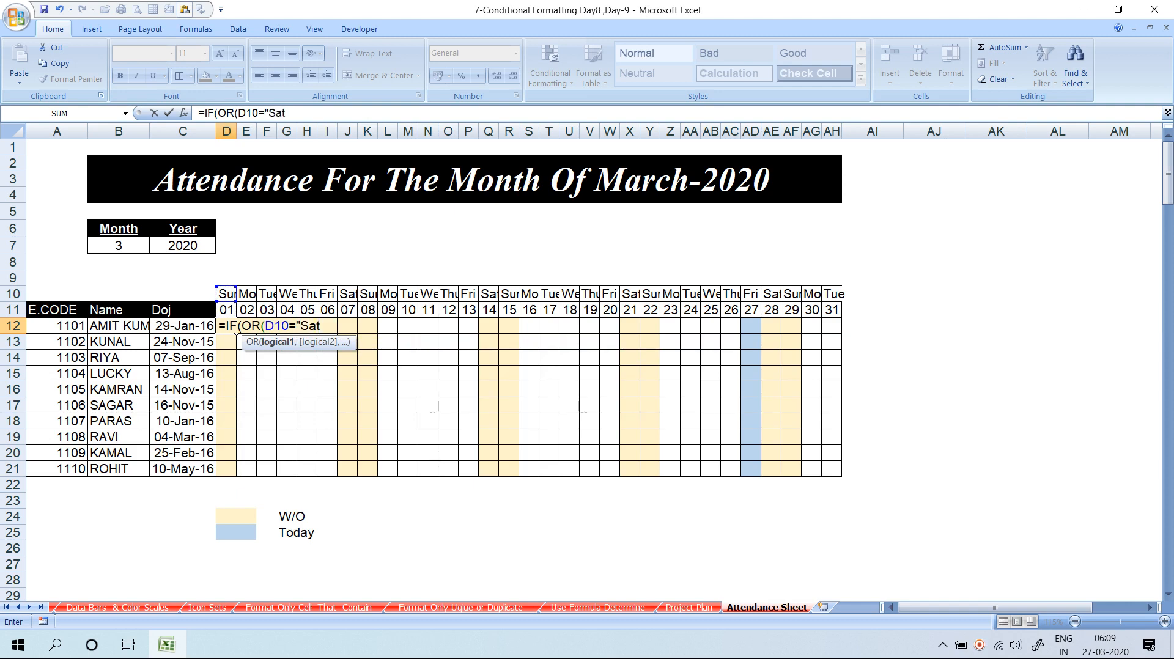
pyautogui.write('",')
pyautogui.press('Up')
pyautogui.press('Up')
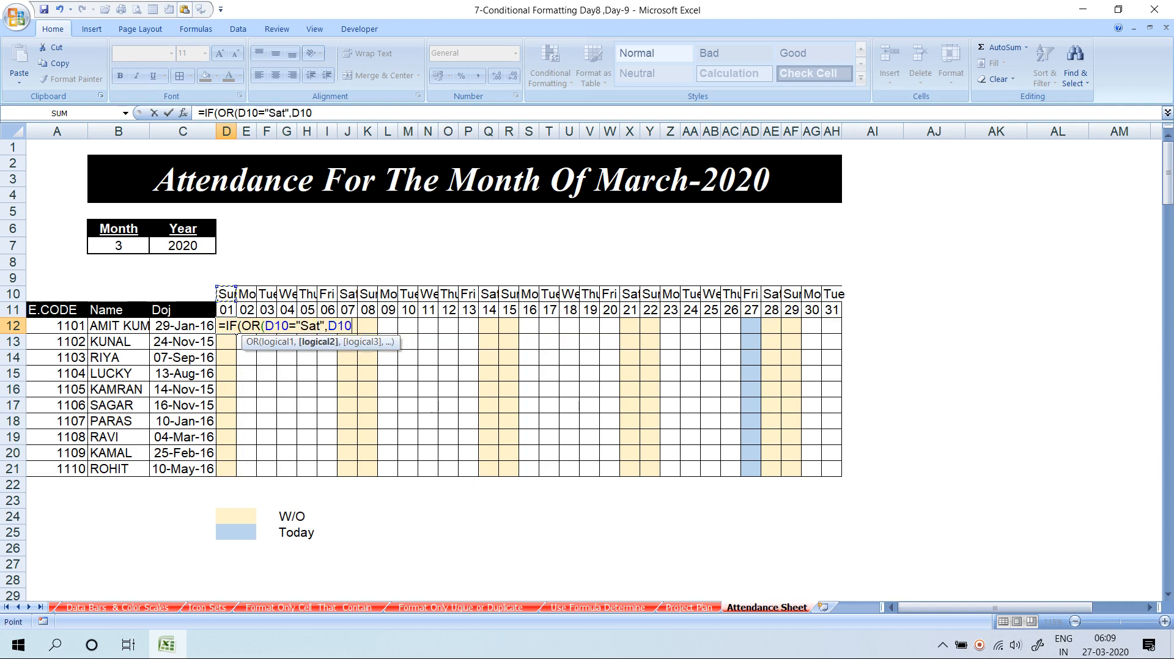
pyautogui.write('="Sun")')
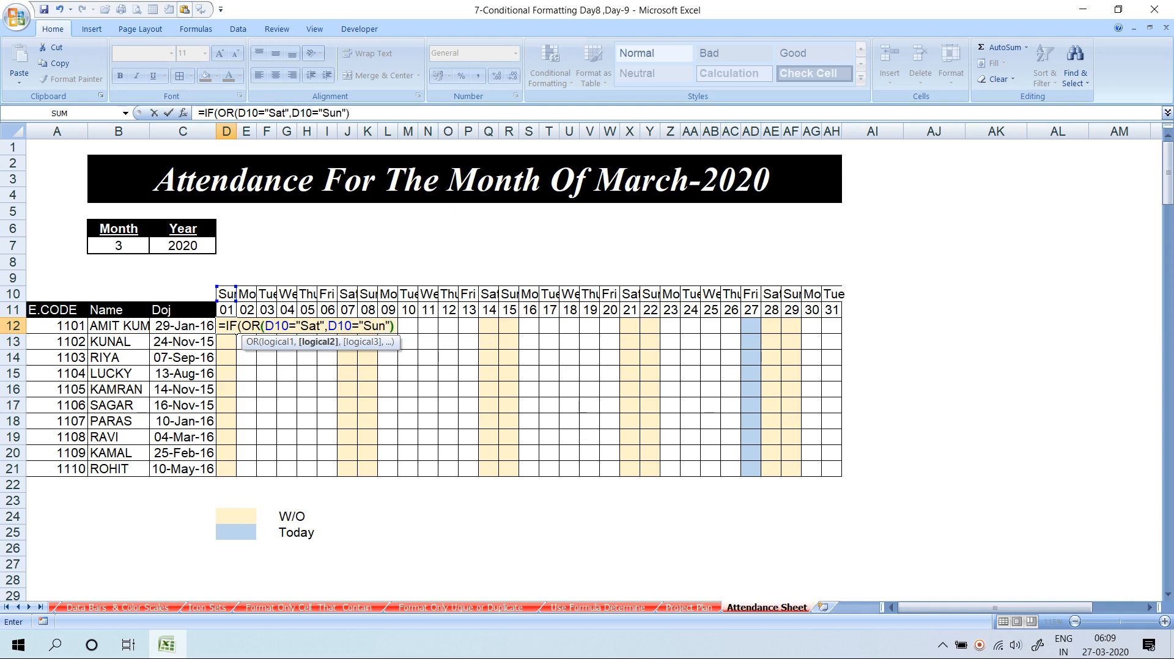
pyautogui.write(',')
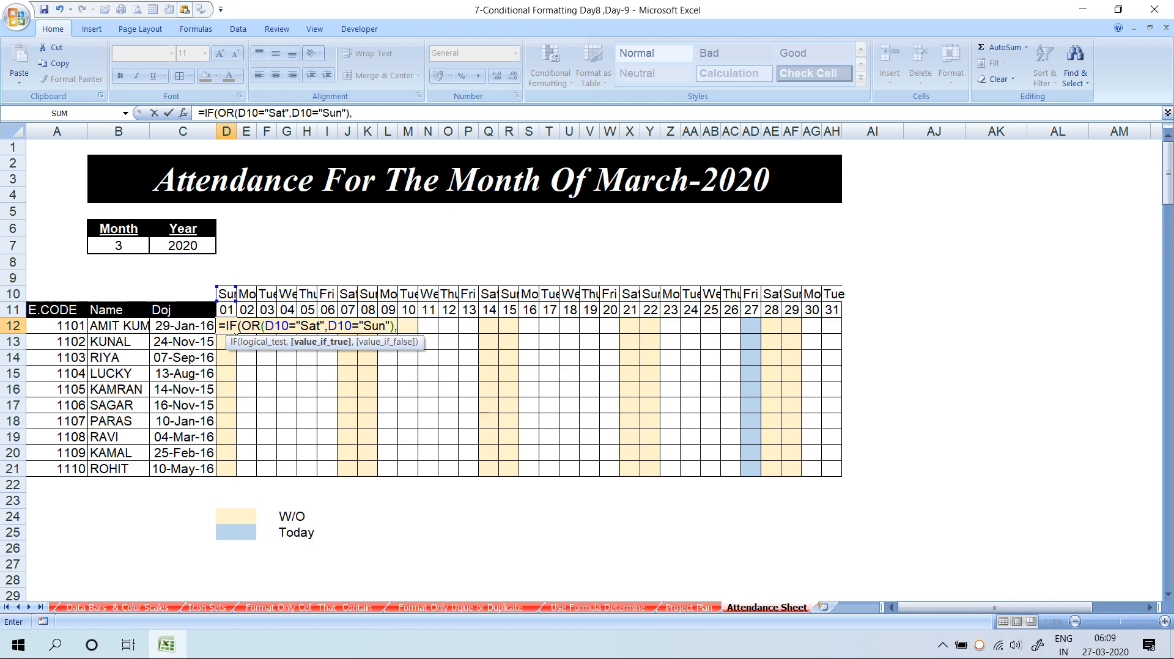
pyautogui.write('"W/O",')
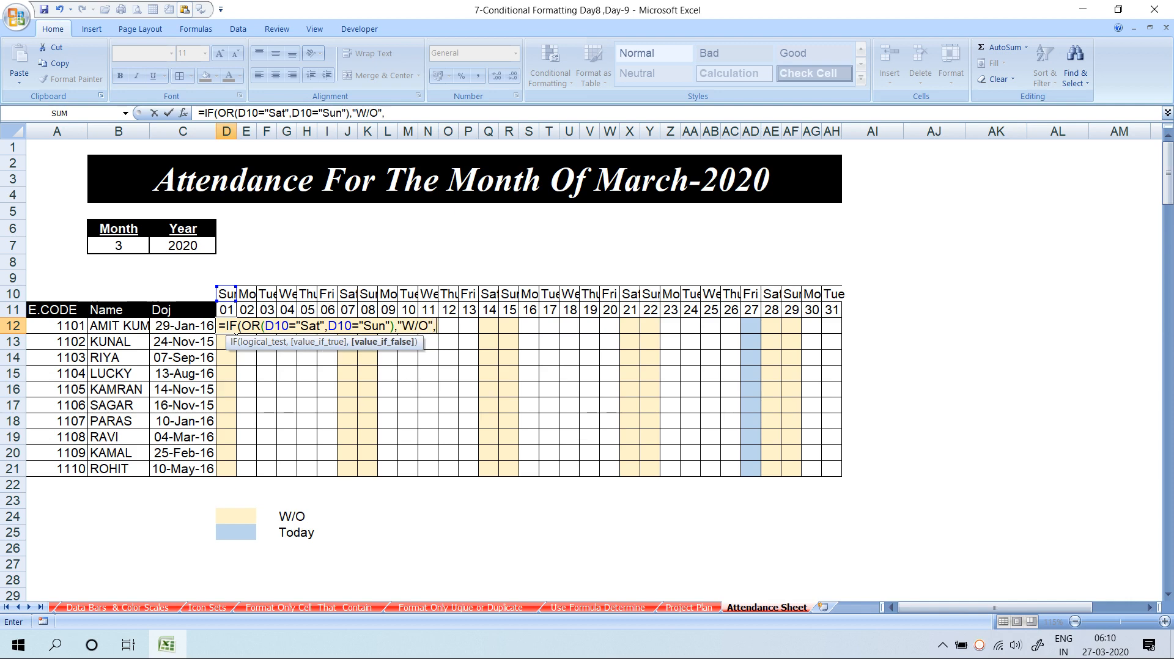
pyautogui.write('IF(')
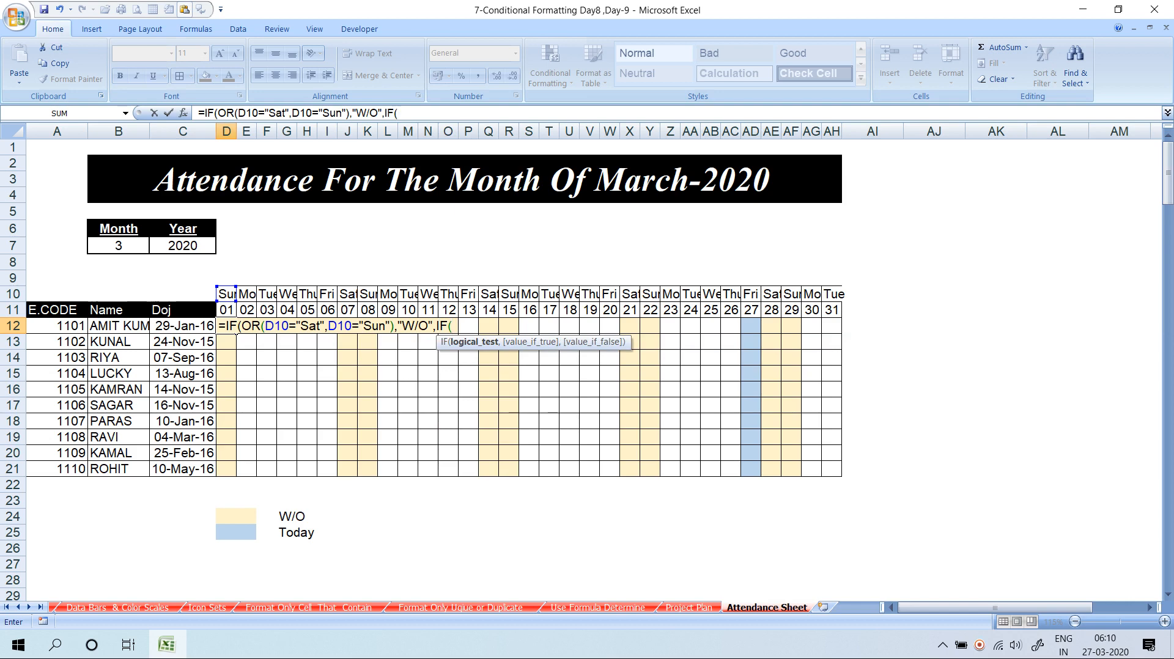
pyautogui.write('TODAY(')
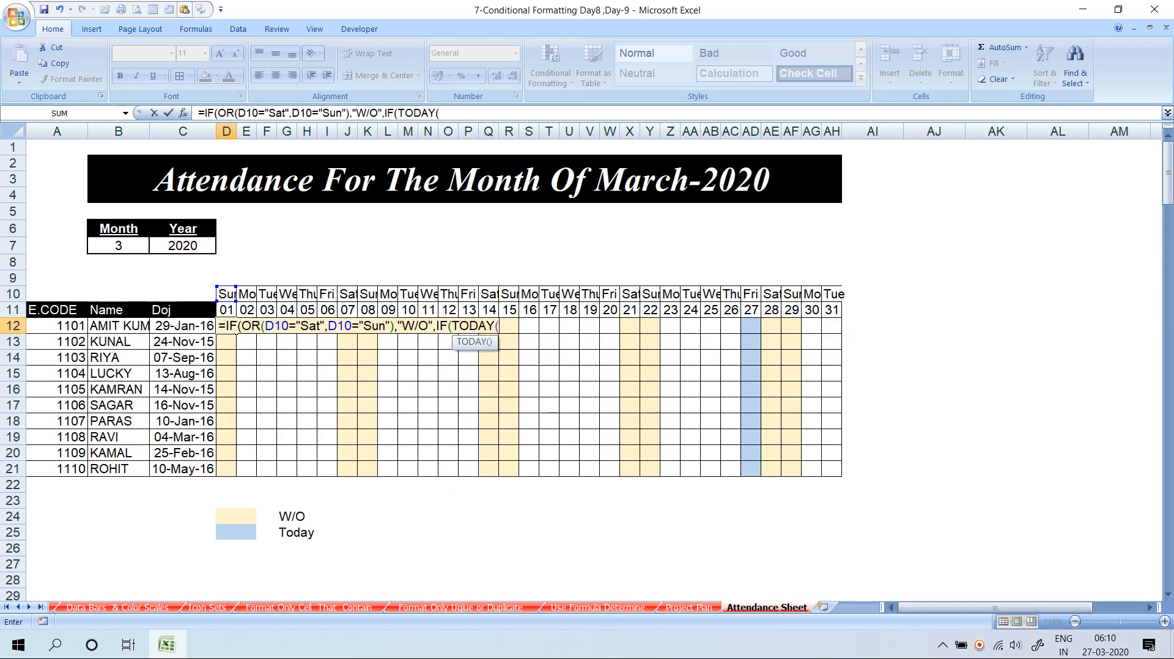
pyautogui.write(')=')
# Finish it with IF(TODAY()<=D11,"P","") and enter the formula in D12
pyautogui.press('BackSpace')
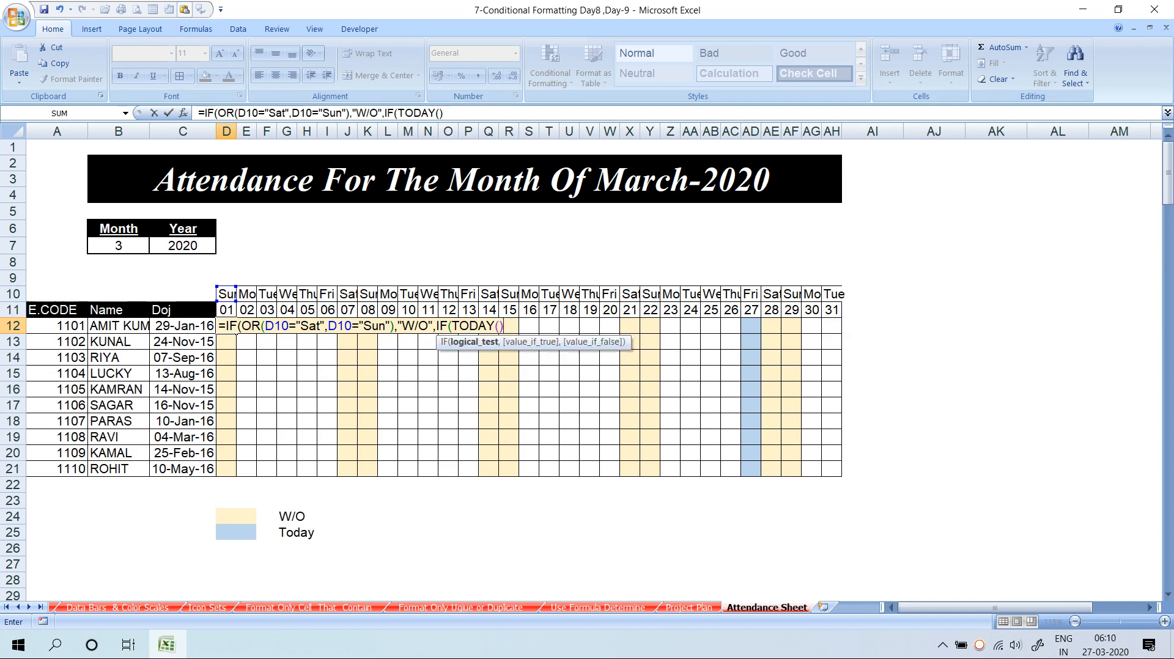
pyautogui.write('<=')
pyautogui.press('Up')
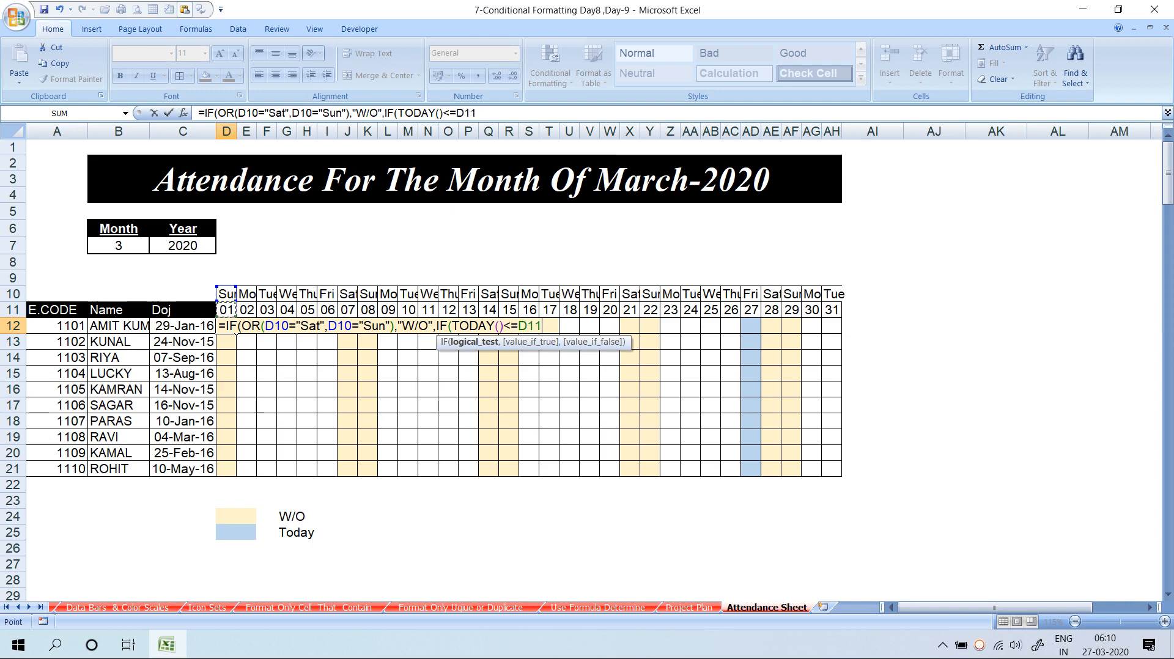
pyautogui.write(',"')
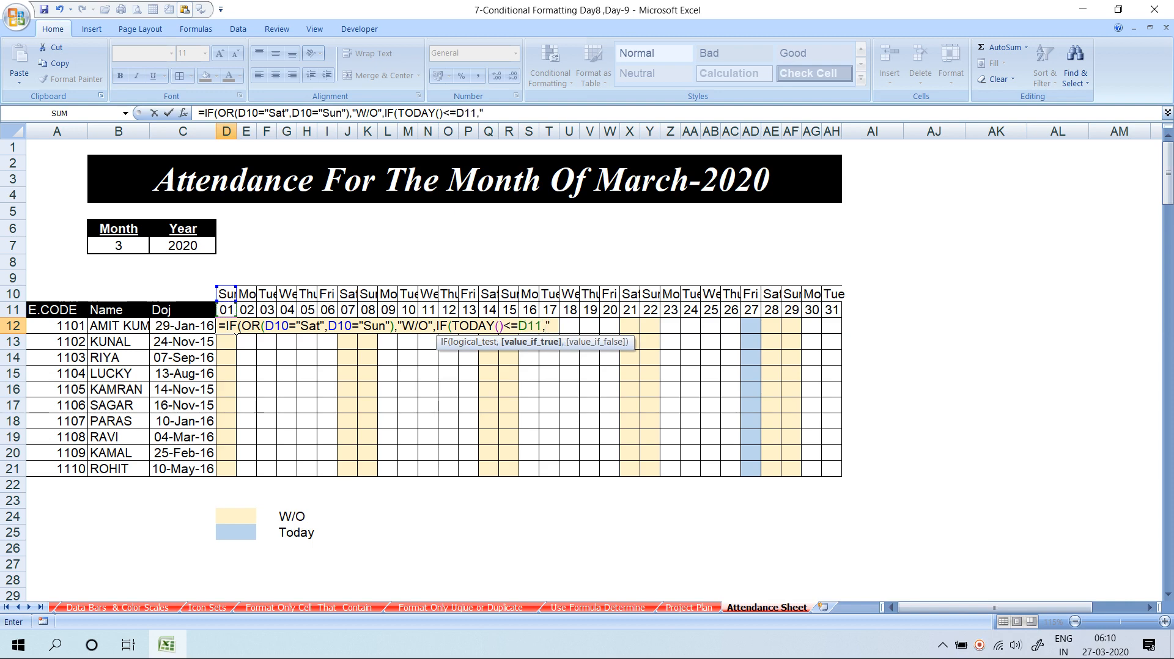
pyautogui.write('P')
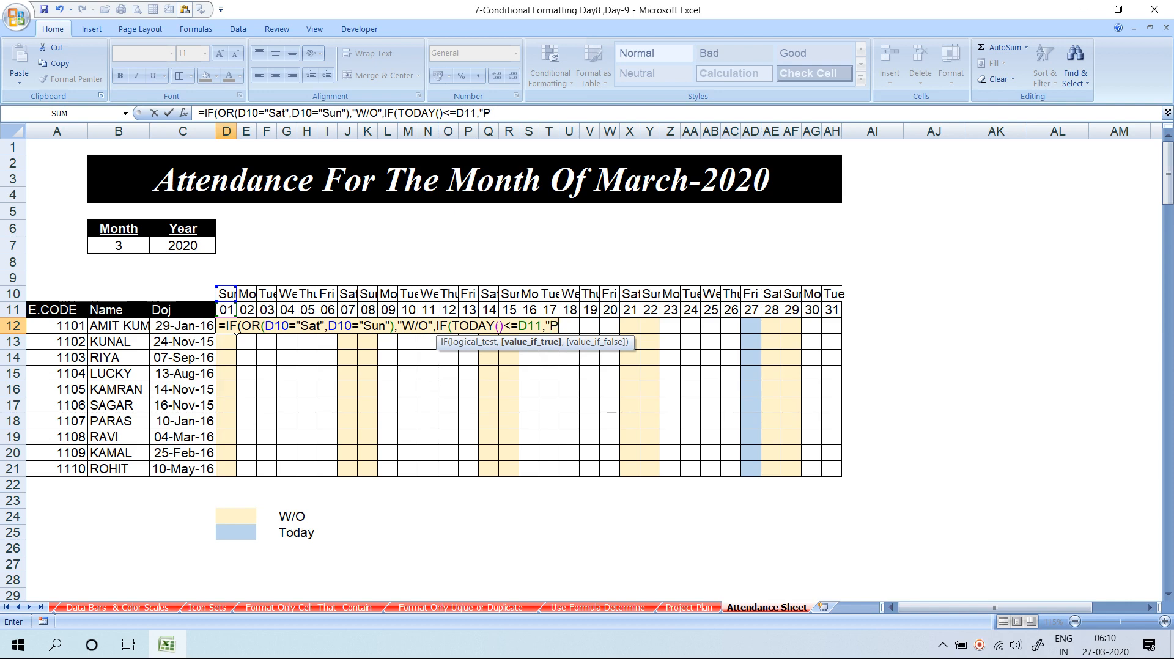
pyautogui.write('"')
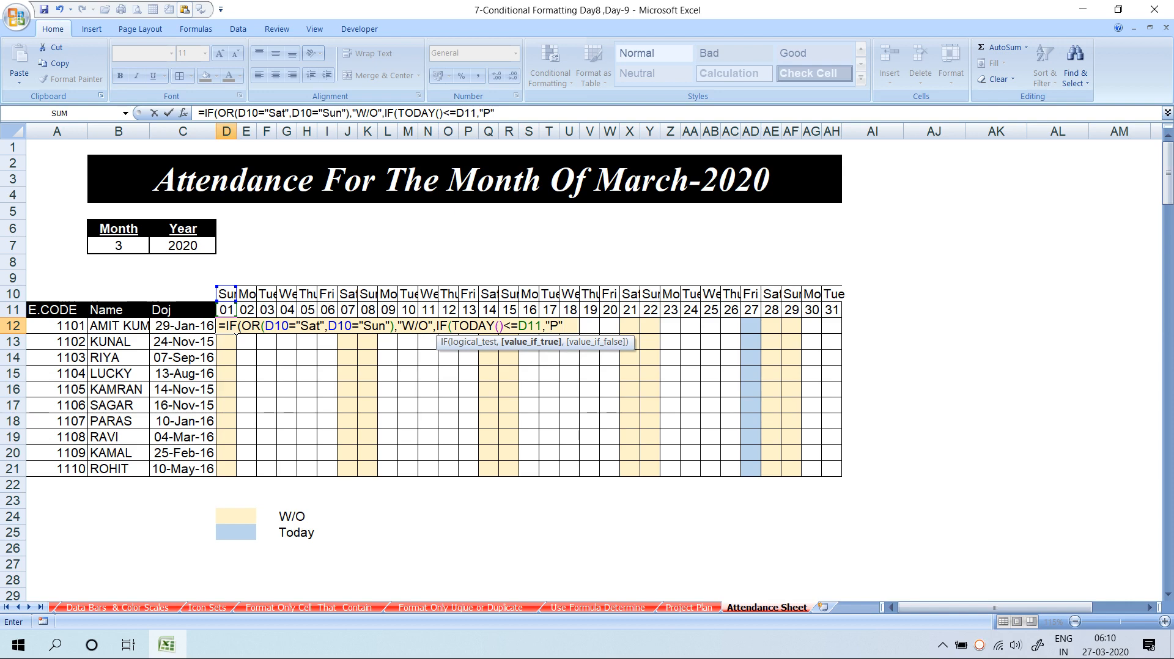
pyautogui.write('," "')
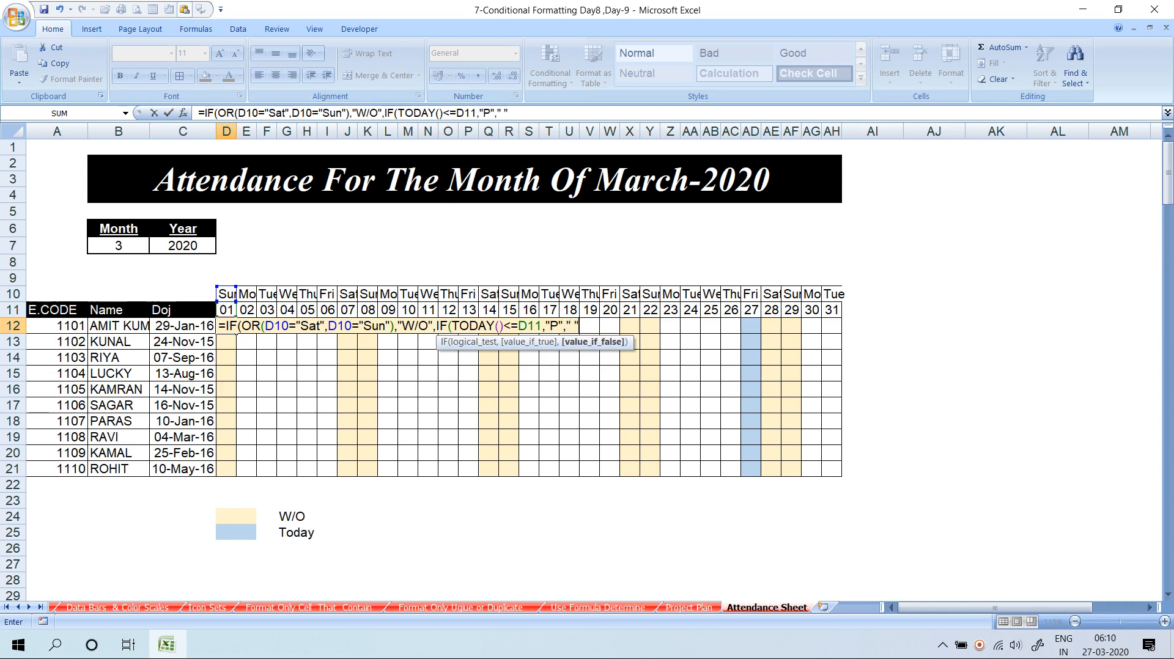
pyautogui.write(')')
pyautogui.press('BackSpace')
pyautogui.press('BackSpace')
pyautogui.press('BackSpace')
pyautogui.write('")')
pyautogui.press('Return')
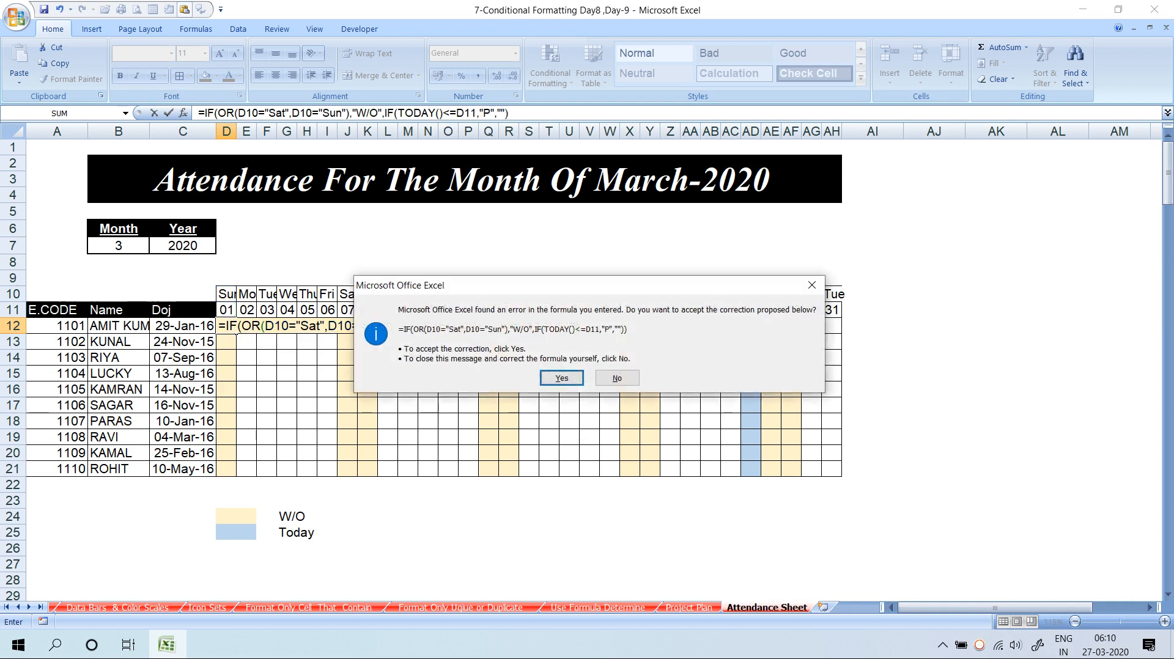
# Accept Excel's bracket correction, then row-lock D12's references as D$10, D$10 and D$11
pyautogui.press('Return')
pyautogui.click(234, 331)
pyautogui.press('F2')
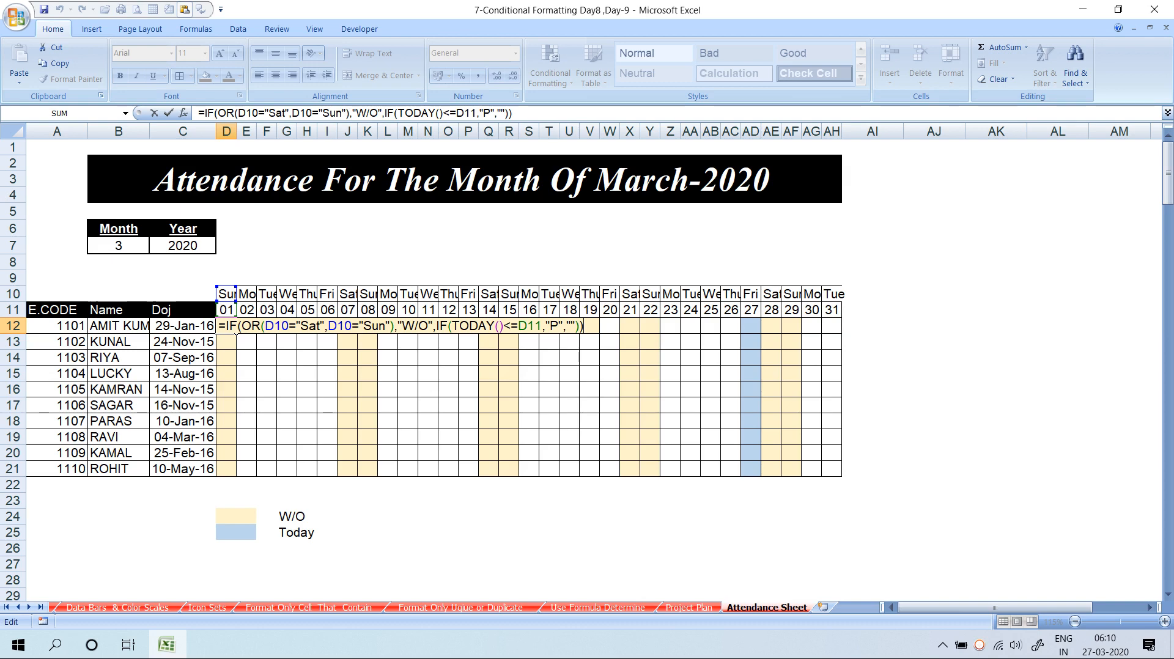
pyautogui.click(236, 331)
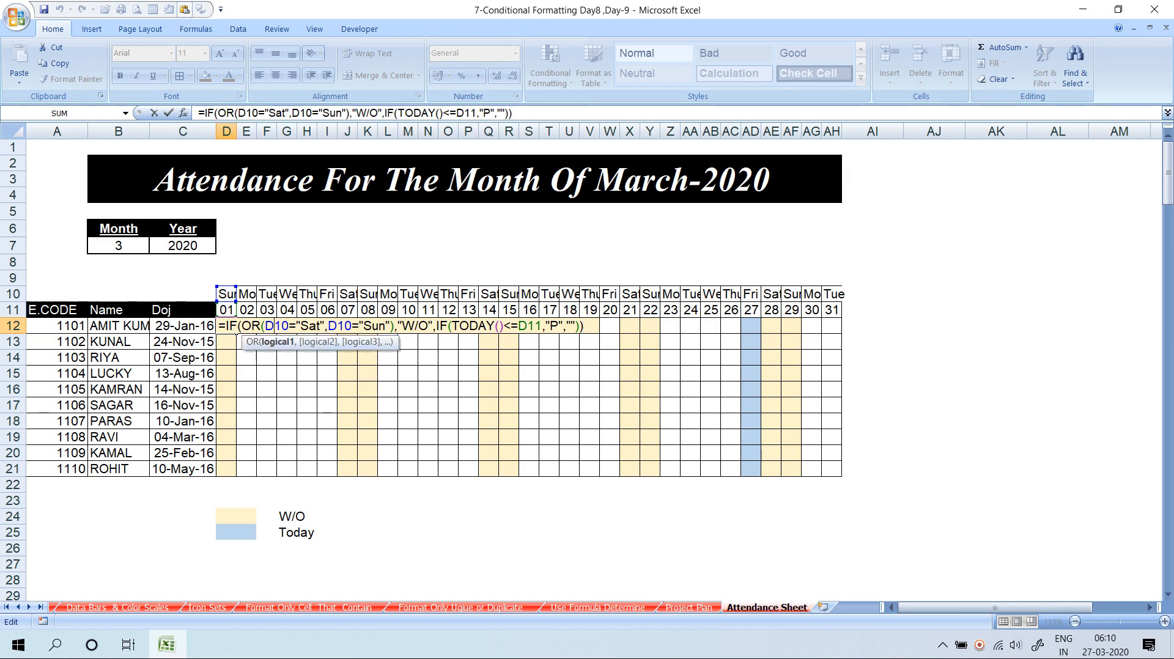
pyautogui.press('F4')
pyautogui.press('F4')
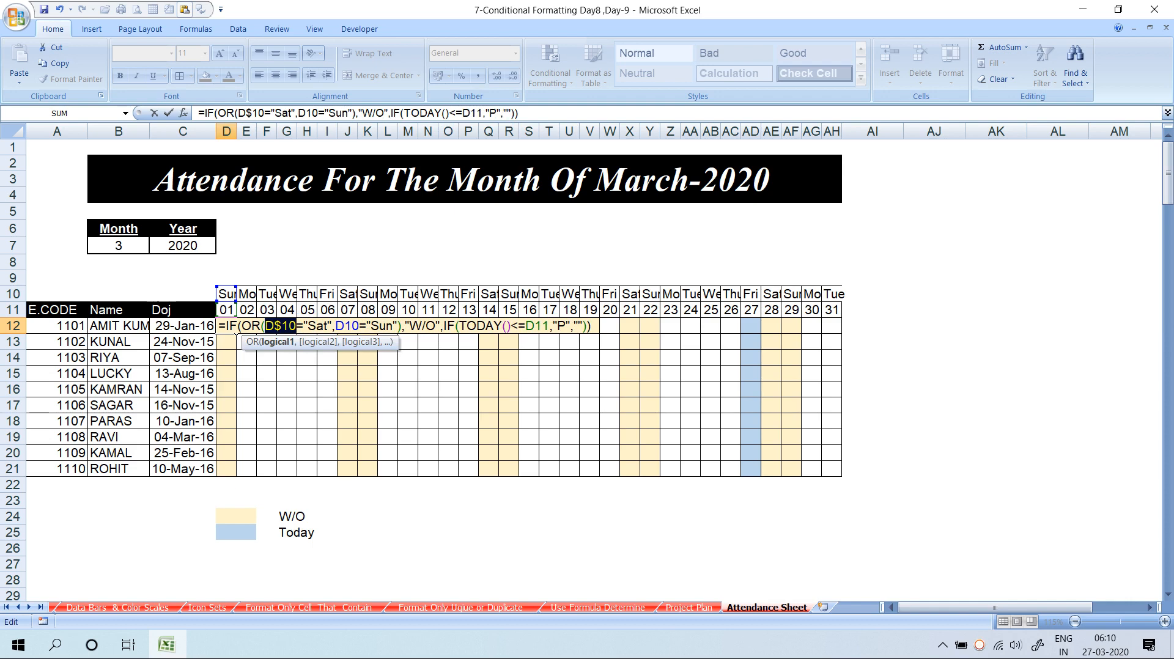
pyautogui.click(345, 327)
pyautogui.press('F4')
pyautogui.press('F4')
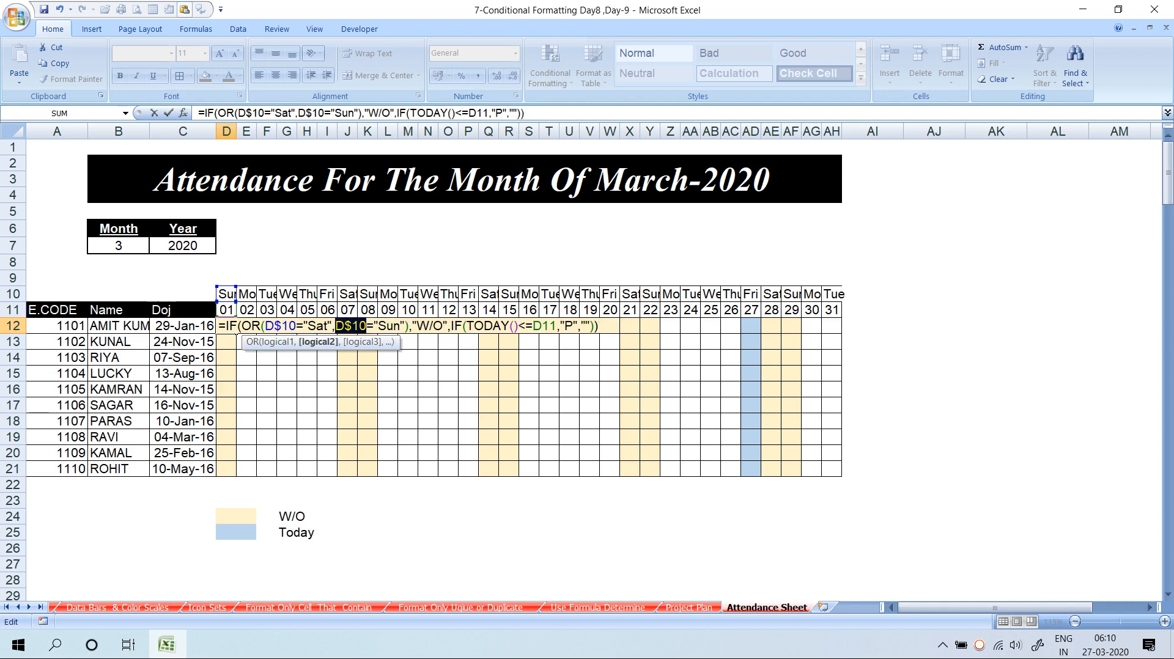
pyautogui.click(544, 326)
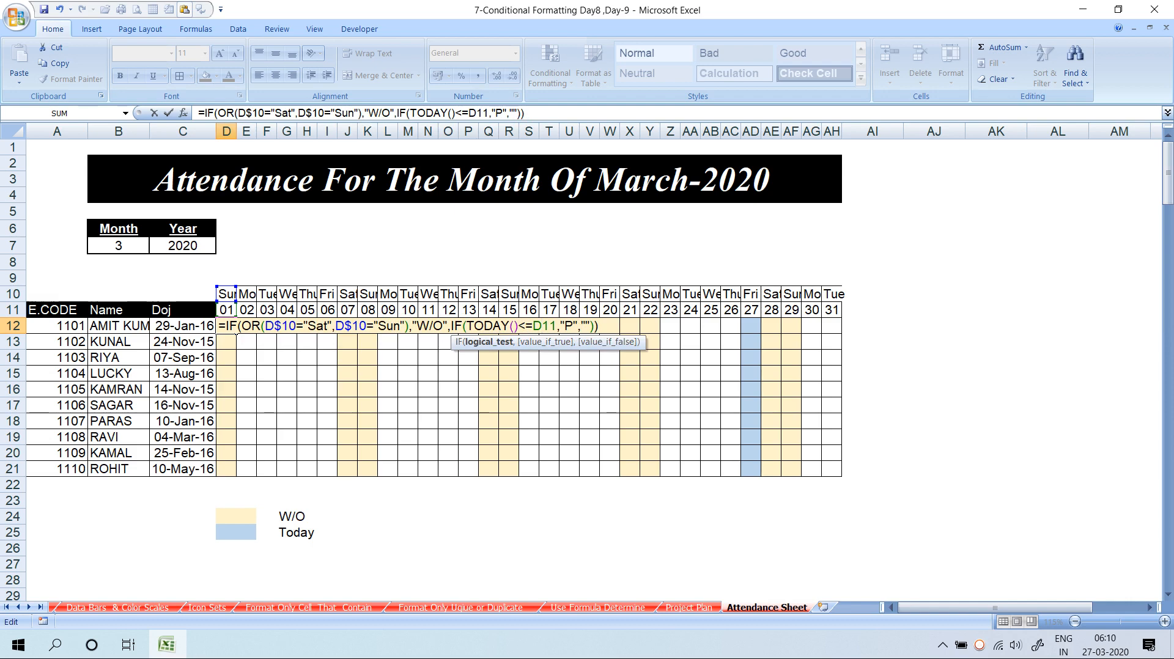
pyautogui.press('F4')
pyautogui.press('F4')
pyautogui.press('Return')
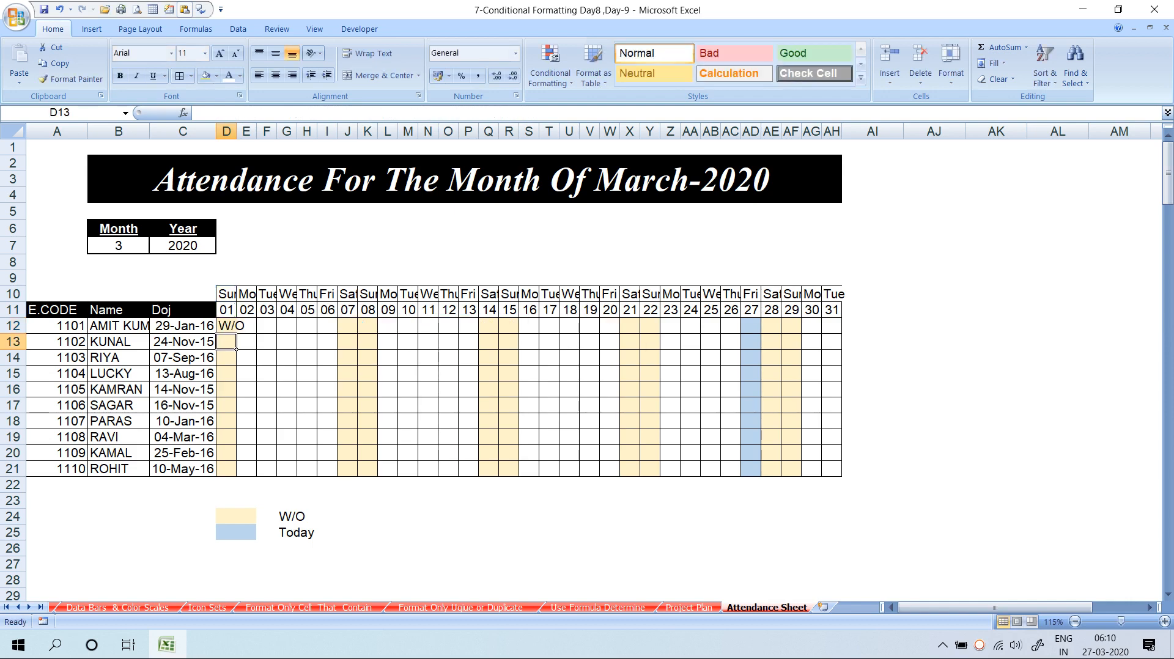
pyautogui.click(231, 327)
# Fill D12's formula across row 12 with Ctrl+R and down to row 21 with Ctrl+D
pyautogui.moveTo(236, 333); pyautogui.dragTo(438, 333)
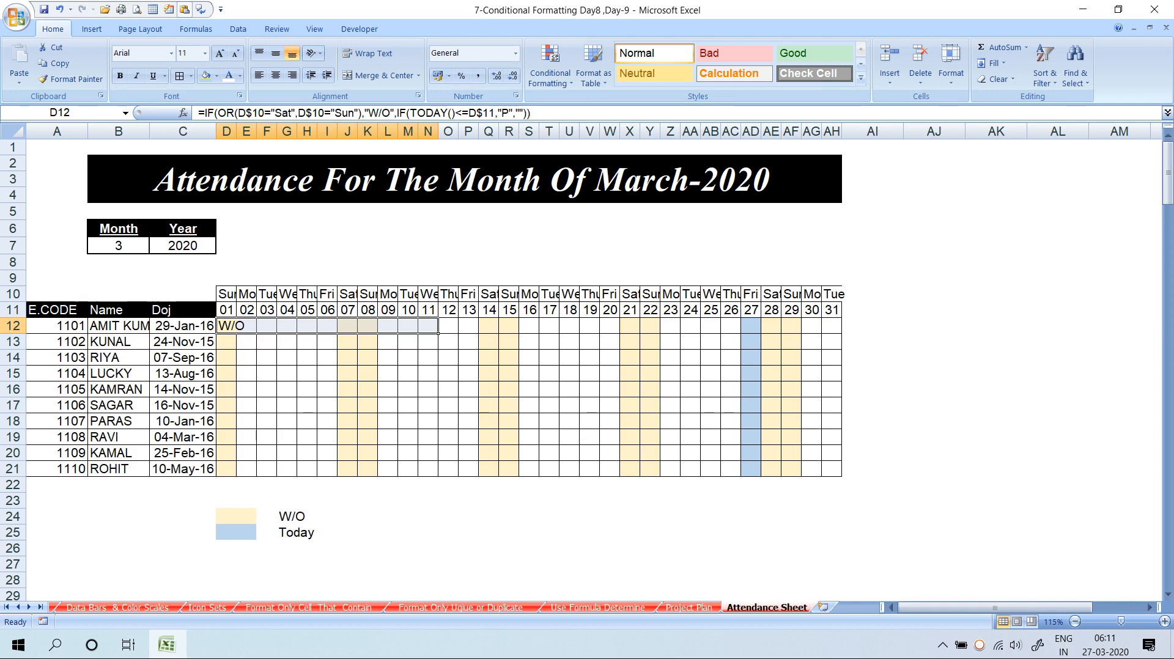
pyautogui.moveTo(438, 333); pyautogui.dragTo(842, 472)
pyautogui.hotkey('ctrl', 'r')
pyautogui.hotkey('ctrl', 'd')
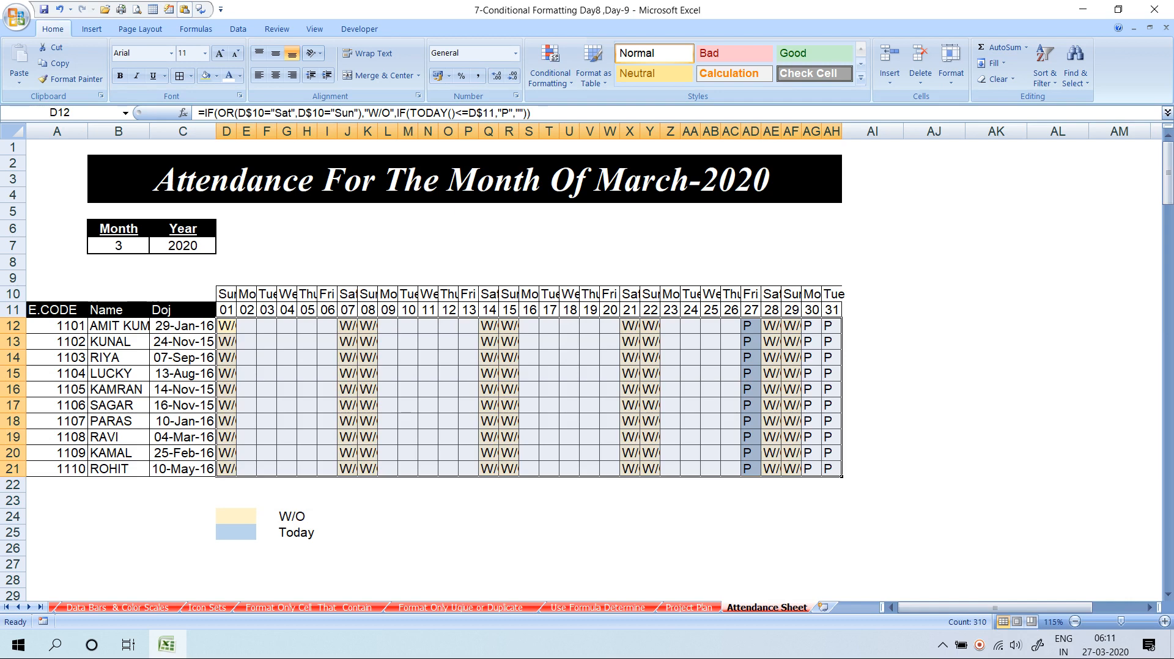
pyautogui.click(227, 326)
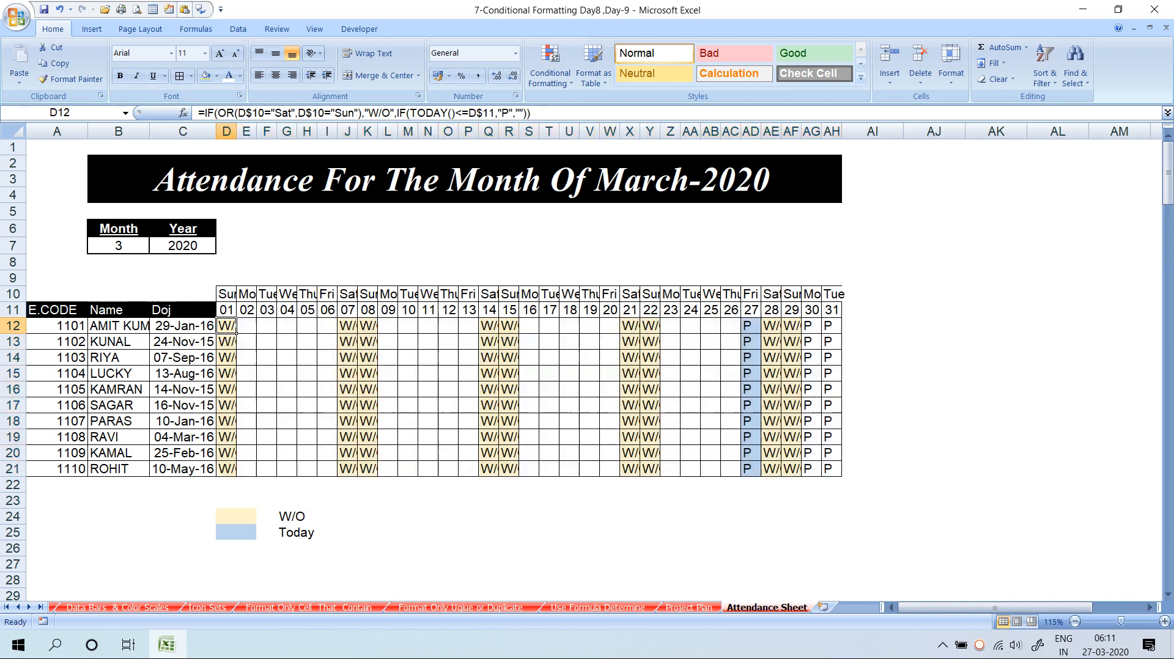
pyautogui.press('F2')
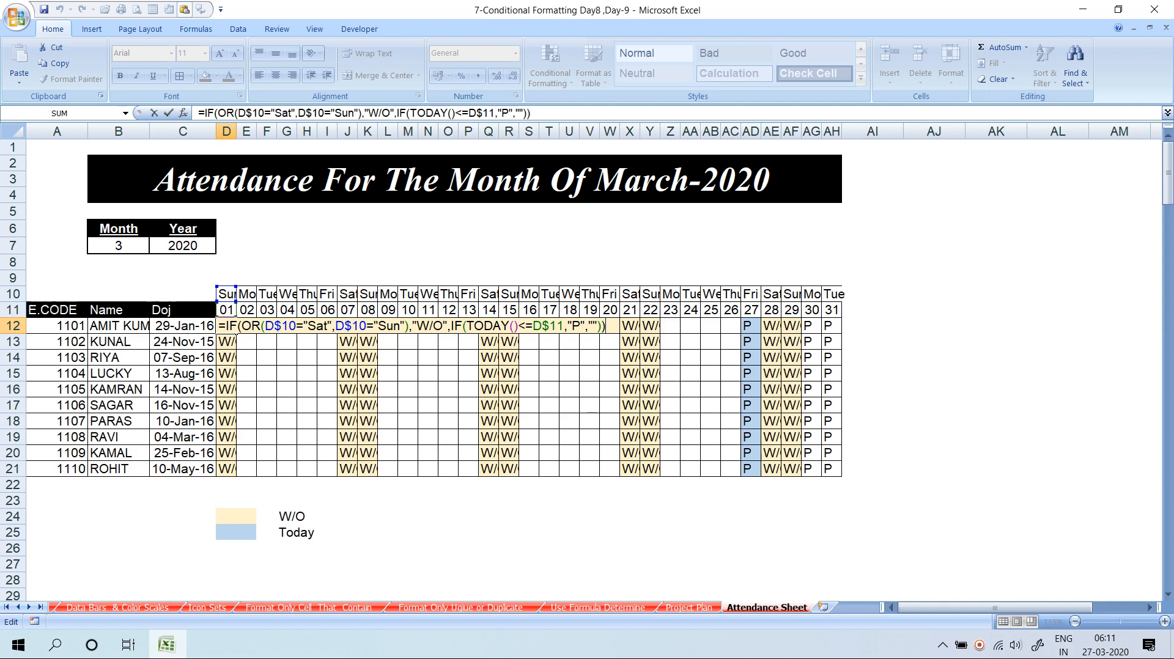
pyautogui.hotkey('ctrl', 'Return')
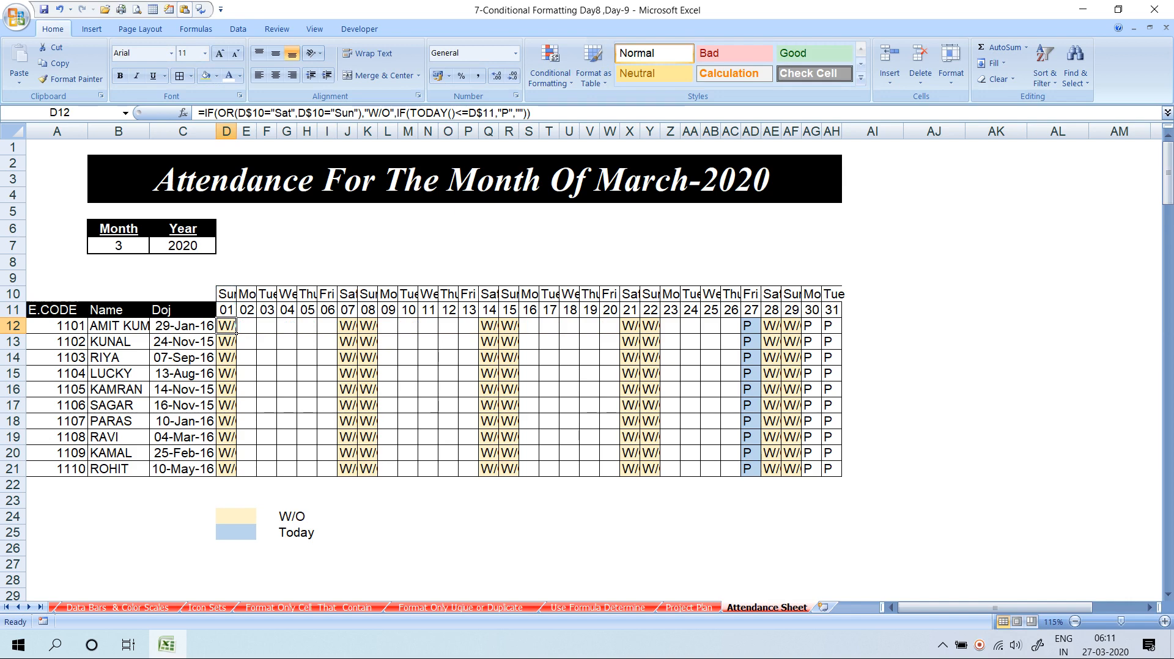
pyautogui.click(255, 314)
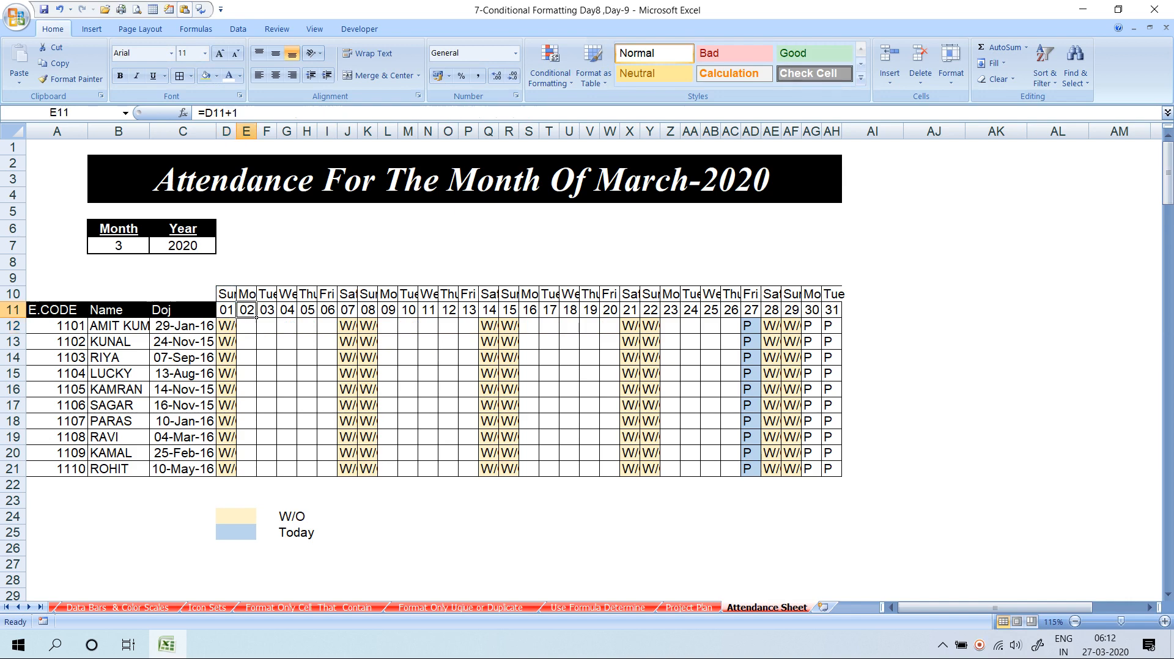
# Inspect E11's date formula and E12's shifted IF formula without changing either, then show the Formulas ribbon
pyautogui.doubleClick(255, 314)
pyautogui.click(255, 327)
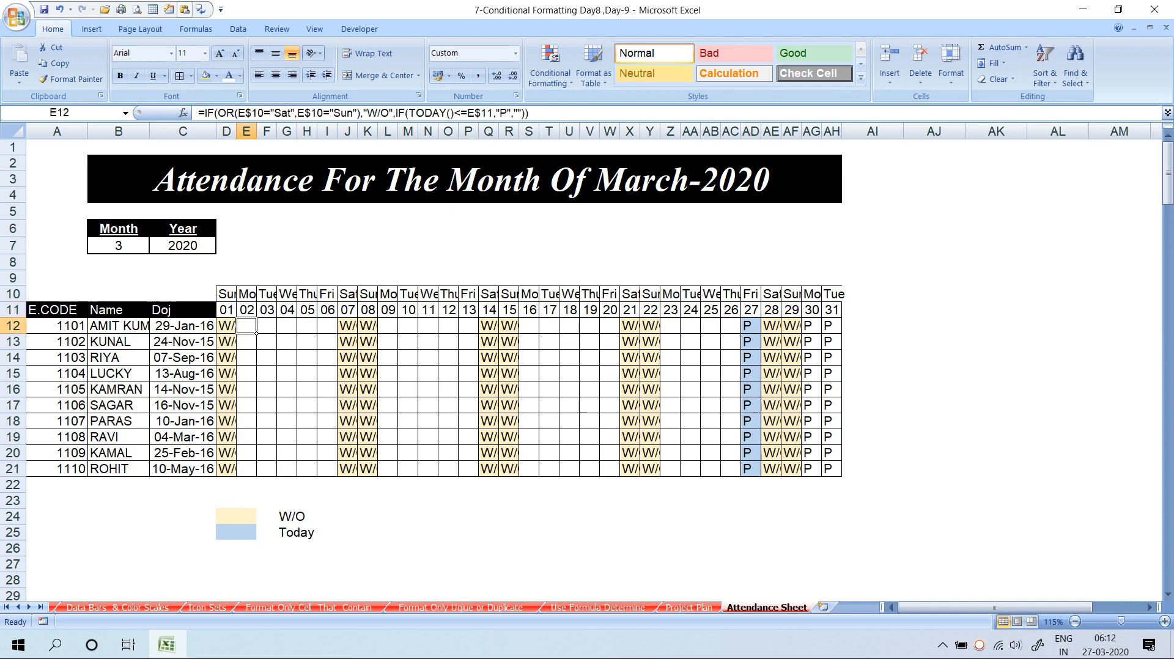
pyautogui.press('F2')
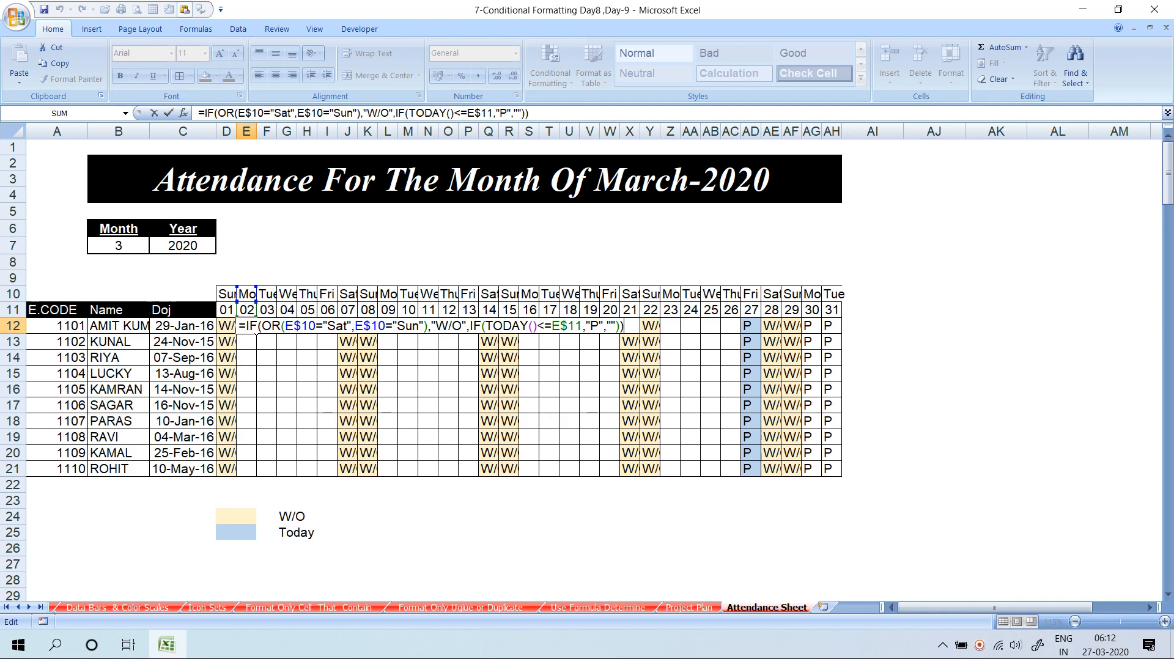
pyautogui.hotkey('ctrl', 'Return')
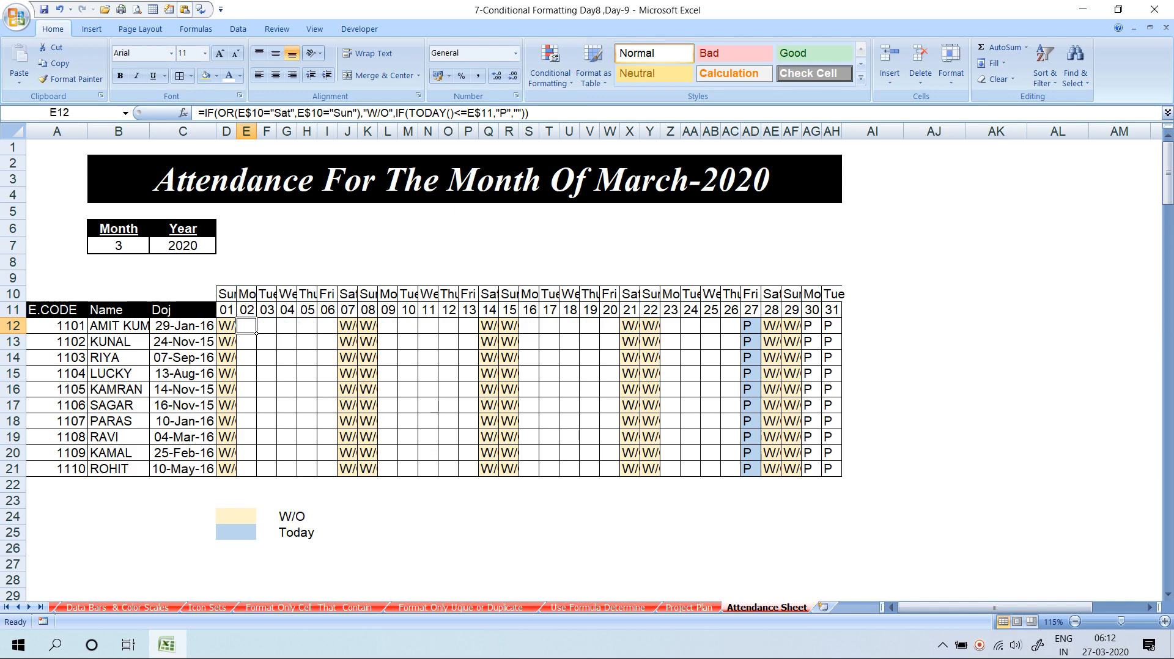
pyautogui.press('F2')
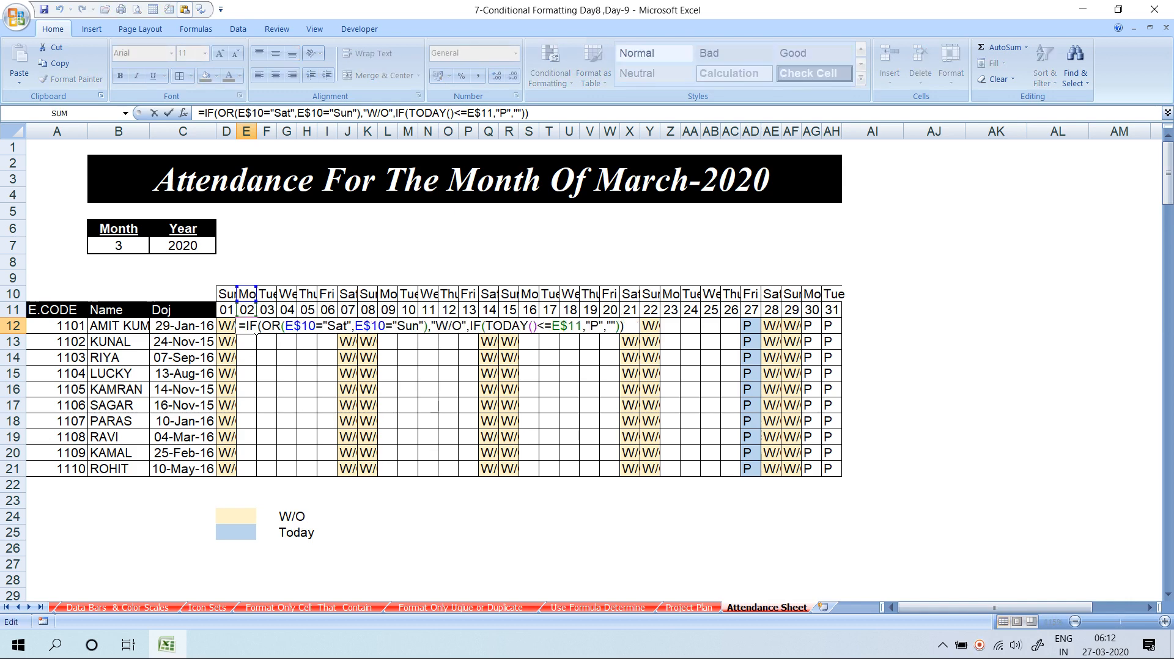
pyautogui.press('Escape')
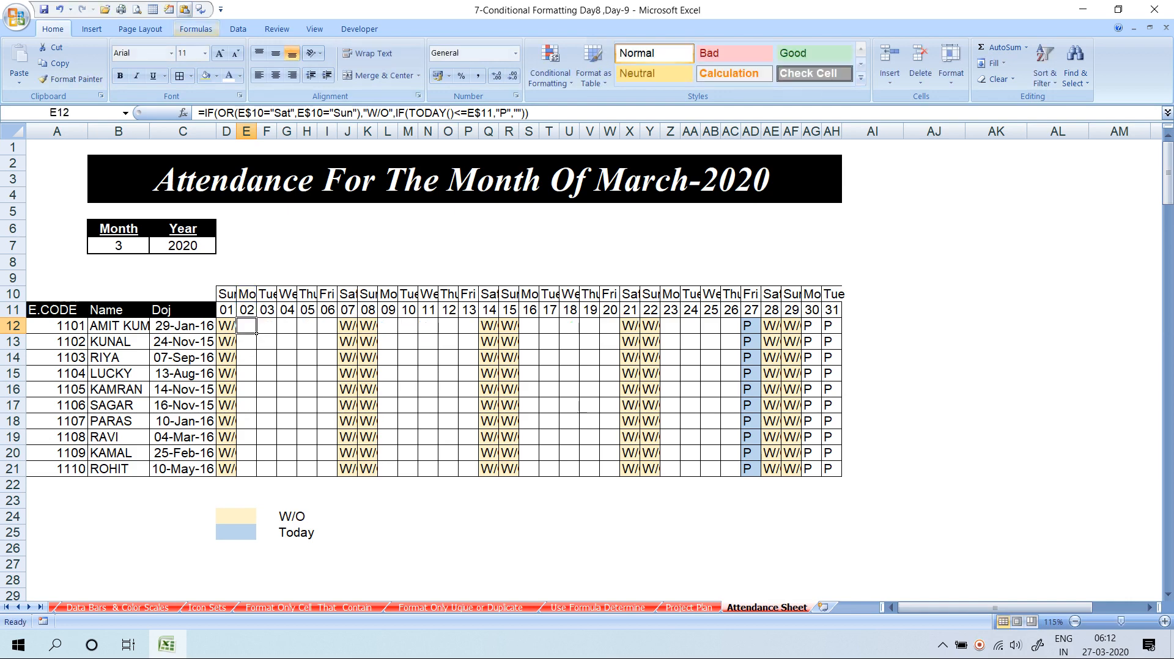
pyautogui.click(238, 29)
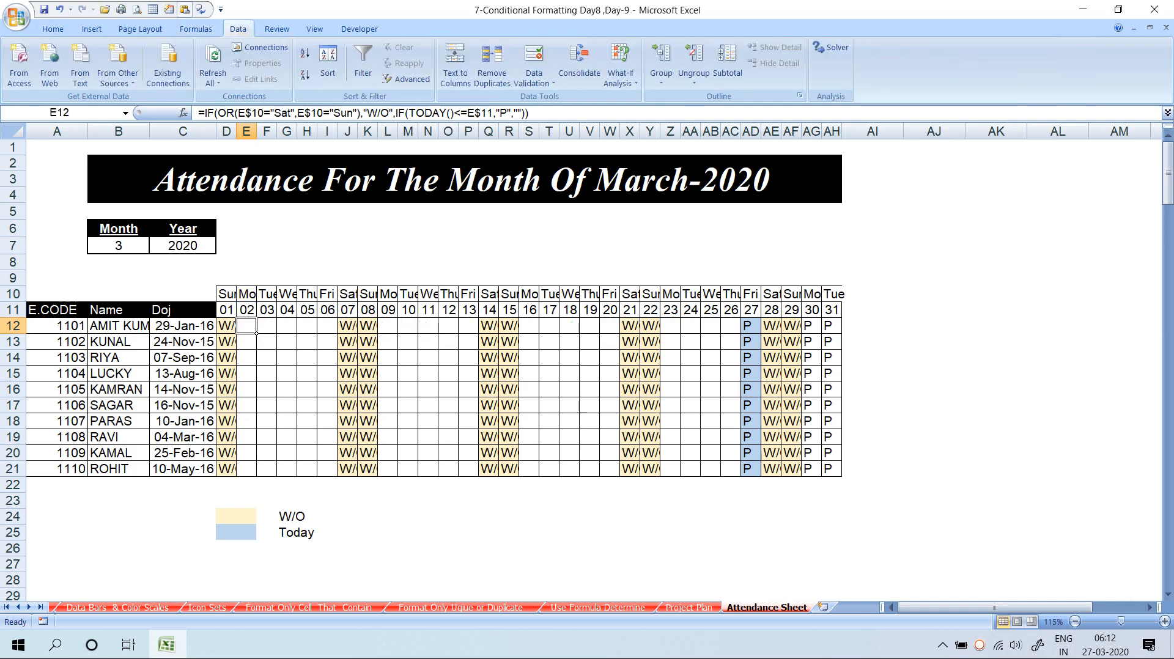
pyautogui.click(196, 29)
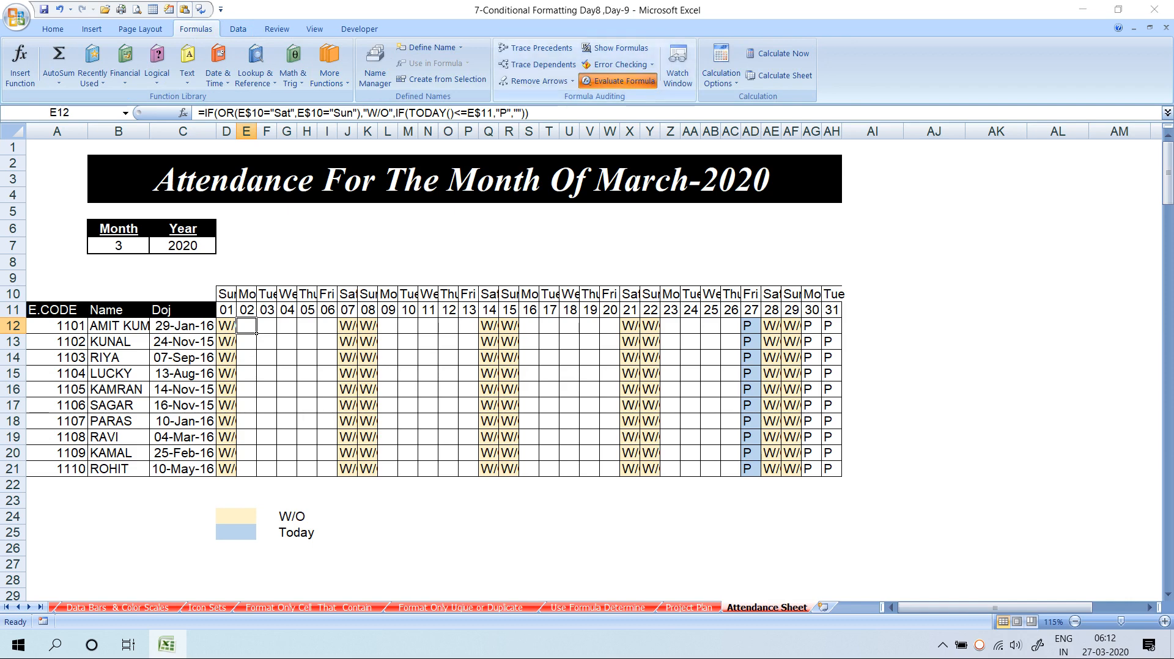
pyautogui.click(618, 80)
pyautogui.press('Return')
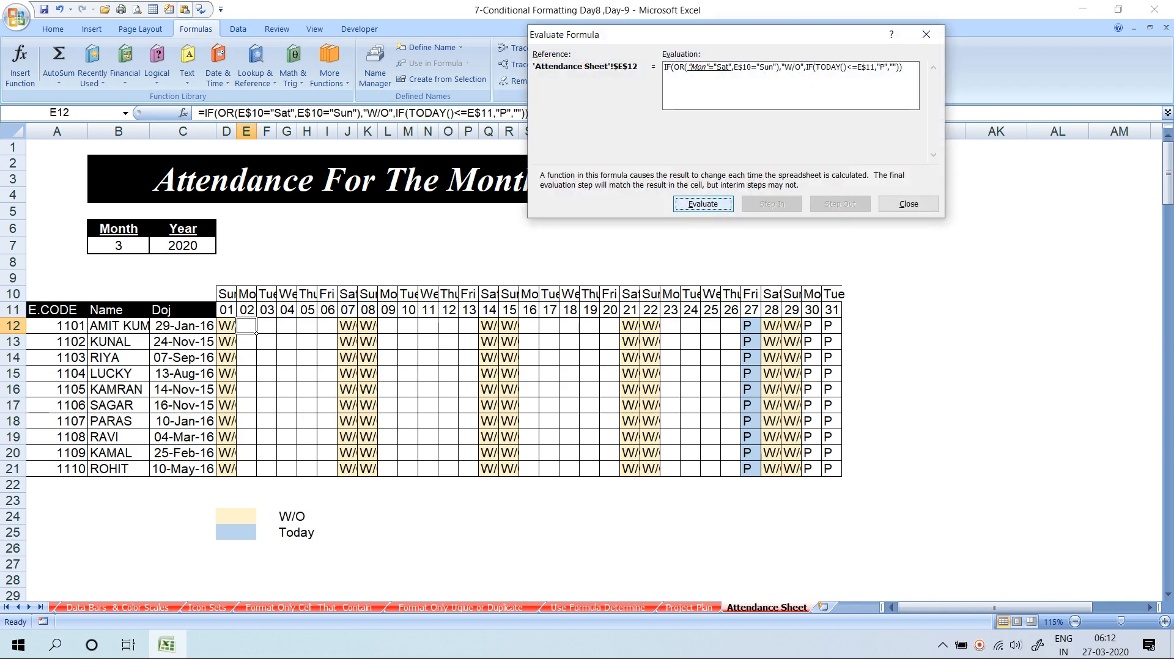
pyautogui.press('Return')
pyautogui.press('Return')
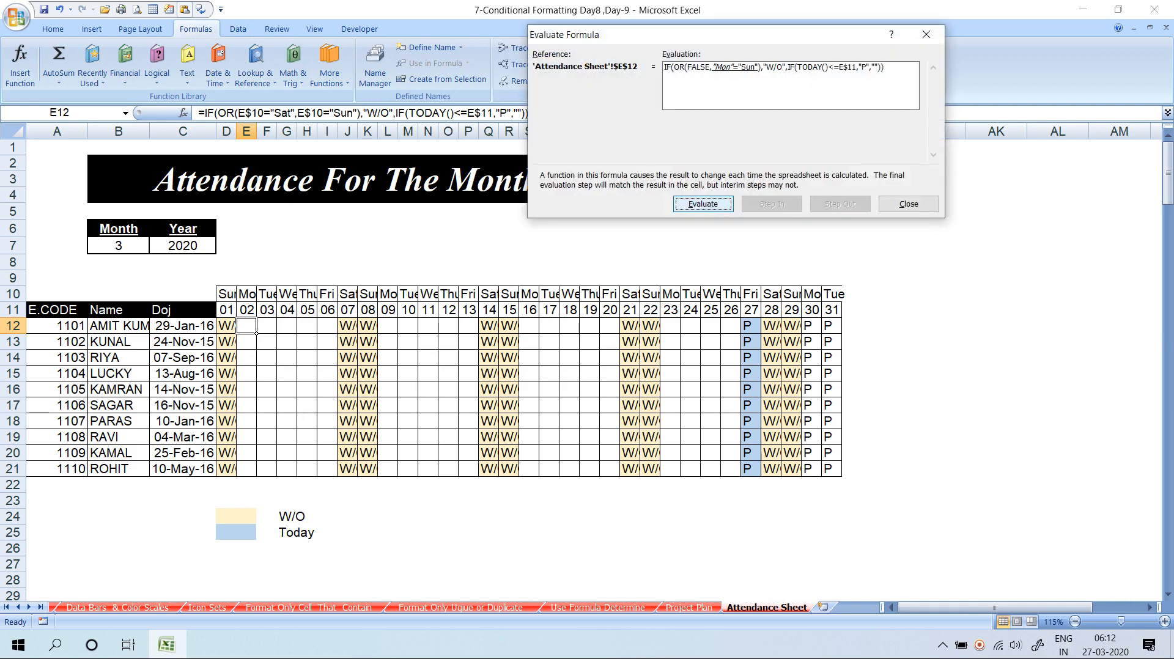
pyautogui.press('Return')
pyautogui.press('Return')
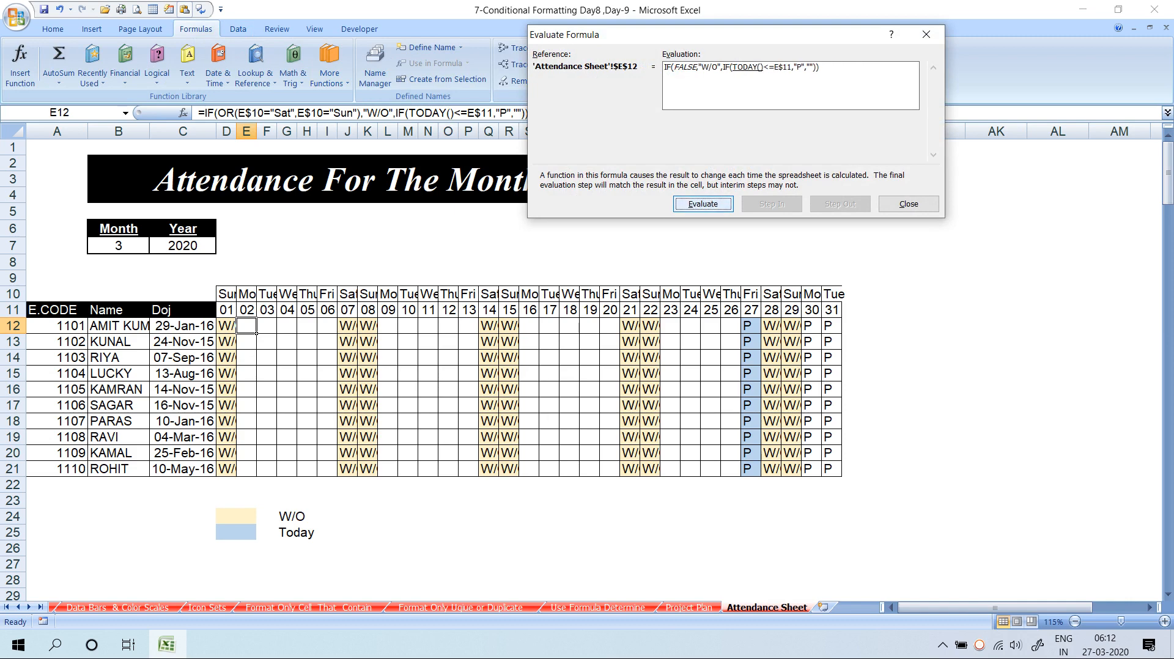
pyautogui.press('Return')
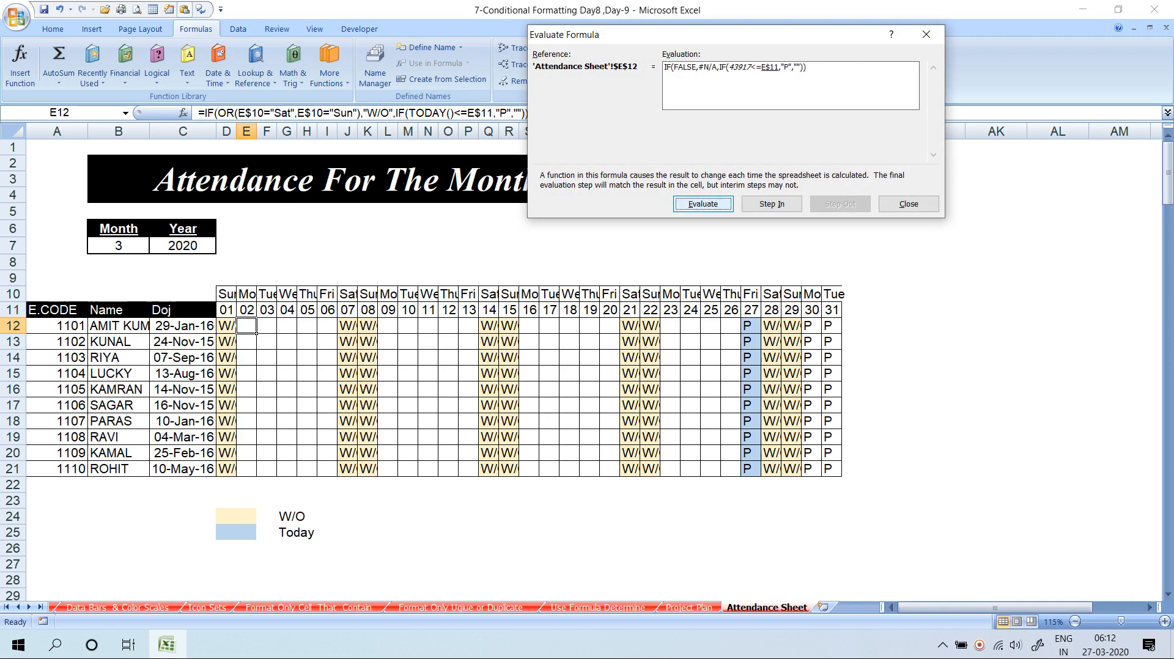
pyautogui.press('Escape')
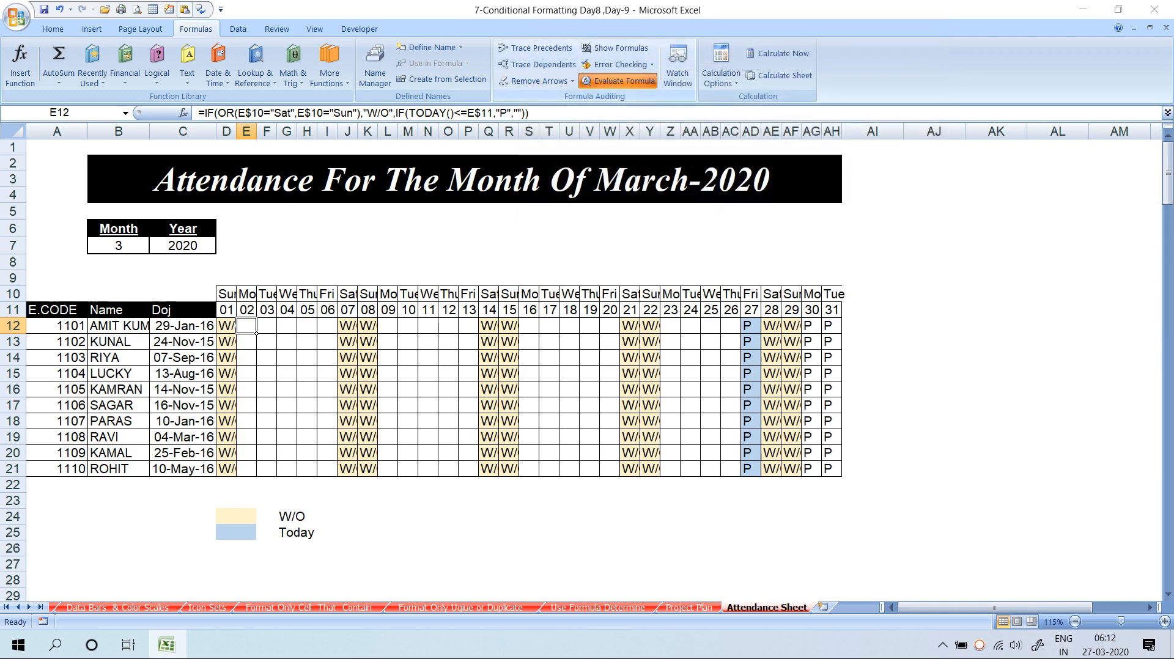
pyautogui.click(618, 81)
pyautogui.press('Return')
pyautogui.press('Return')
pyautogui.press('Return')
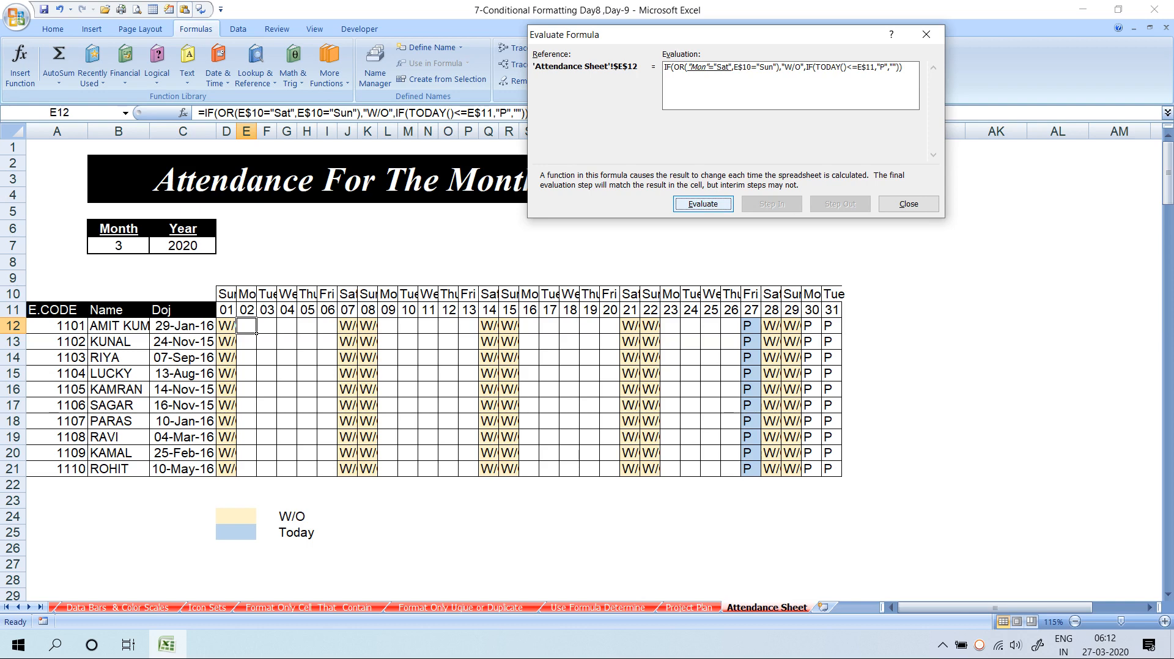
pyautogui.press('Return')
pyautogui.press('Return')
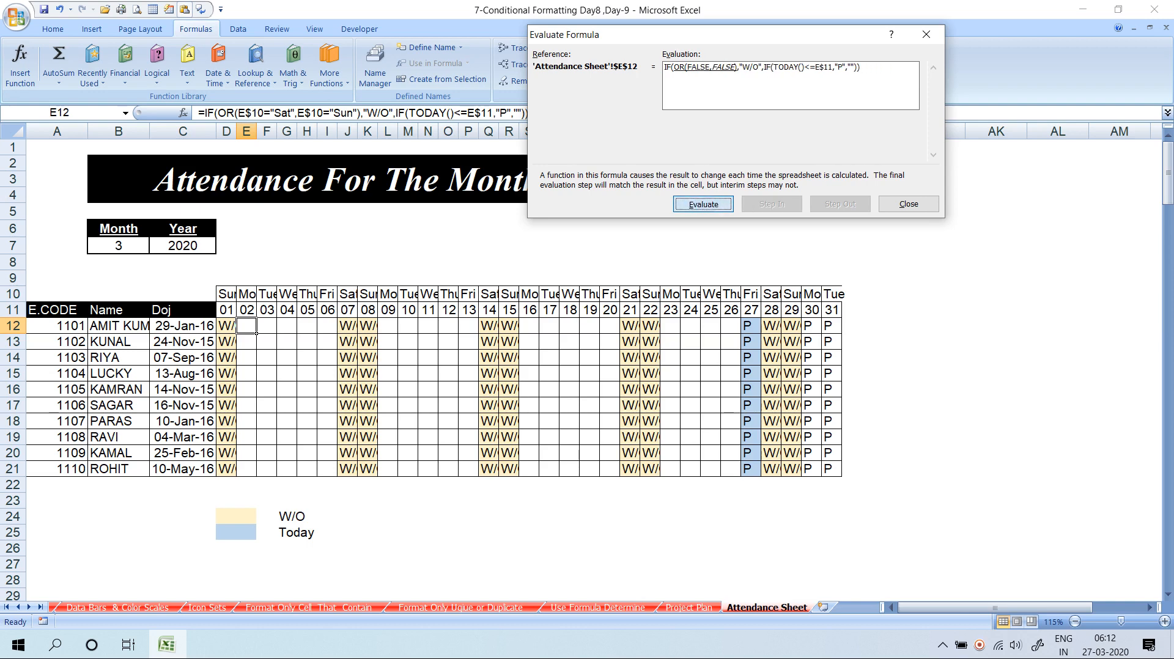
pyautogui.press('Return')
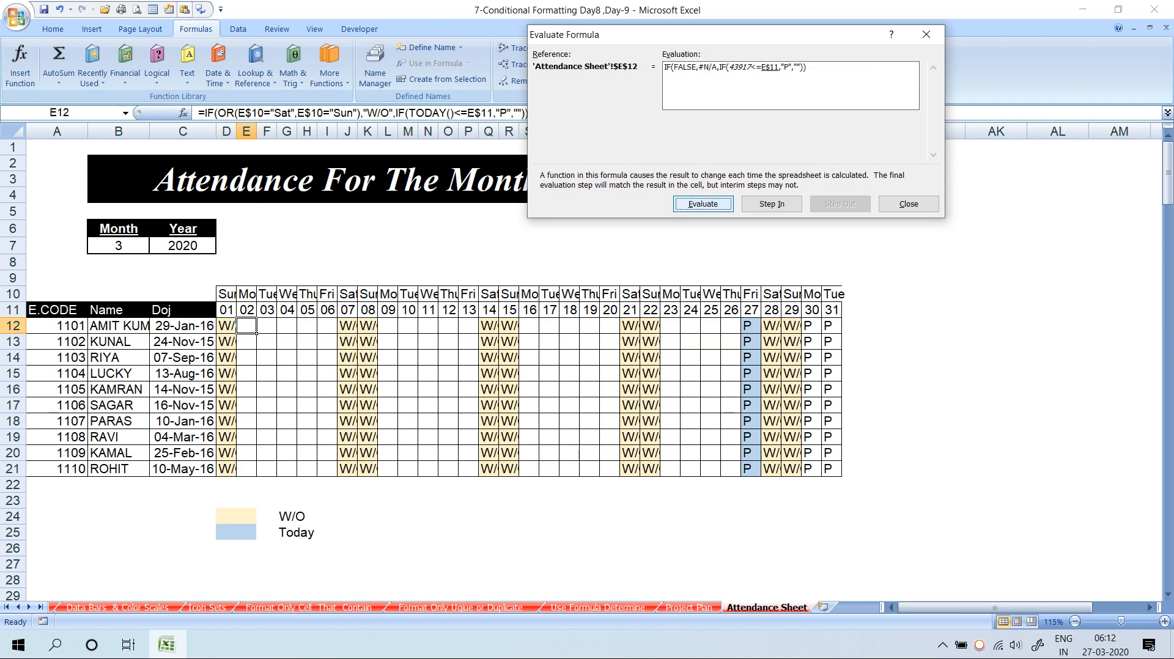
pyautogui.press('Return')
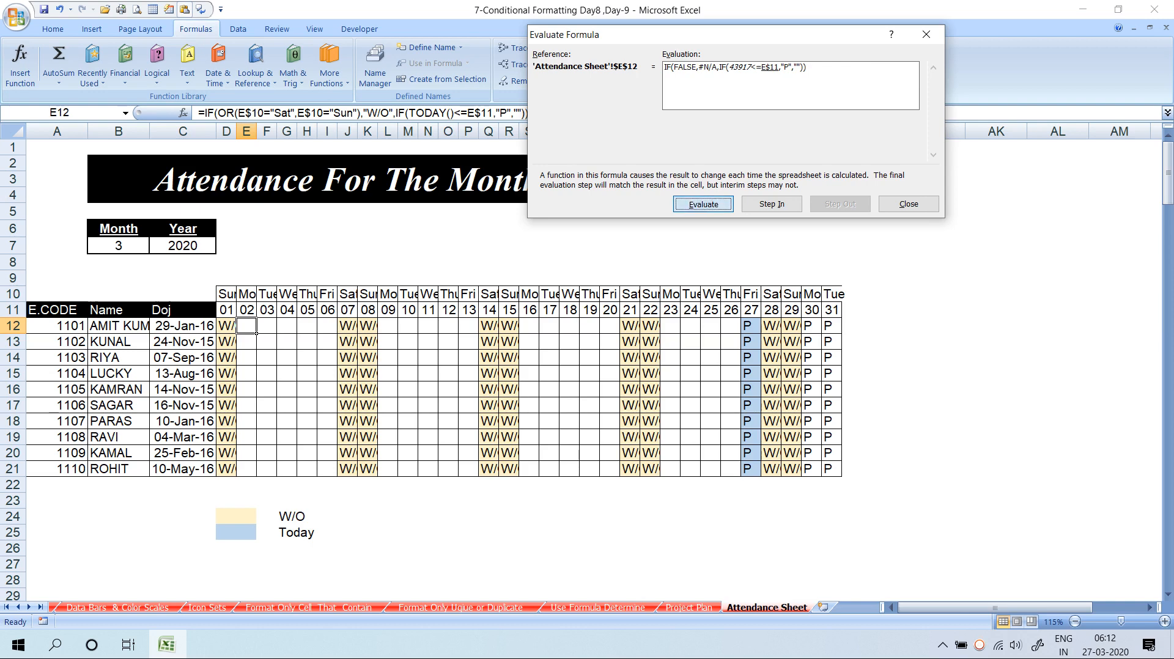
pyautogui.press('Return')
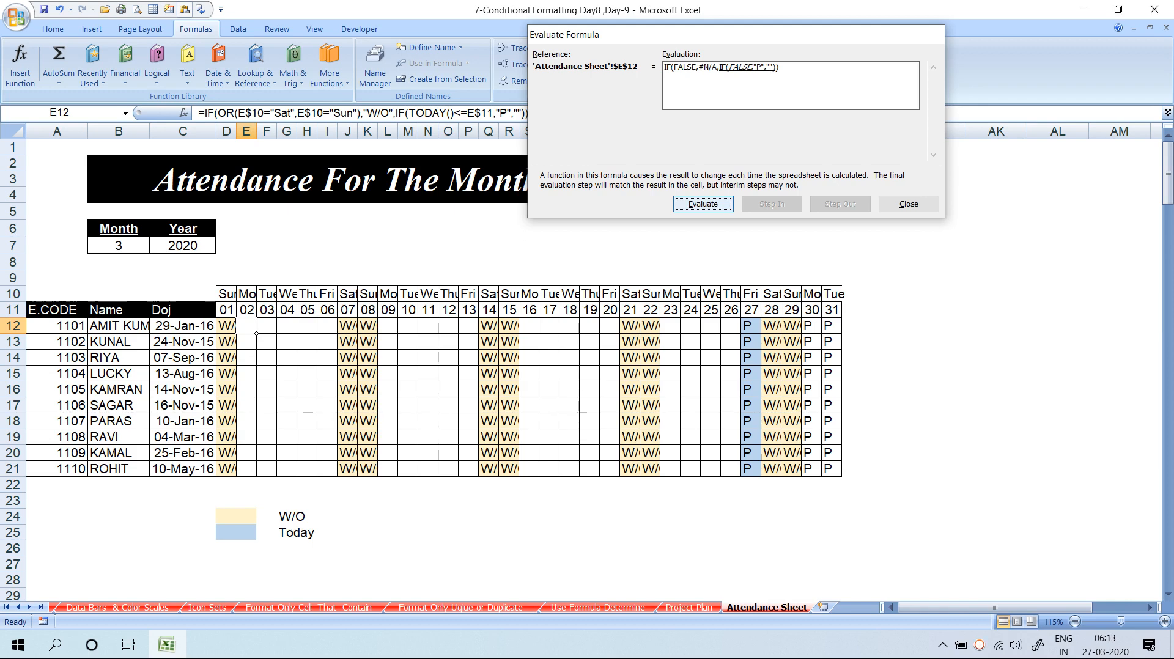
pyautogui.press('Escape')
pyautogui.press('F2')
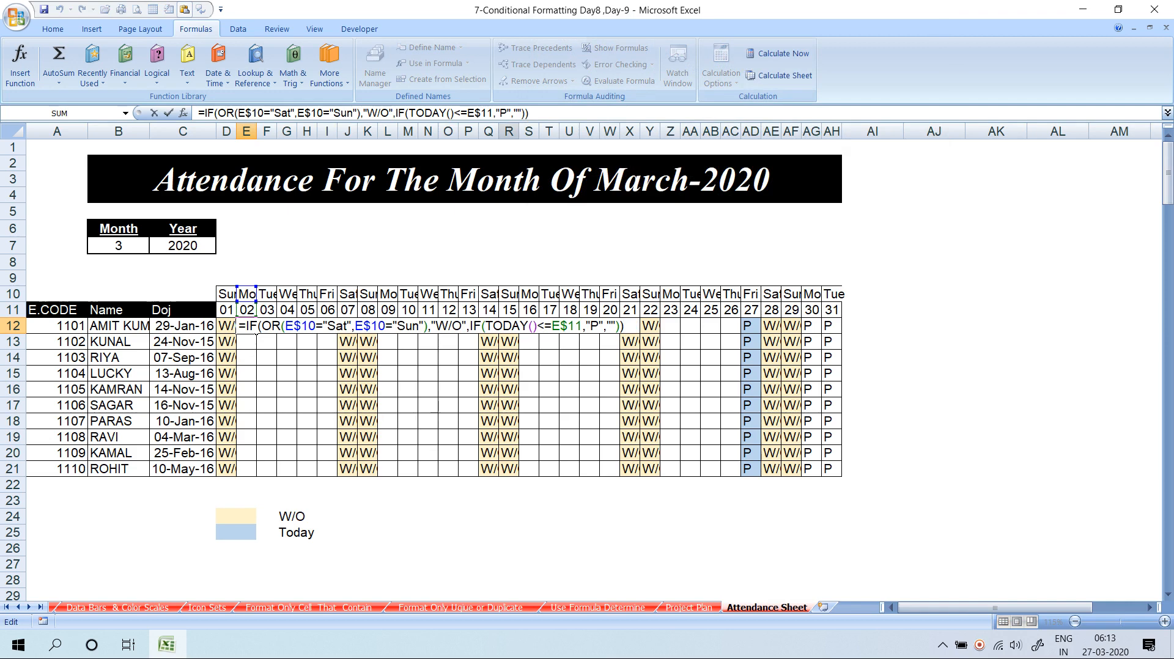
pyautogui.press('Escape')
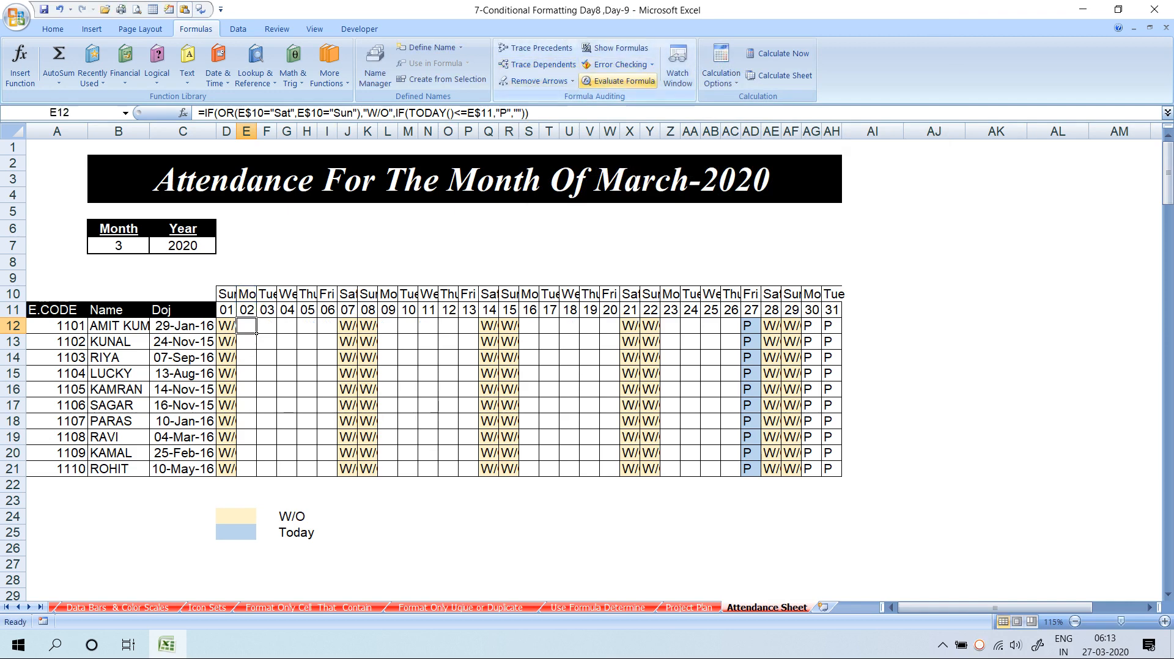
pyautogui.click(617, 81)
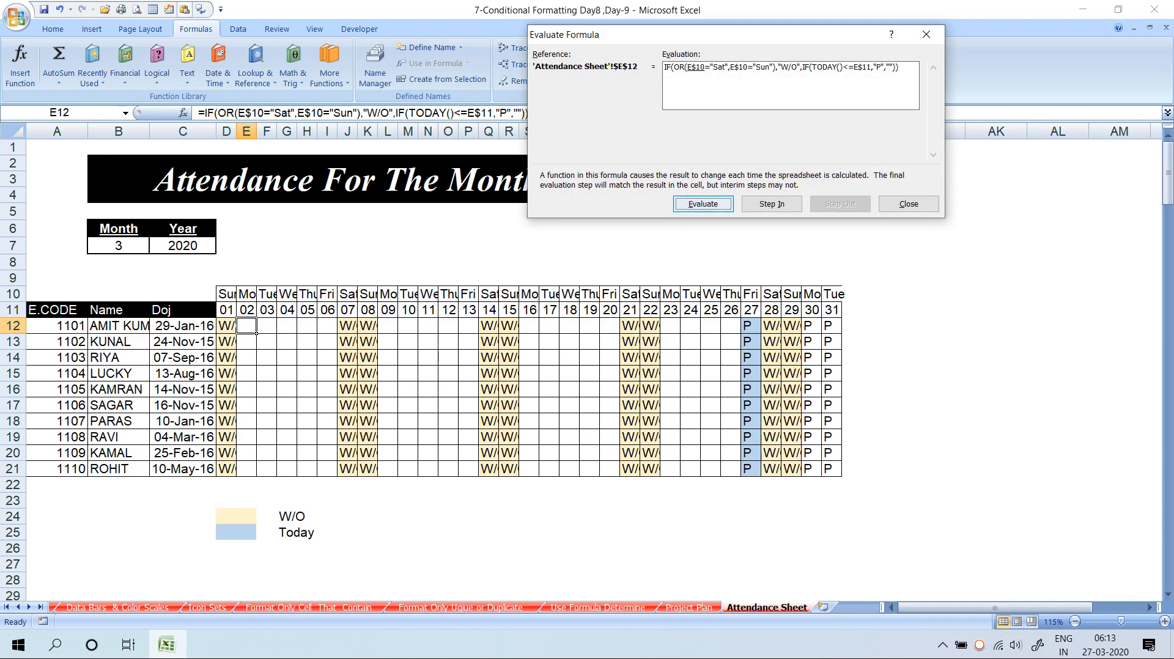
pyautogui.press('Return')
pyautogui.press('Return')
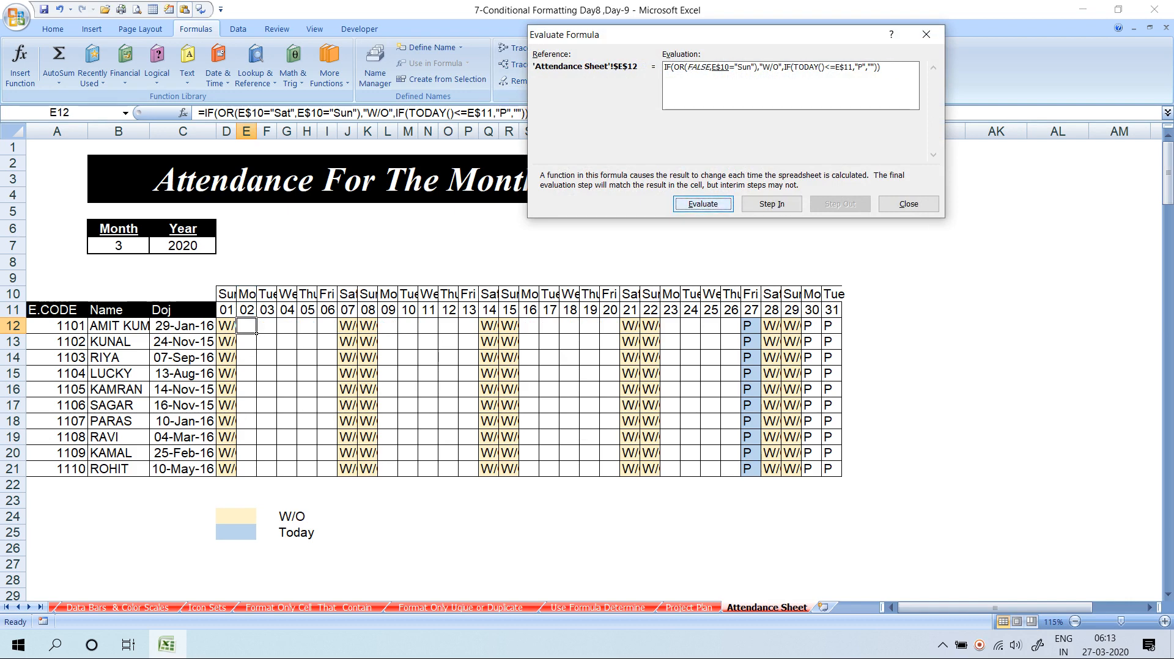
pyautogui.press('Return')
pyautogui.press('Return')
pyautogui.press('Return')
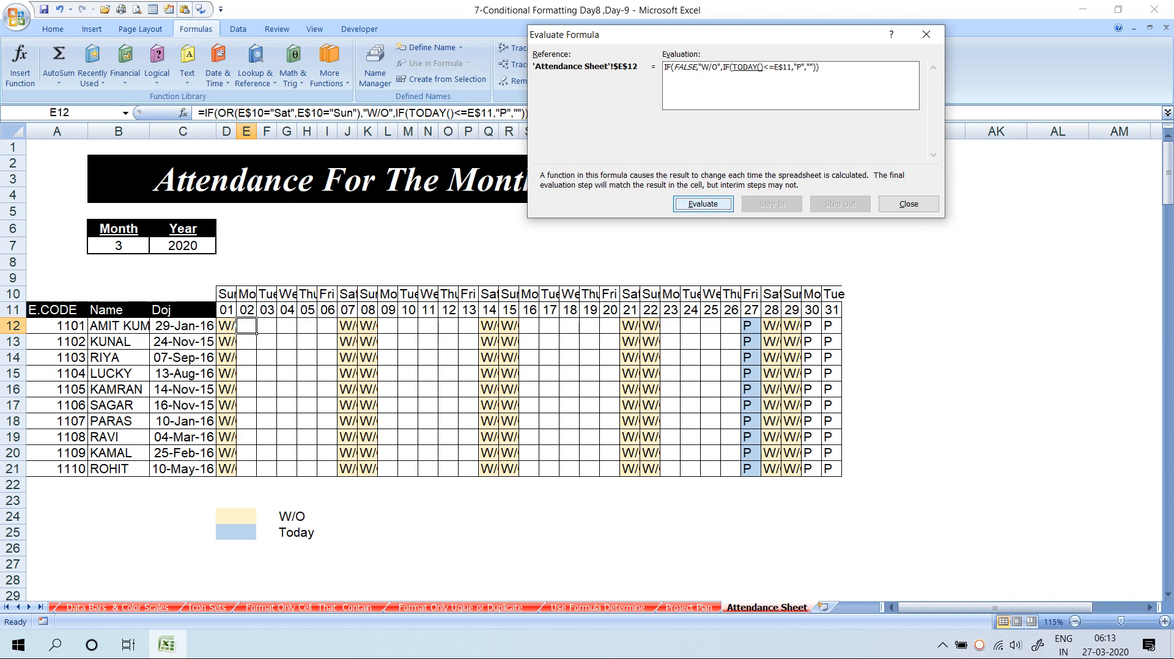
pyautogui.press('Return')
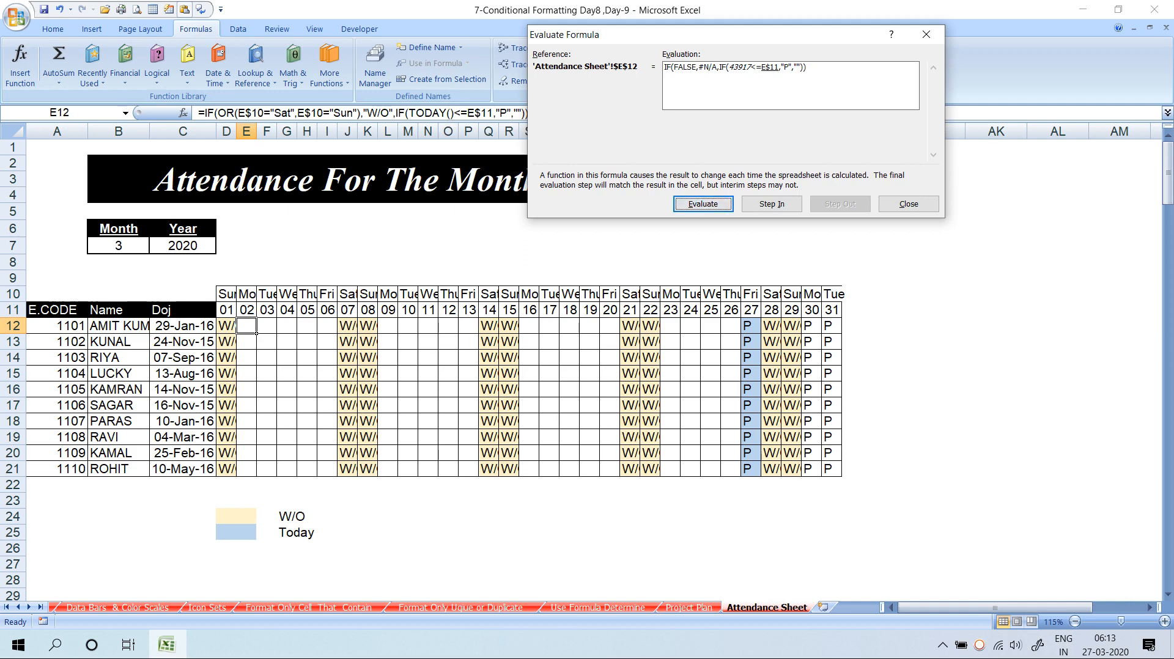
pyautogui.press('Return')
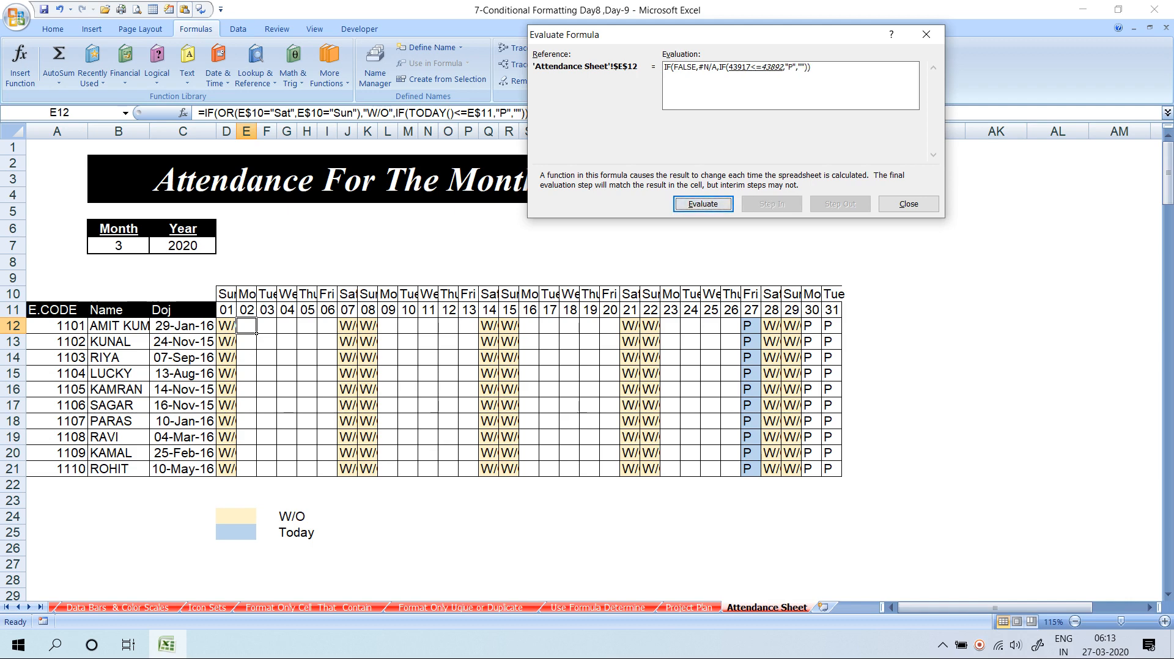
pyautogui.press('Return')
pyautogui.press('Escape')
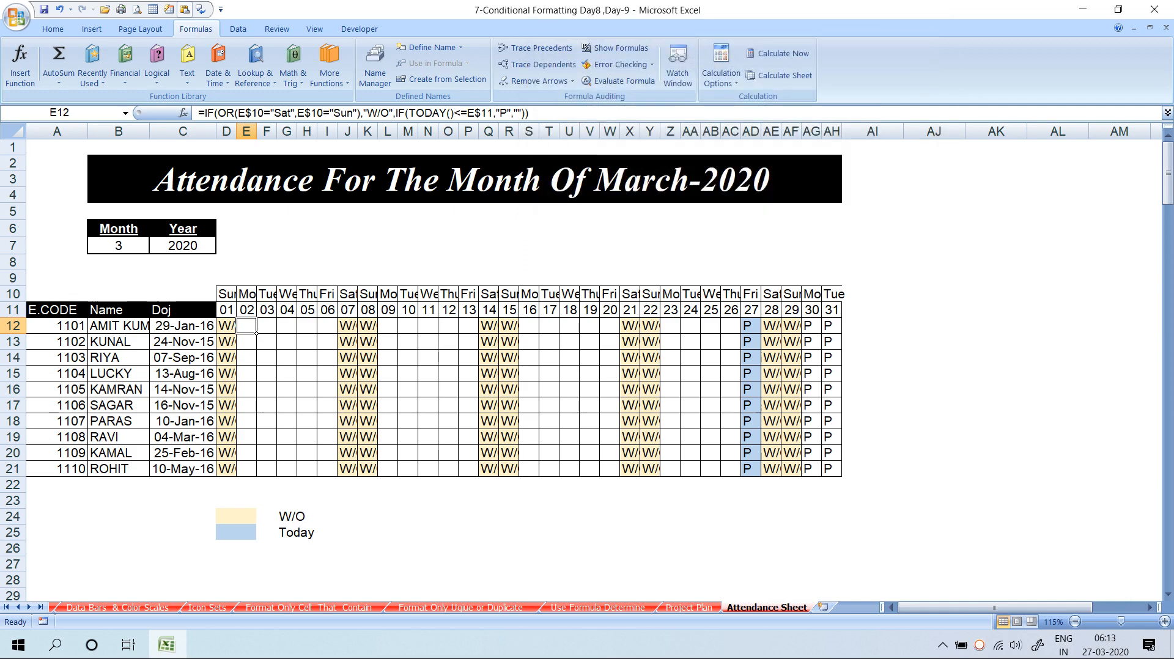
# Make D12 return "" when TODAY()<=D$11 and P otherwise, then fill it across D12:AH21
pyautogui.doubleClick(256, 333)
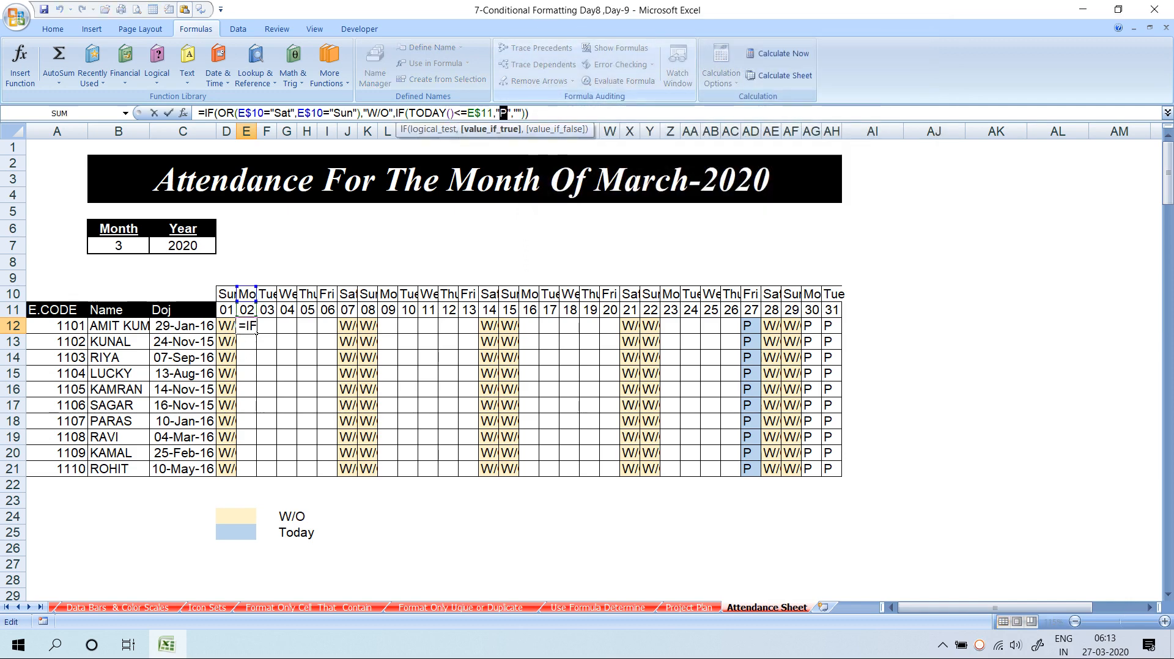
pyautogui.press('Escape')
pyautogui.click(235, 333)
pyautogui.press('F2')
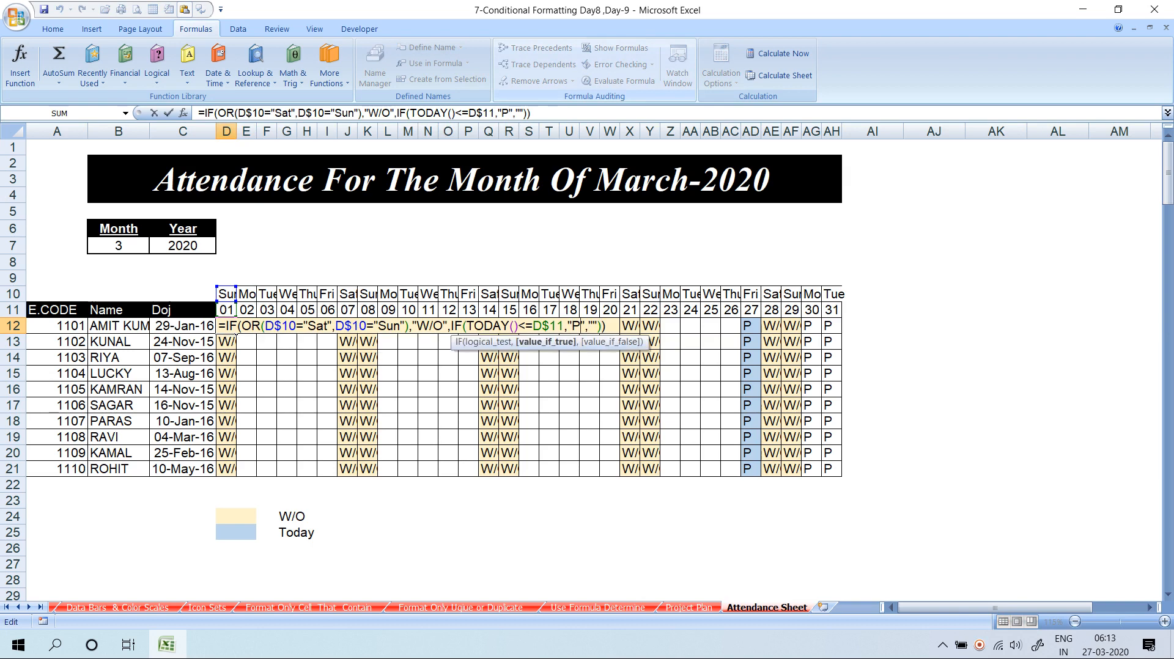
pyautogui.press('BackSpace')
pyautogui.press('Right')
pyautogui.press('Right')
pyautogui.write('P')
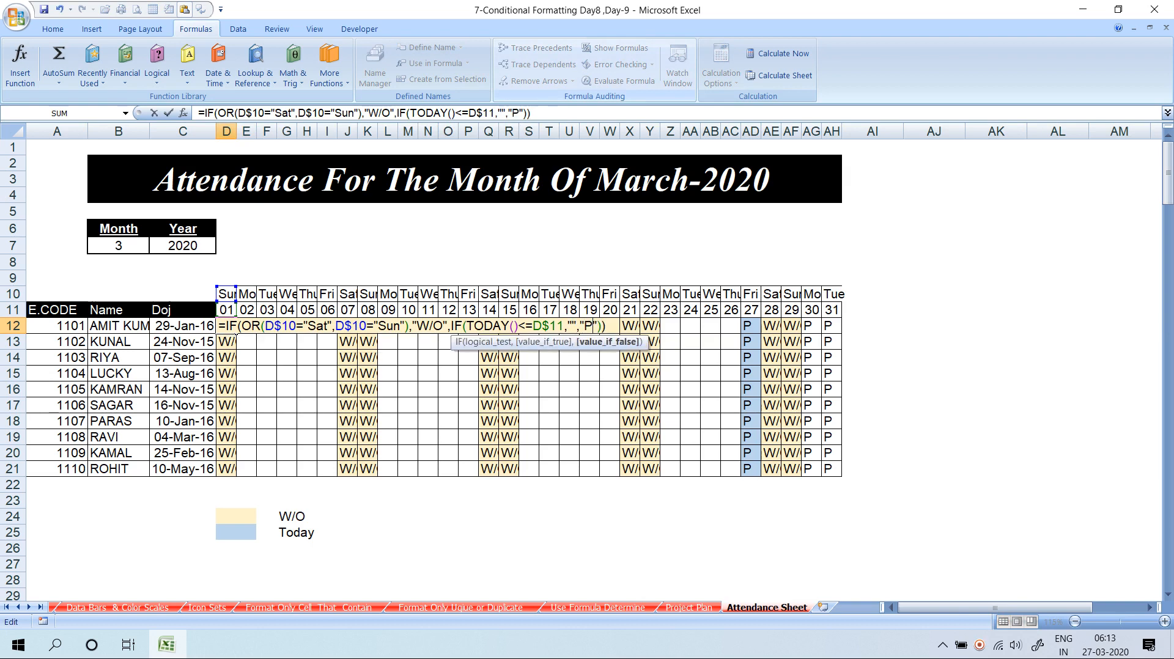
pyautogui.press('Return')
pyautogui.click(235, 333)
pyautogui.moveTo(236, 330); pyautogui.dragTo(842, 476)
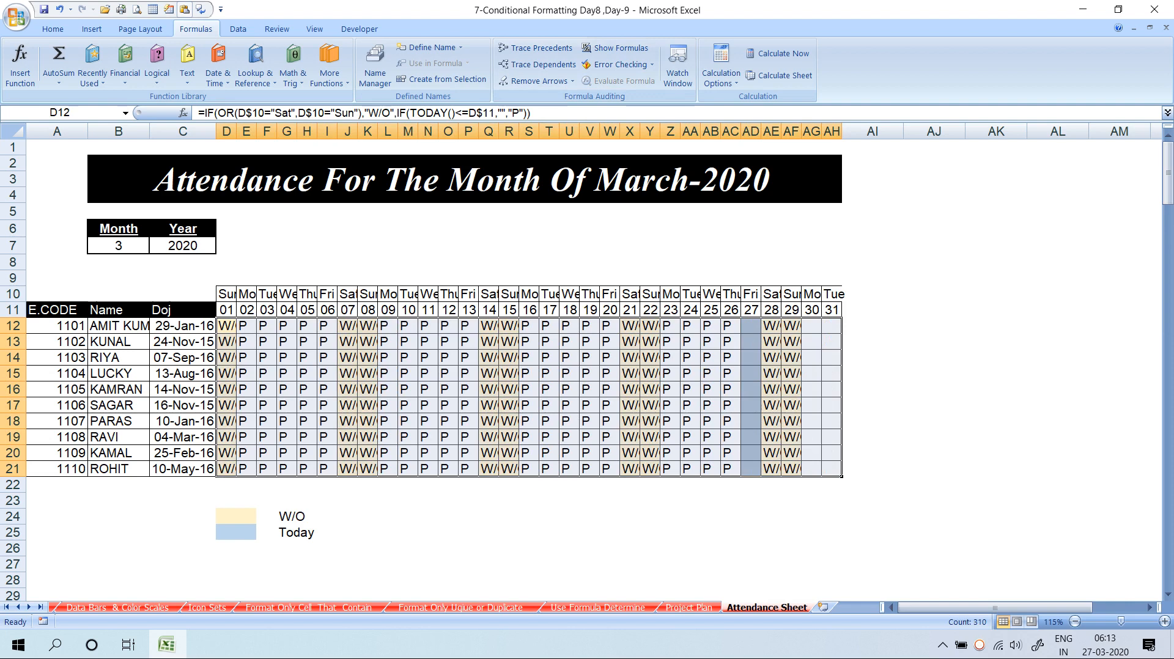
# Check the formulas in V13, E12, D12, AG12 and AD12 around days 26–27
pyautogui.click(596, 345)
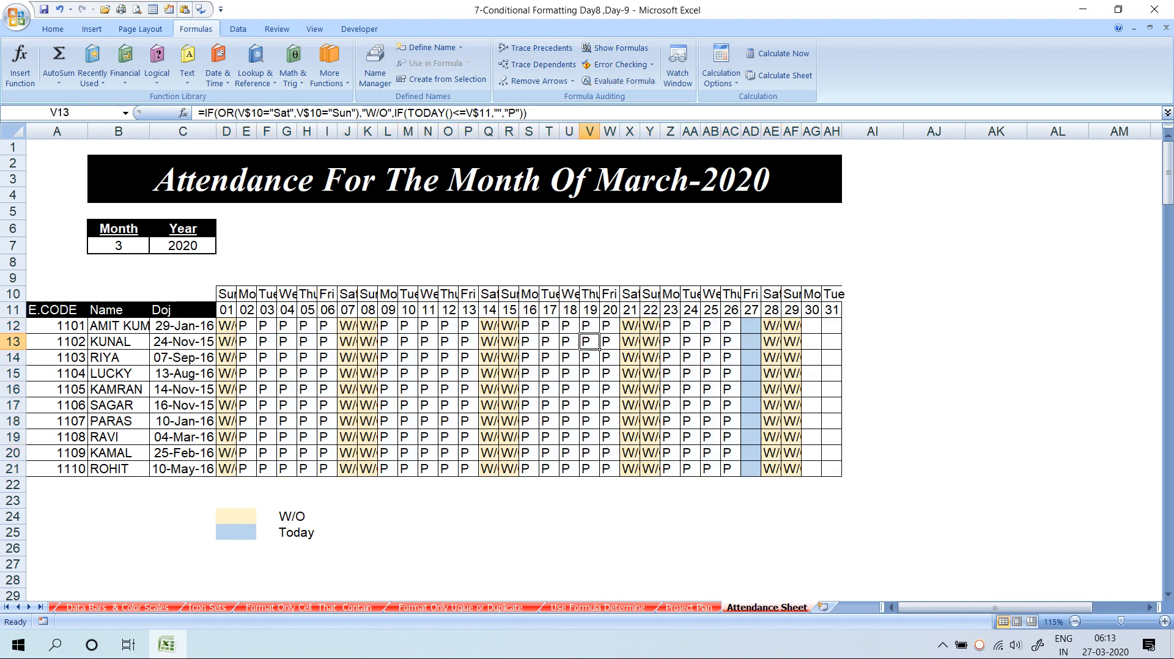
pyautogui.click(255, 330)
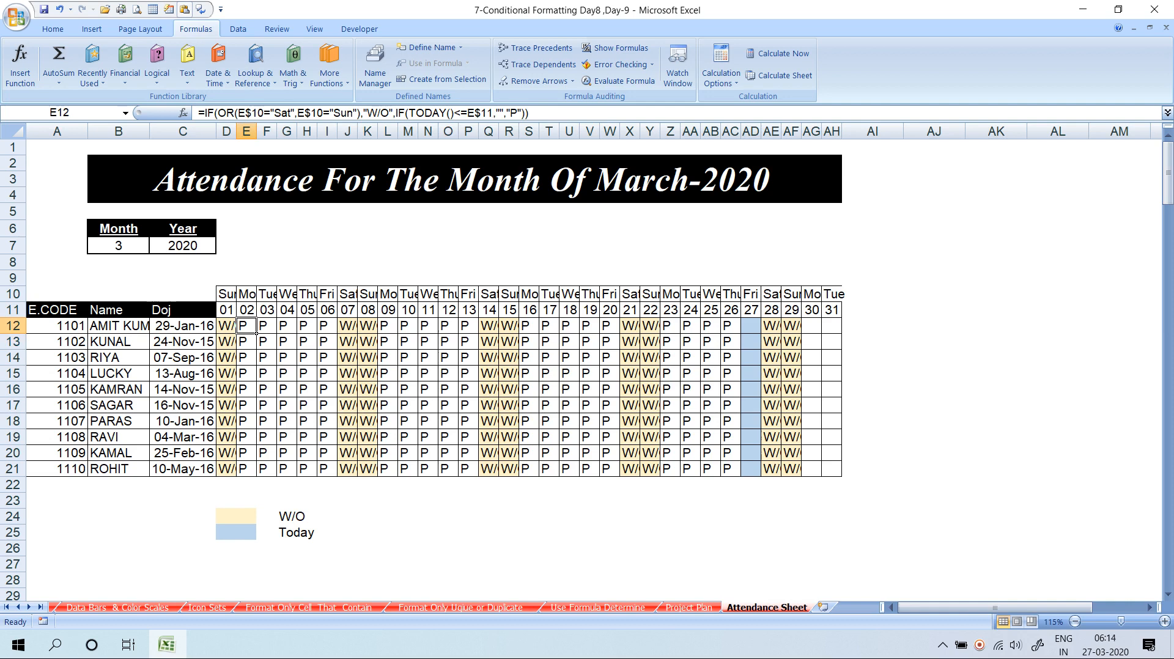
pyautogui.doubleClick(235, 330)
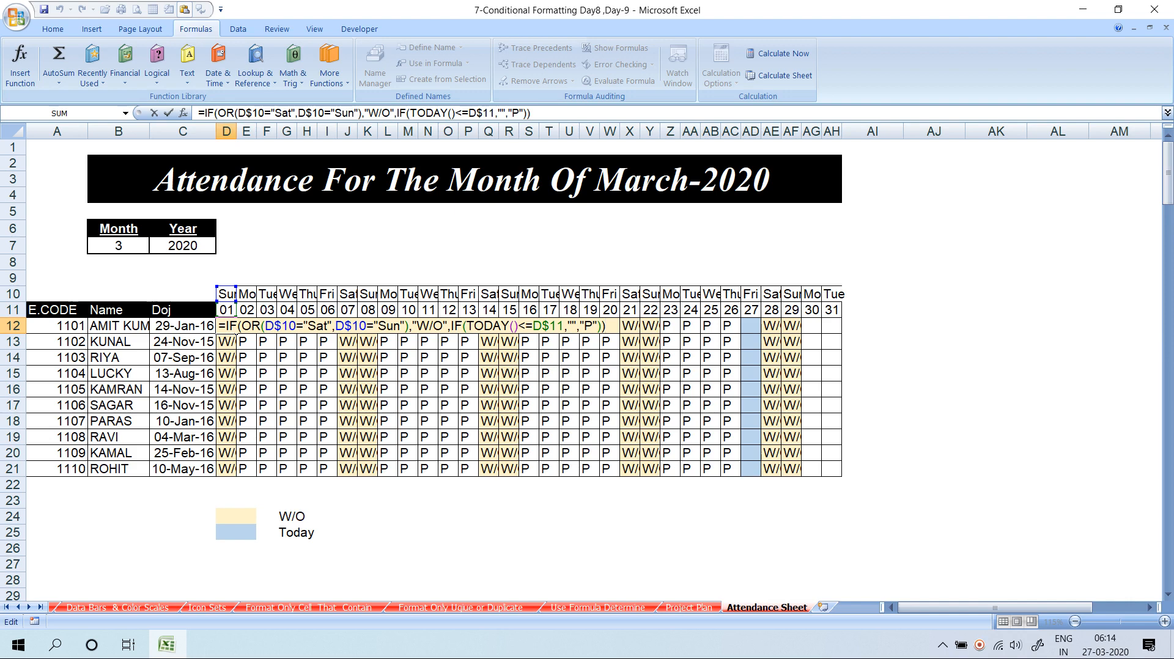
pyautogui.press('Escape')
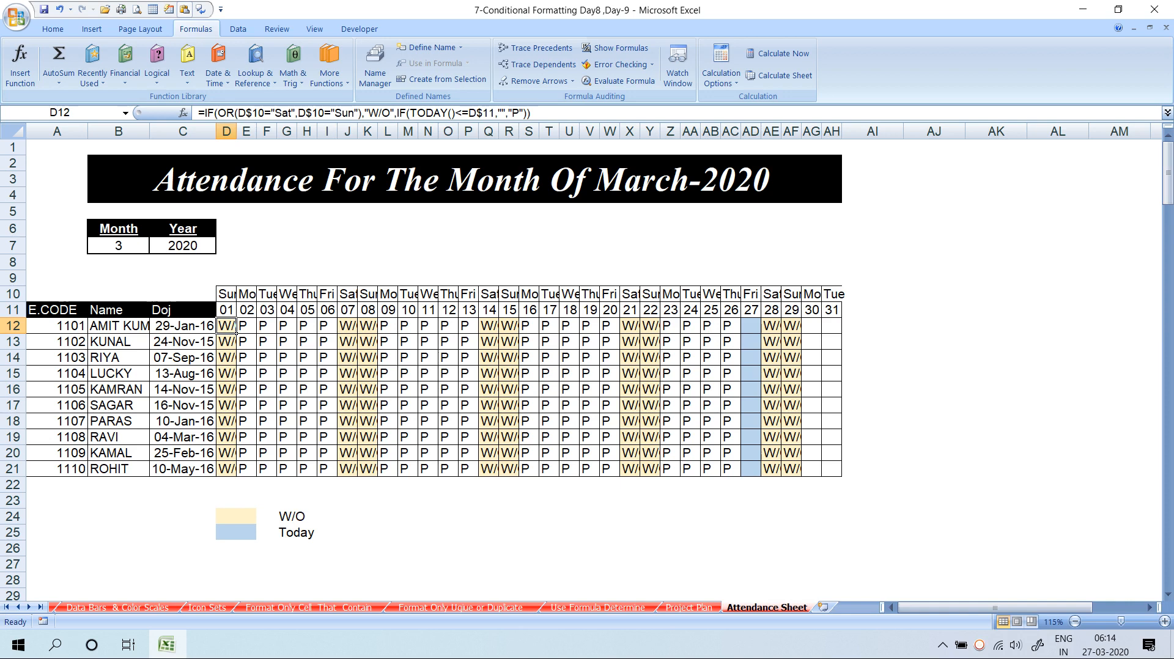
pyautogui.moveTo(728, 325); pyautogui.dragTo(758, 489)
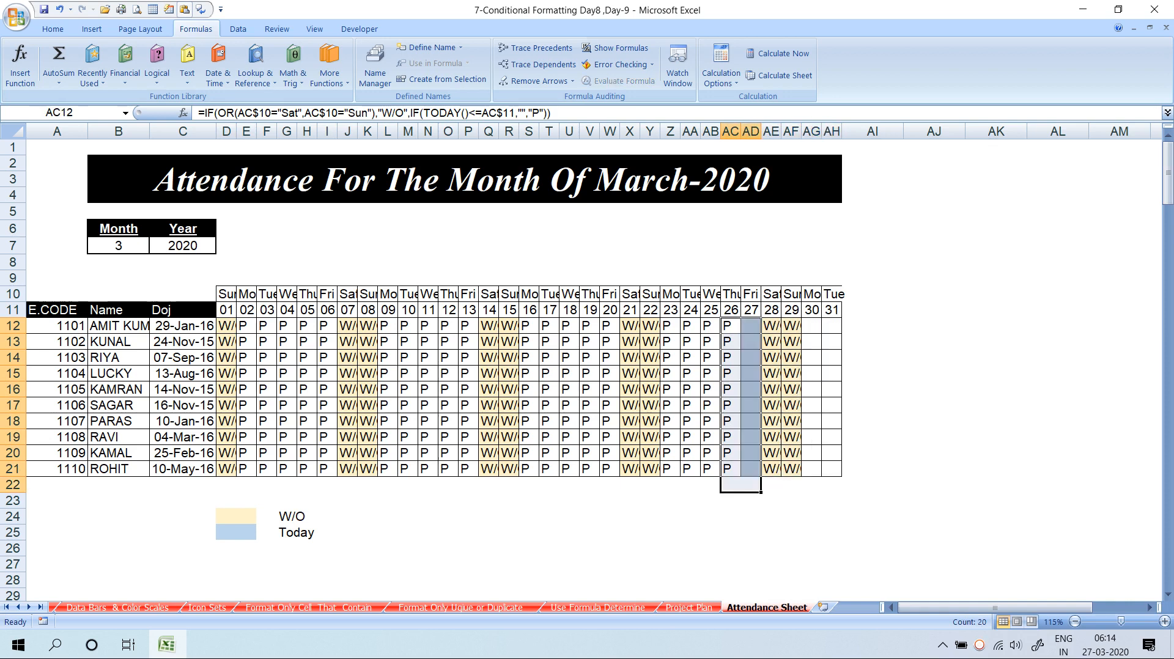
pyautogui.click(820, 330)
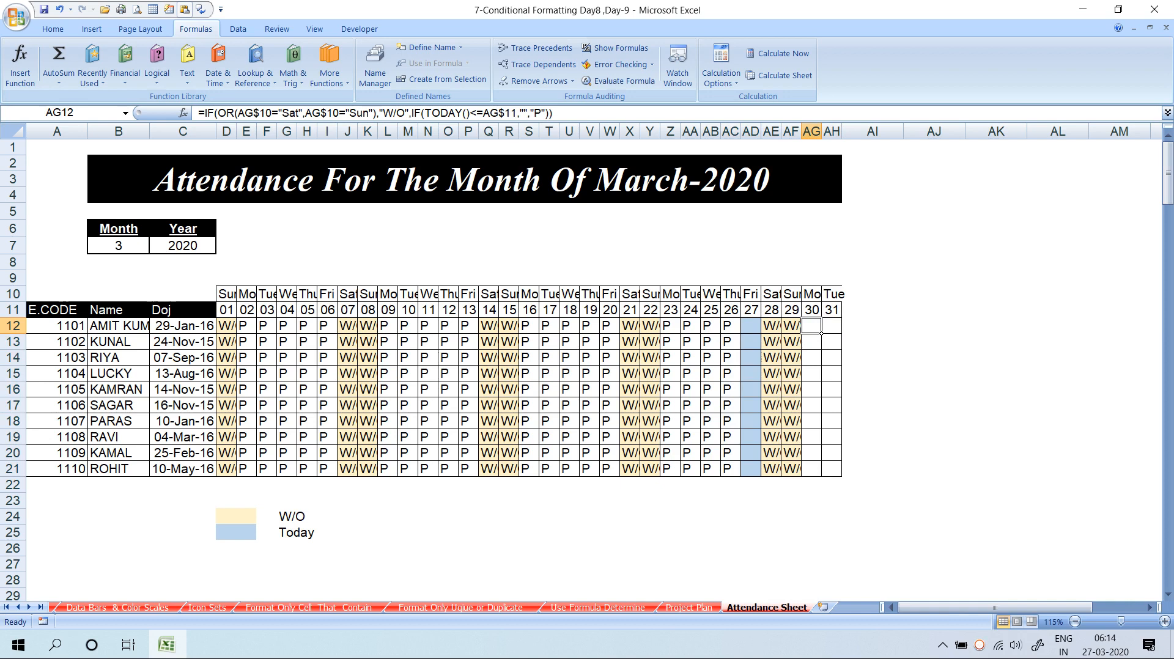
pyautogui.click(760, 331)
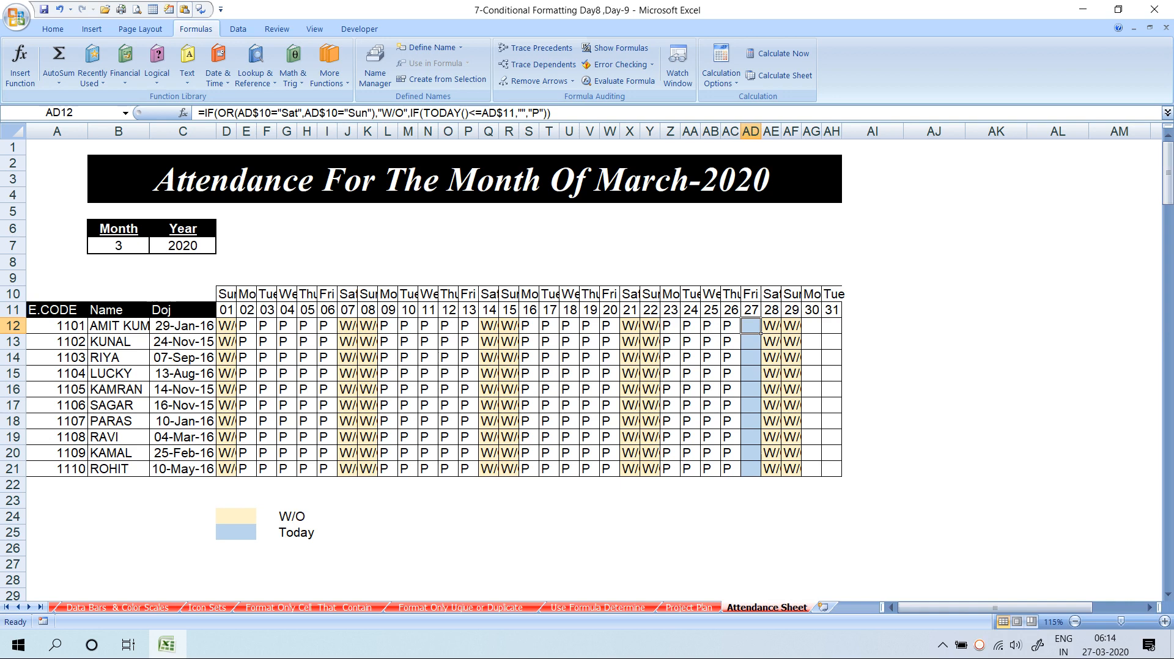
pyautogui.press('F2')
pyautogui.press('Escape')
# Add an Equal To "P" conditional rule giving D11:AH21 cells a yellow fill
pyautogui.moveTo(227, 310); pyautogui.dragTo(832, 470)
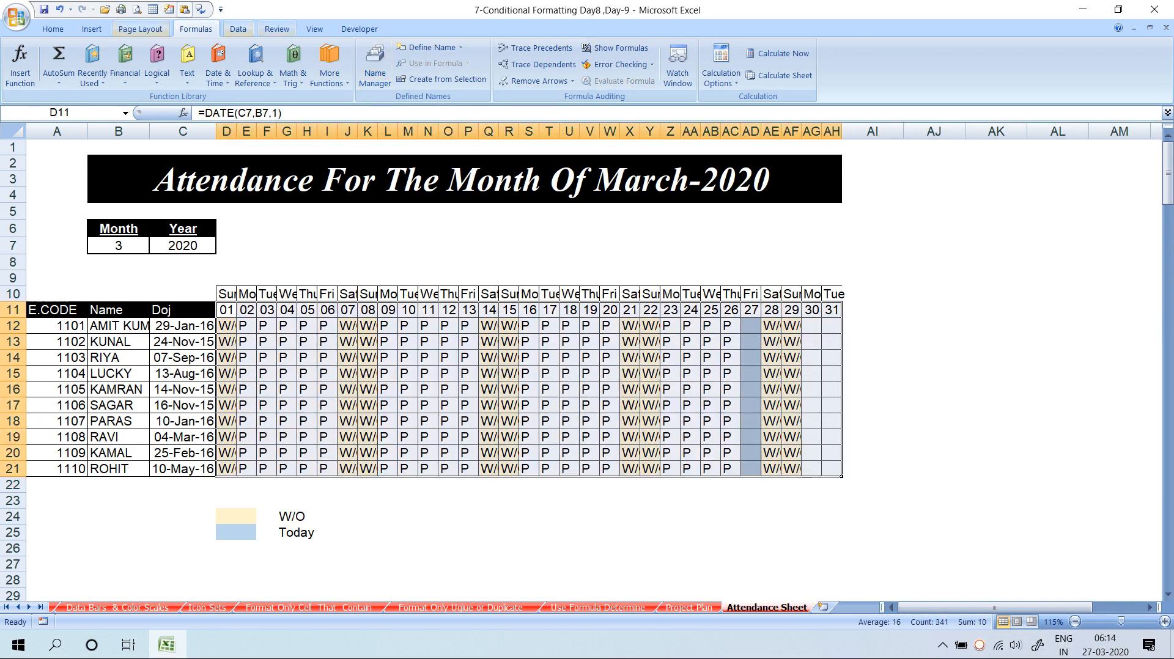
pyautogui.click(53, 29)
pyautogui.click(550, 67)
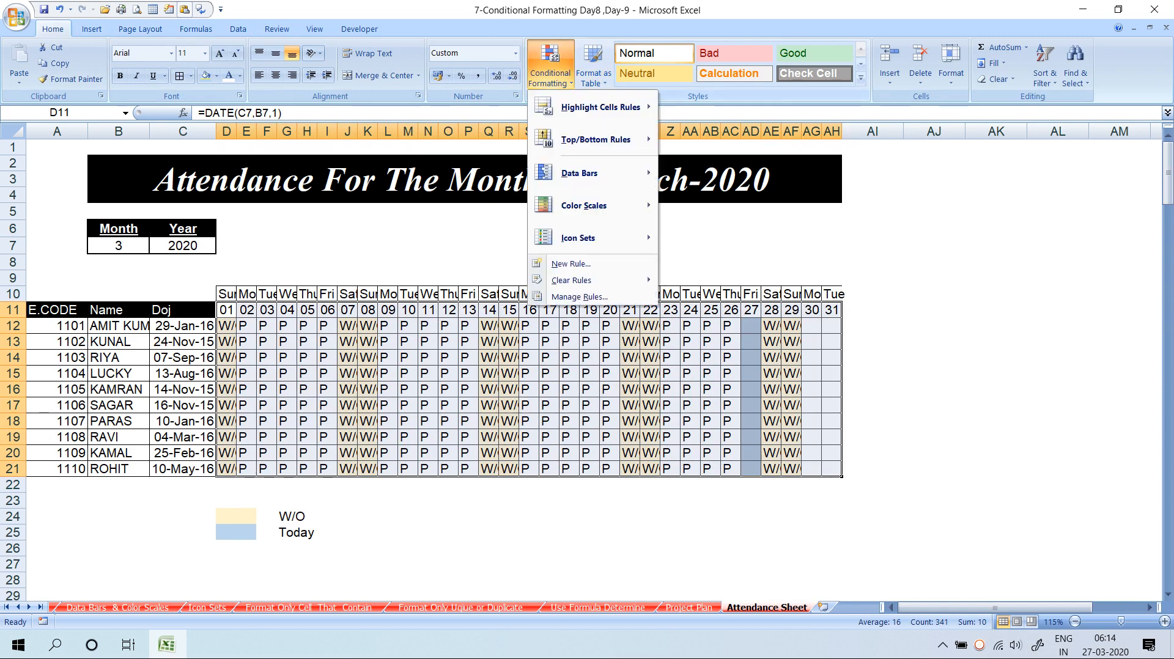
pyautogui.moveTo(603, 108)
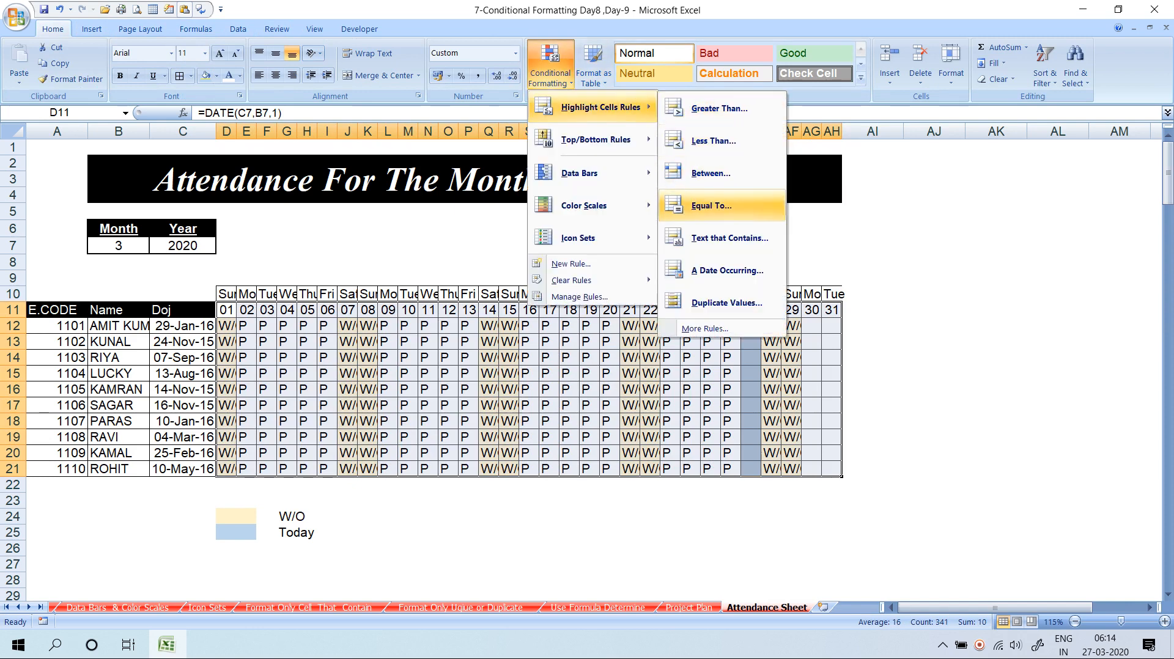
pyautogui.click(711, 205)
pyautogui.write('p')
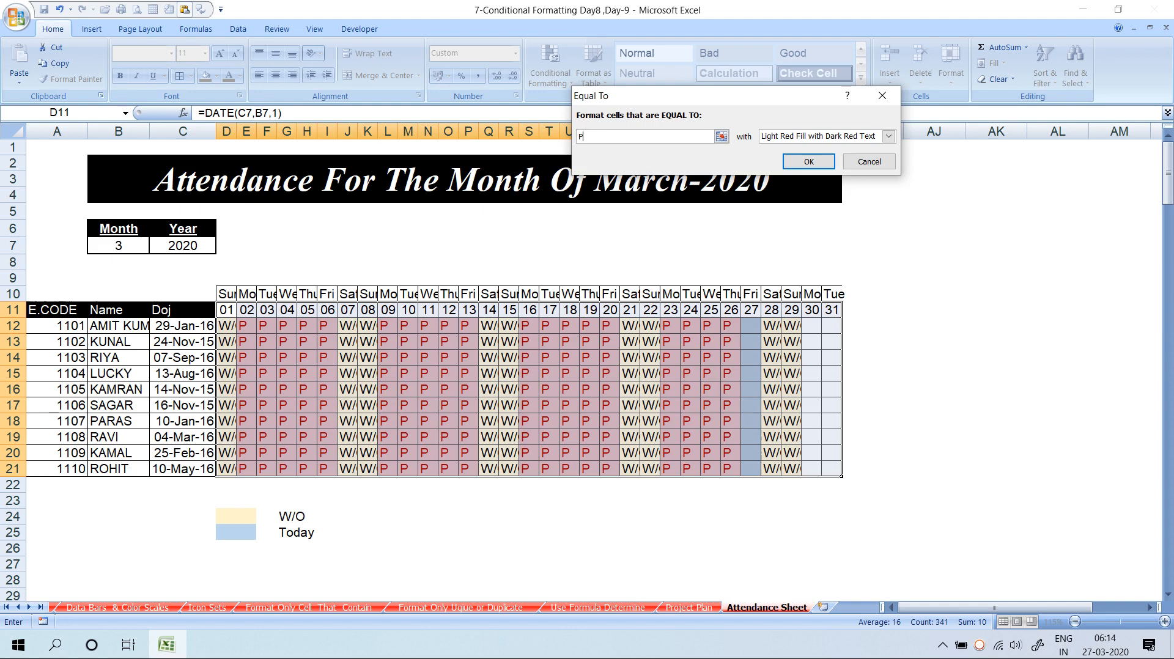
pyautogui.write('P')
pyautogui.click(889, 136)
pyautogui.click(795, 207)
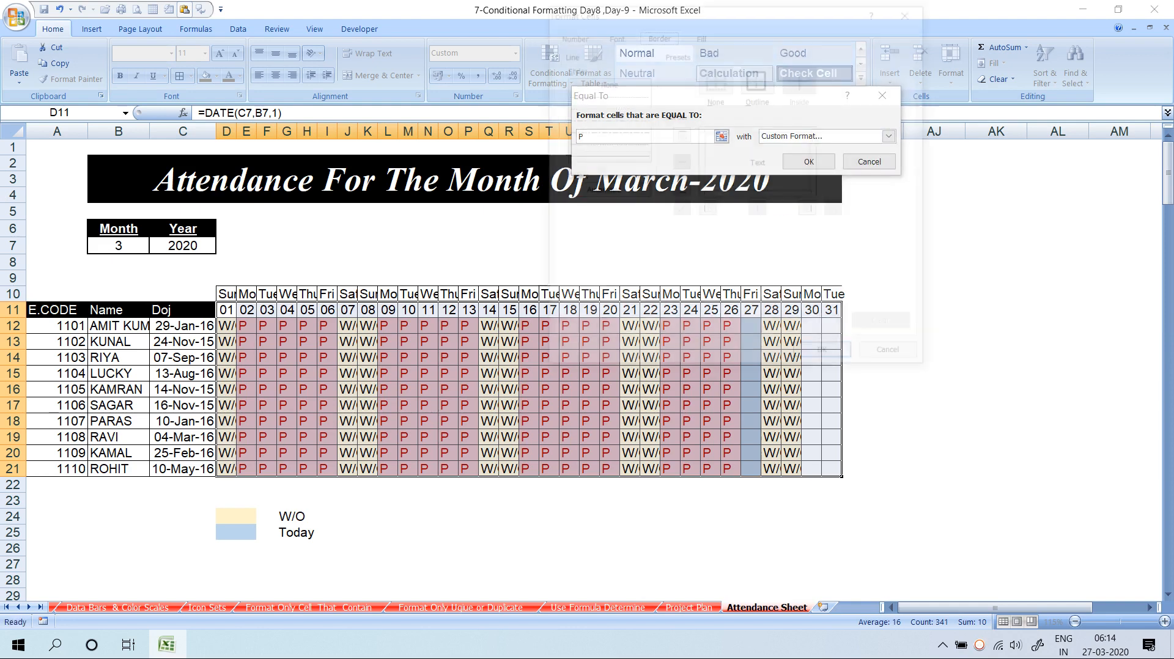
pyautogui.click(702, 33)
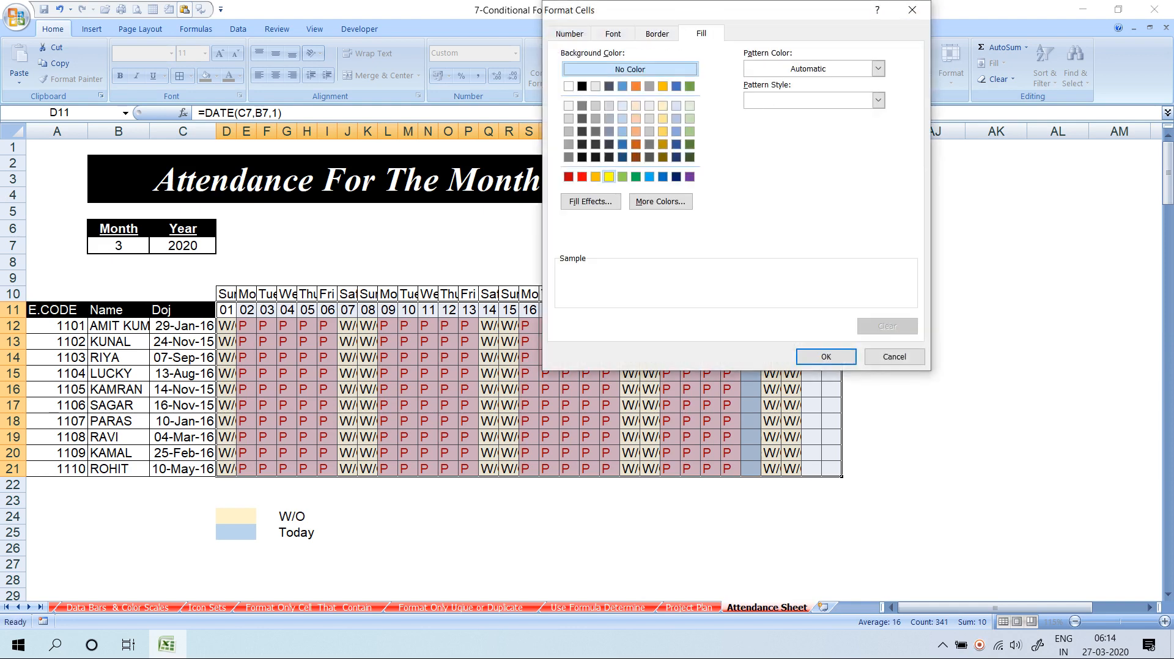
pyautogui.click(609, 177)
pyautogui.click(826, 356)
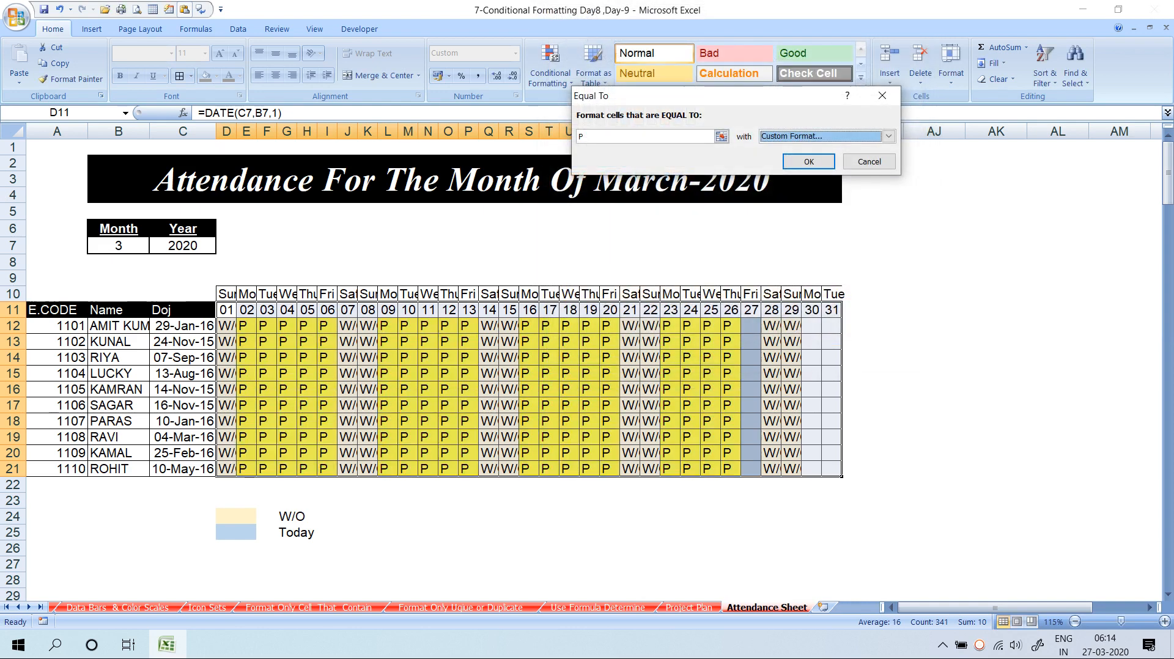
pyautogui.click(809, 162)
pyautogui.click(509, 421)
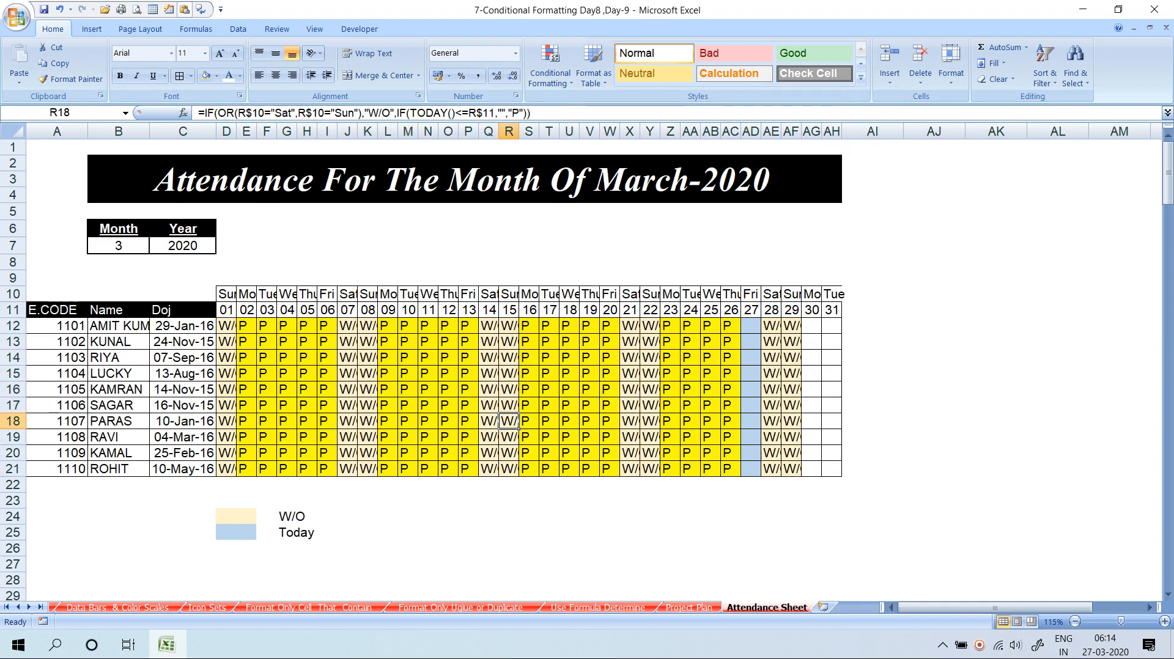
pyautogui.click(844, 295)
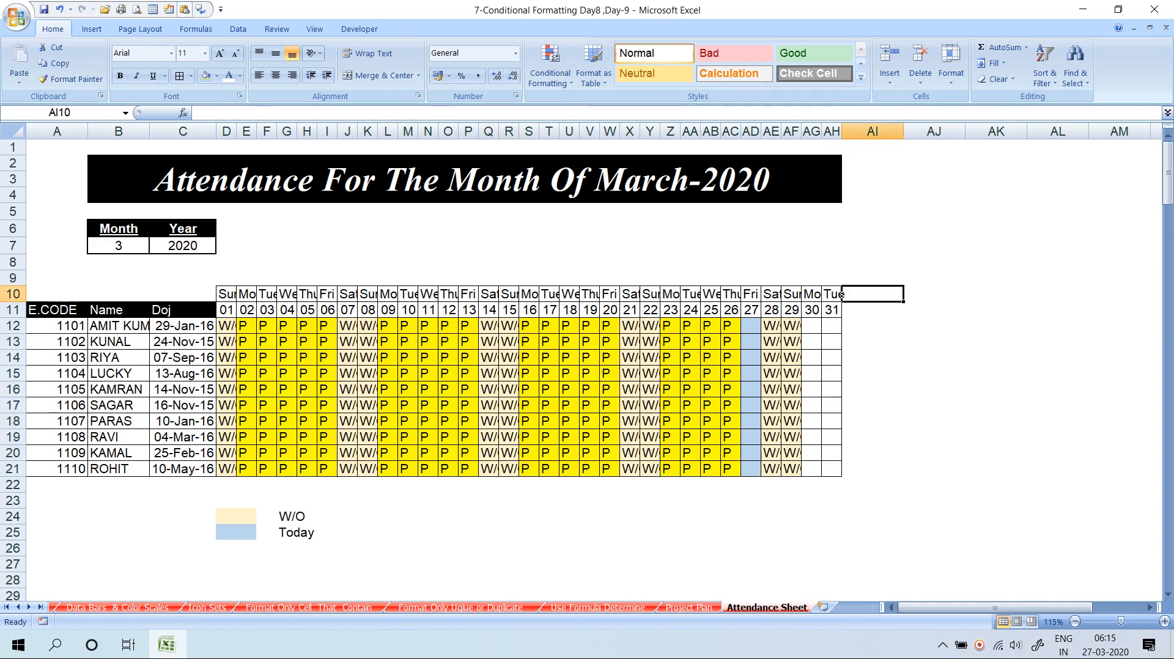
# Add a Total header in AI11 and enter =COUNTIF(A12:AH12,"P") in AI12
pyautogui.click(844, 310)
pyautogui.write('Tota')
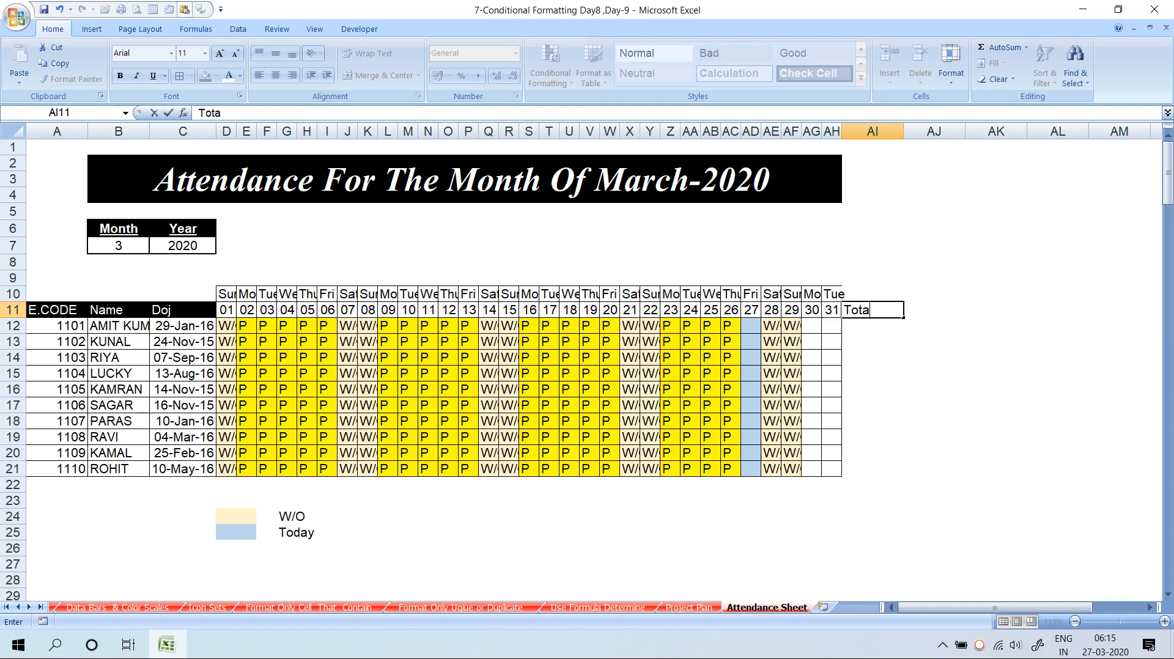
pyautogui.write('l')
pyautogui.press('Return')
pyautogui.write('=')
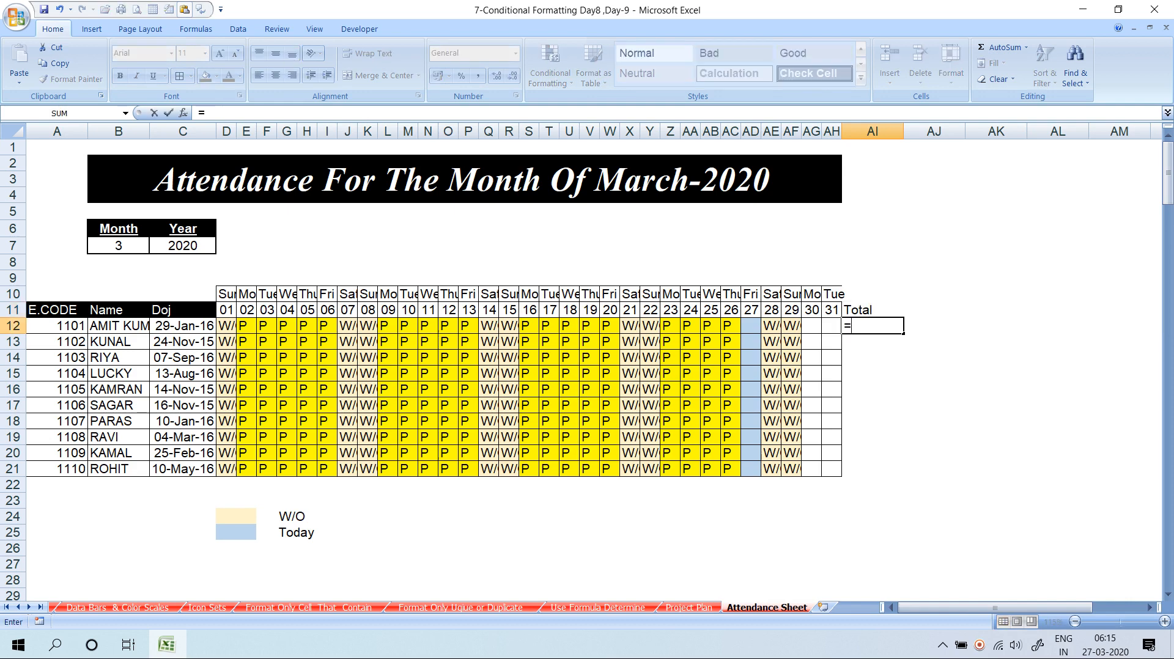
pyautogui.write('coun')
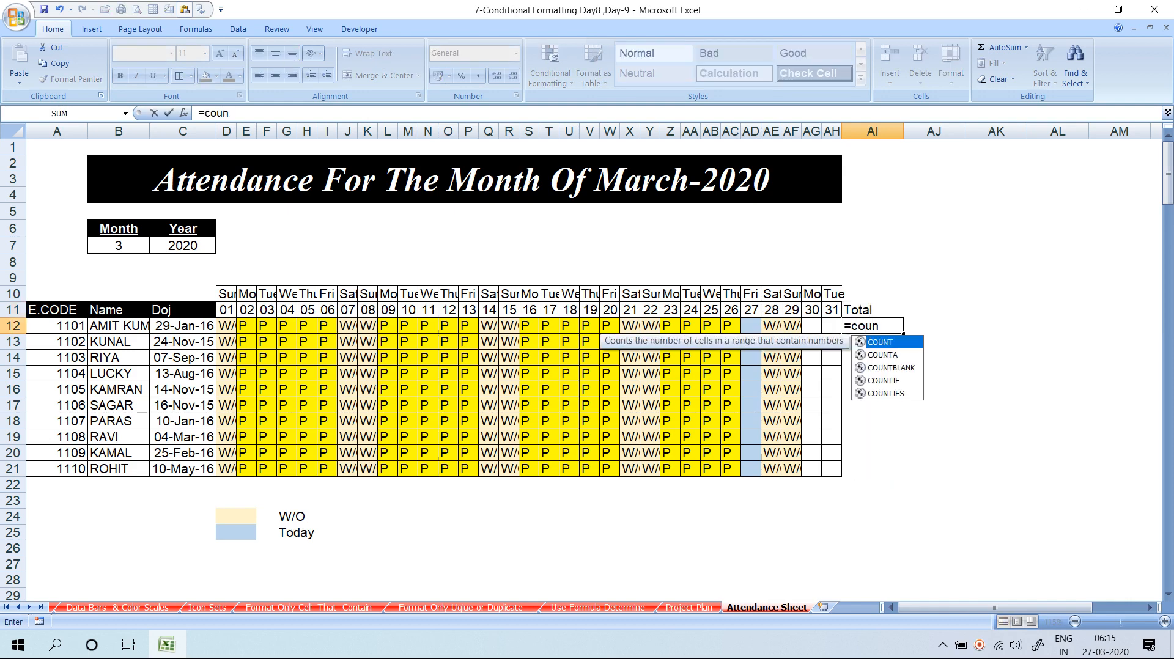
pyautogui.press('Down')
pyautogui.press('Down')
pyautogui.press('Down')
pyautogui.press('Tab')
pyautogui.press('Left')
pyautogui.press('Left')
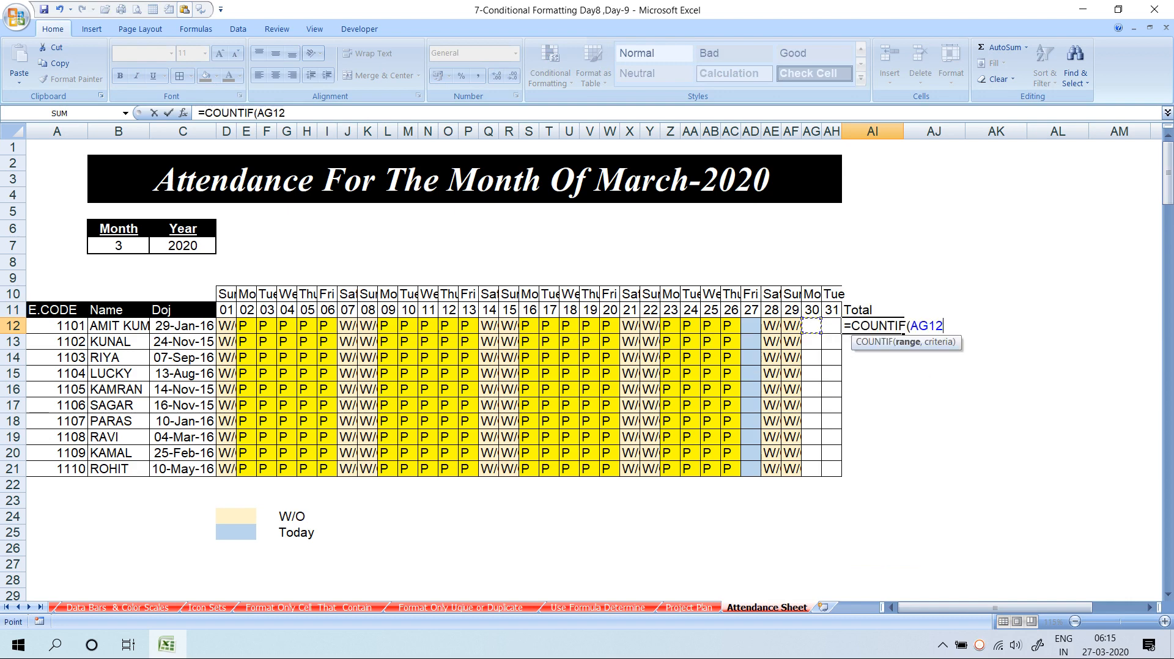
pyautogui.press('Right')
pyautogui.hotkey('ctrl', 'shift', 'Left')
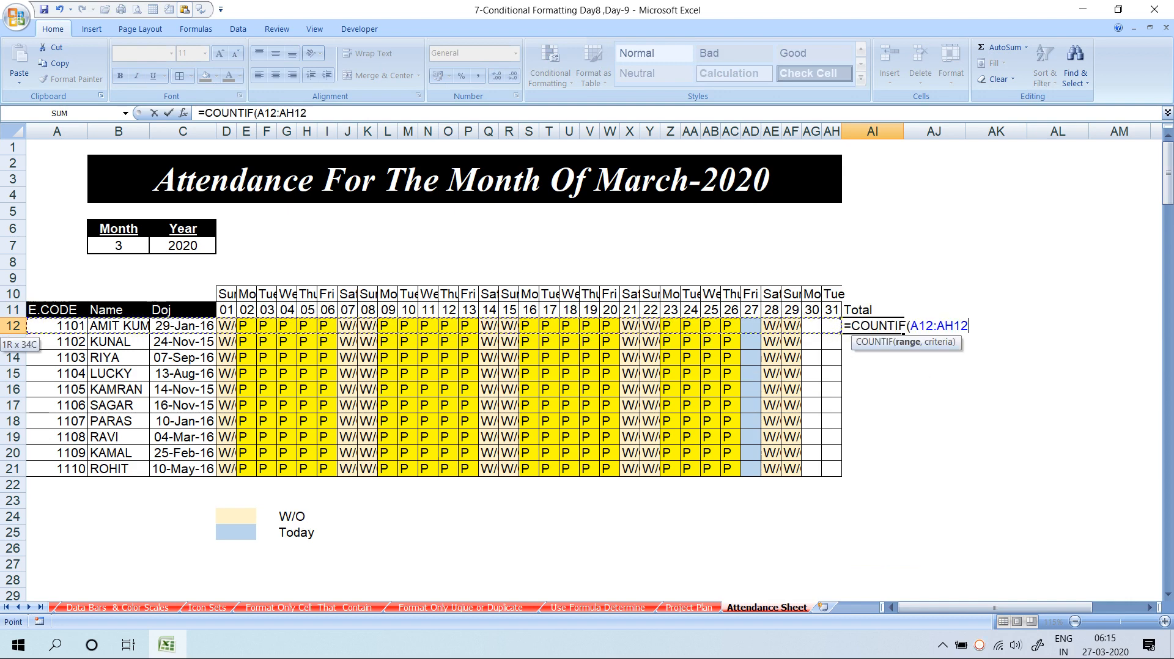
pyautogui.write(',"')
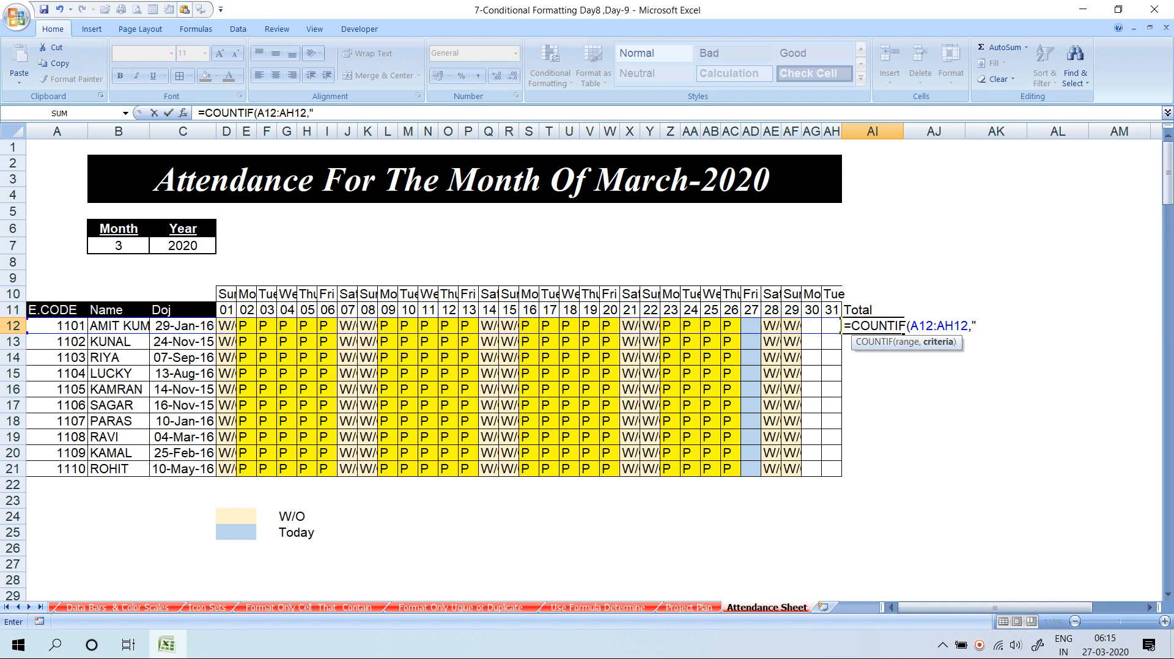
pyautogui.write('P"')
pyautogui.press('Return')
# Fill the COUNTIF formula down AI12:AI21 for all ten employees
pyautogui.press('Up')
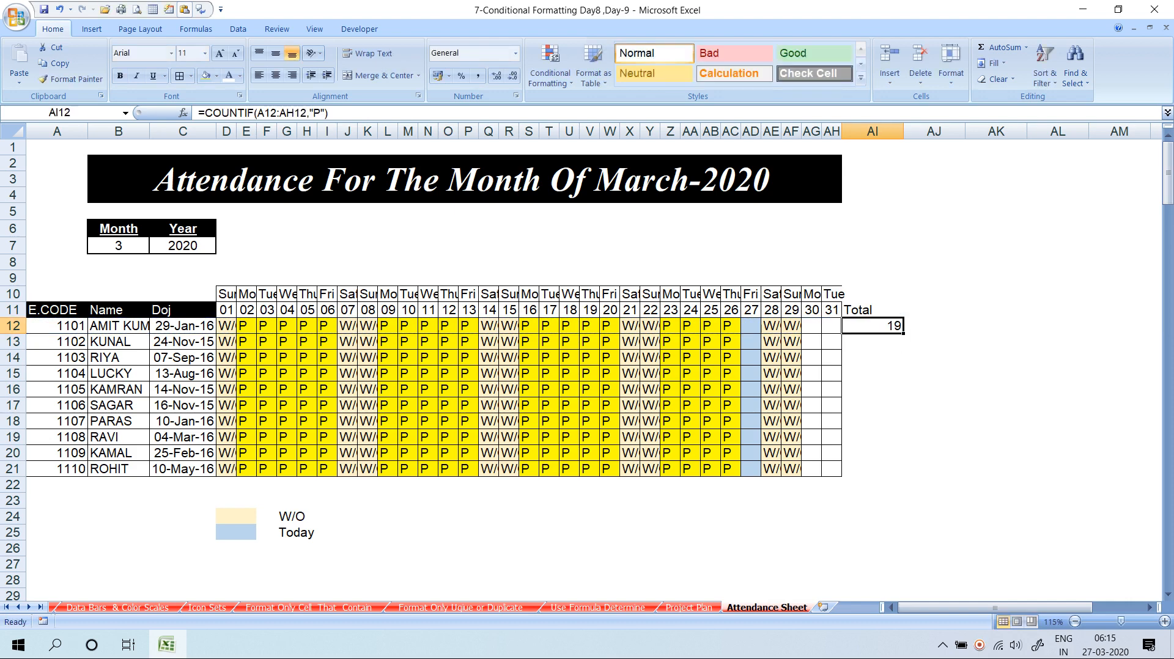
pyautogui.hotkey('shift', 'Down')
pyautogui.hotkey('shift', 'Down')
pyautogui.hotkey('shift', 'Down')
pyautogui.hotkey('shift', 'Down')
pyautogui.hotkey('shift', 'Down')
pyautogui.hotkey('shift', 'Down')
pyautogui.hotkey('shift', 'Down')
pyautogui.hotkey('shift', 'Down')
pyautogui.hotkey('shift', 'Down')
pyautogui.hotkey('shift', 'Down')
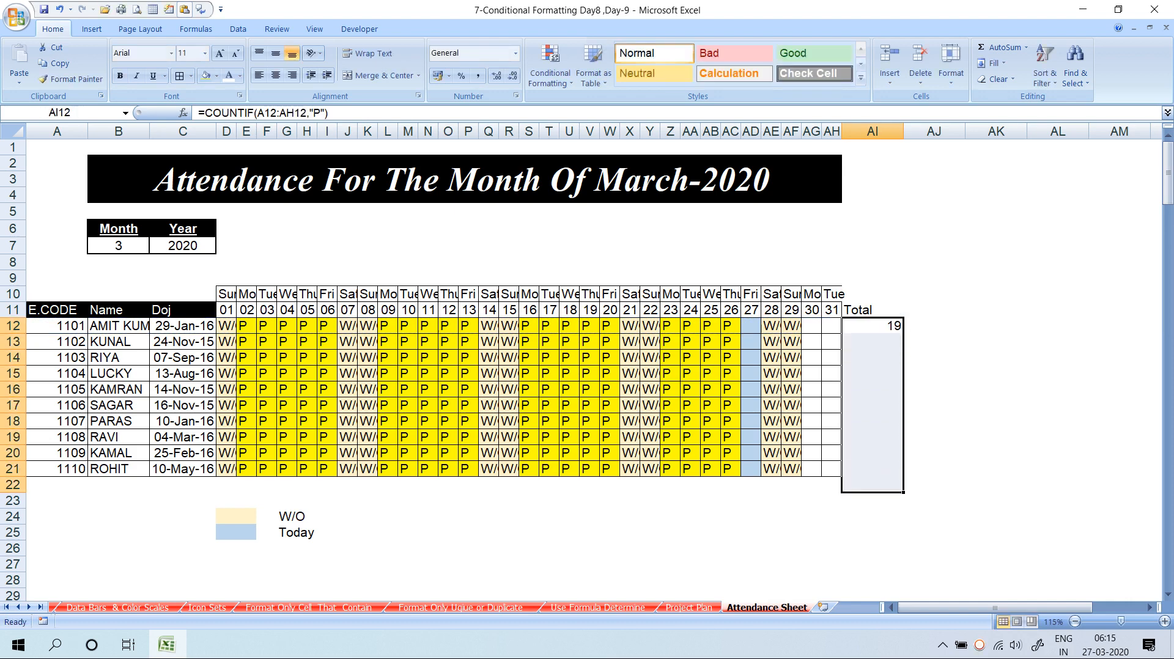
pyautogui.hotkey('shift', 'Up')
pyautogui.hotkey('ctrl', 'd')
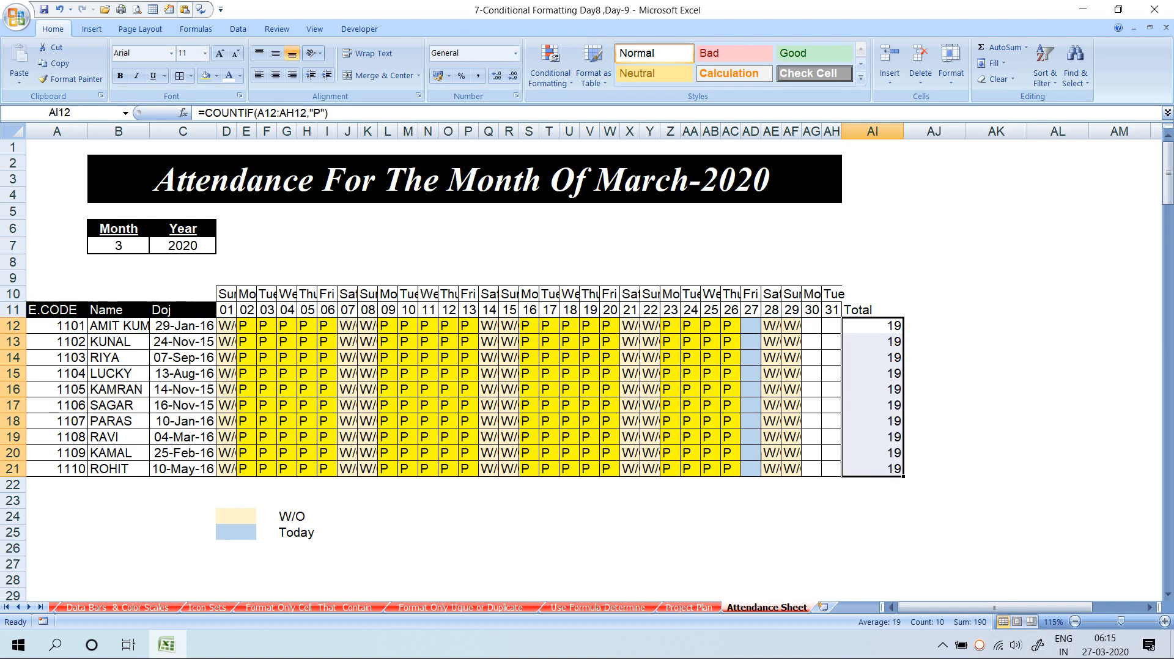
pyautogui.press('Down')
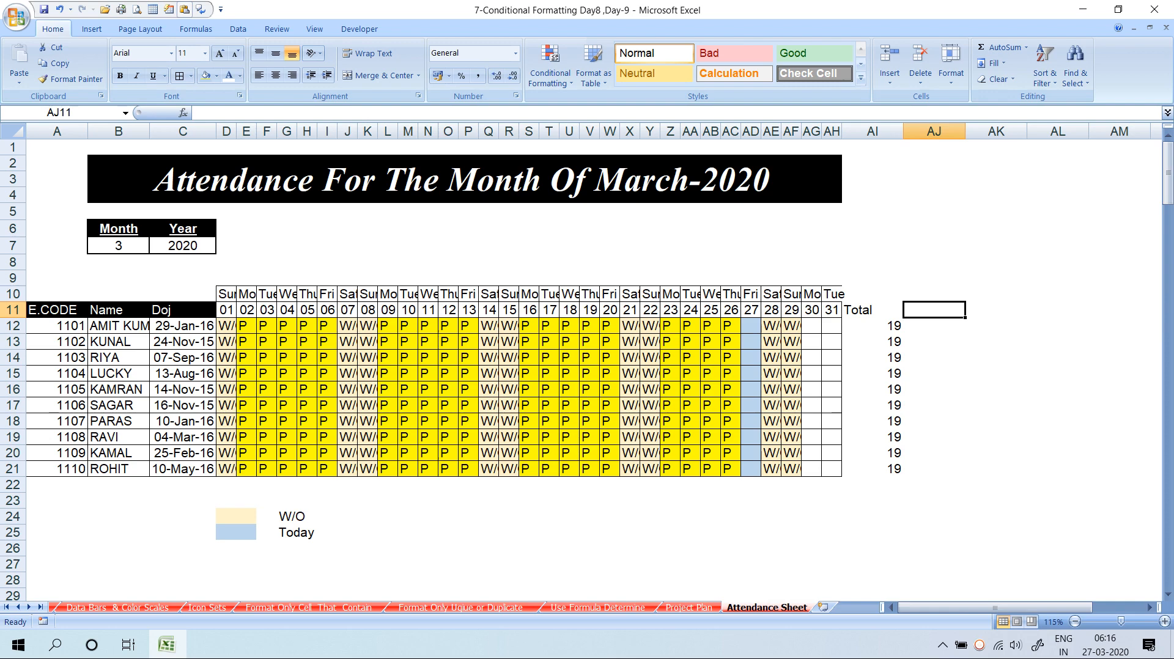
# Minimize the finished March-2020 attendance workbook to show the empty Windows desktop
pyautogui.press('super')
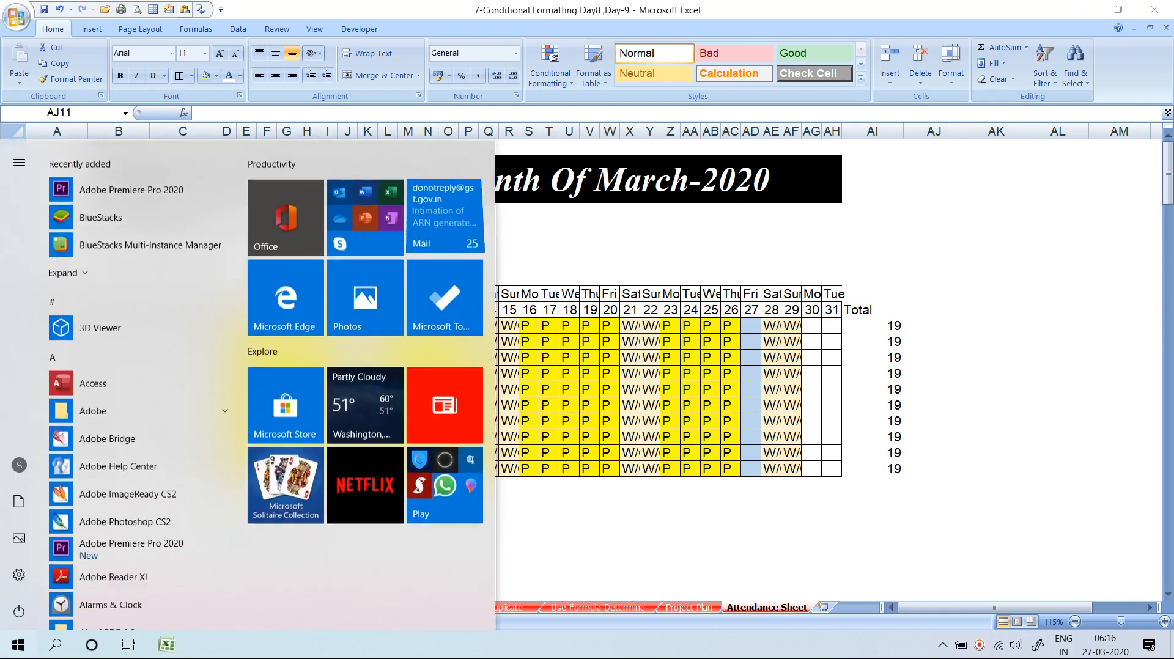
pyautogui.press('super')
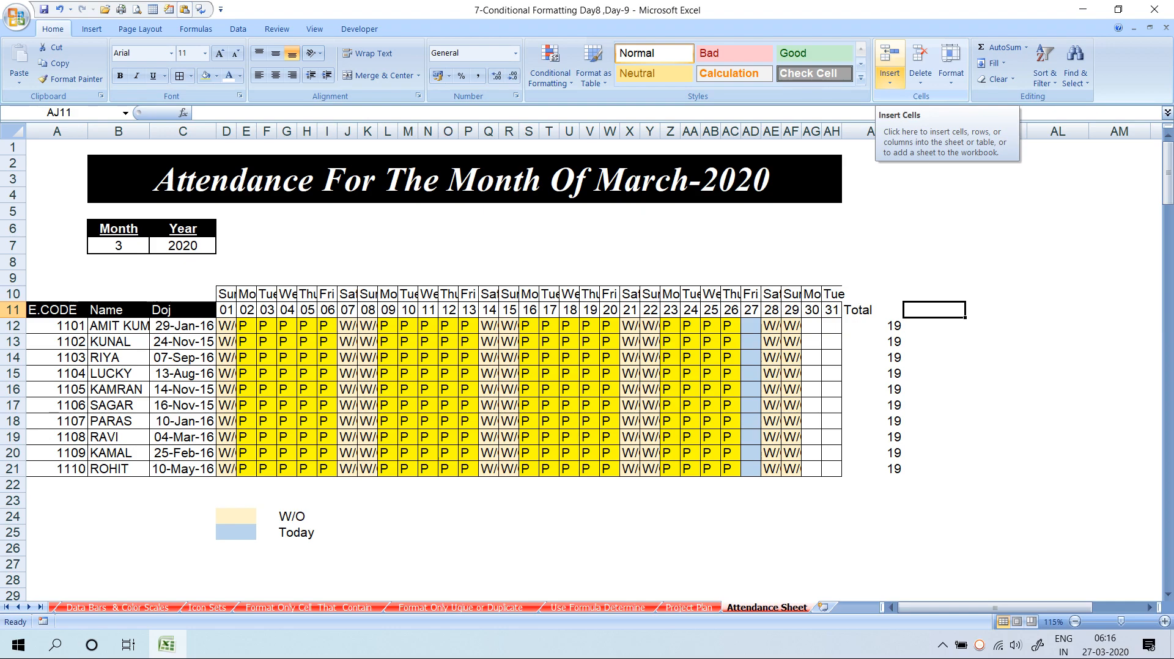
pyautogui.press('super+d')
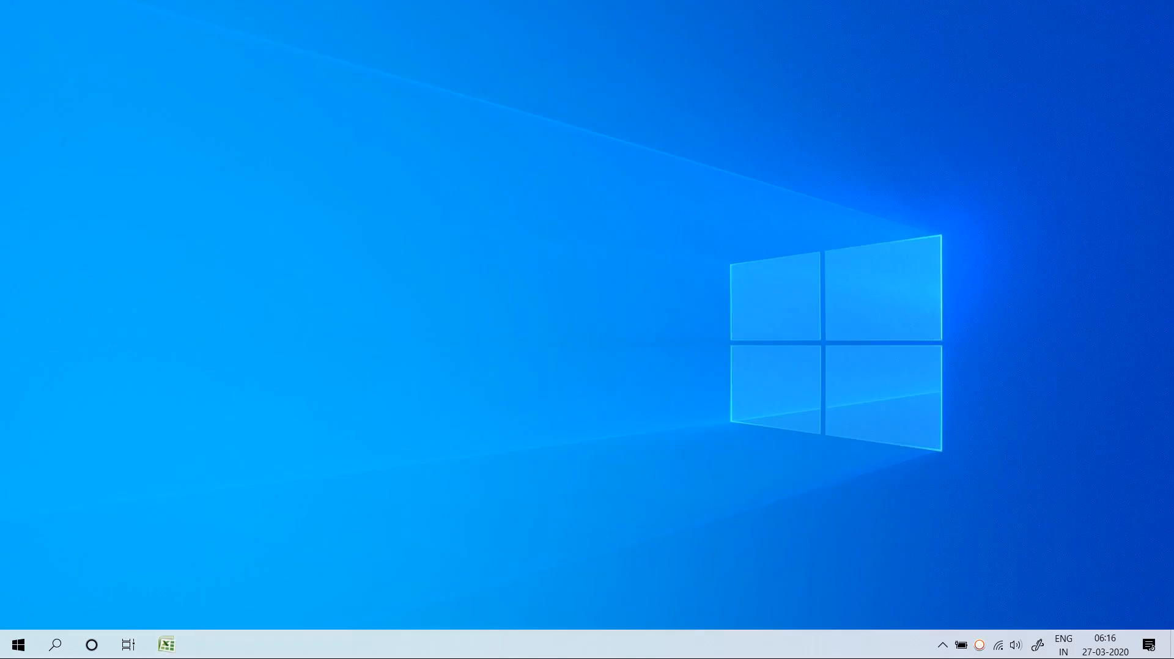